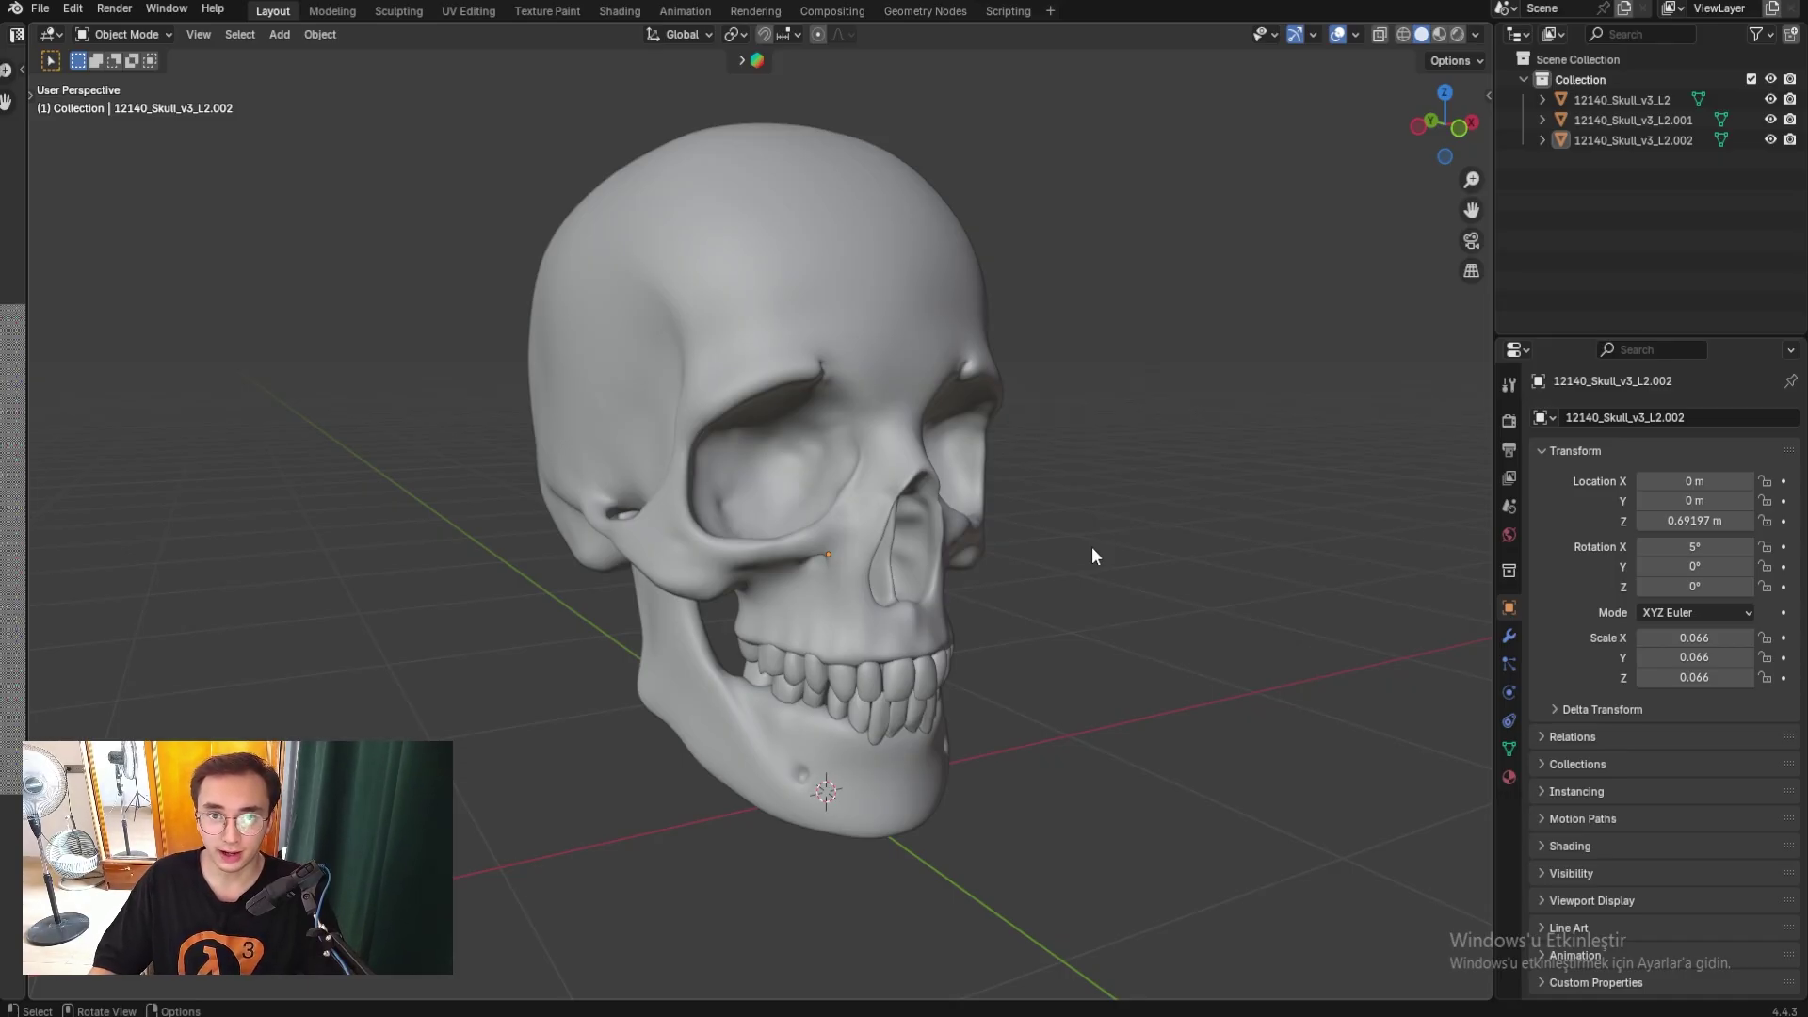
{"action": "left_click", "coordinate": [901, 486]}
{"action": "left_click", "coordinate": [870, 765]}
{"action": "left_click", "coordinate": [864, 694]}
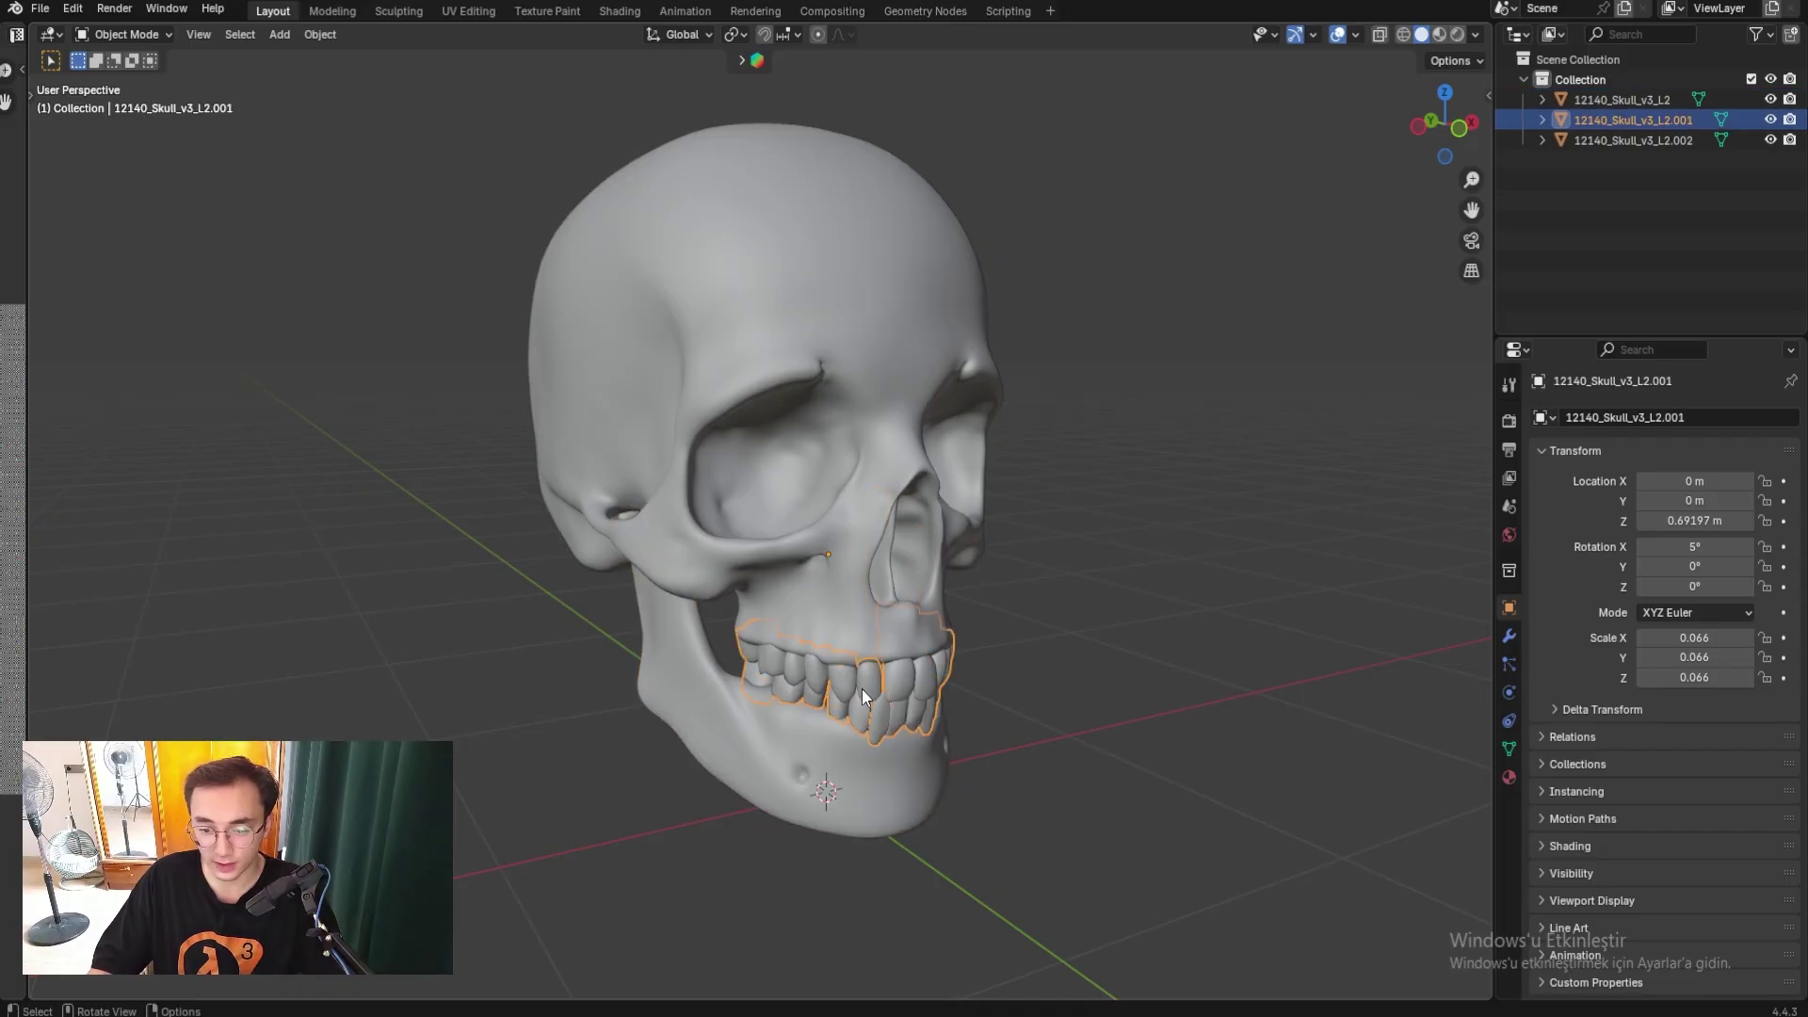
{"action": "left_click", "coordinate": [855, 419]}
{"action": "left_click", "coordinate": [875, 683]}
{"action": "left_click", "coordinate": [894, 772]}
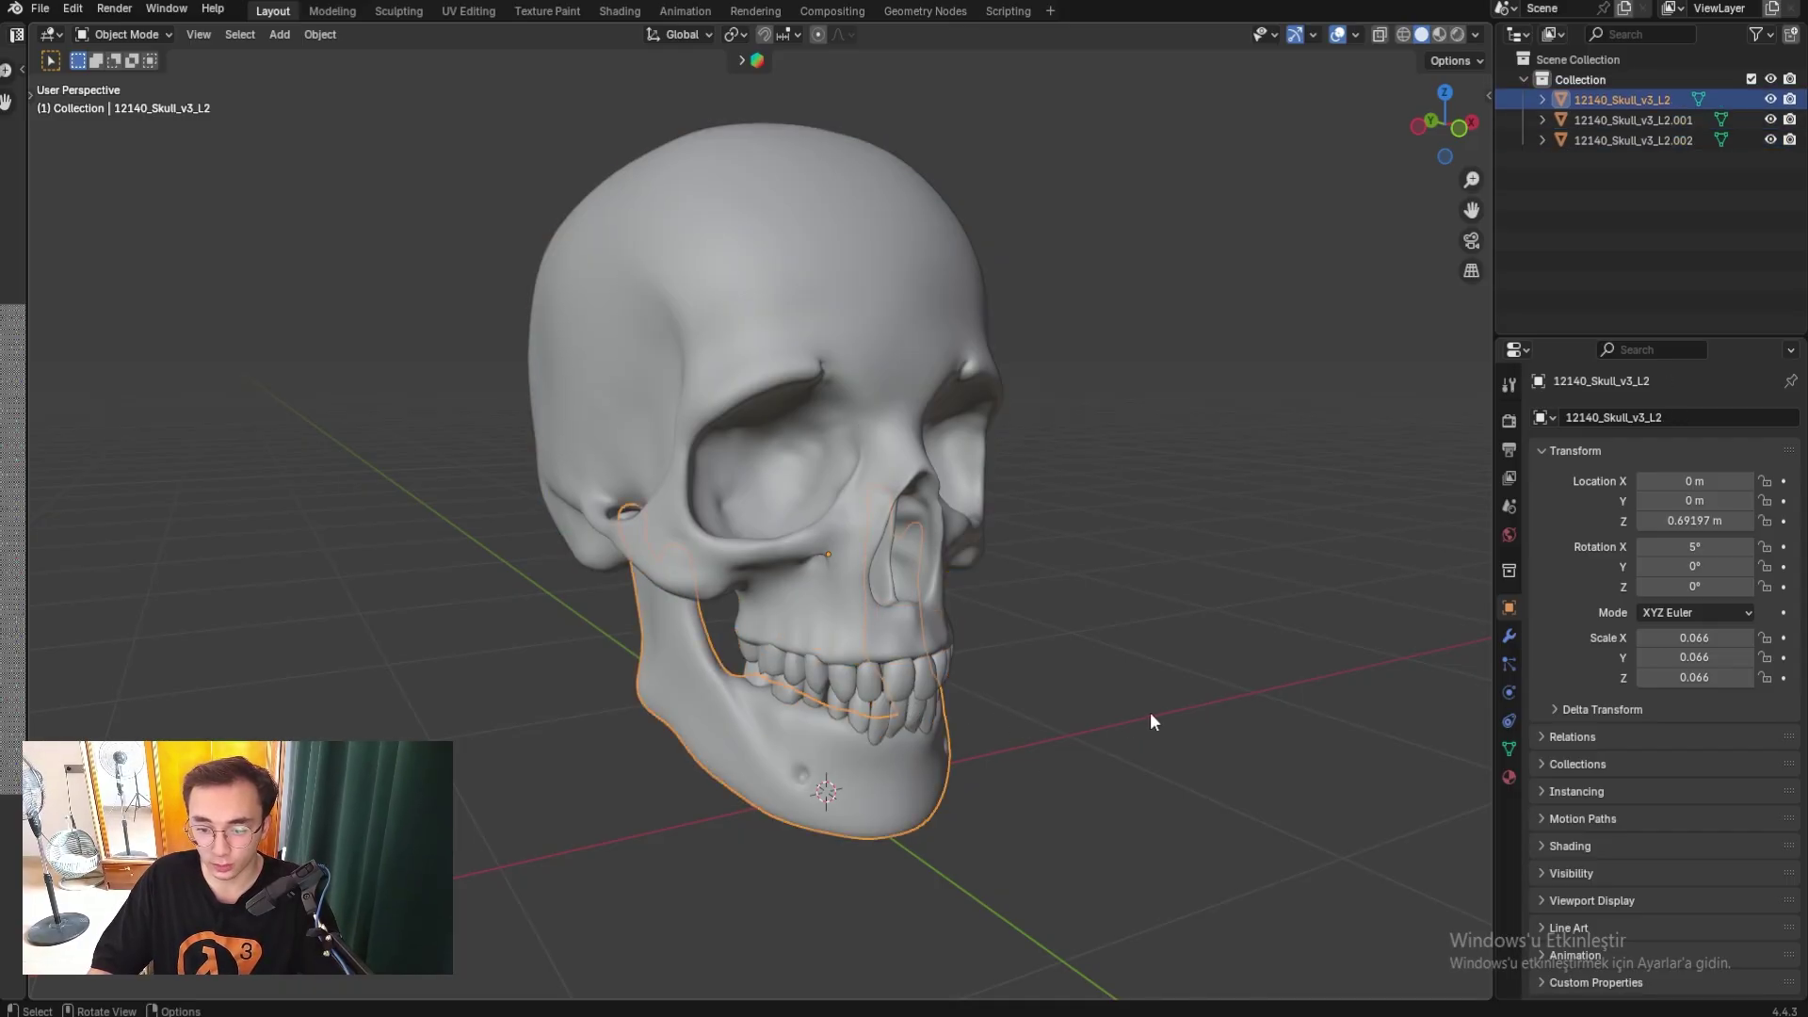
{"action": "left_click", "coordinate": [1149, 712]}
{"action": "left_click", "coordinate": [900, 461]}
{"action": "left_click", "coordinate": [887, 680]}
{"action": "left_click", "coordinate": [850, 567]}
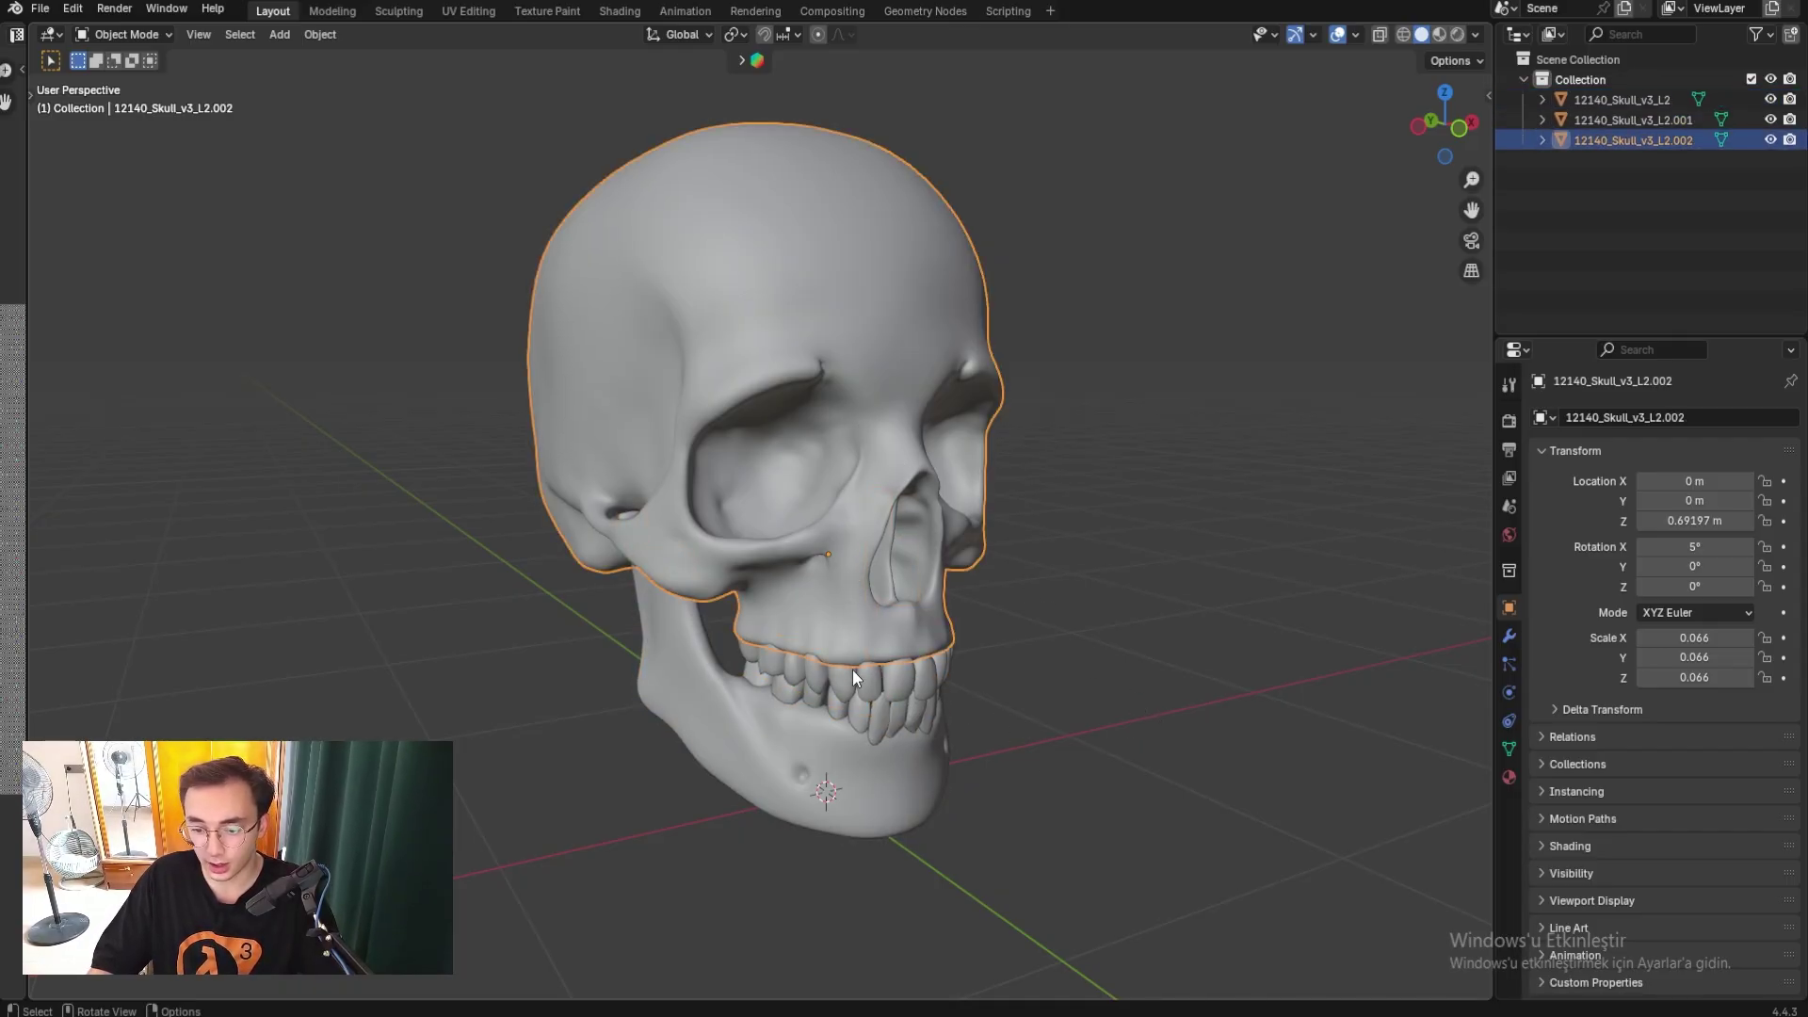
{"action": "left_click", "coordinate": [851, 669]}
{"action": "left_click", "coordinate": [889, 416]}
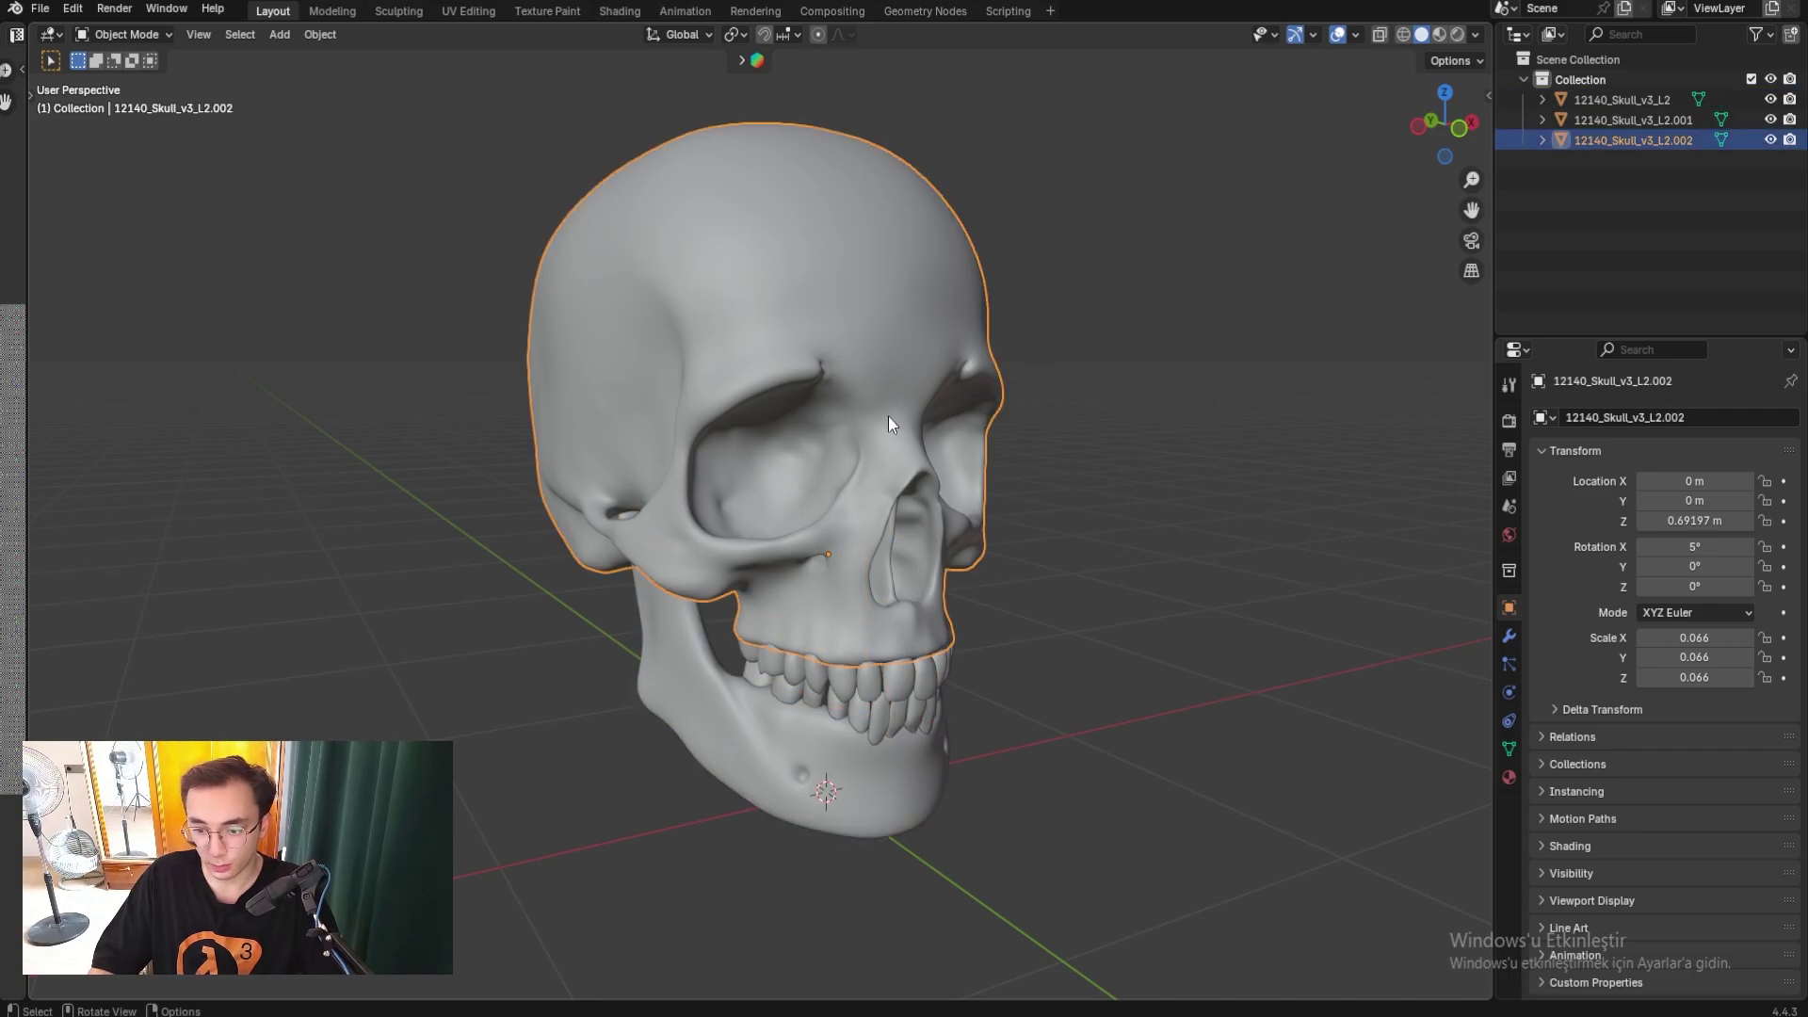
{"action": "left_click", "coordinate": [891, 725]}
{"action": "left_click", "coordinate": [838, 790]}
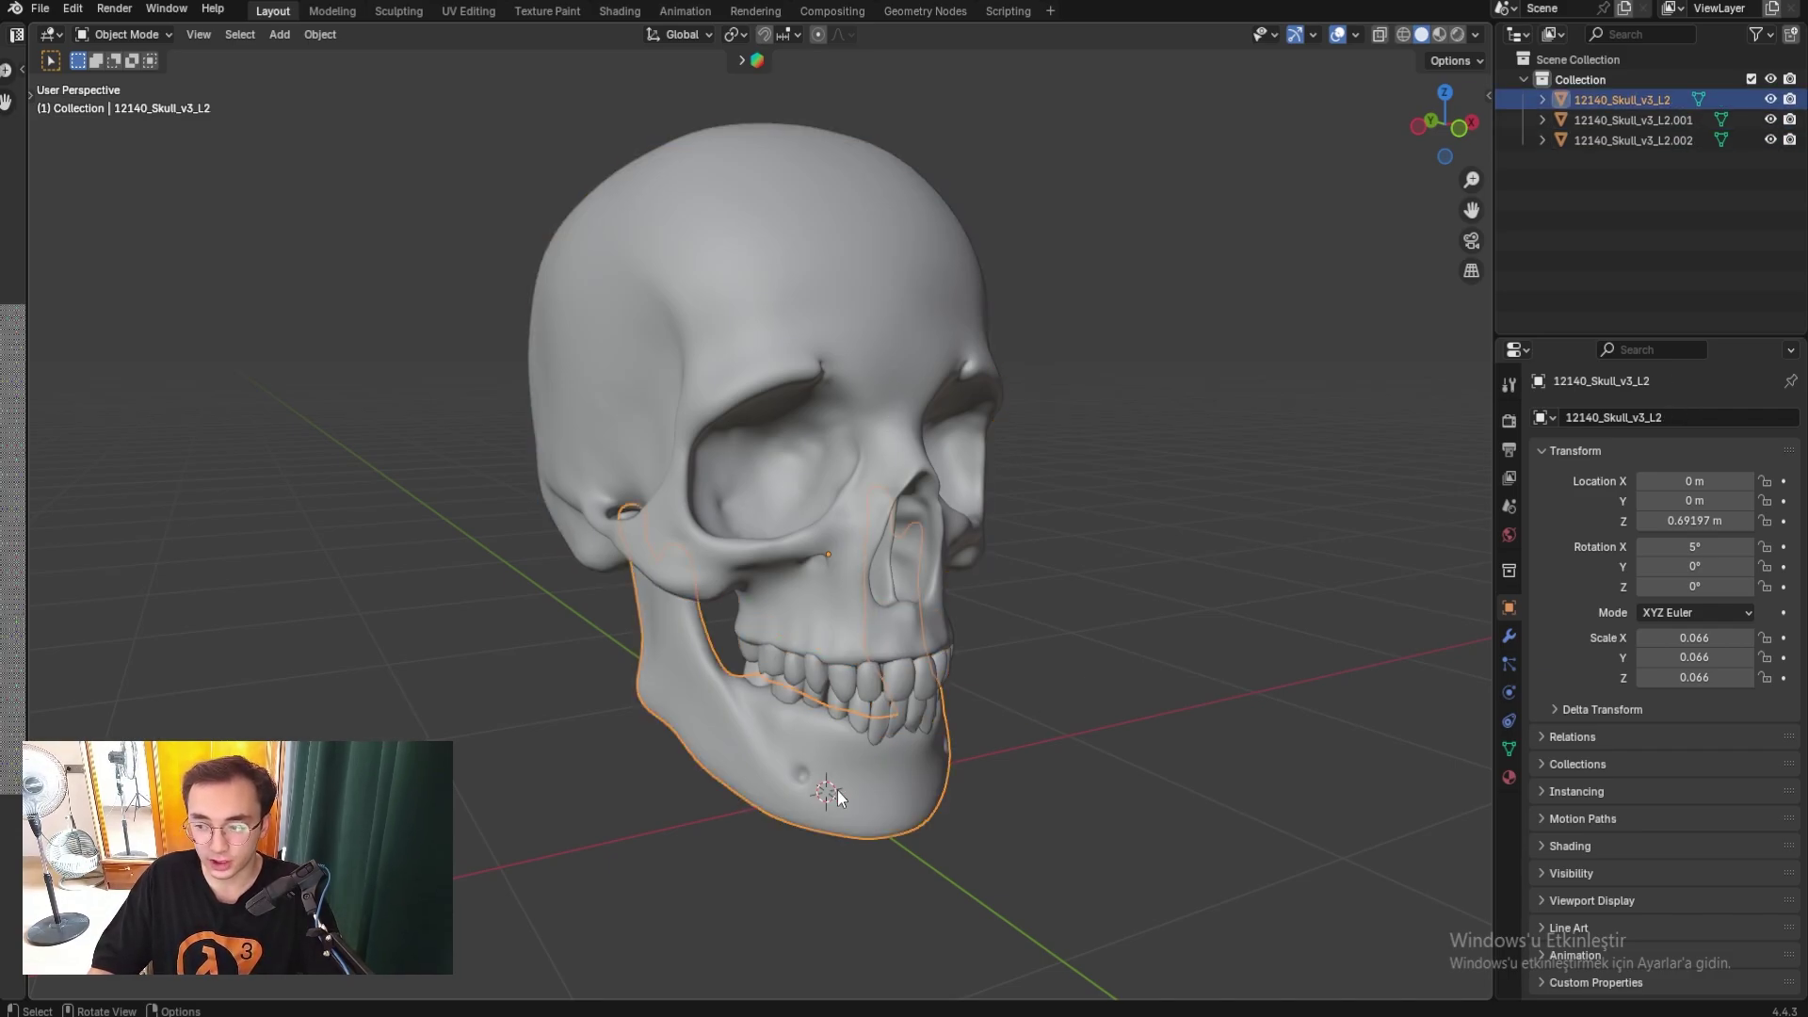
{"action": "left_click", "coordinate": [1100, 678]}
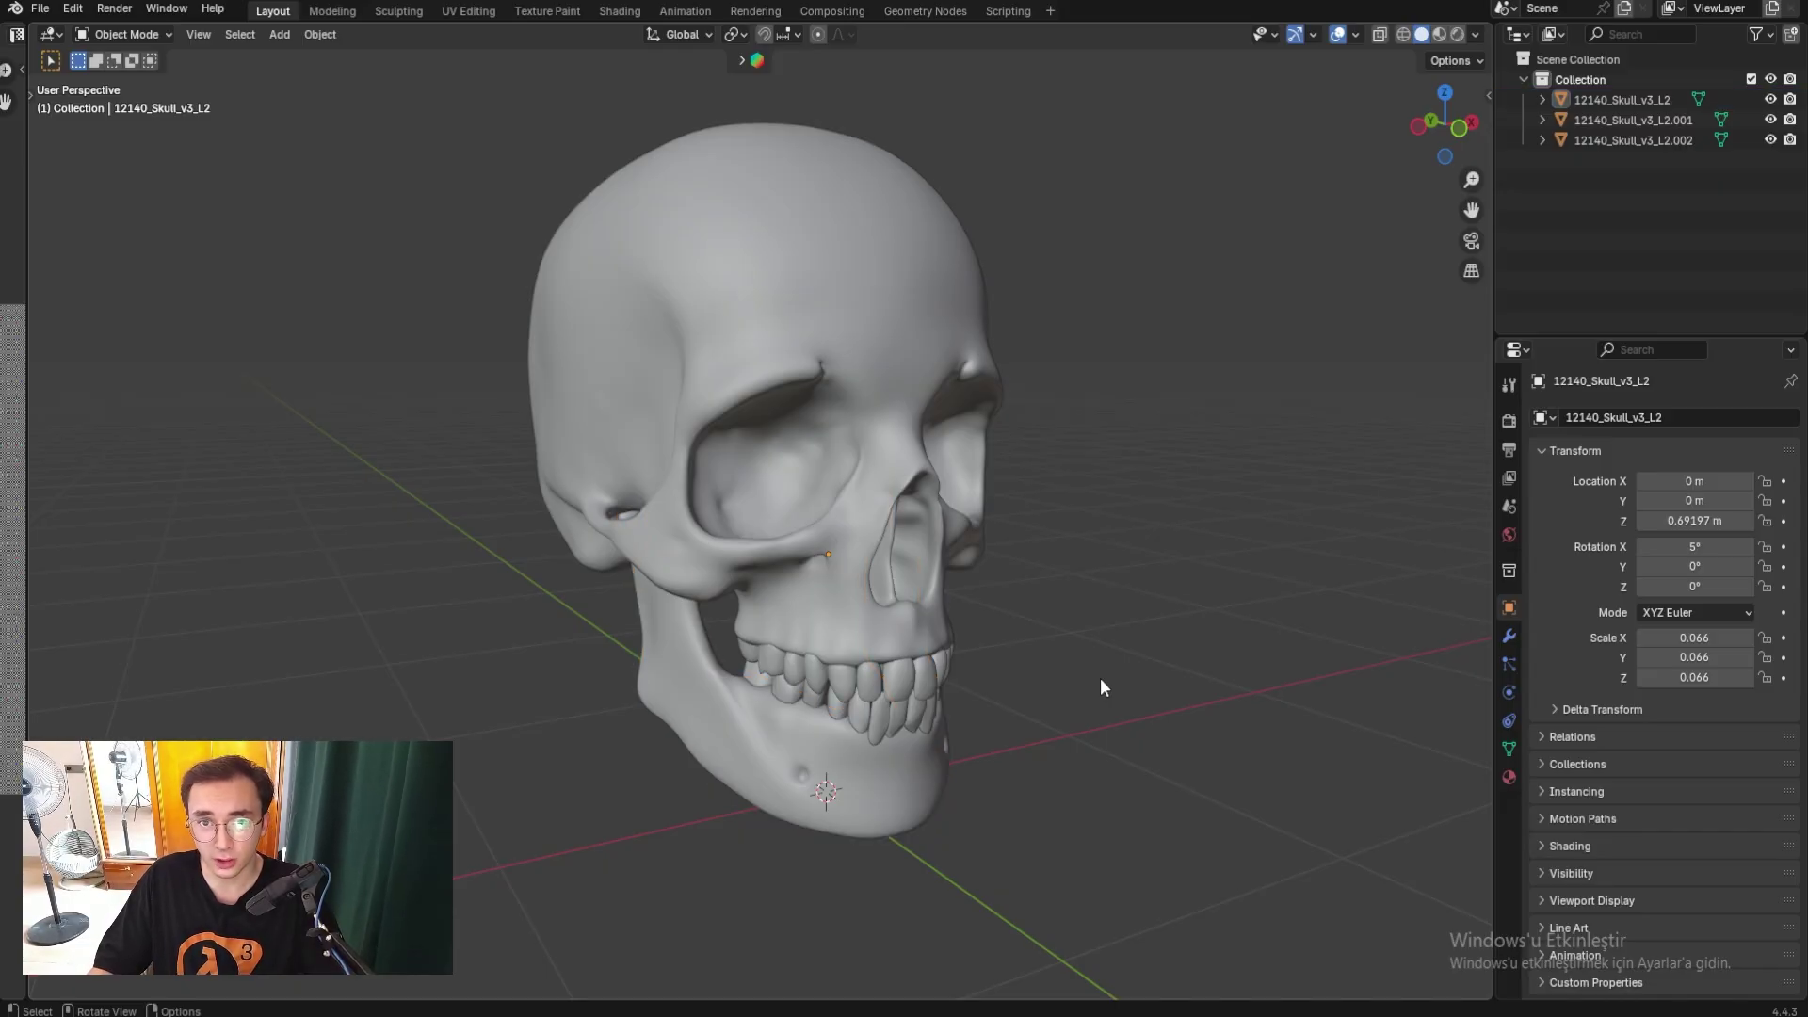
{"action": "left_click", "coordinate": [925, 456]}
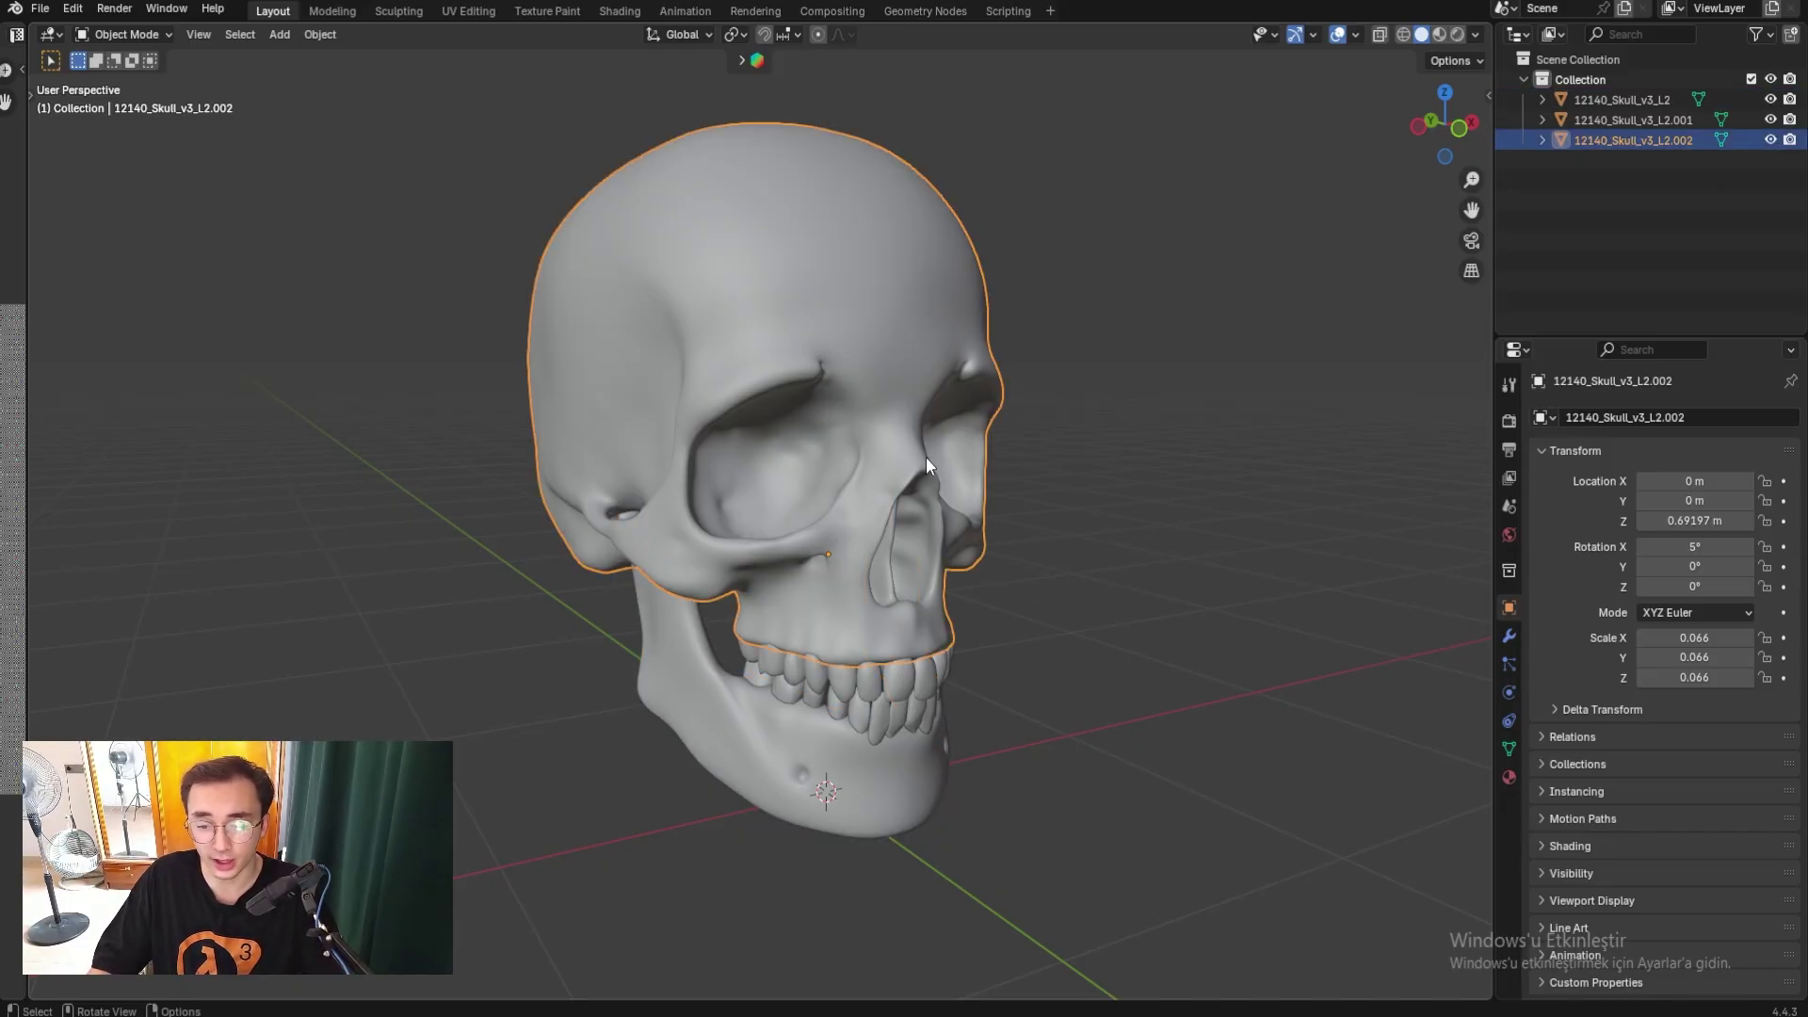
{"action": "left_click", "coordinate": [913, 698]}
{"action": "left_click", "coordinate": [900, 800]}
{"action": "left_click", "coordinate": [890, 749]}
{"action": "left_click", "coordinate": [941, 733]}
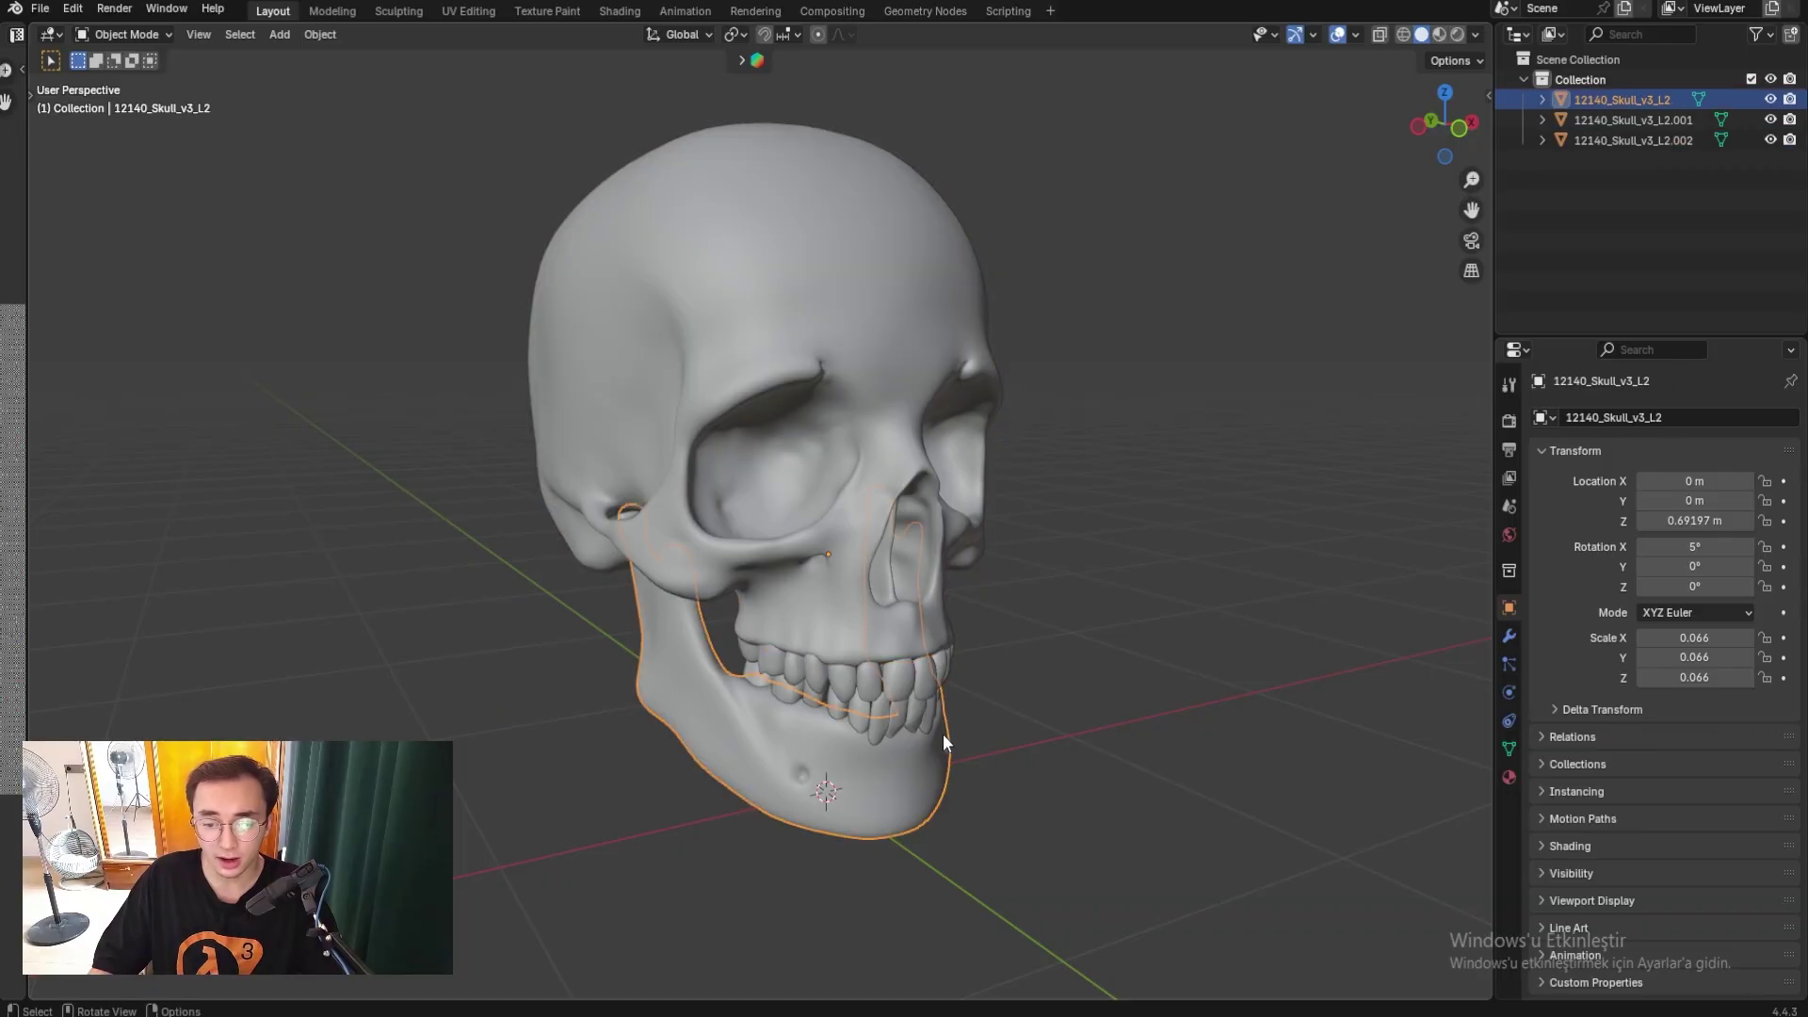
{"action": "left_click", "coordinate": [1209, 706]}
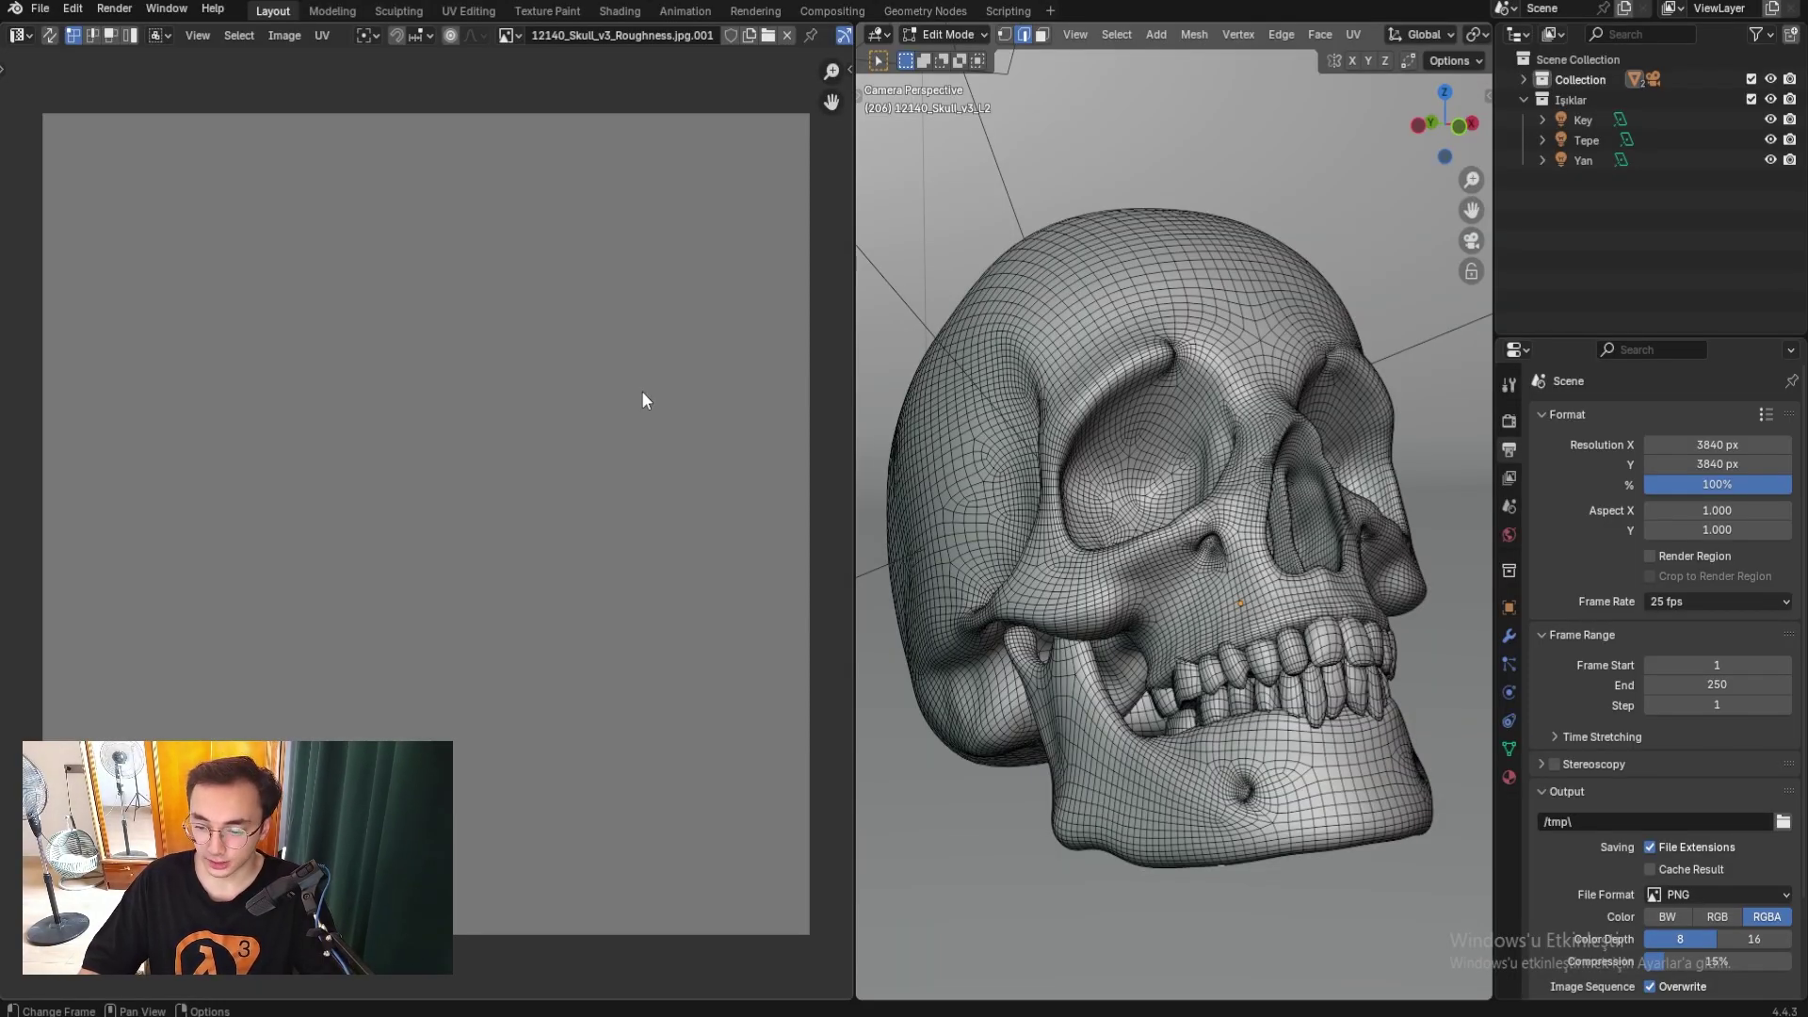
In Edit Mode, select the linked cranium, jaw and two front teeth to inspect their UVs.
{"action": "key", "text": "ctrl+l"}
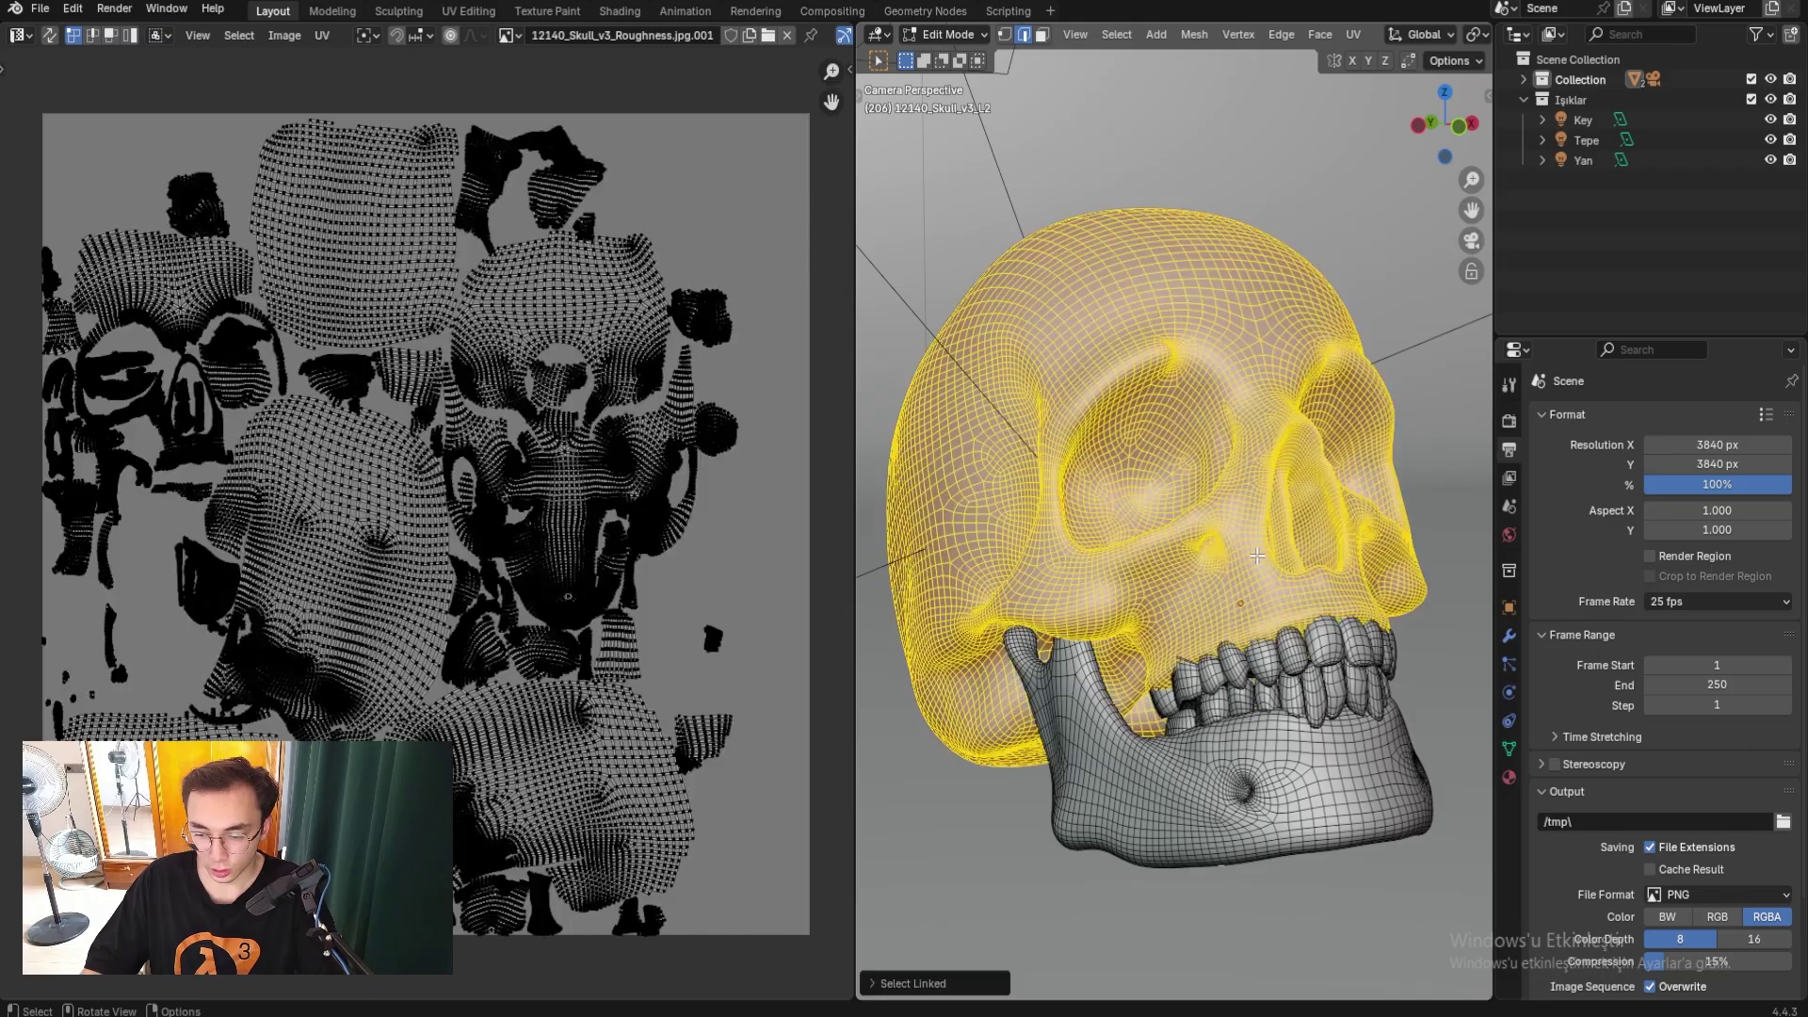
{"action": "left_click", "coordinate": [1281, 802]}
{"action": "key", "text": "ctrl+l"}
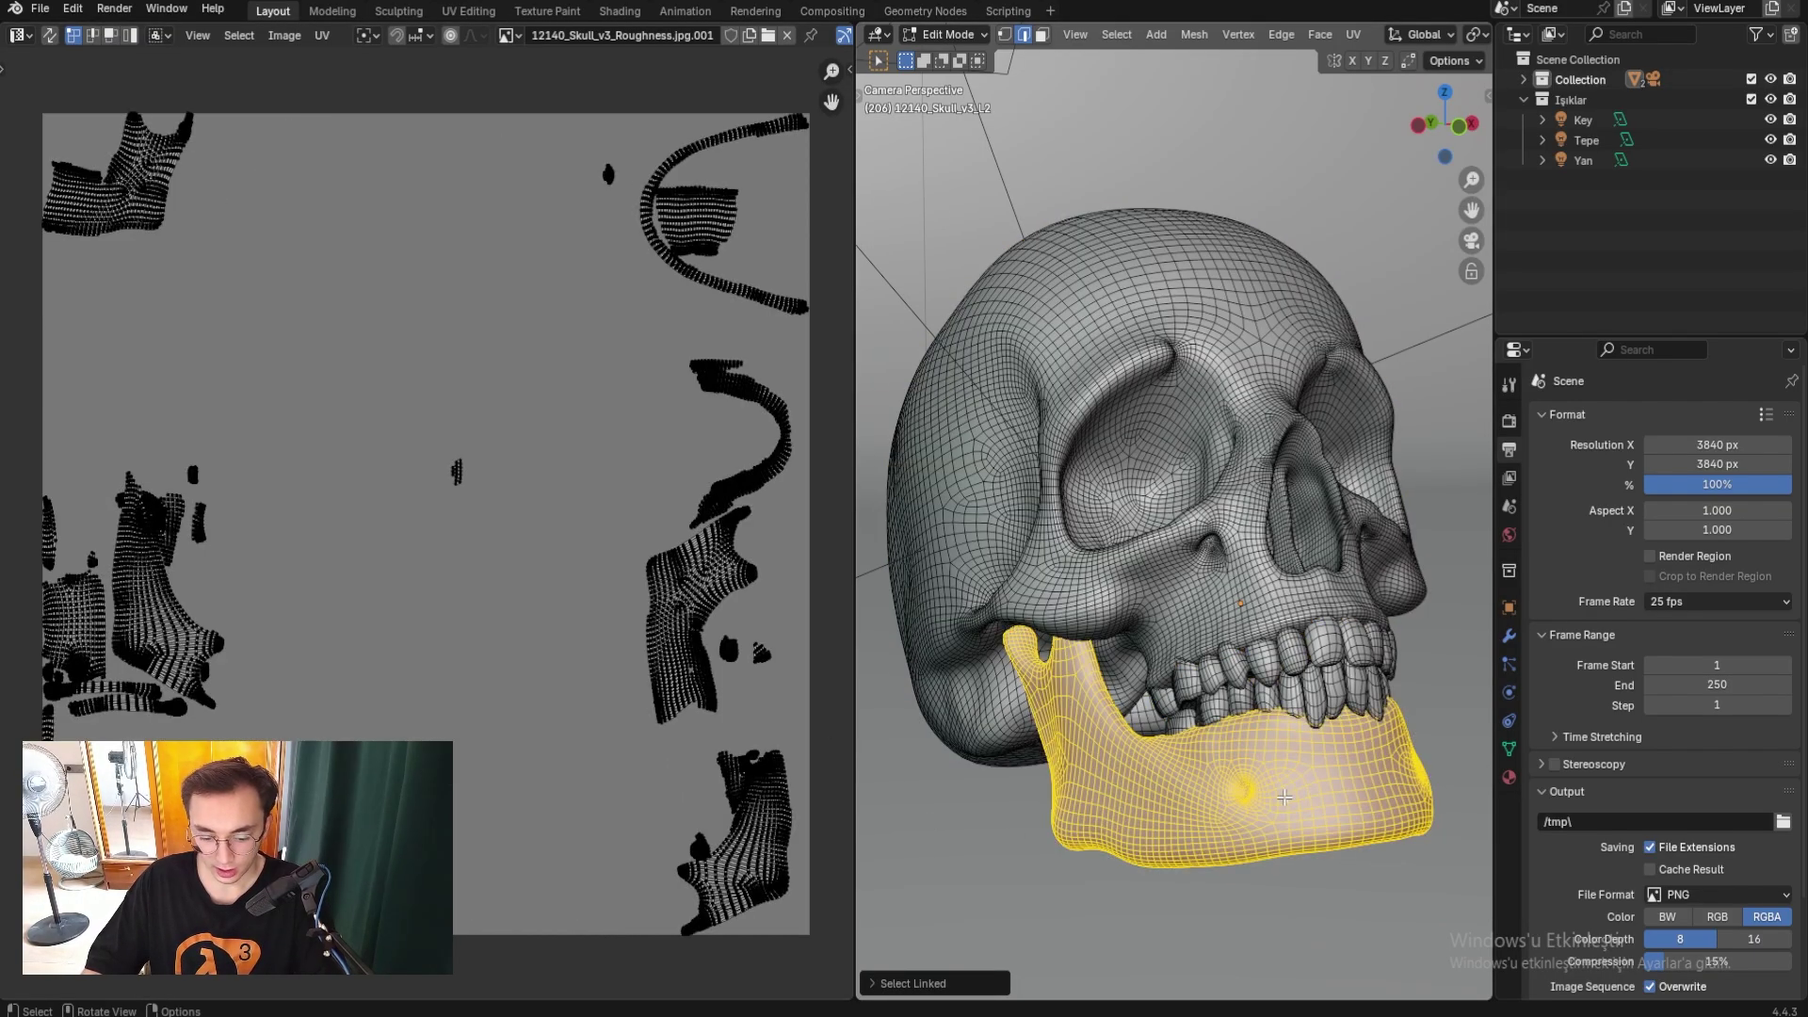
{"action": "left_click", "coordinate": [1310, 694]}
{"action": "key", "text": "ctrl+l"}
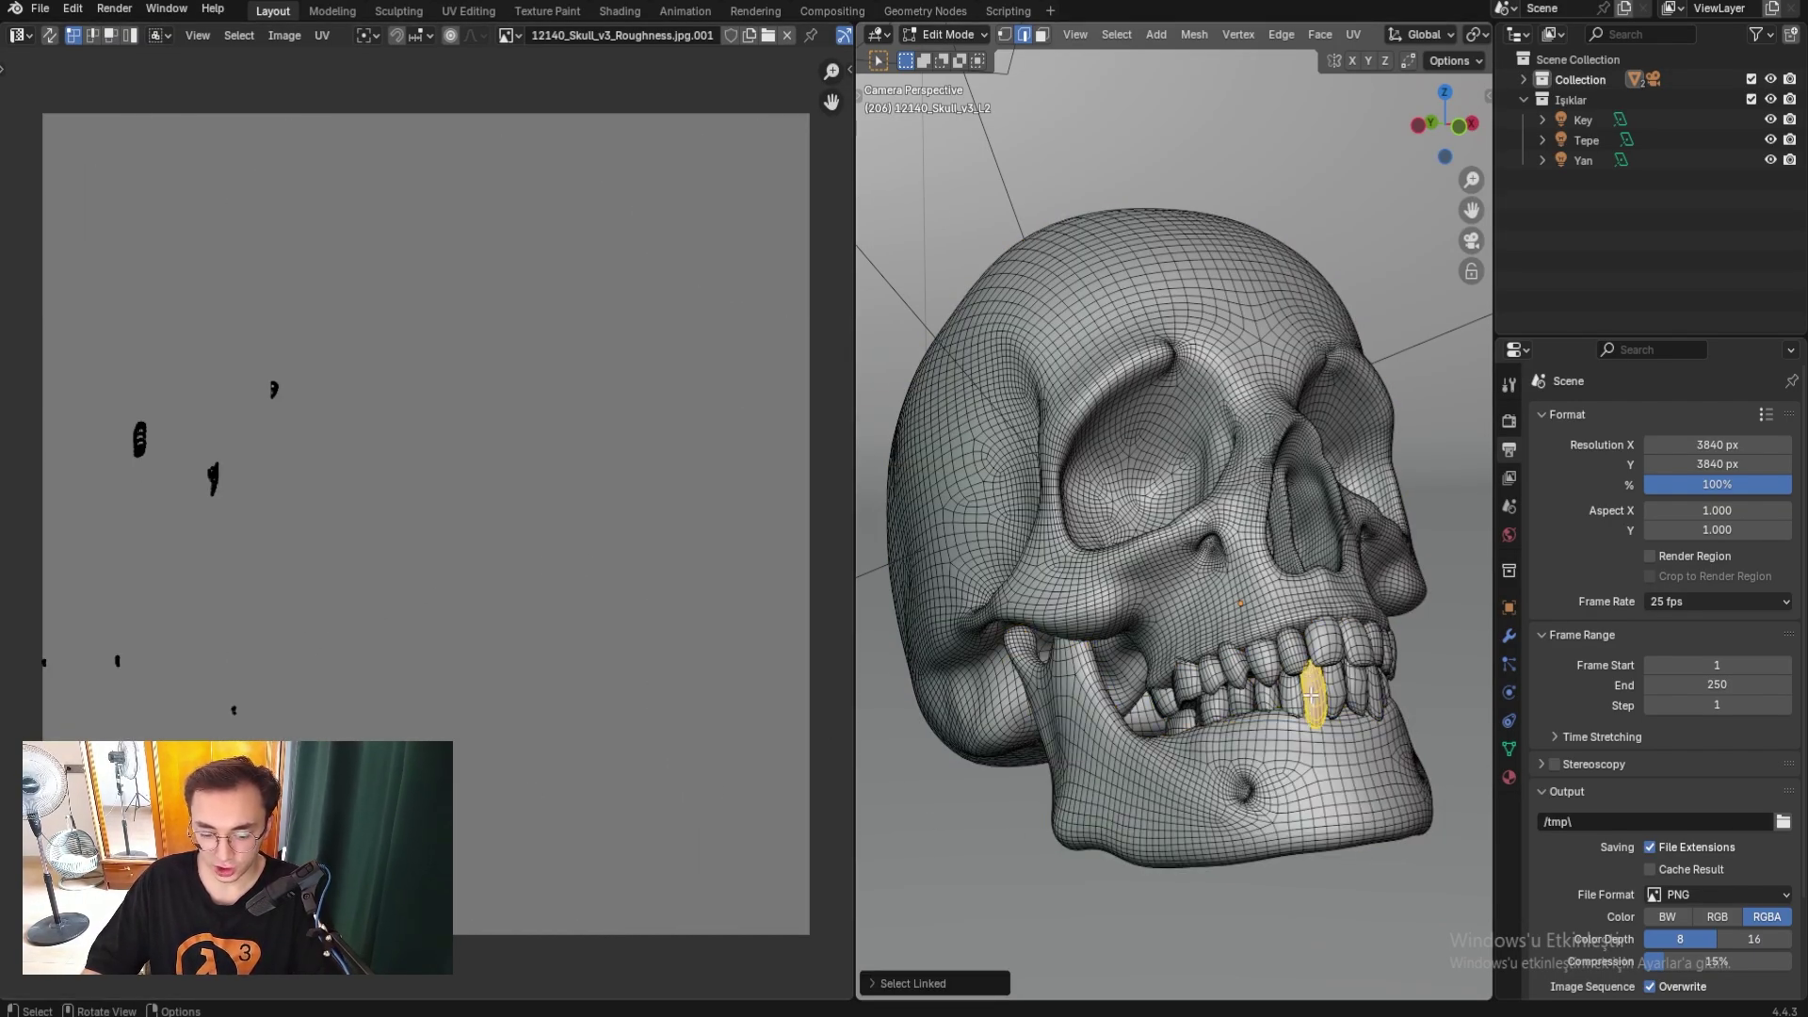
{"action": "left_click", "coordinate": [1323, 641], "text": "shift"}
{"action": "key", "text": "ctrl+l"}
Add two more front teeth, then select the whole skull and maximize the UV editor.
{"action": "left_click", "coordinate": [1266, 662], "text": "shift"}
{"action": "key", "text": "ctrl+l"}
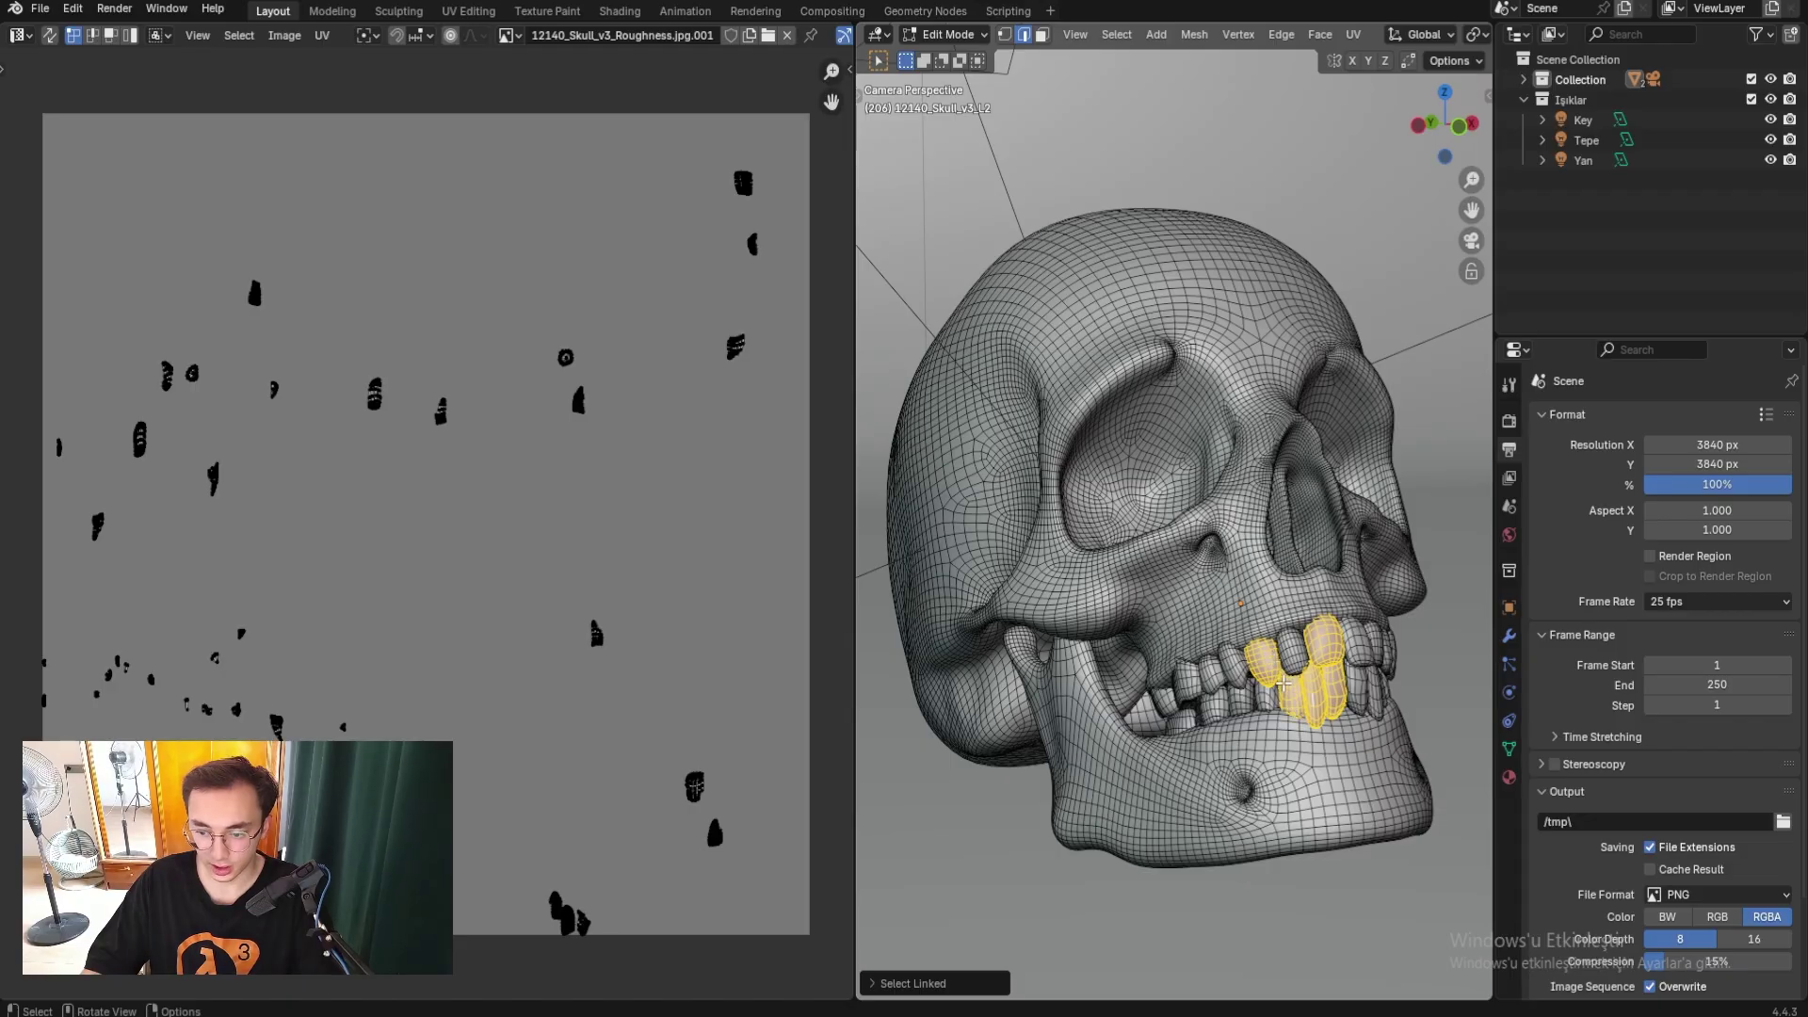
{"action": "left_click", "coordinate": [1292, 657], "text": "shift"}
{"action": "key", "text": "ctrl+l"}
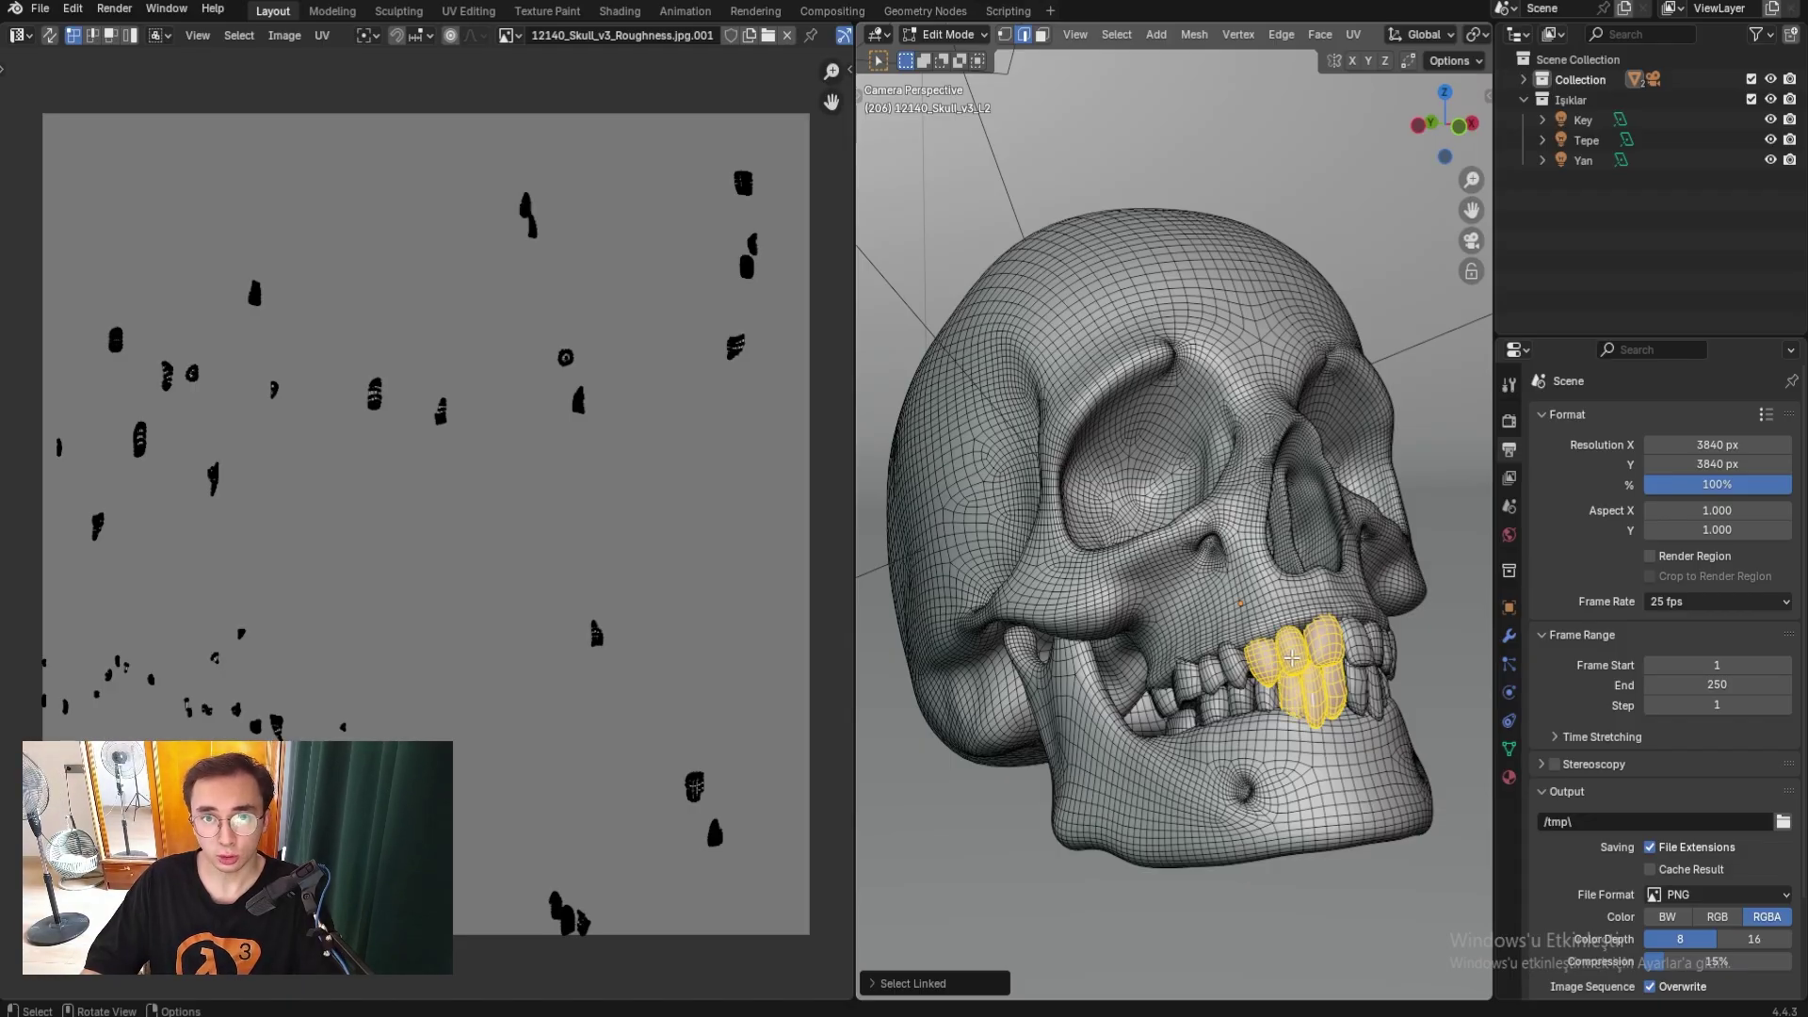
{"action": "key", "text": "a"}
{"action": "key", "text": "ctrl+space"}
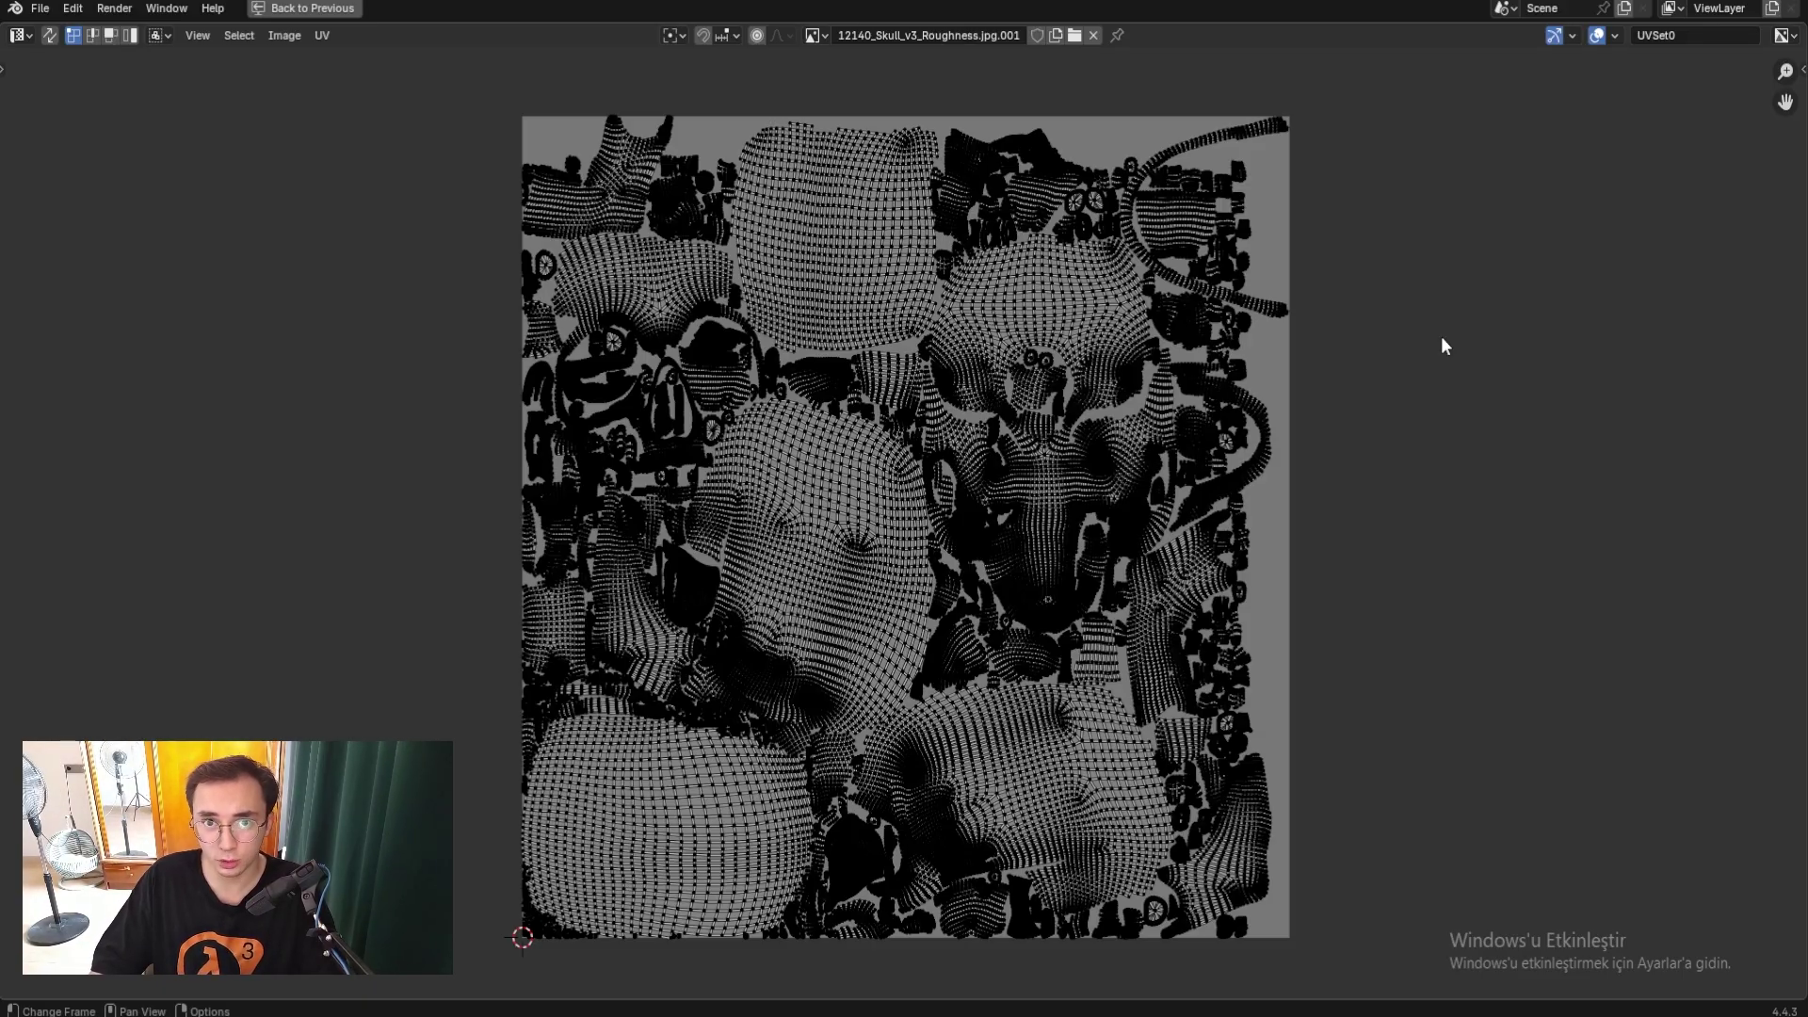
Unlink the Roughness image, frame the bare UV layout with Home, and start a new image.
{"action": "middle_click_drag", "start_coordinate": [1441, 337], "coordinate": [953, 361], "text": "ctrl"}
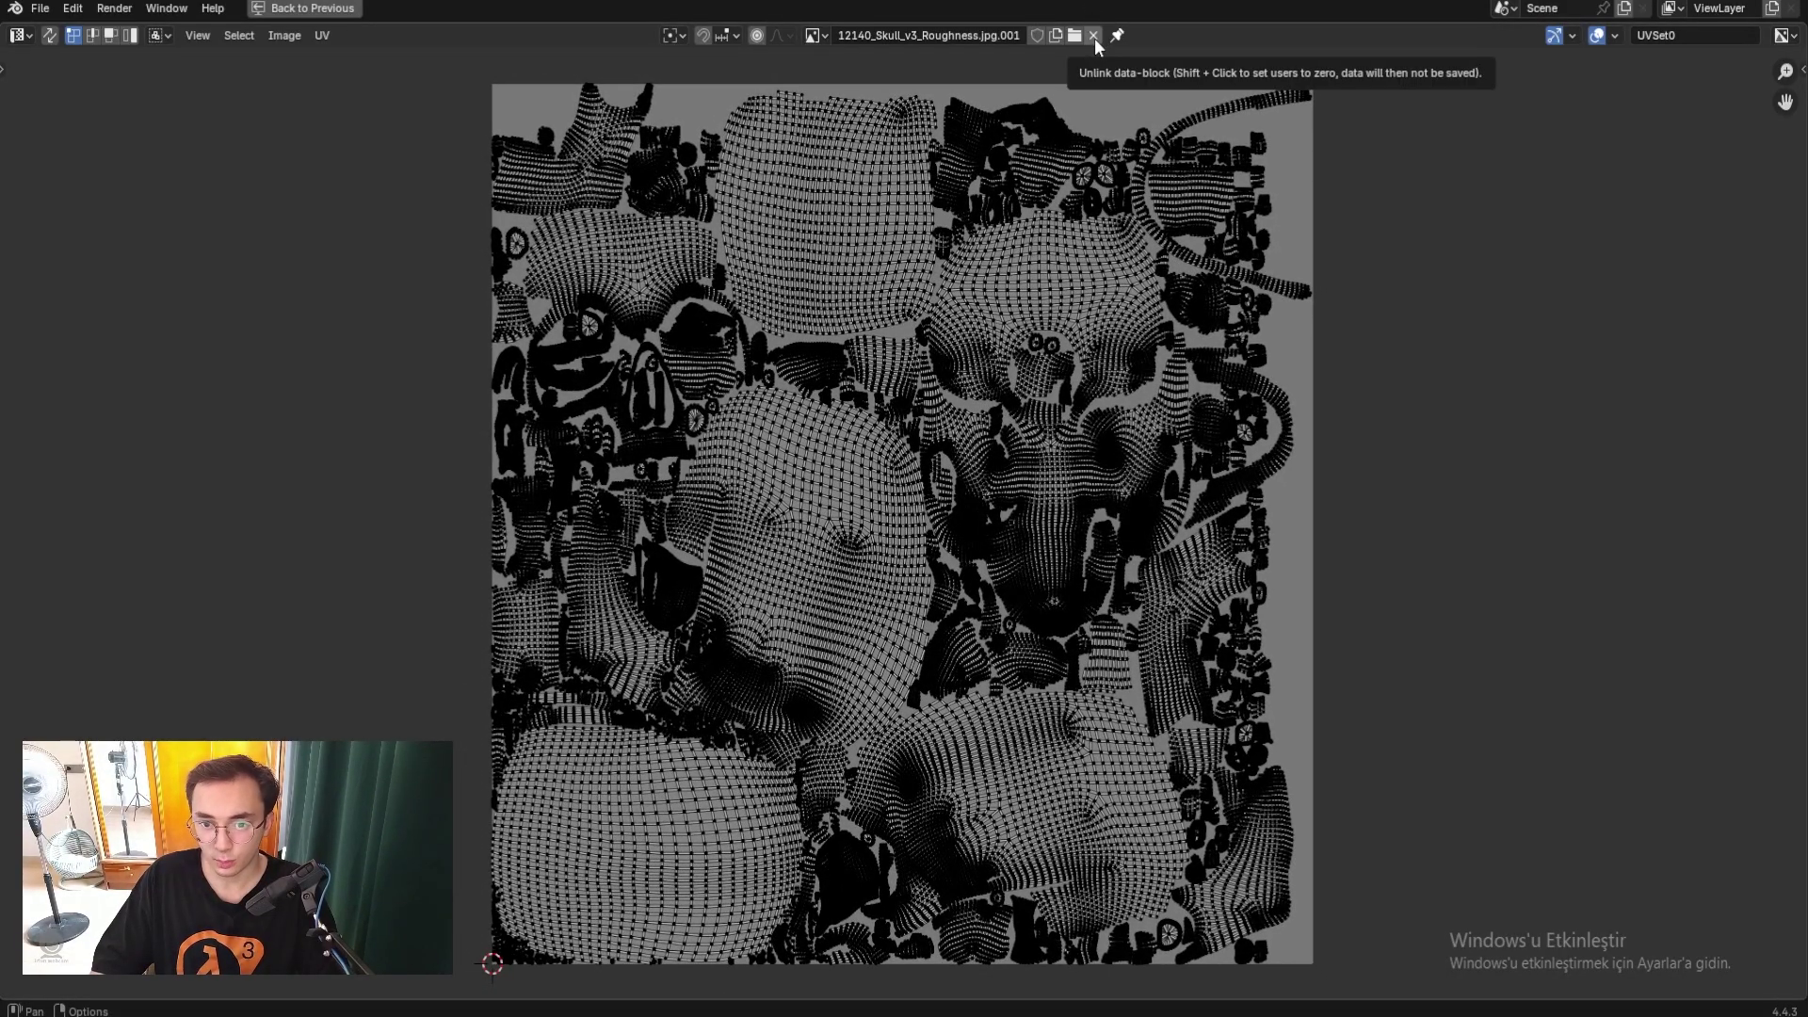
{"action": "left_click", "coordinate": [1093, 36]}
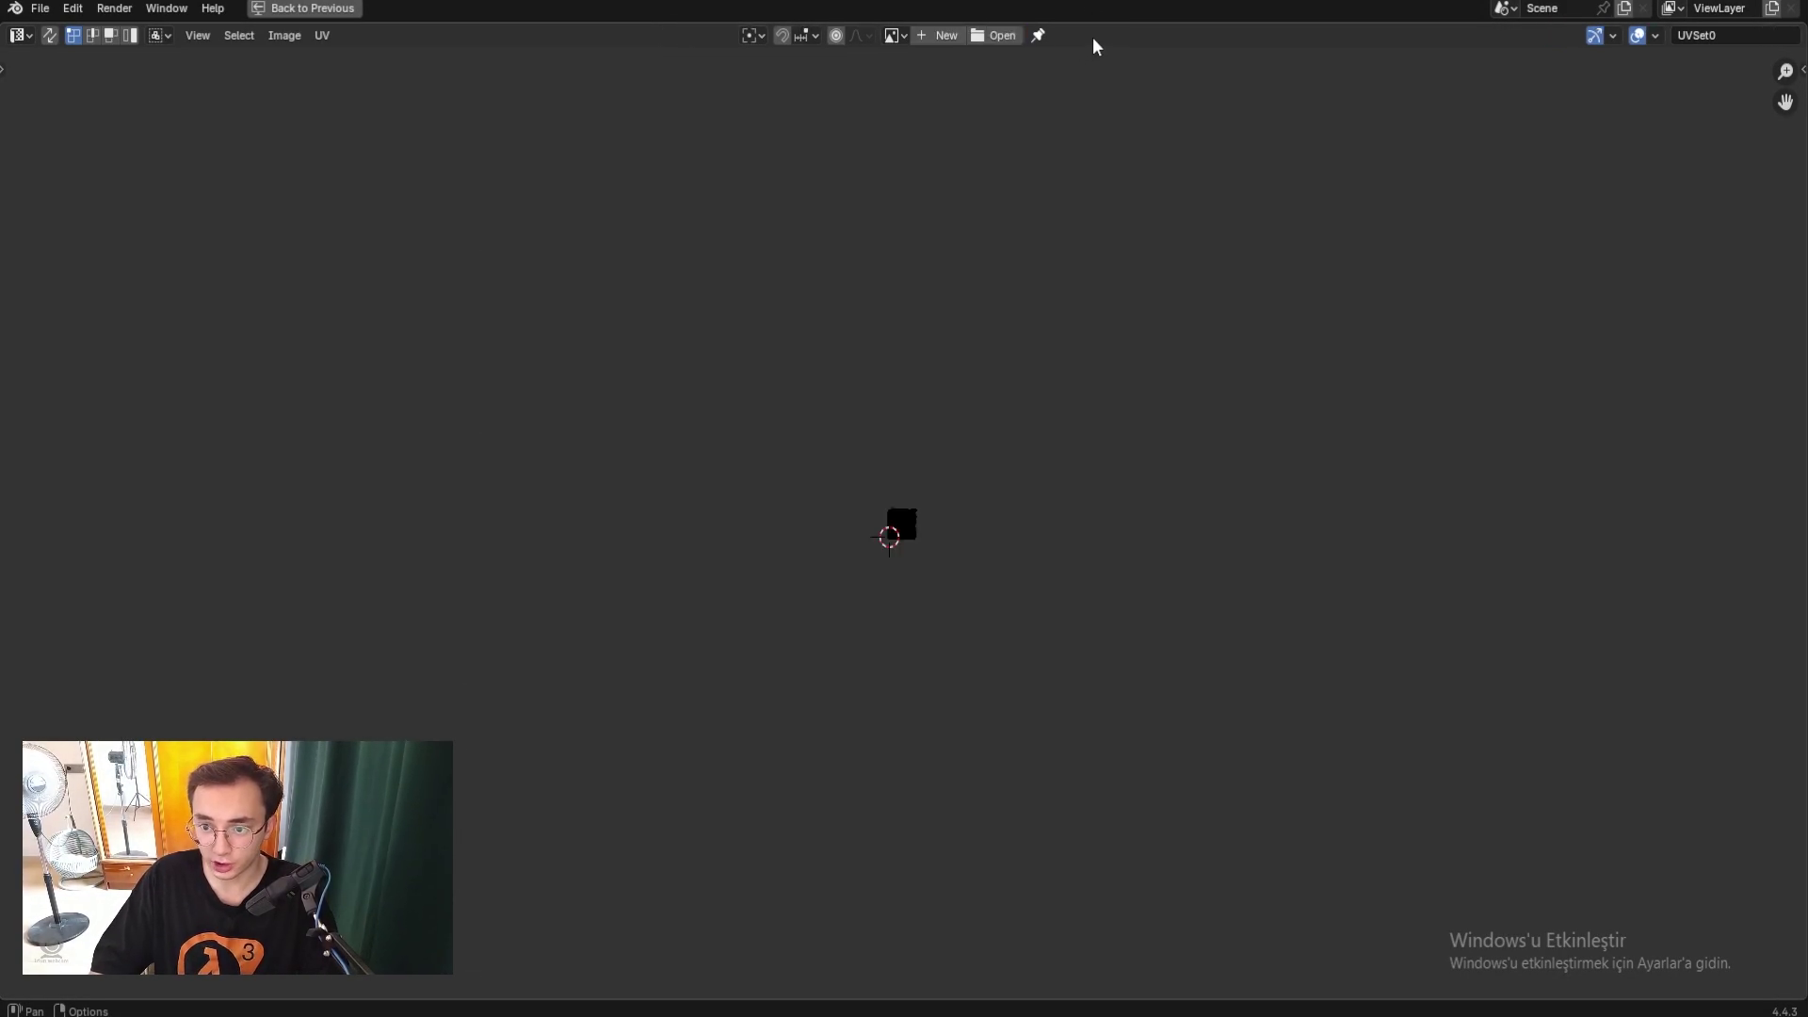
{"action": "key", "text": "Home"}
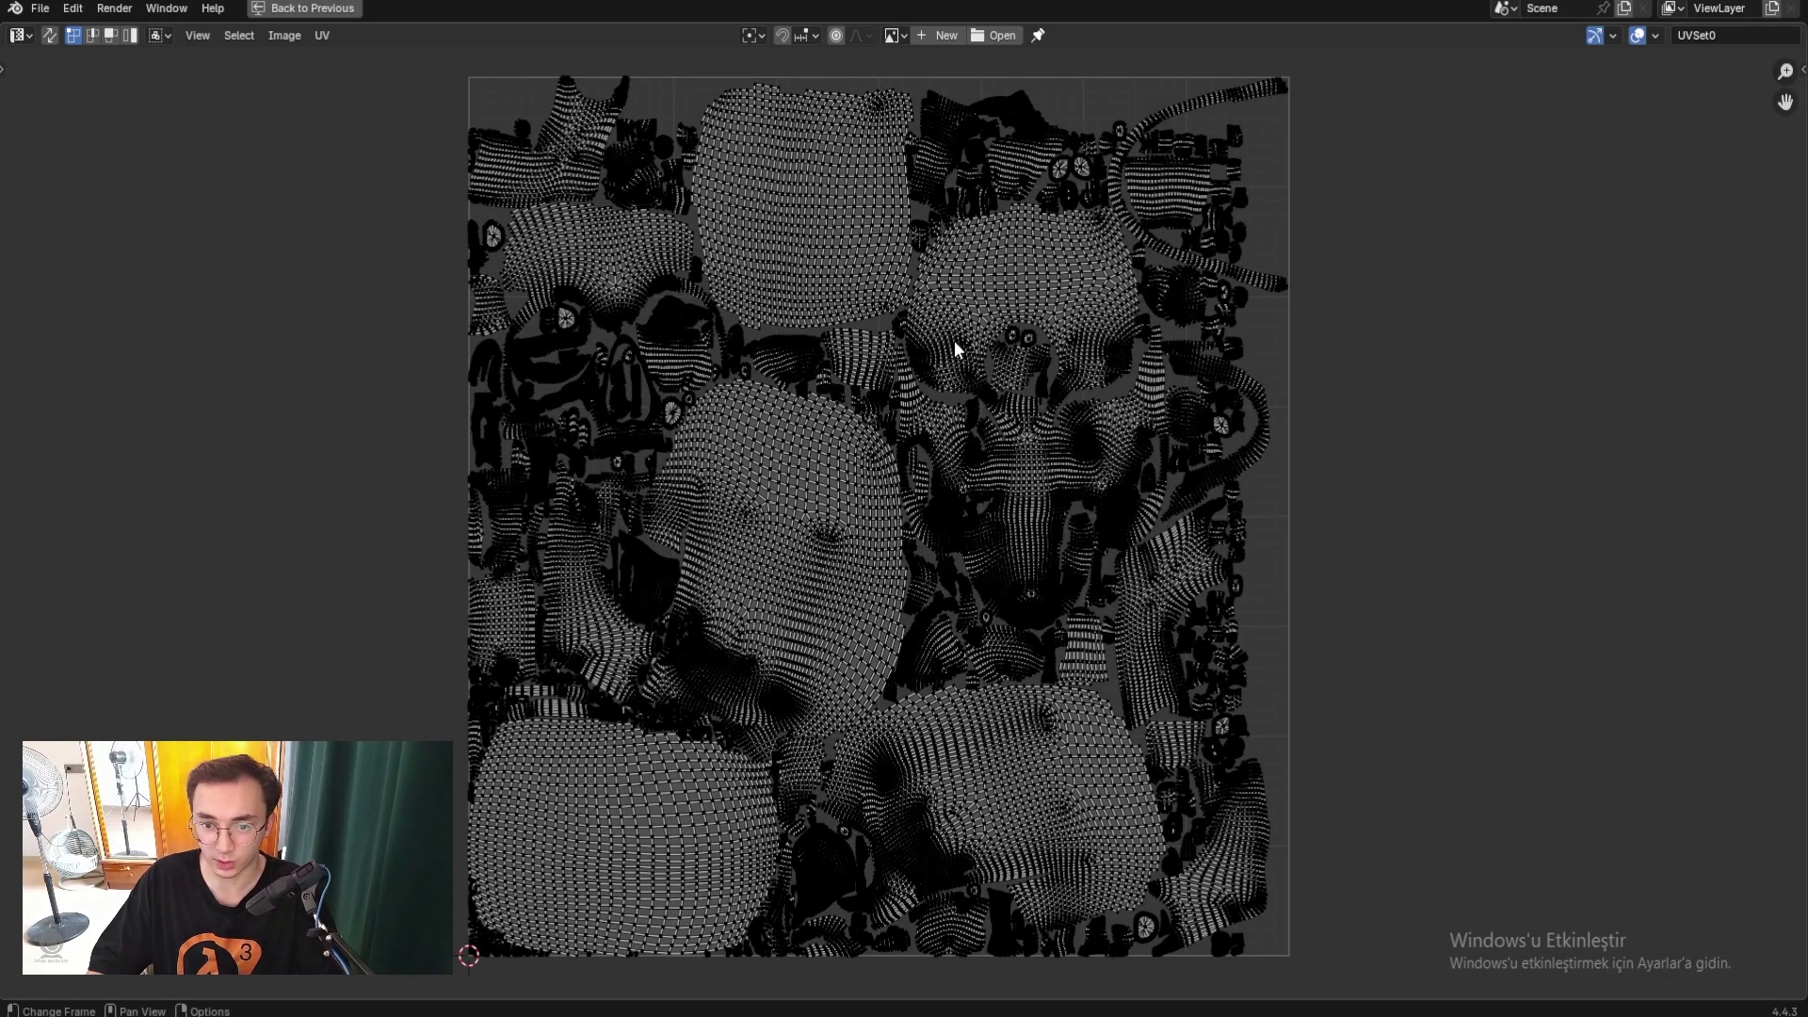
{"action": "left_click", "coordinate": [946, 38]}
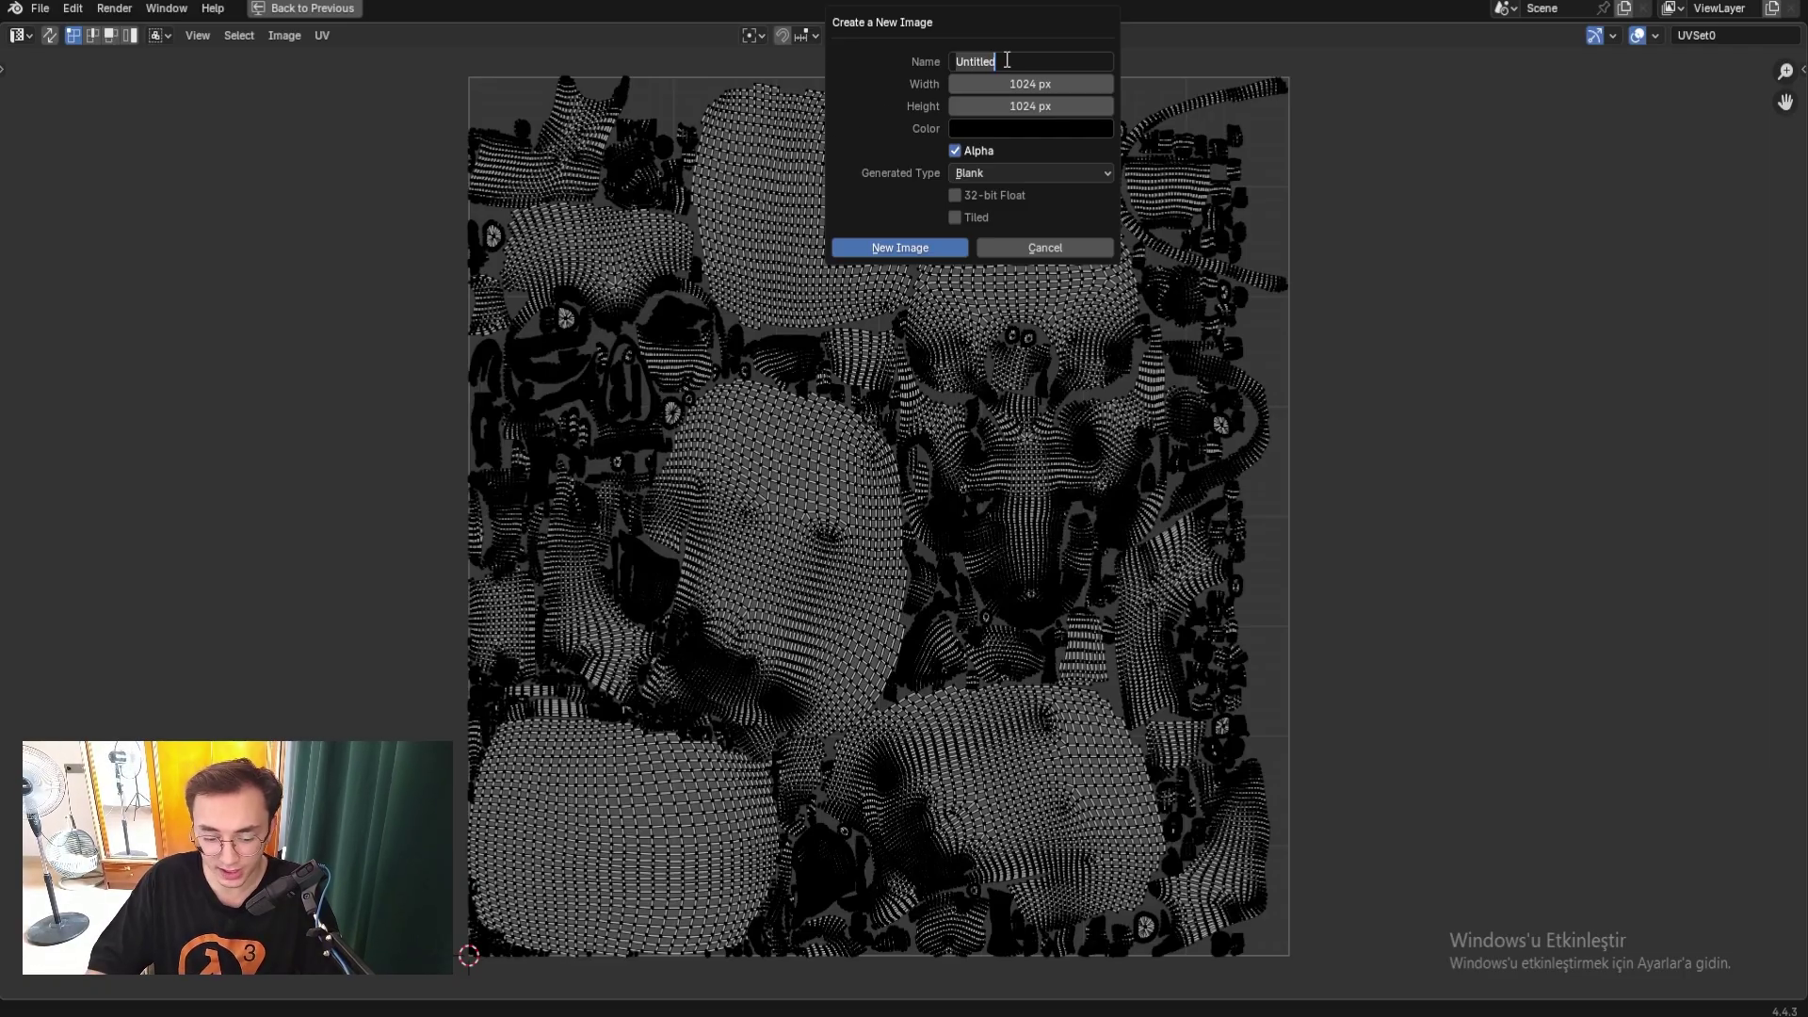
{"action": "type", "text": "UDIM"}
Name the new image UDIM and set its width and height to 4096 (1024*4).
{"action": "key", "text": "Return"}
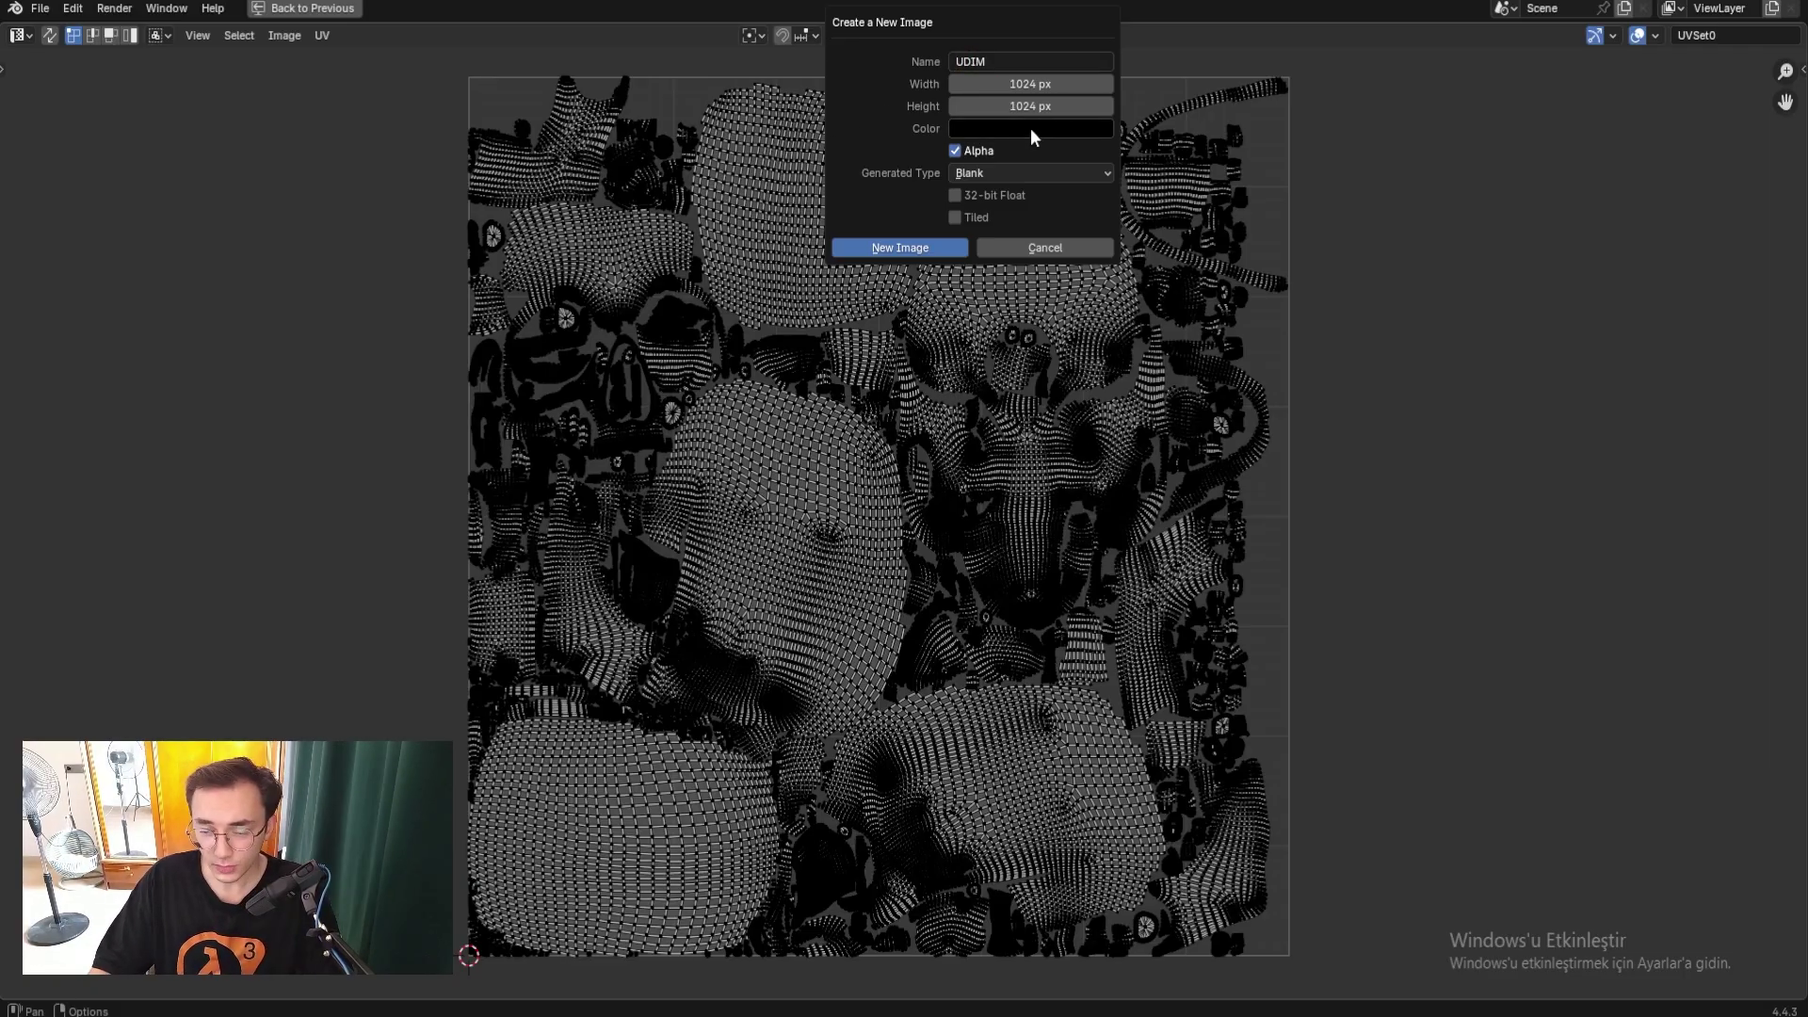
{"action": "left_click", "coordinate": [1059, 83]}
{"action": "type", "text": "*4"}
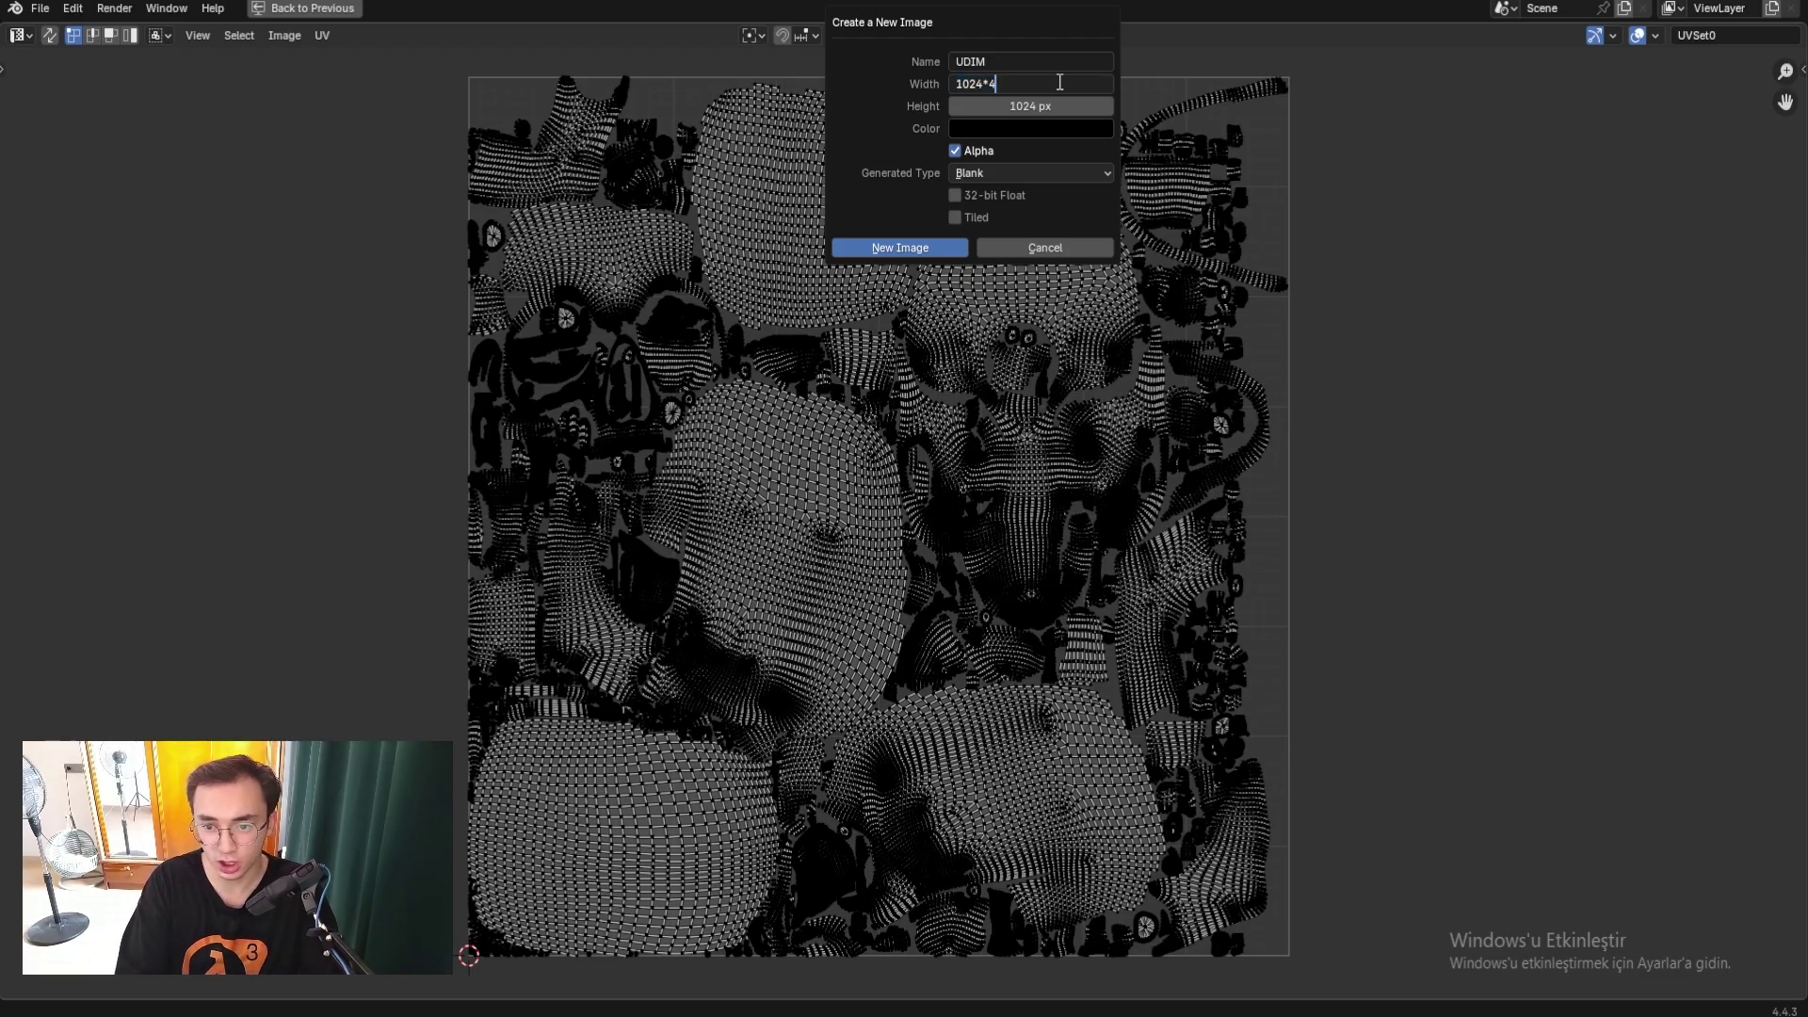
{"action": "key", "text": "Return"}
{"action": "left_click", "coordinate": [1043, 108]}
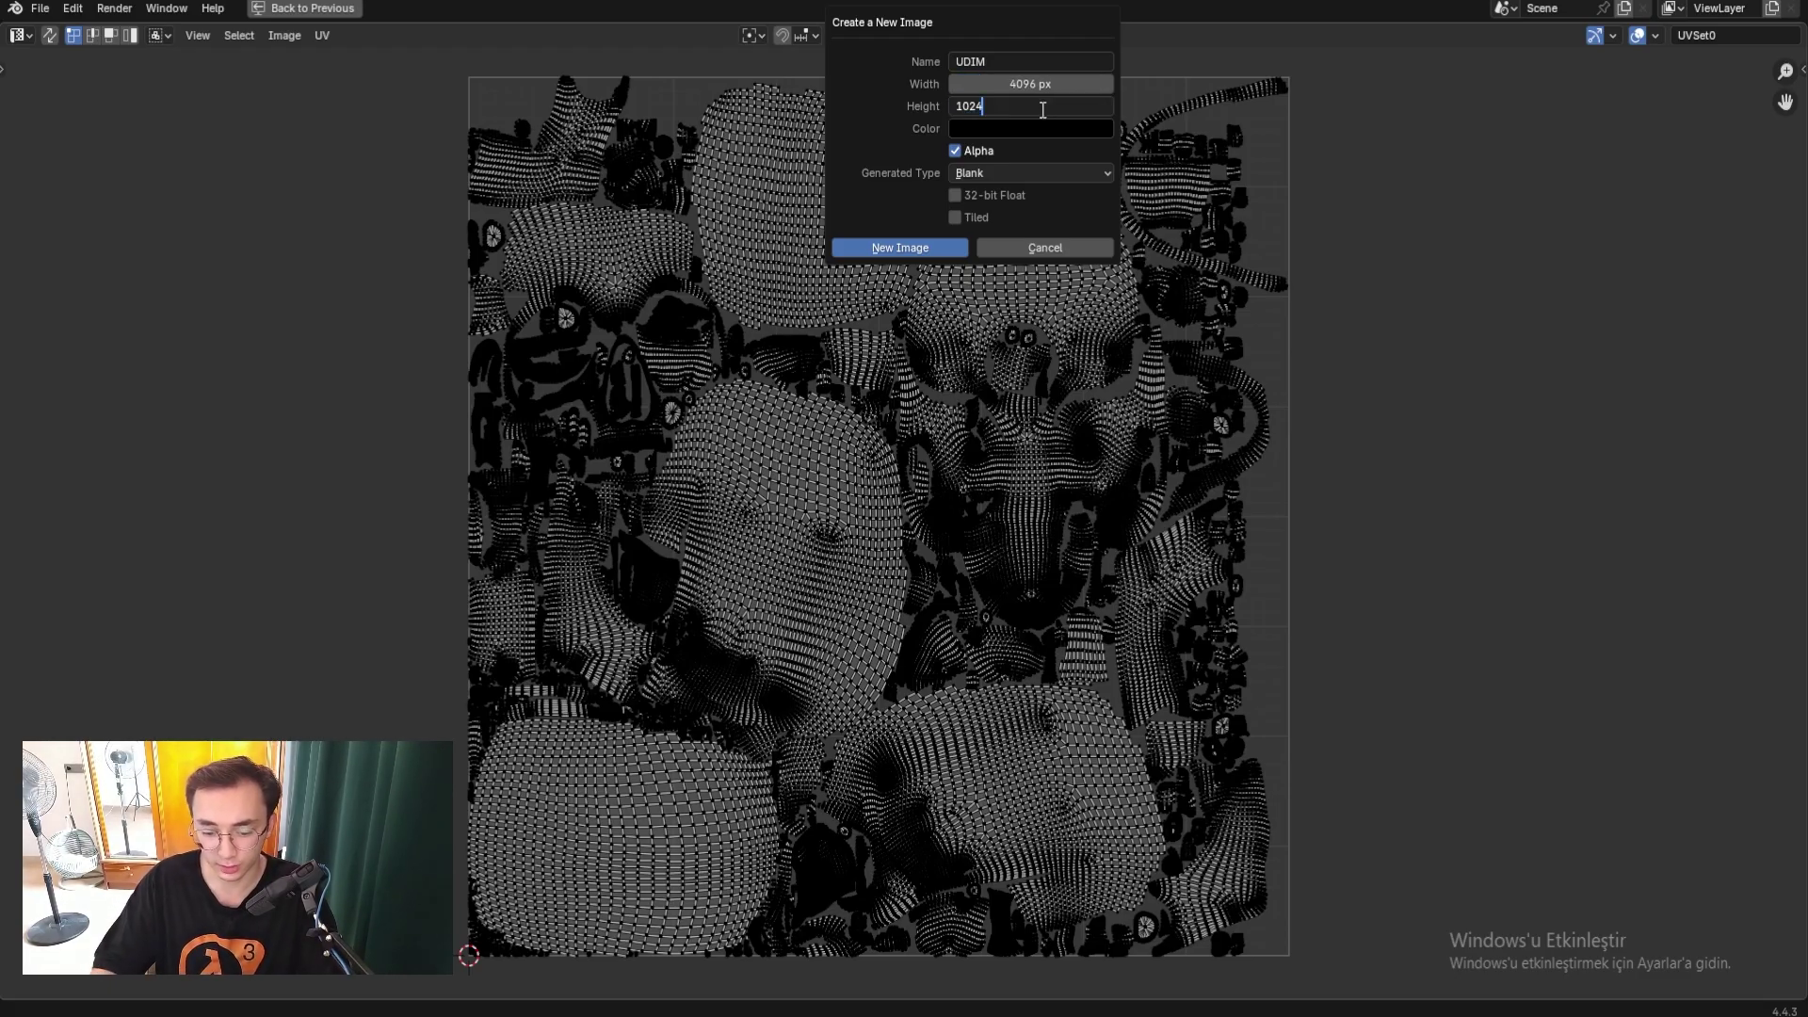
{"action": "type", "text": "*4"}
{"action": "key", "text": "Return"}
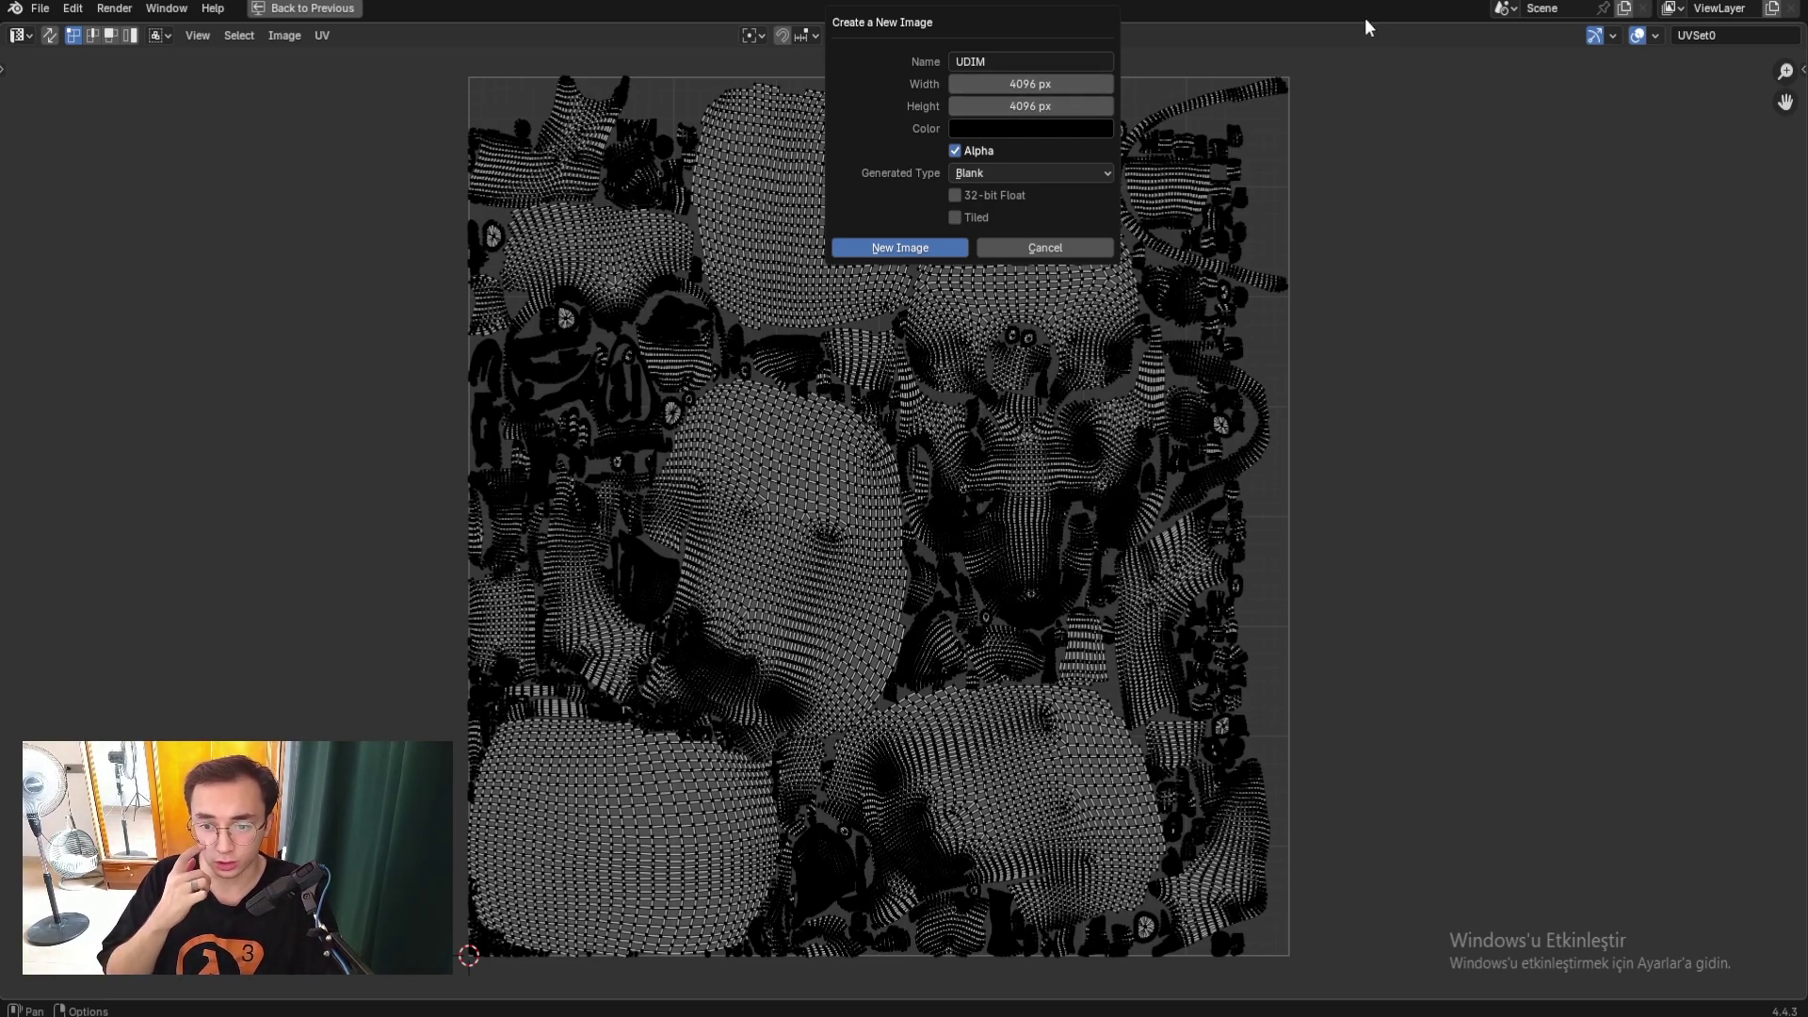
Make the image tiled with a dark grey #393939 fill and create it.
{"action": "left_click", "coordinate": [974, 217]}
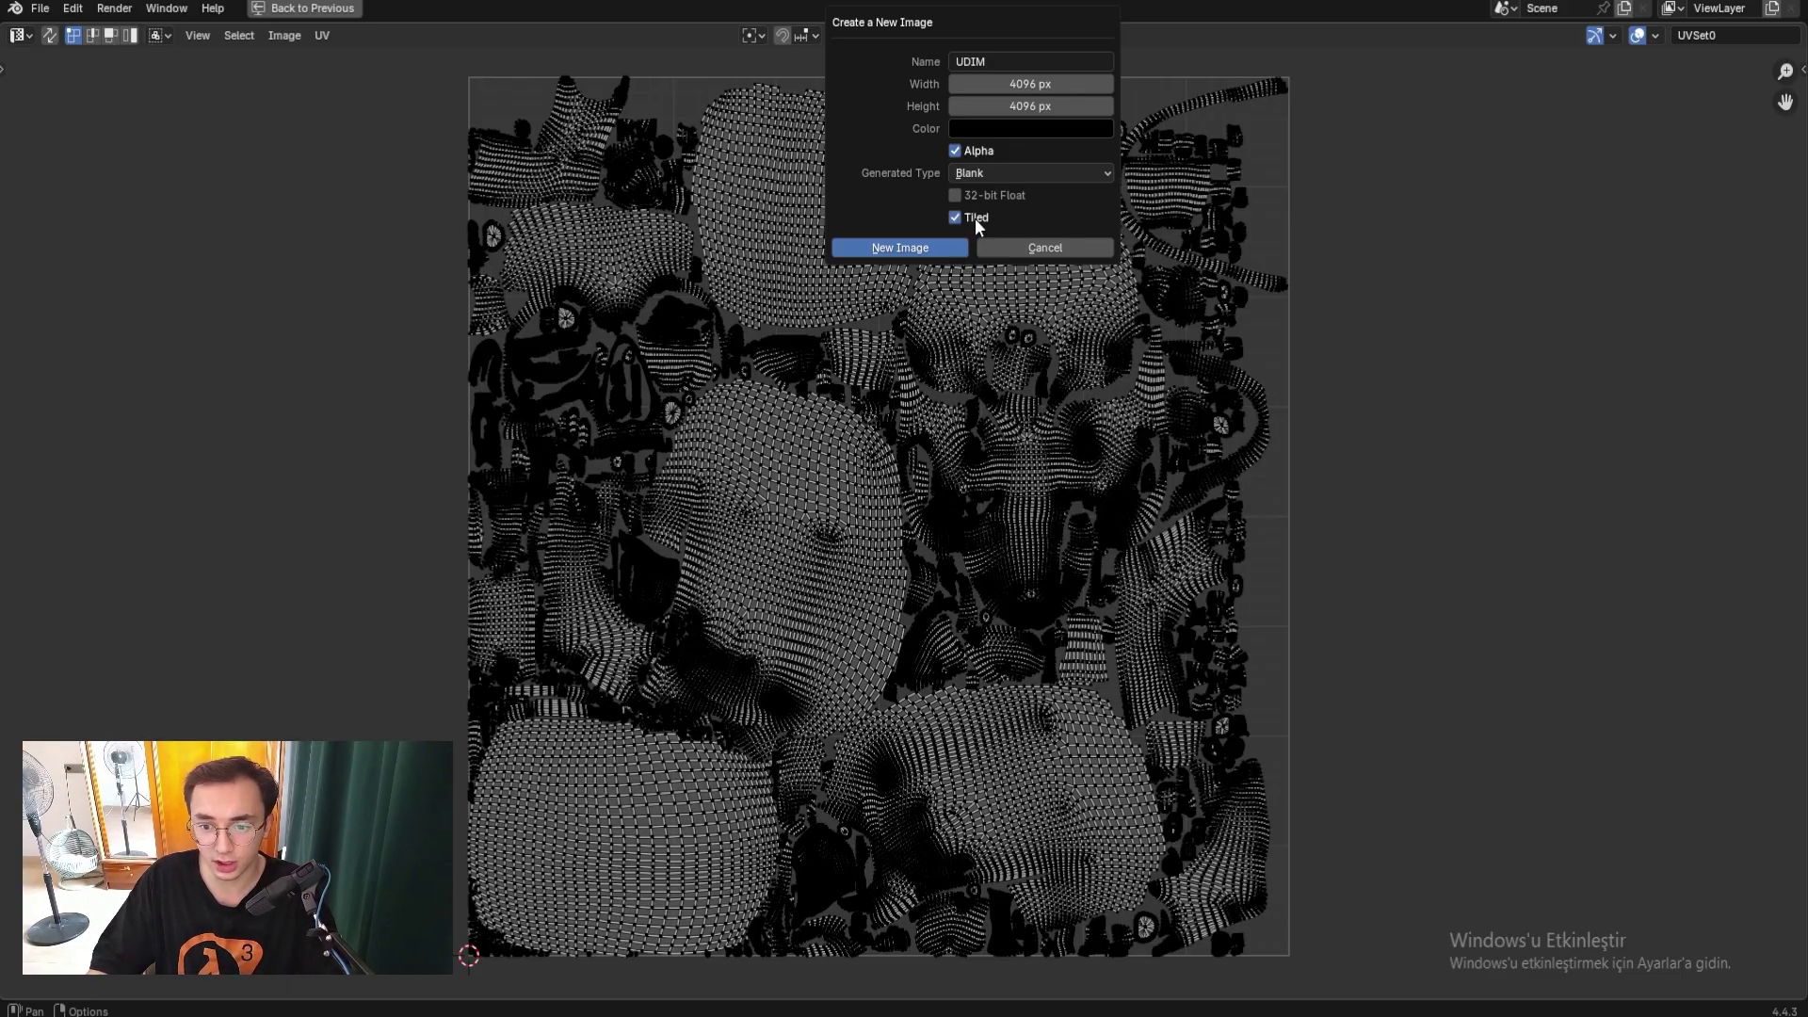
{"action": "left_click", "coordinate": [992, 171]}
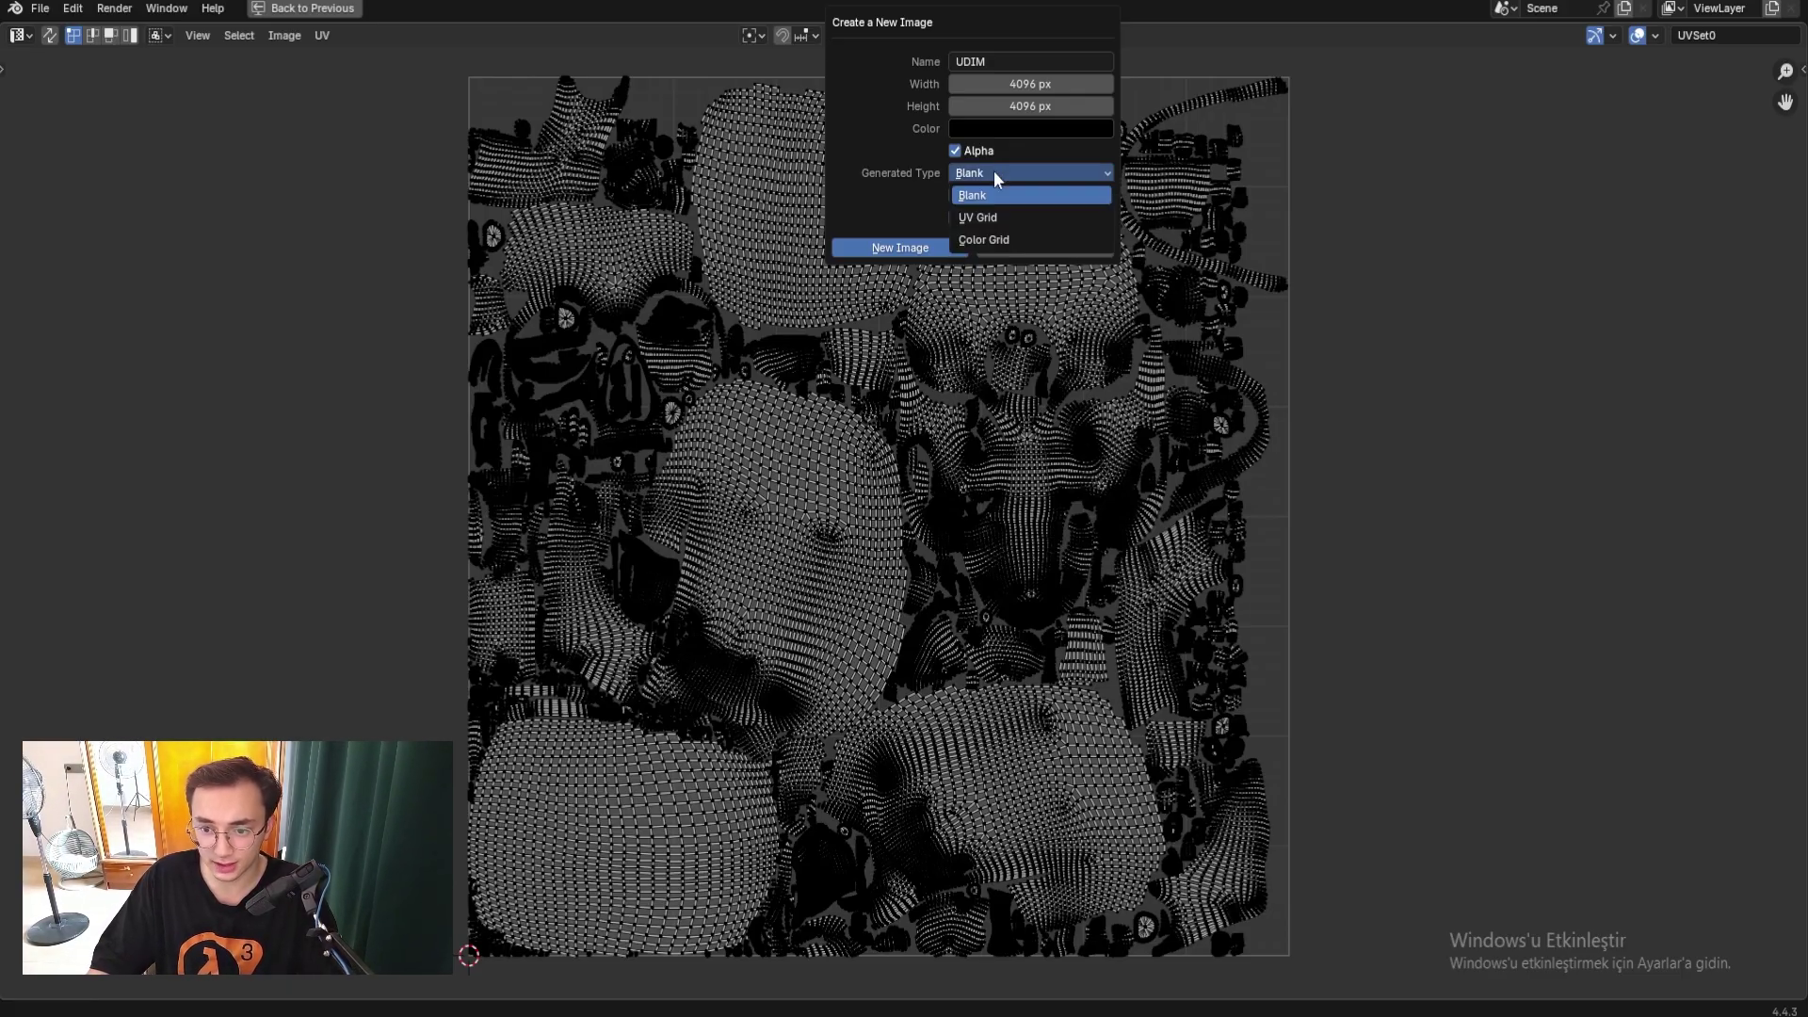
{"action": "left_click", "coordinate": [1014, 130]}
{"action": "left_click", "coordinate": [1003, 172]}
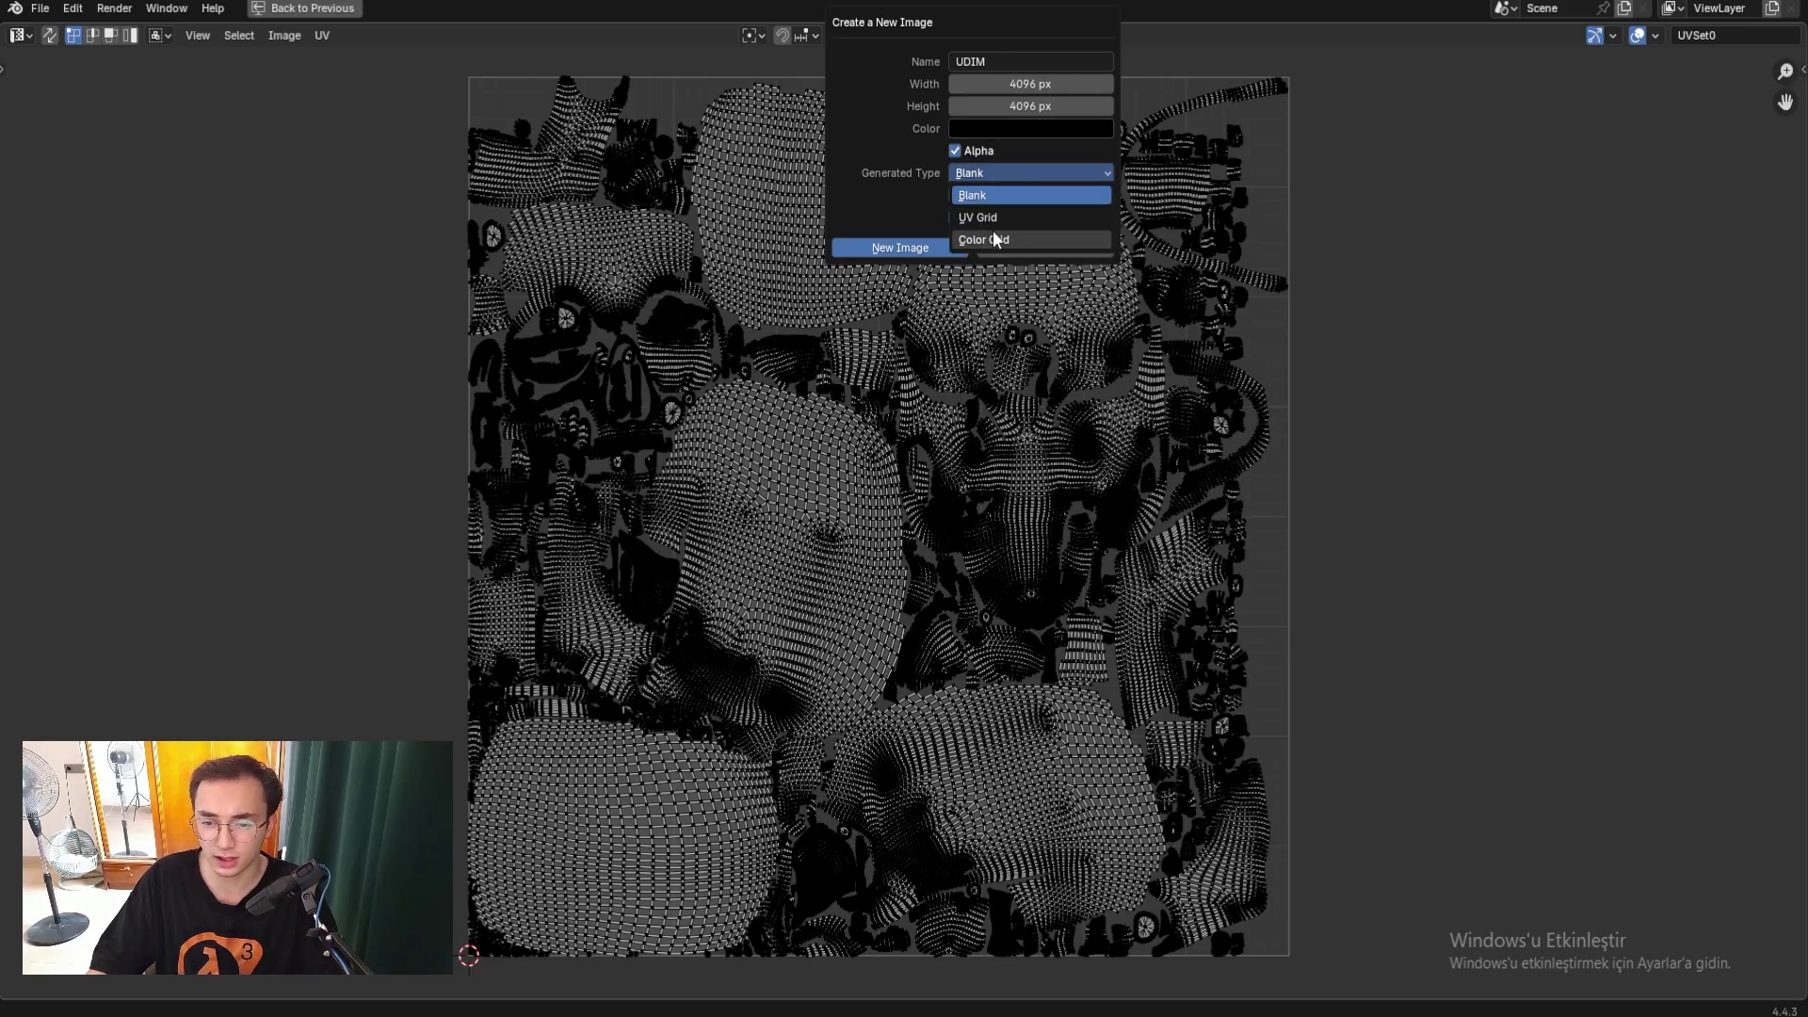
{"action": "left_click", "coordinate": [1014, 128]}
{"action": "left_click_drag", "start_coordinate": [1122, 300], "coordinate": [1122, 231]}
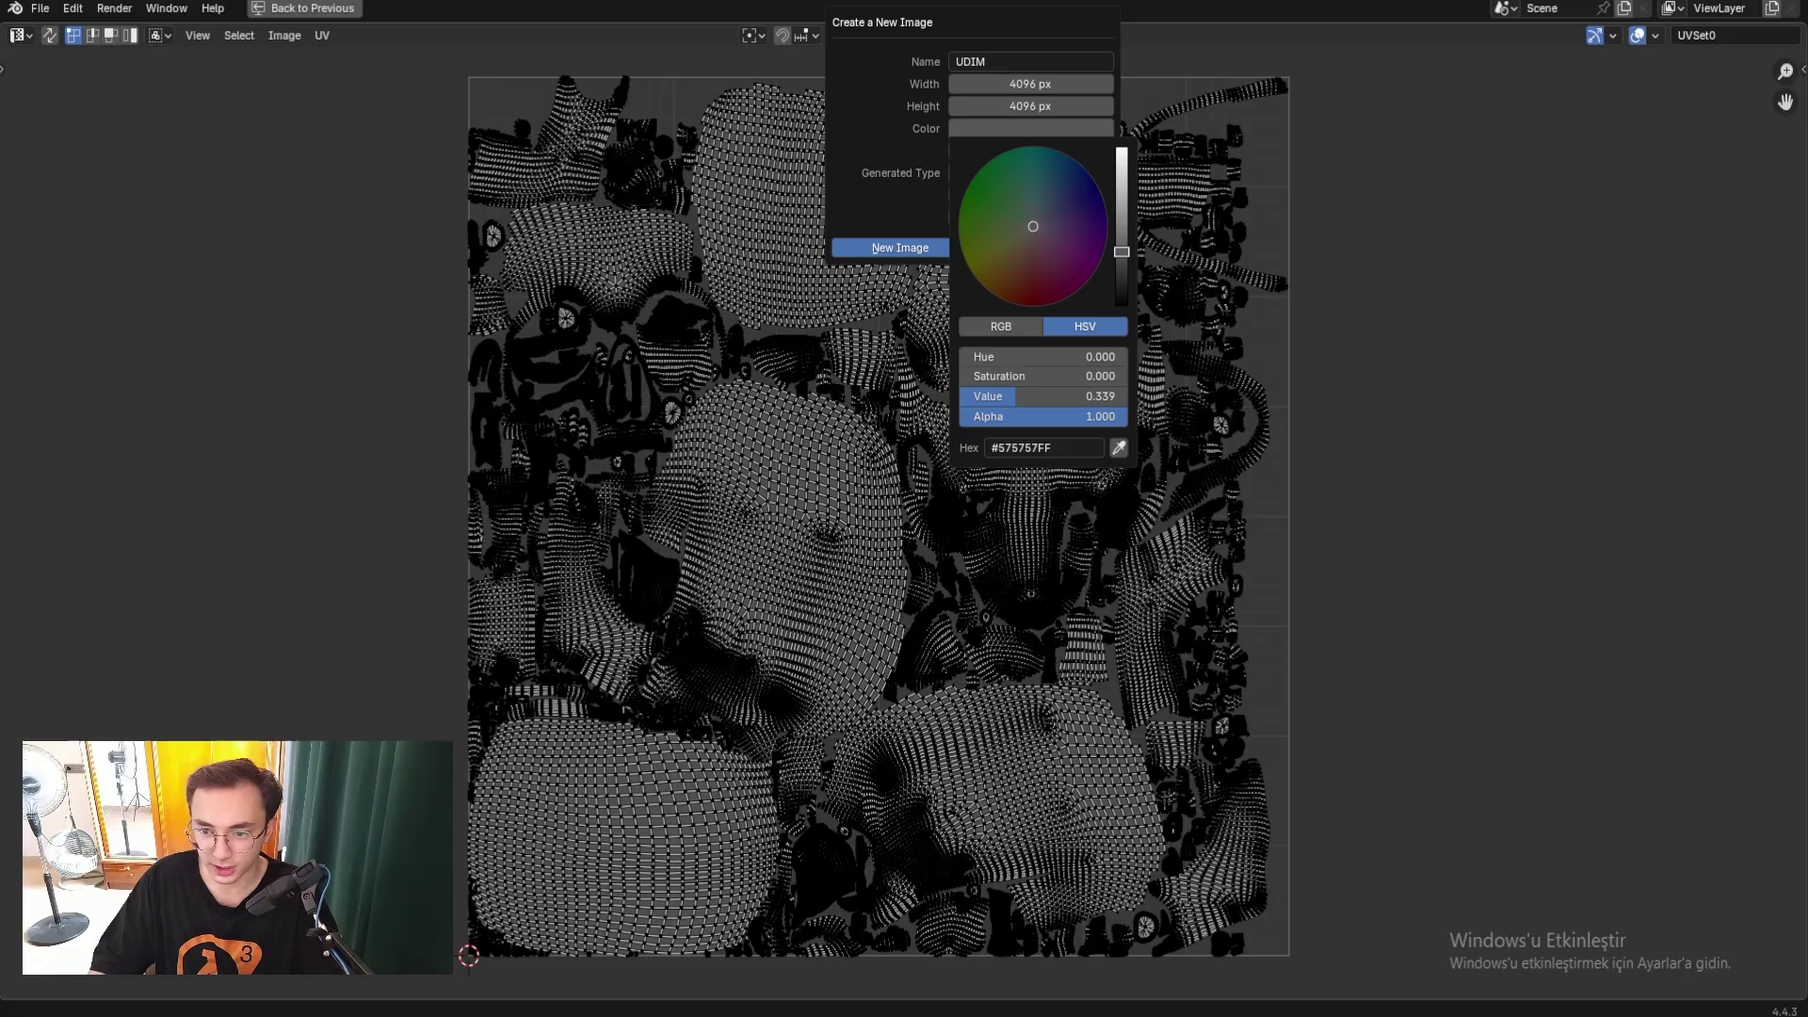
{"action": "left_click", "coordinate": [889, 247]}
{"action": "scroll", "coordinate": [889, 329], "scroll_direction": "up", "scroll_amount": 5}
{"action": "scroll", "coordinate": [867, 455], "scroll_direction": "down", "scroll_amount": 5}
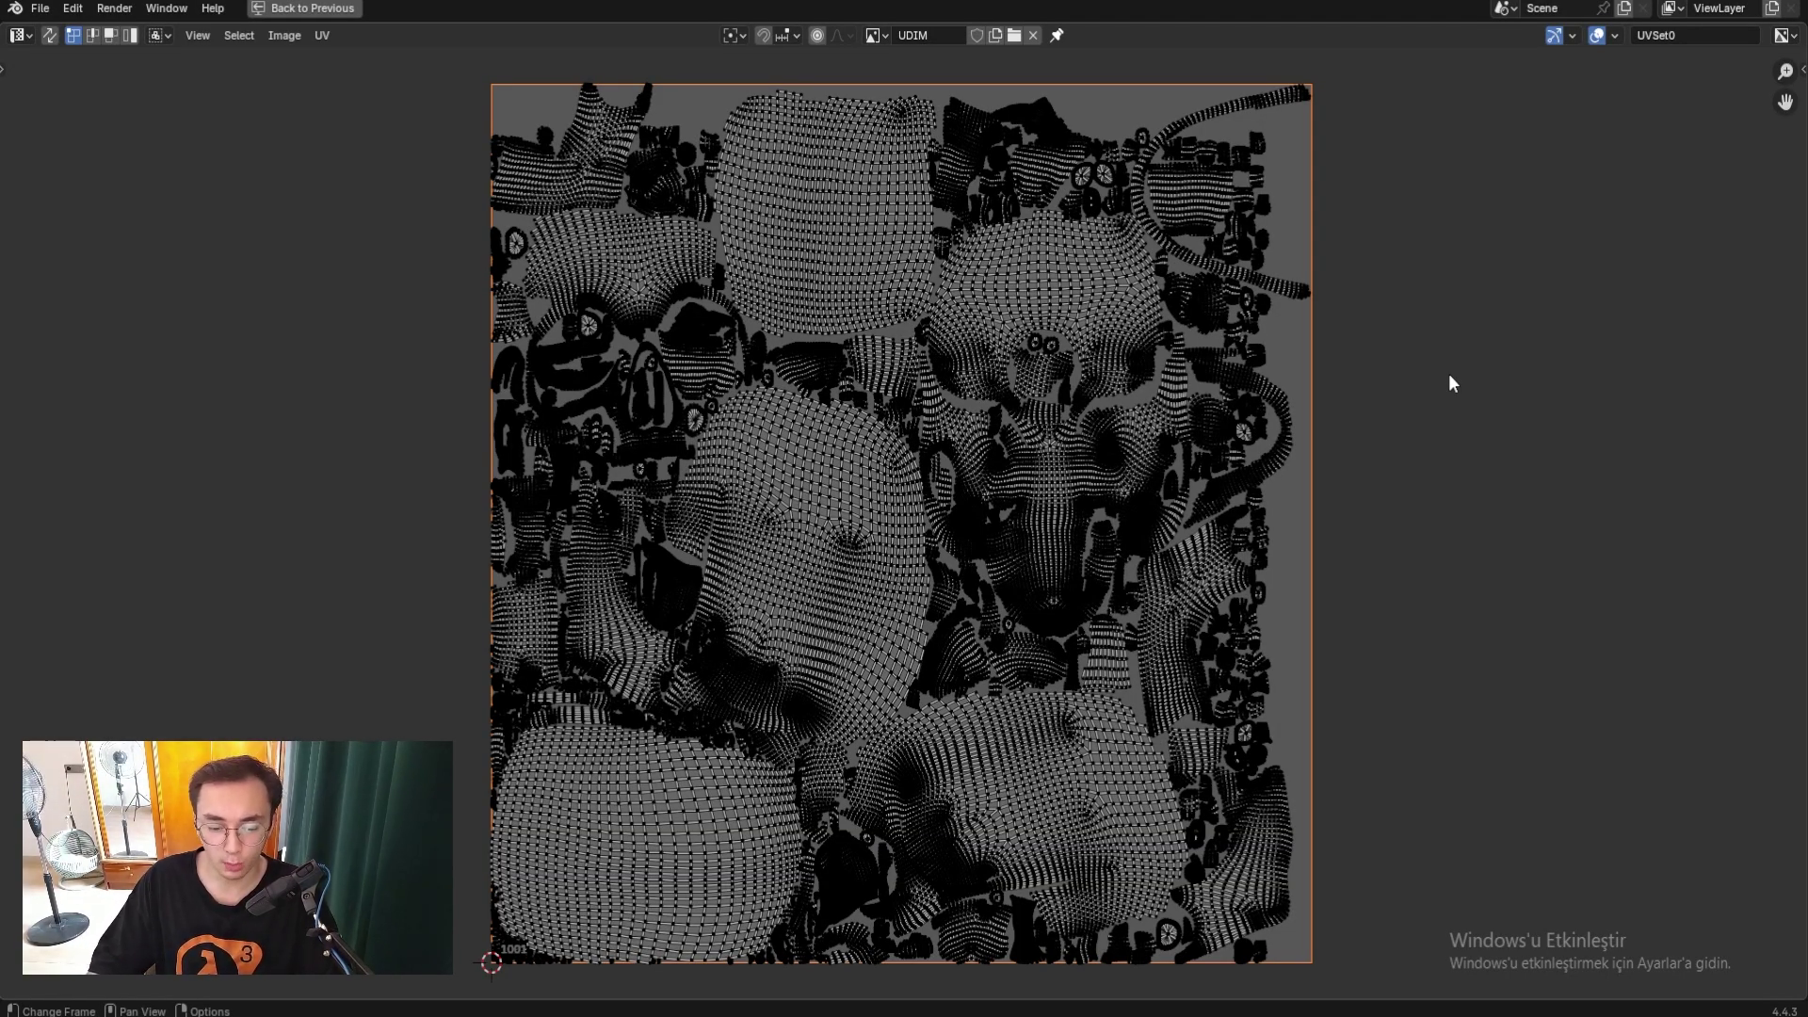
{"action": "key", "text": "n"}
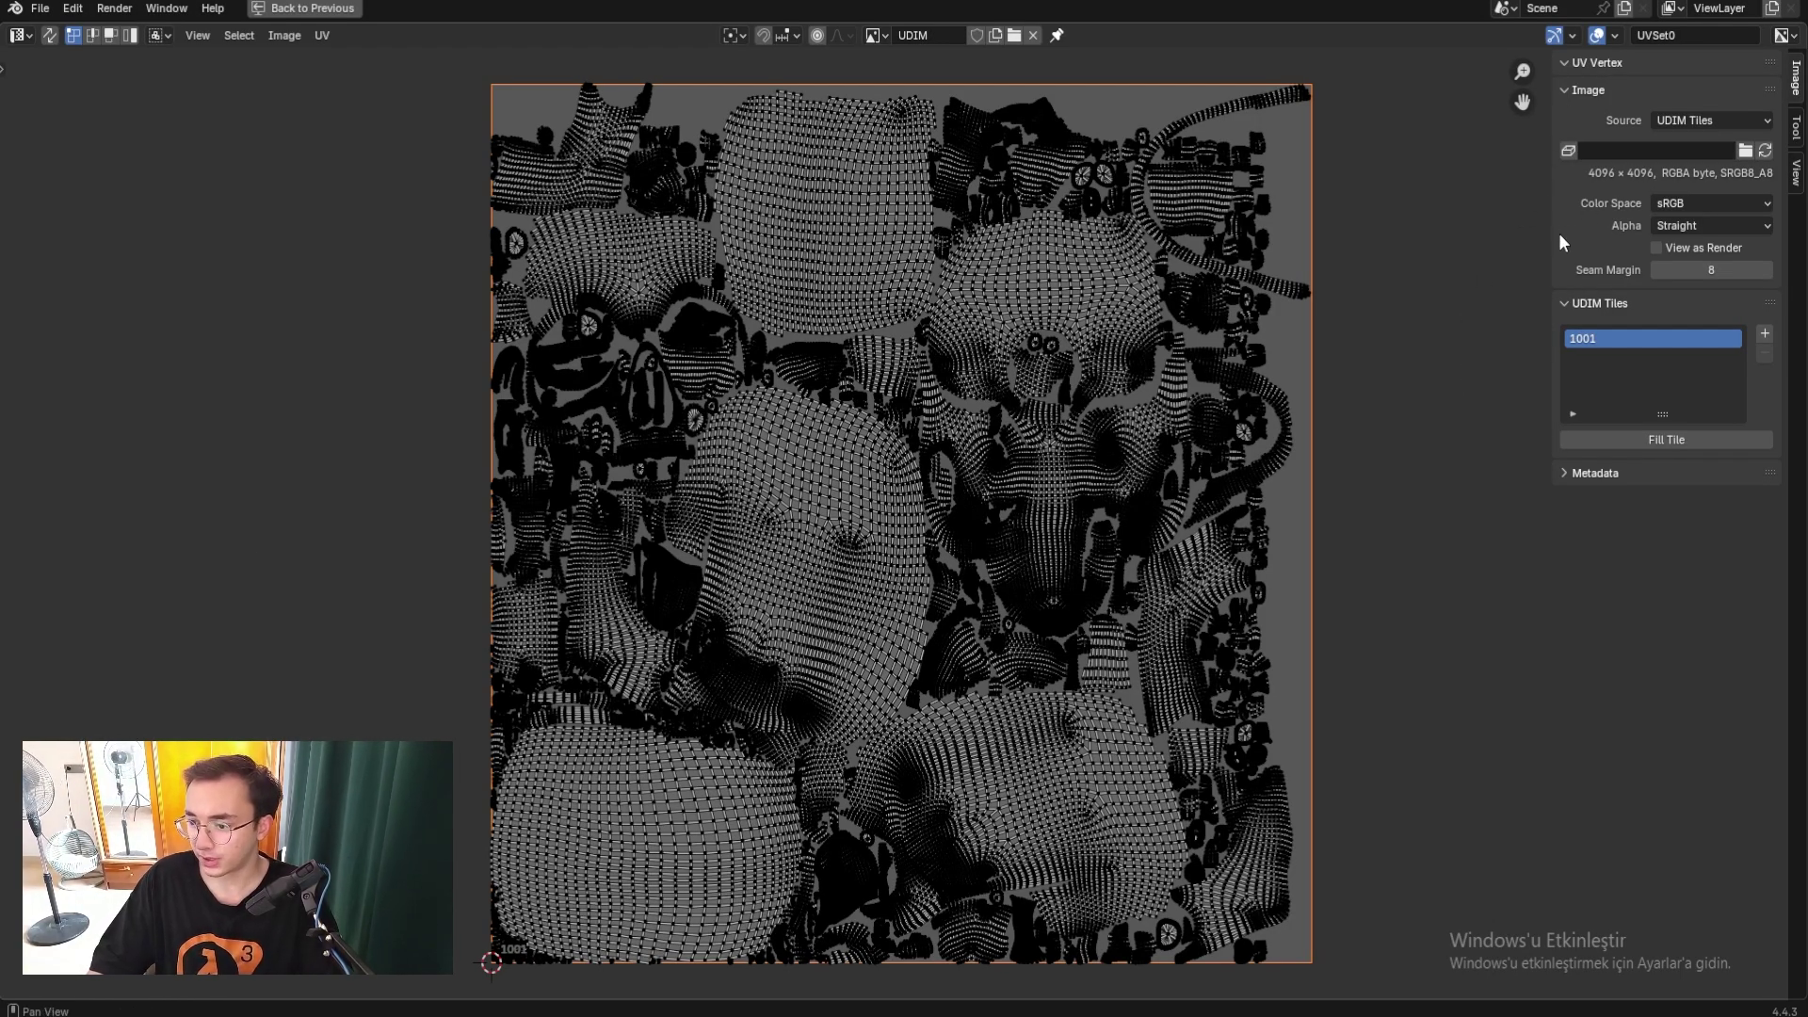
{"action": "left_click_drag", "start_coordinate": [1549, 234], "coordinate": [1387, 235]}
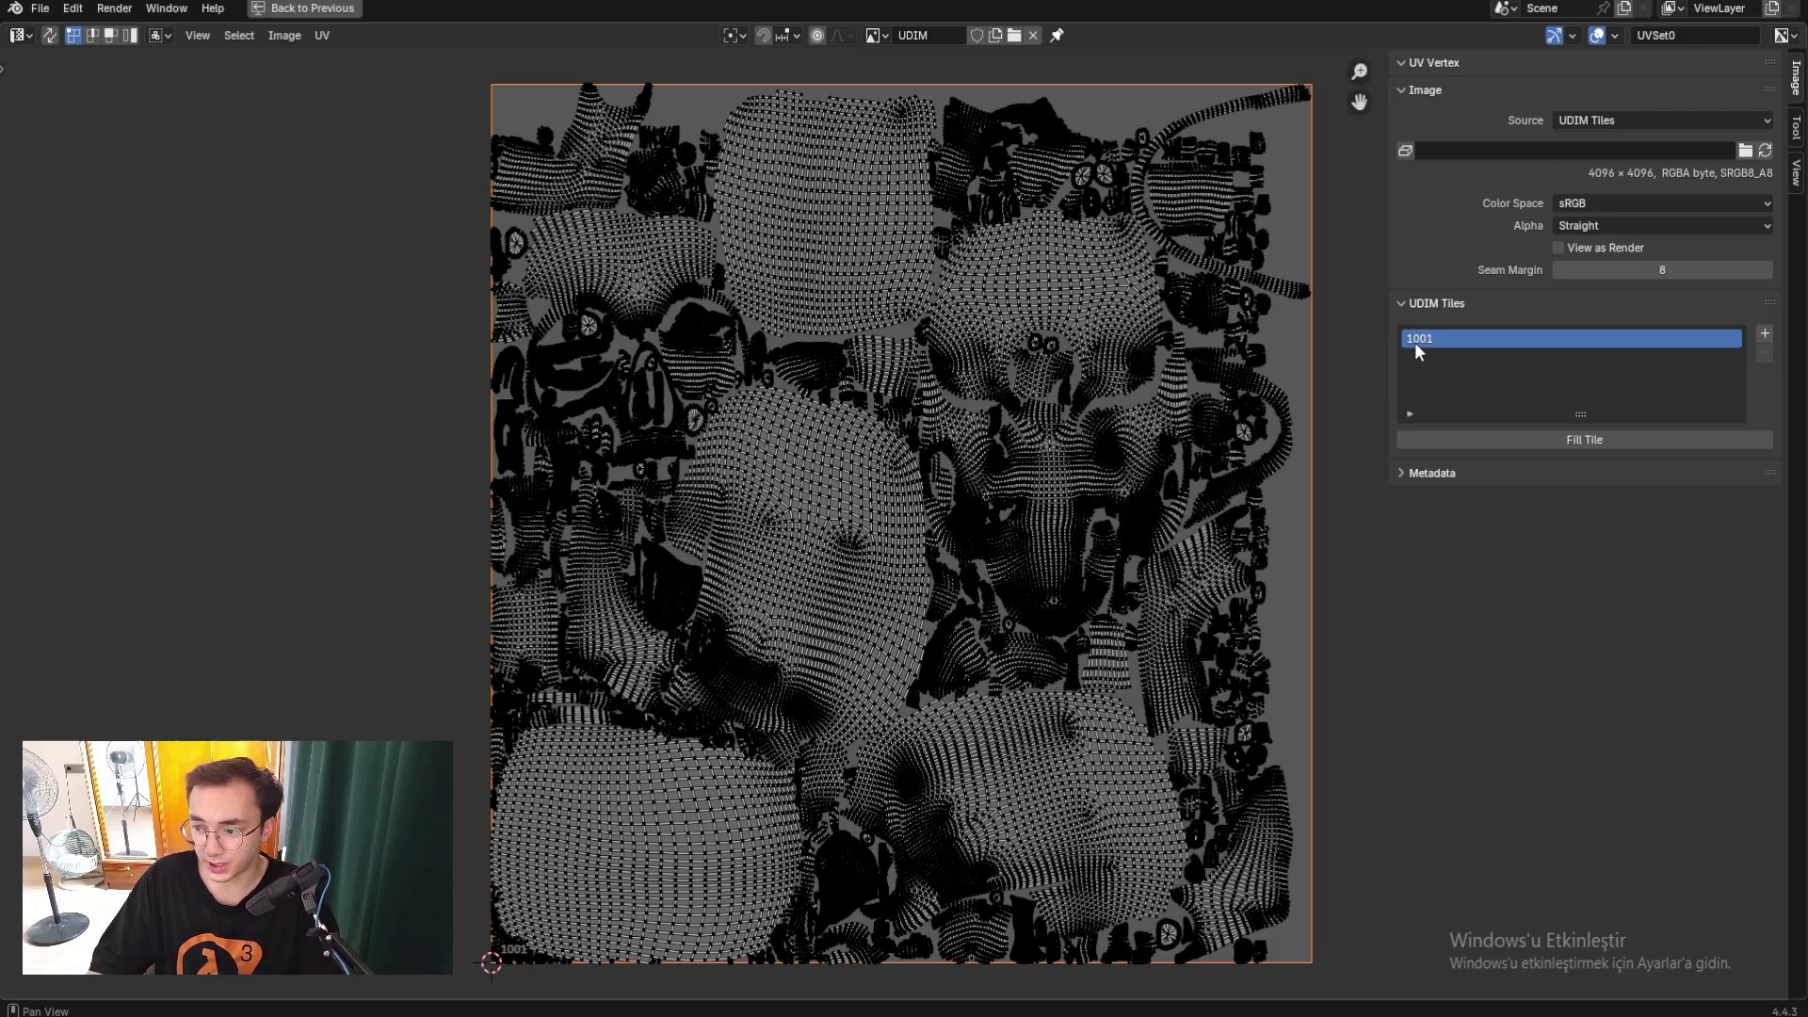
{"action": "scroll", "coordinate": [545, 903], "scroll_direction": "down", "scroll_amount": 5}
{"action": "scroll", "coordinate": [546, 902], "scroll_direction": "down", "scroll_amount": 3}
{"action": "scroll", "coordinate": [898, 632], "scroll_direction": "down", "scroll_amount": 3}
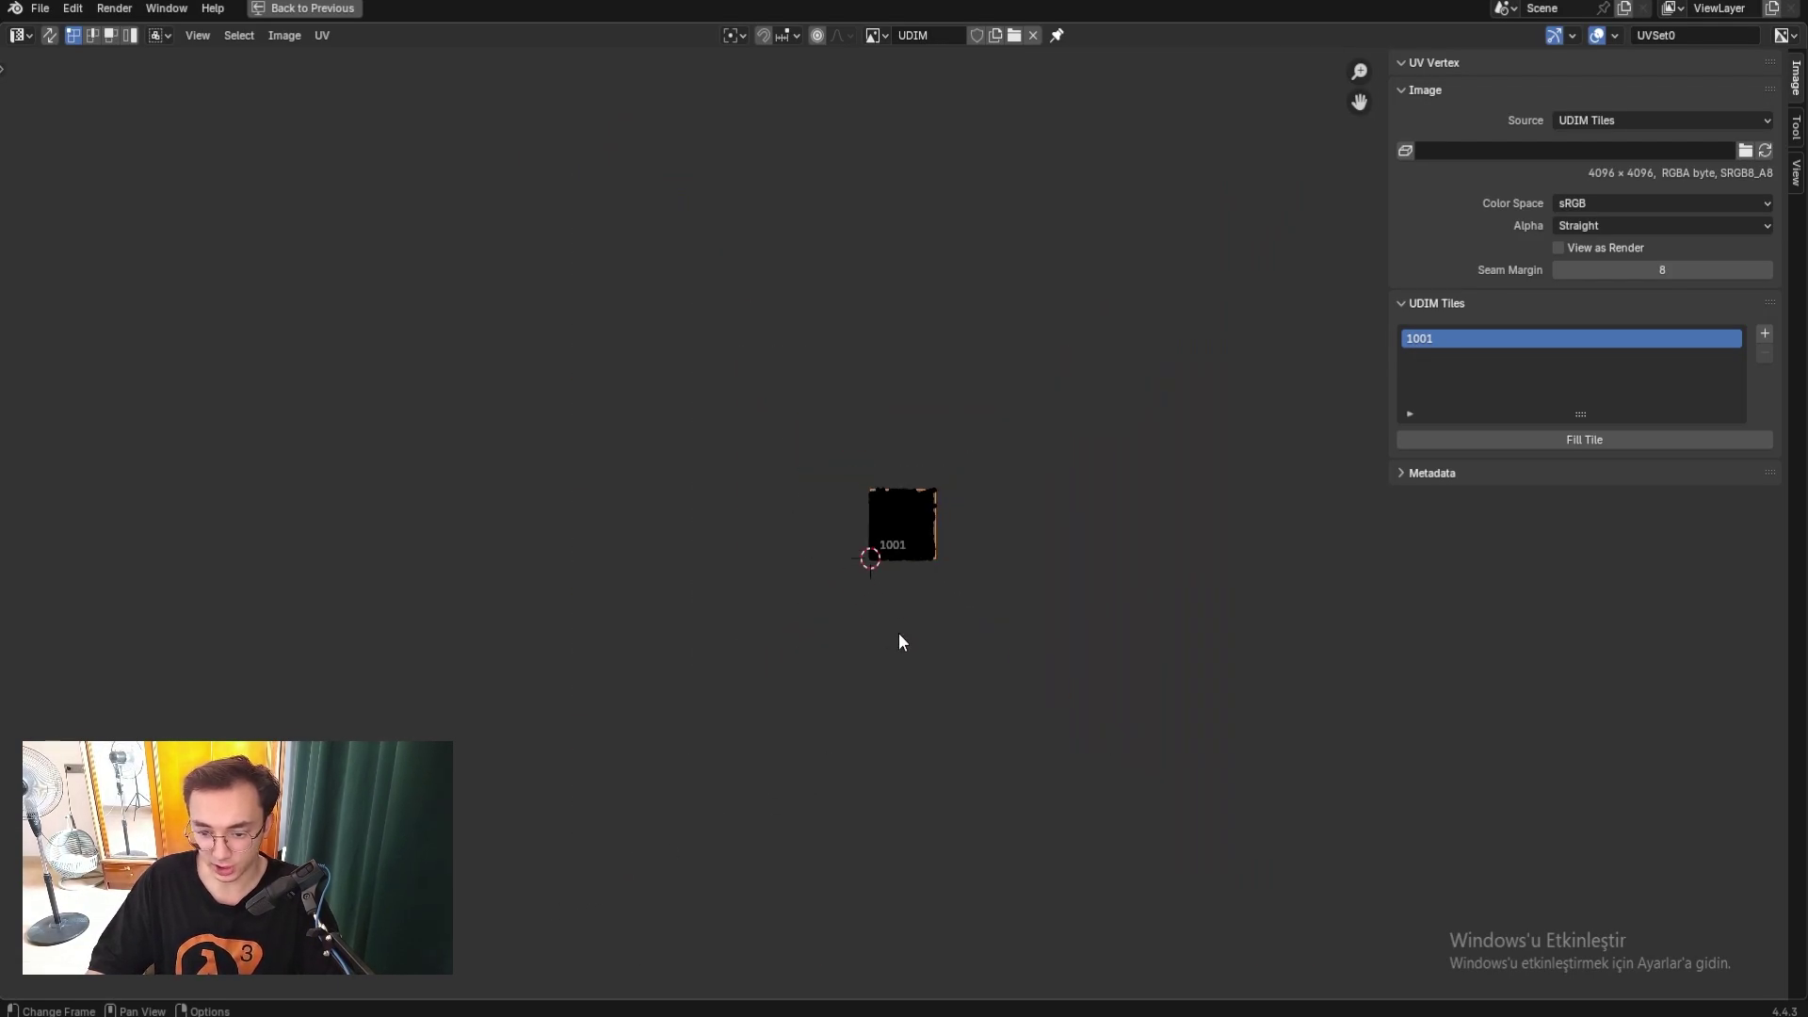
{"action": "scroll", "coordinate": [898, 632], "scroll_direction": "down", "scroll_amount": 1}
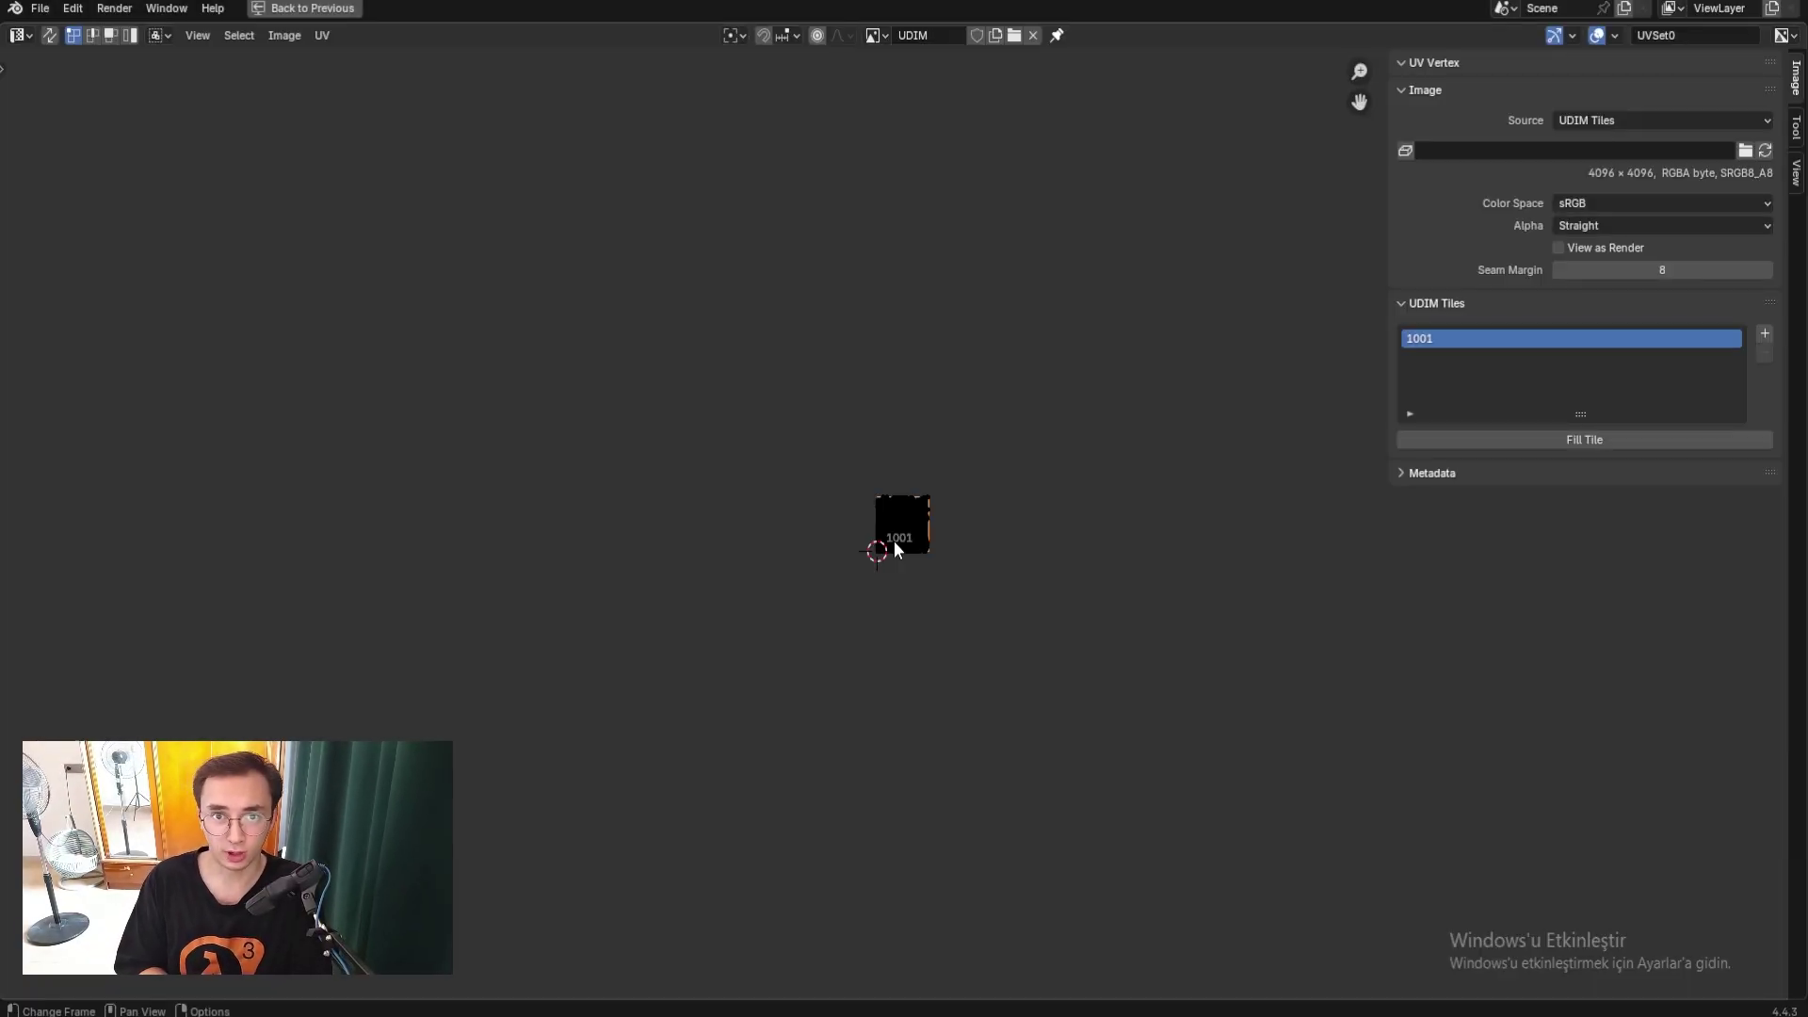
{"action": "scroll", "coordinate": [891, 554], "scroll_direction": "up", "scroll_amount": 6}
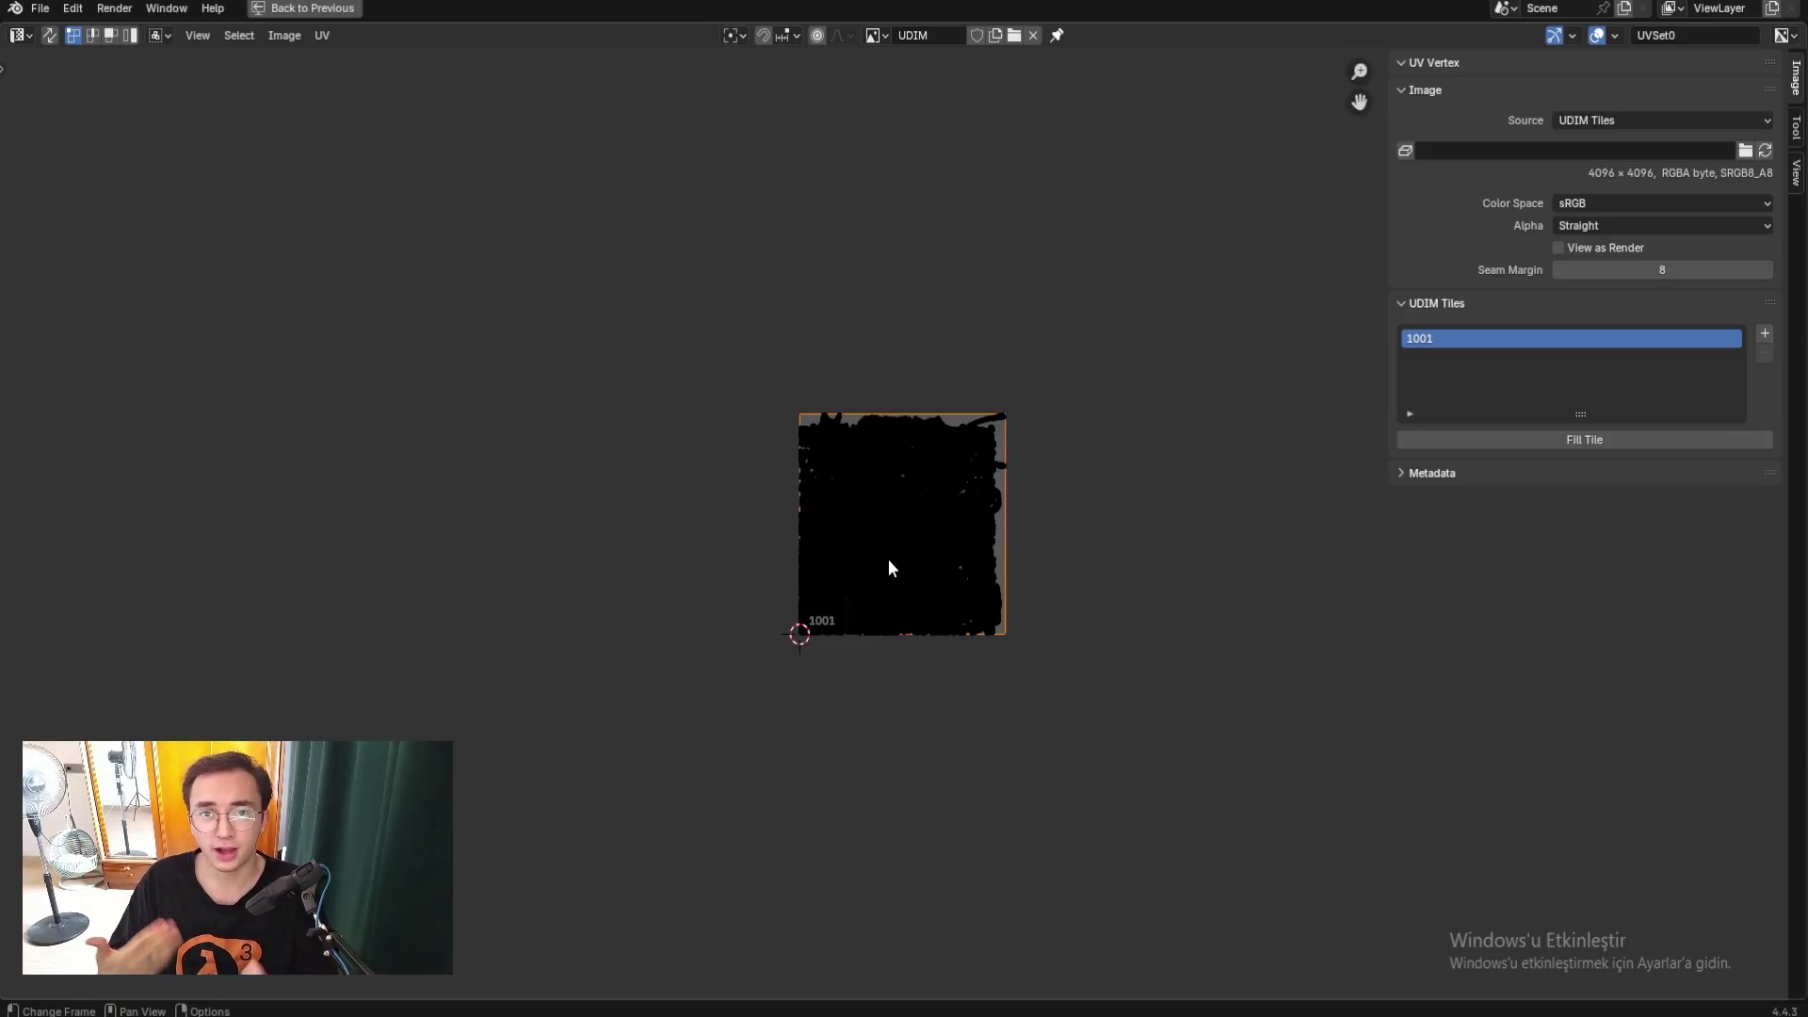
Add a tile Count of 2 with a grey fill eyedropped from the canvas, creating tiles 1002 and 1003.
{"action": "left_click", "coordinate": [1765, 336]}
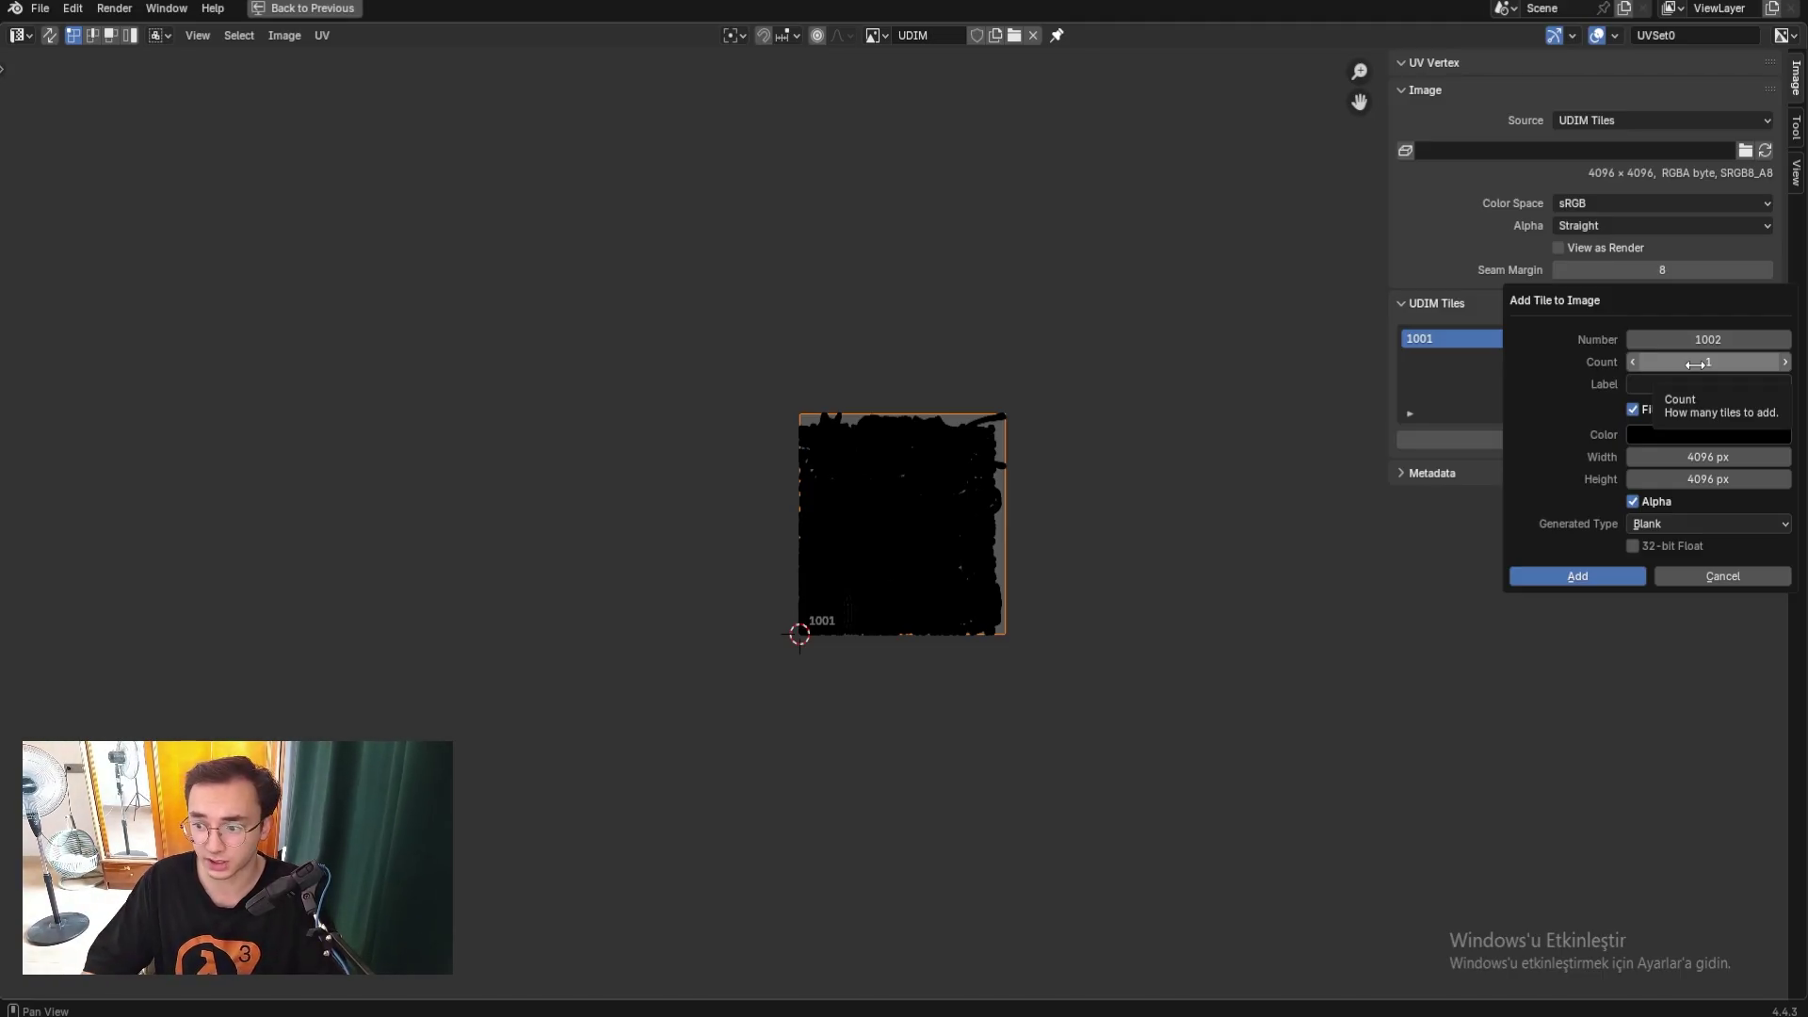
{"action": "left_click", "coordinate": [1785, 362]}
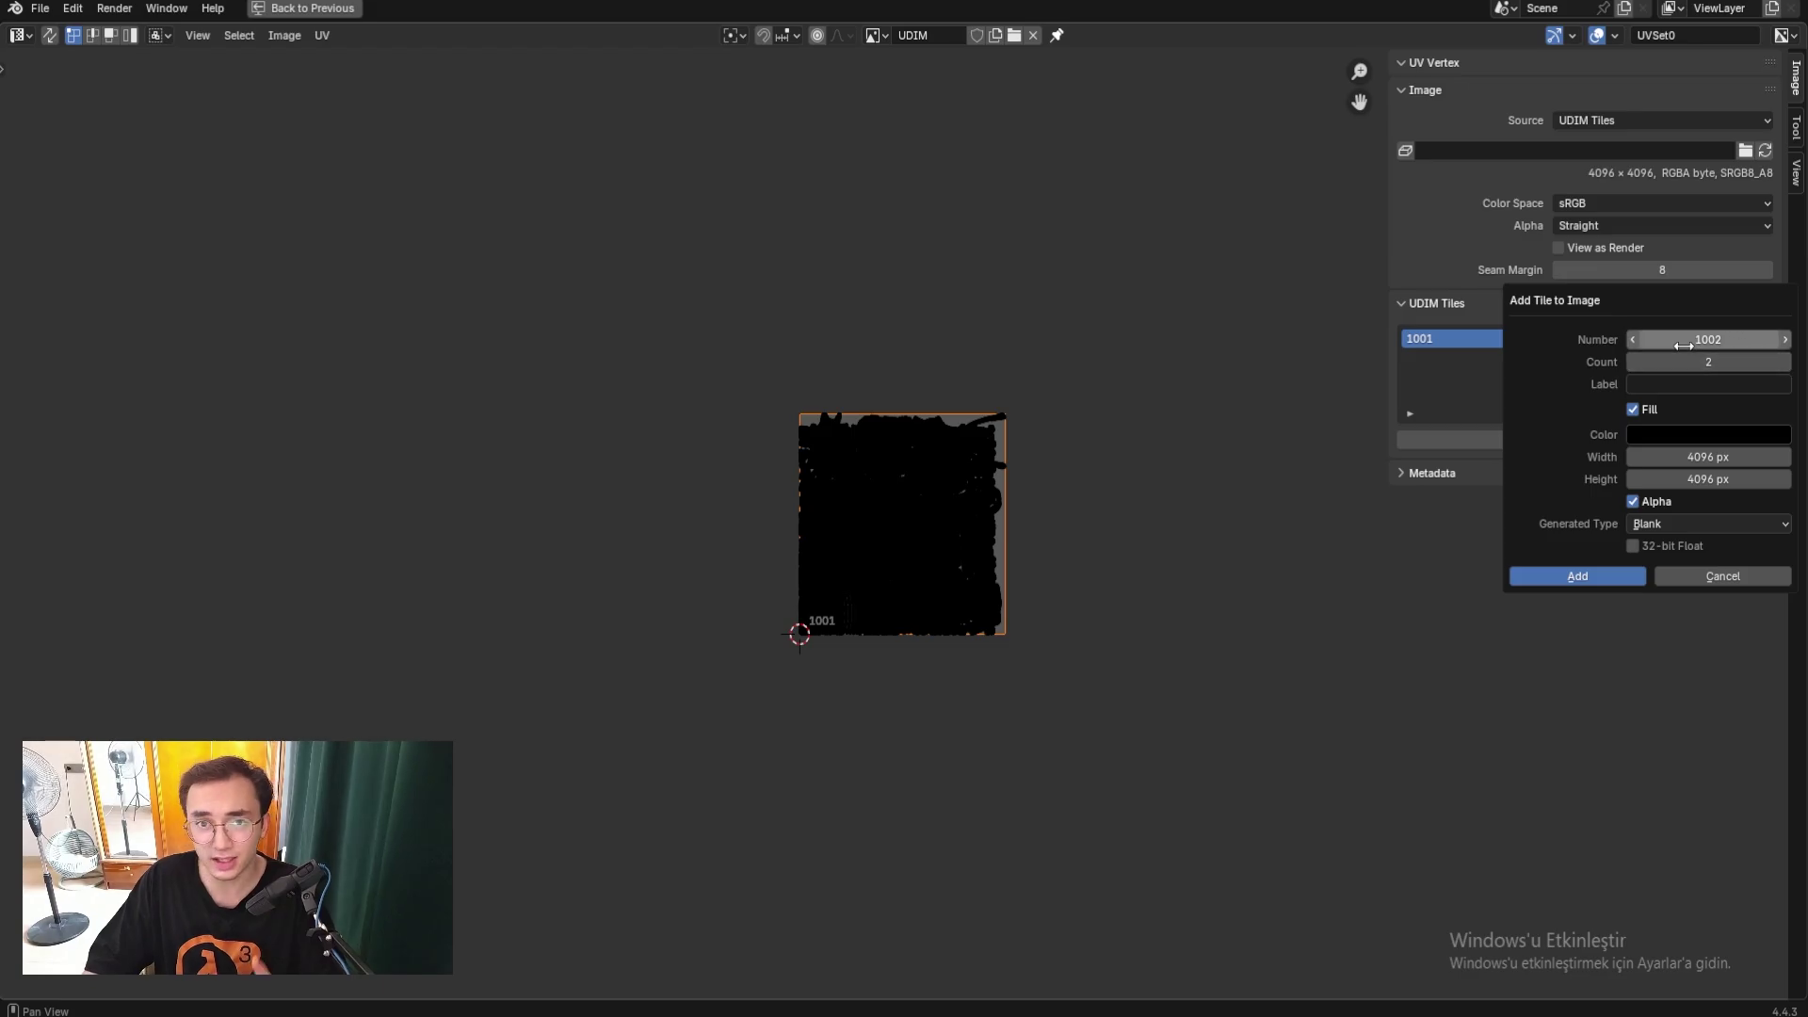
{"action": "left_click", "coordinate": [1665, 435]}
{"action": "left_click_drag", "start_coordinate": [1783, 253], "coordinate": [1760, 240]}
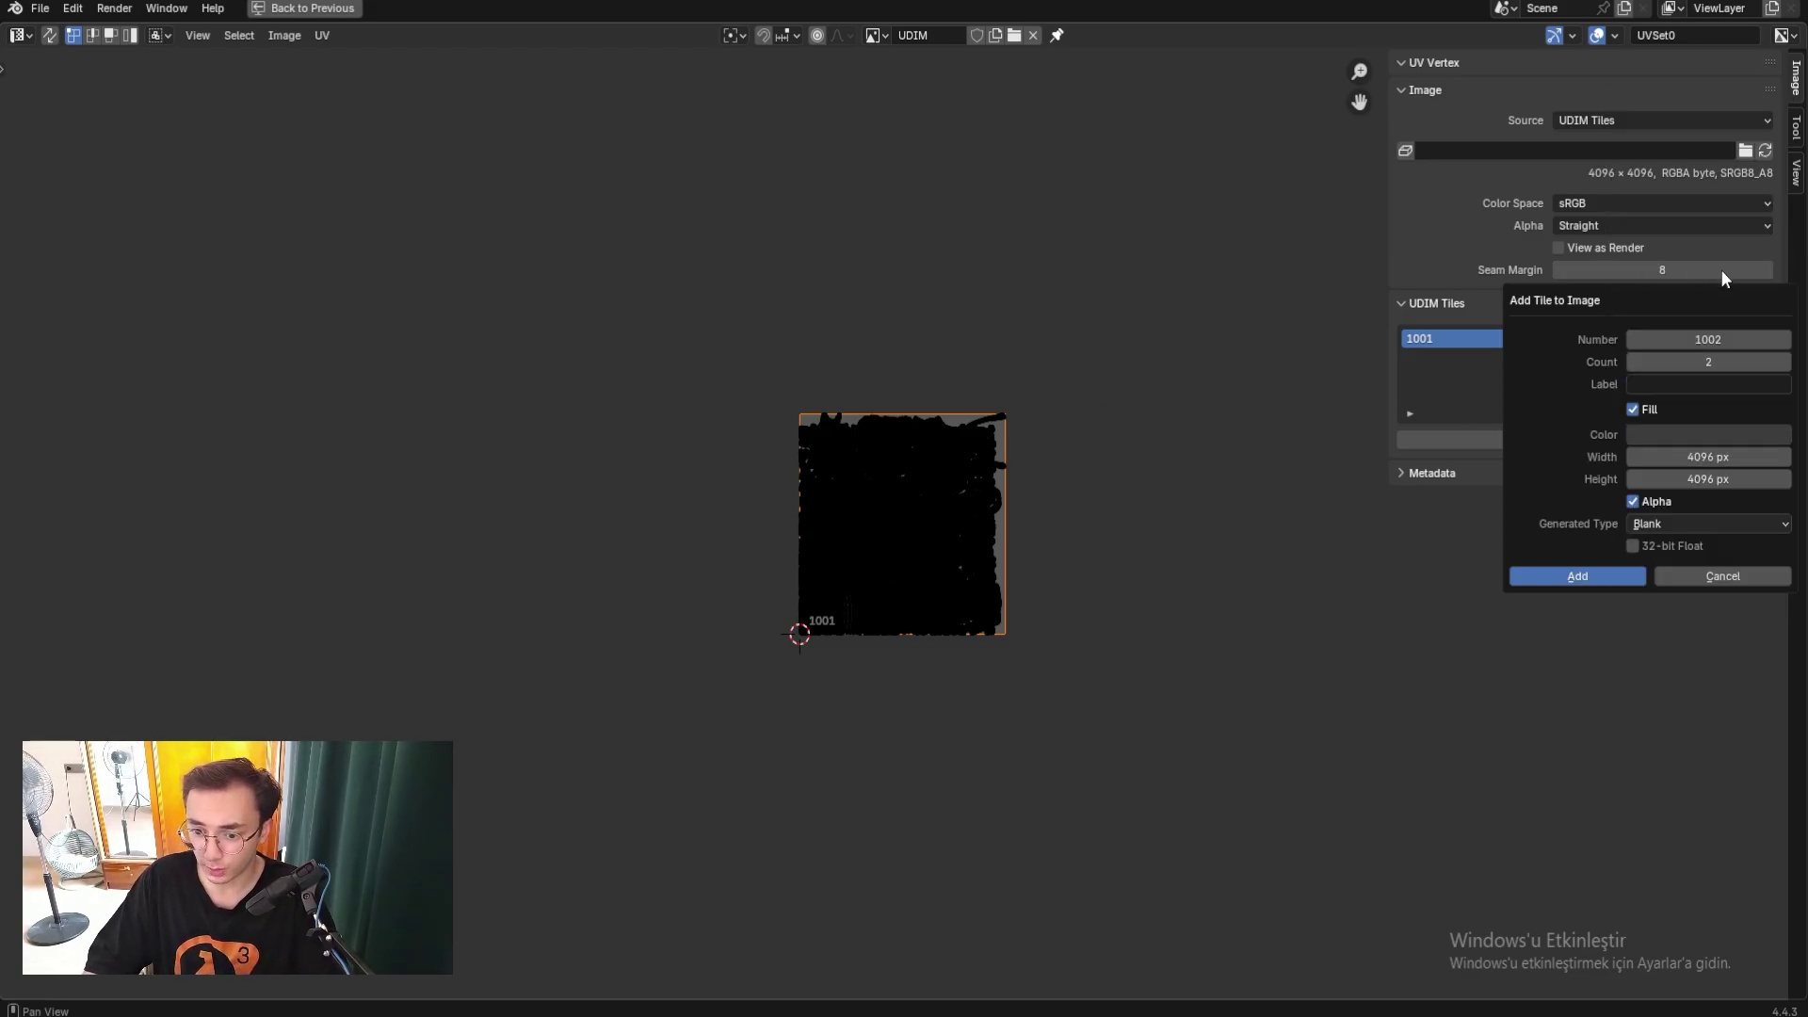
{"action": "left_click", "coordinate": [1743, 433]}
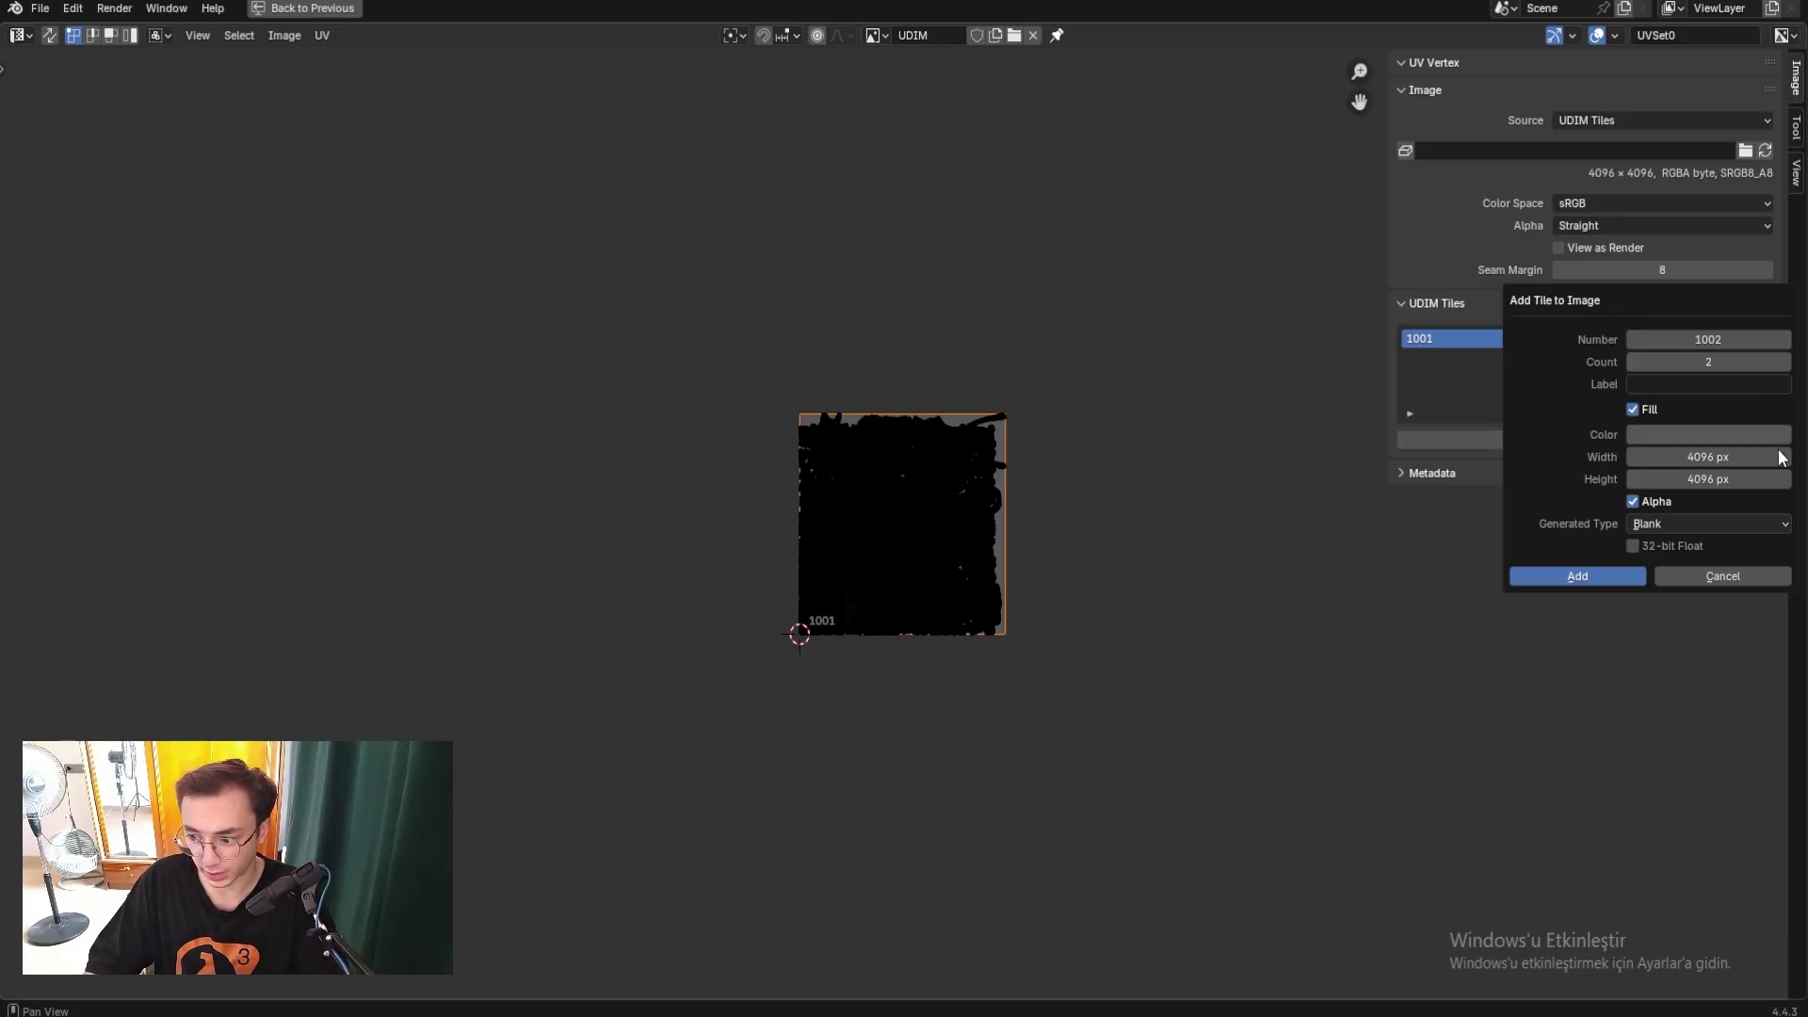
{"action": "scroll", "coordinate": [1007, 434], "scroll_direction": "up", "scroll_amount": 6}
{"action": "key", "text": "e"}
{"action": "left_click", "coordinate": [915, 490]}
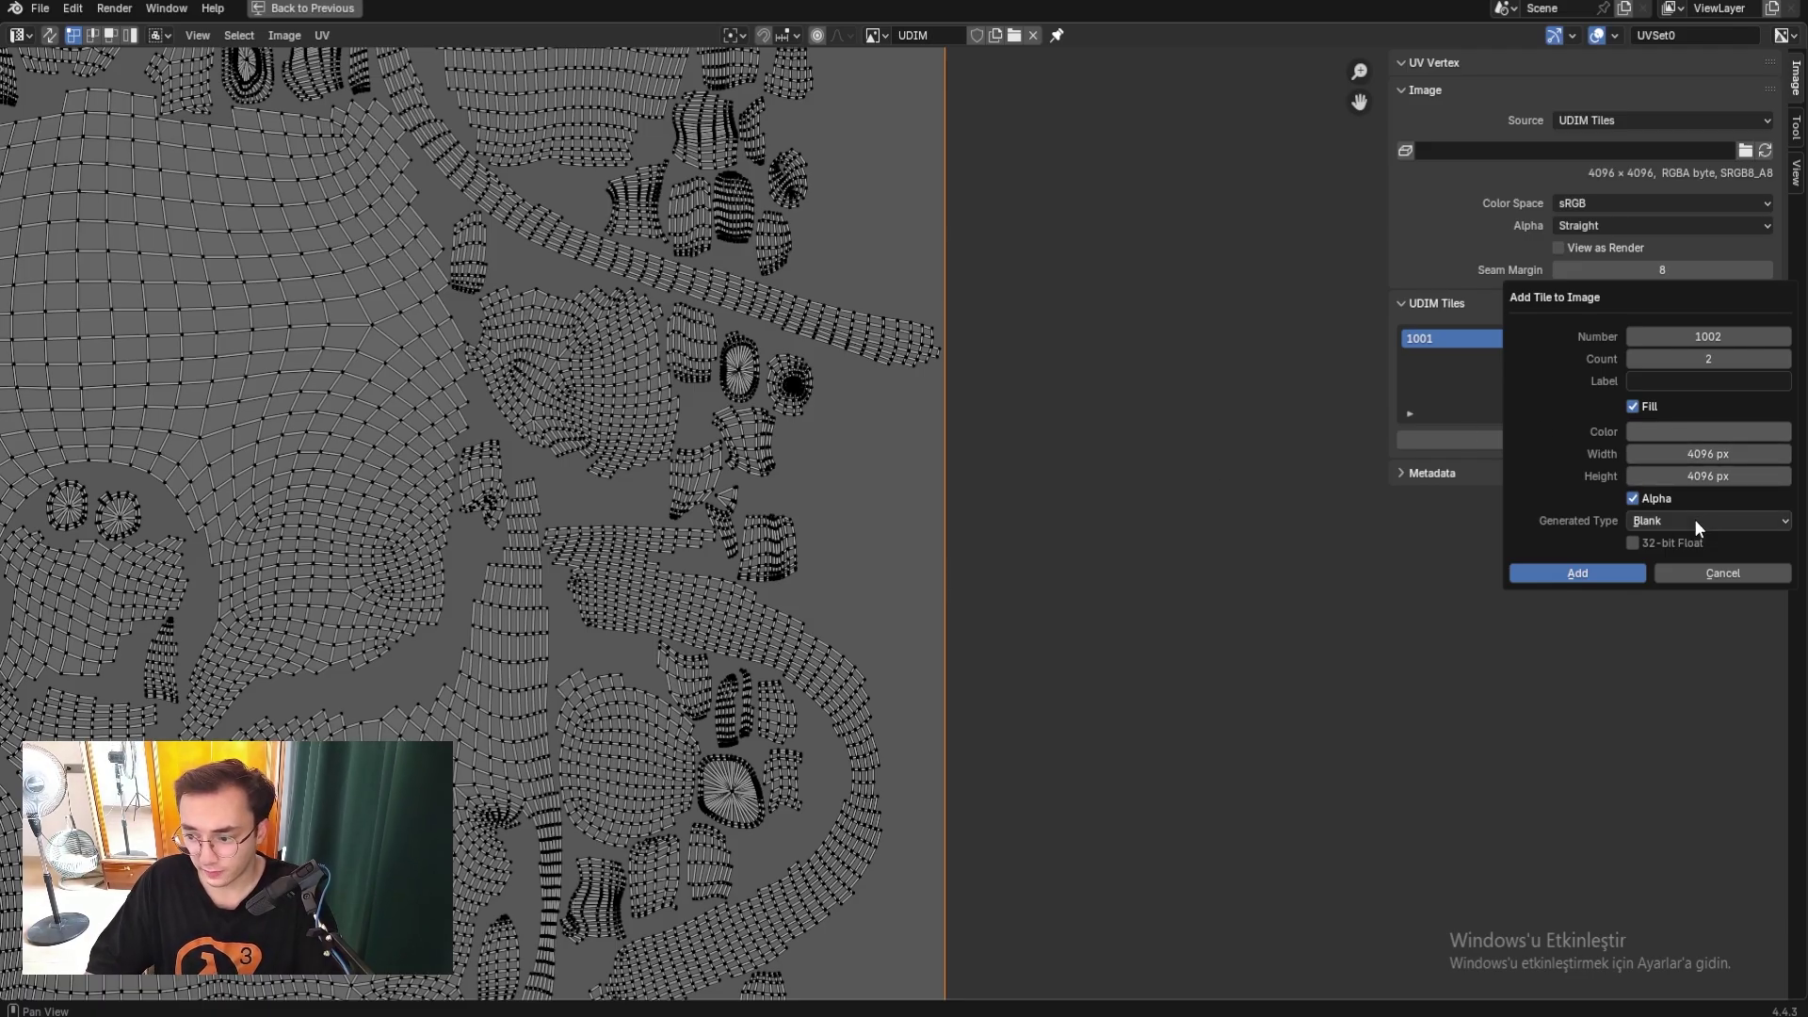
{"action": "left_click", "coordinate": [1619, 573]}
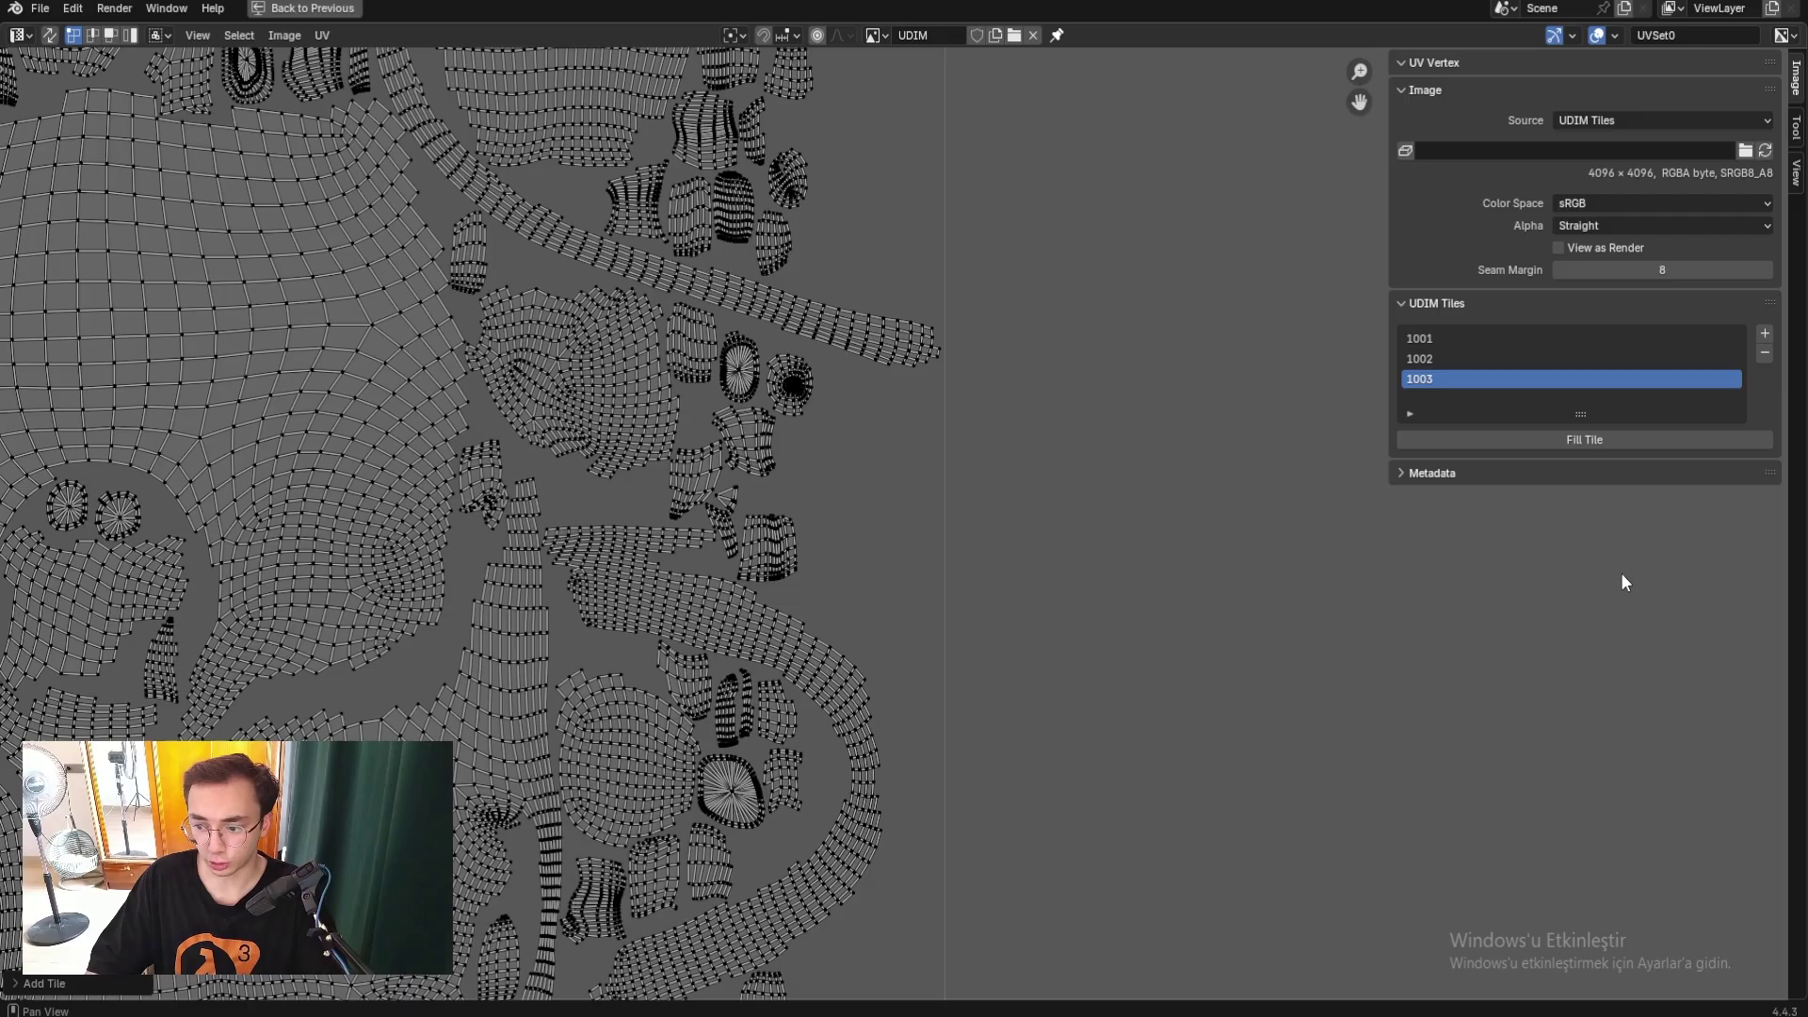
{"action": "key", "text": "Home"}
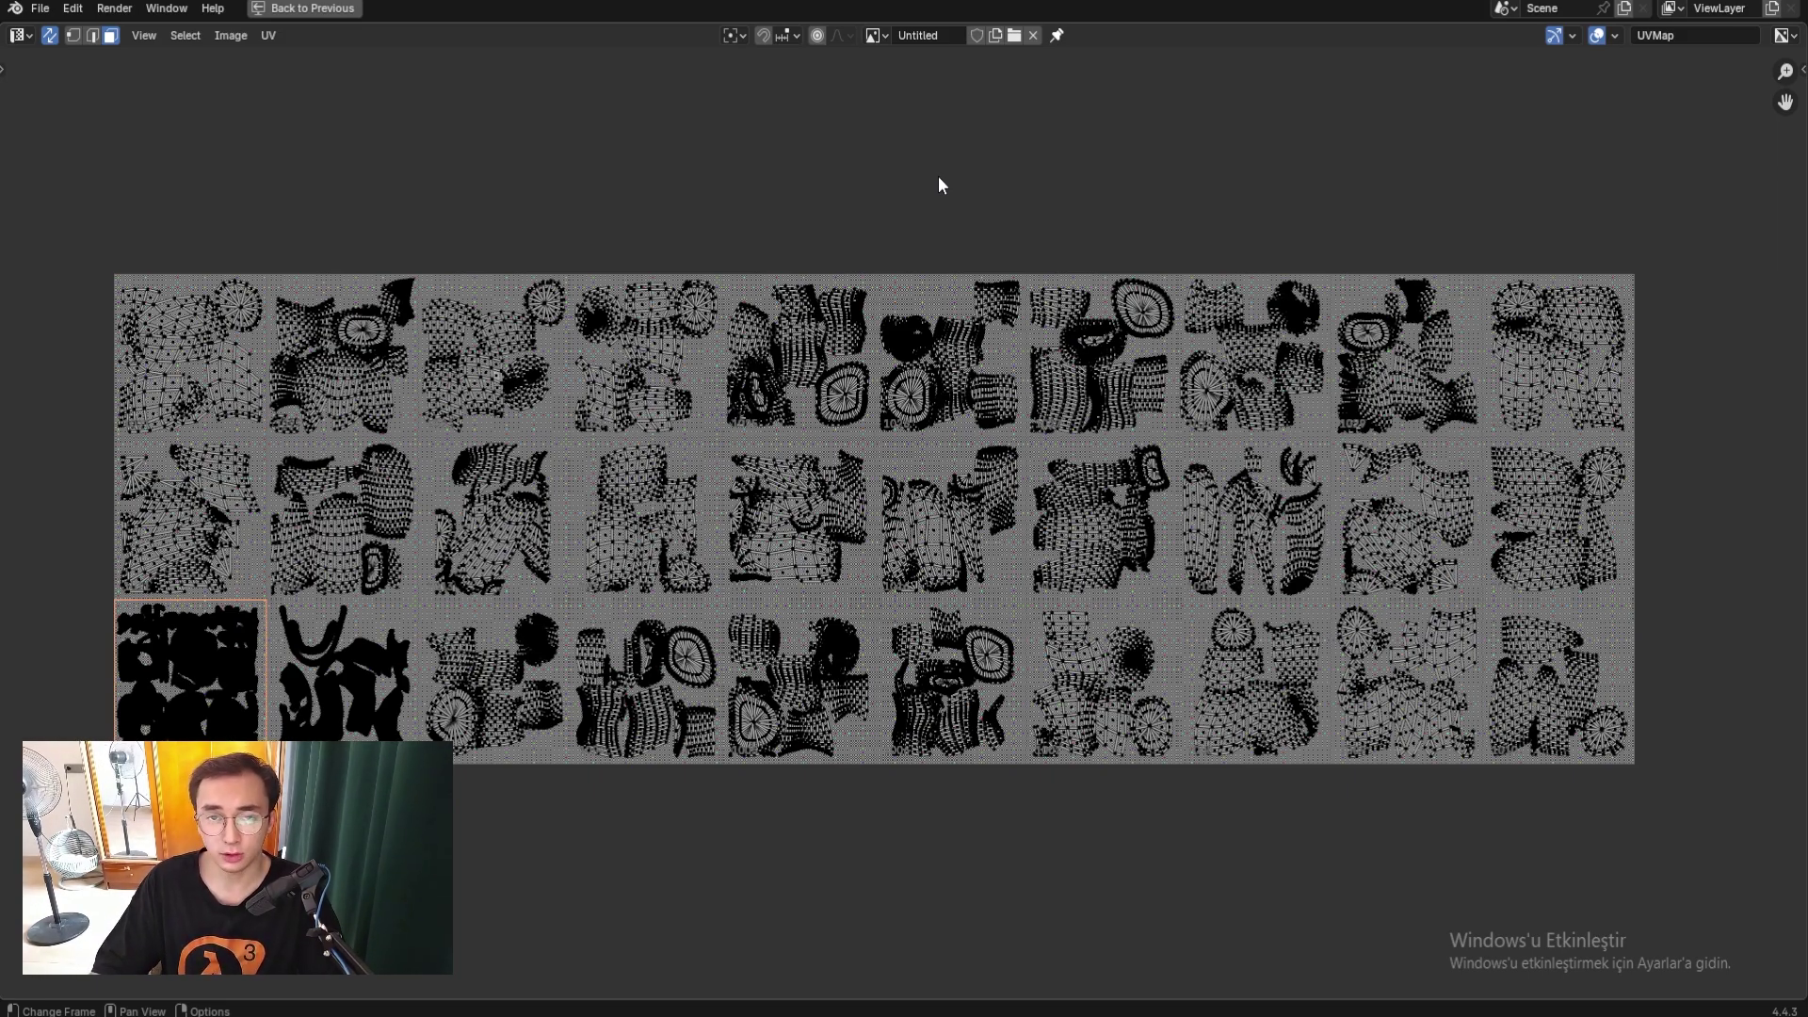
Back in Layout, select the linked jaw and teeth pieces, then view their UVs full-screen.
{"action": "key", "text": "ctrl+space"}
{"action": "scroll", "coordinate": [396, 518], "scroll_direction": "down", "scroll_amount": 1}
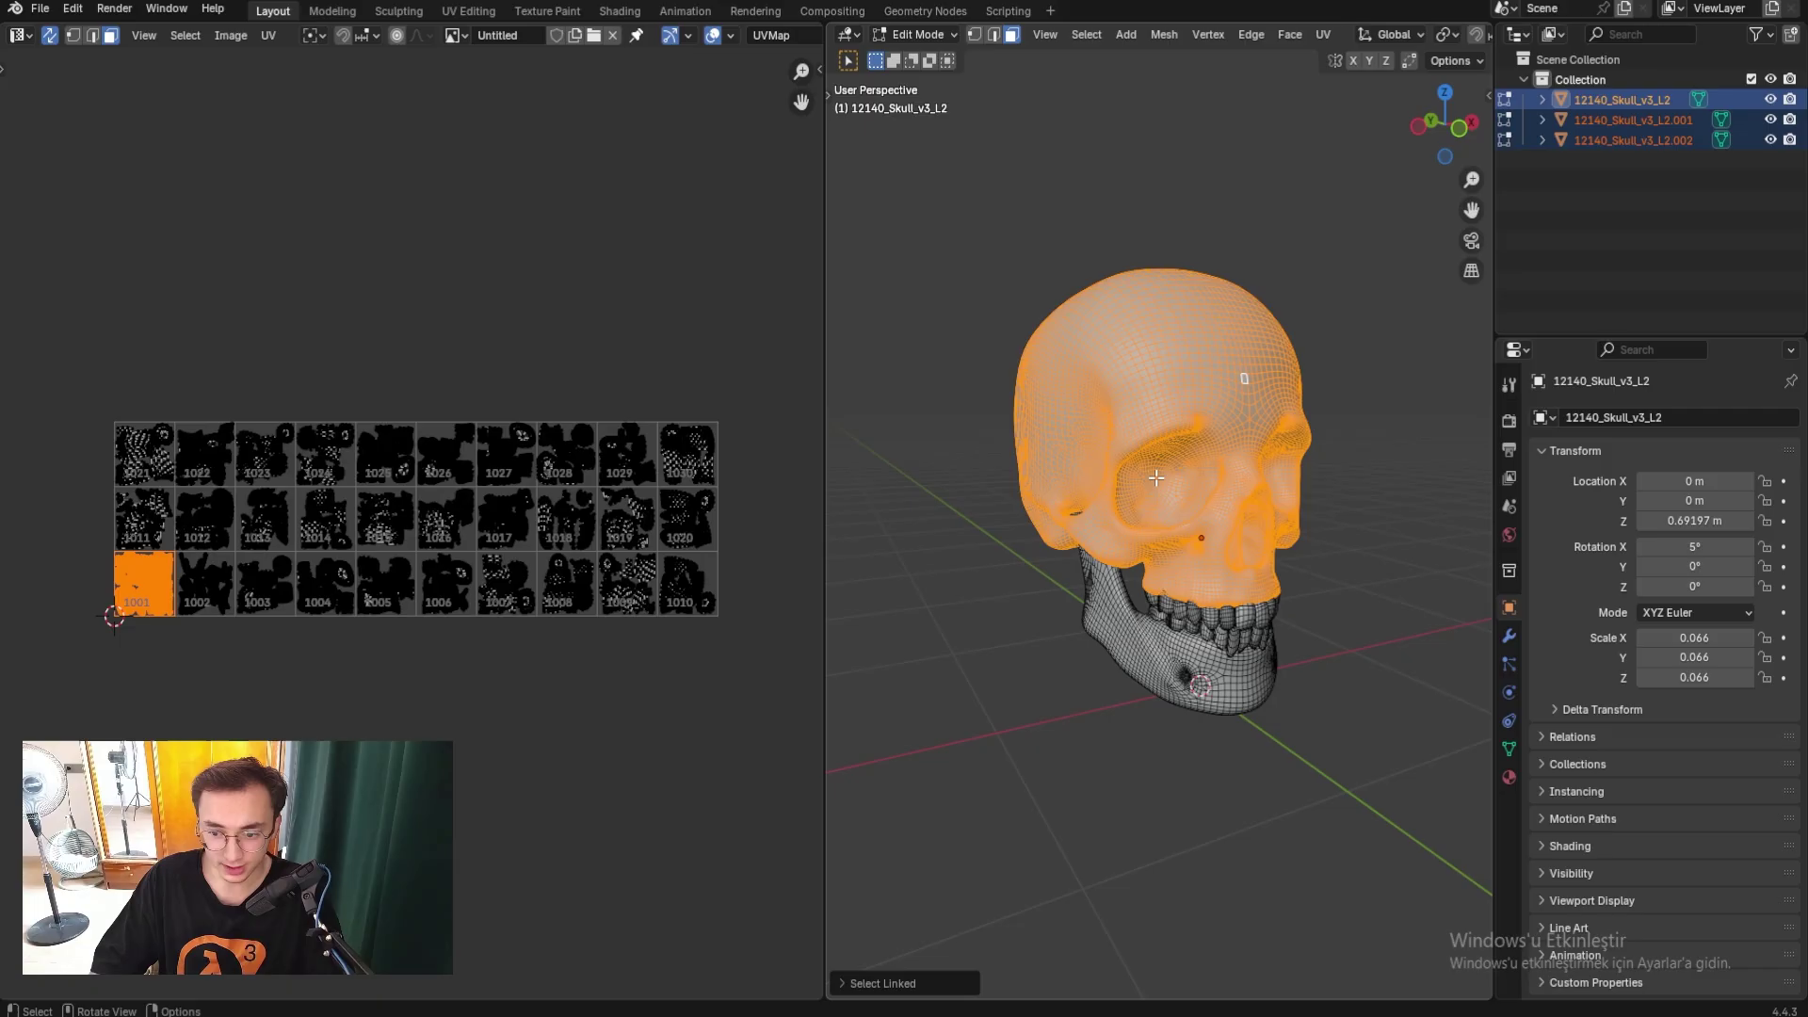
{"action": "key", "text": "l"}
{"action": "key", "text": "l"}
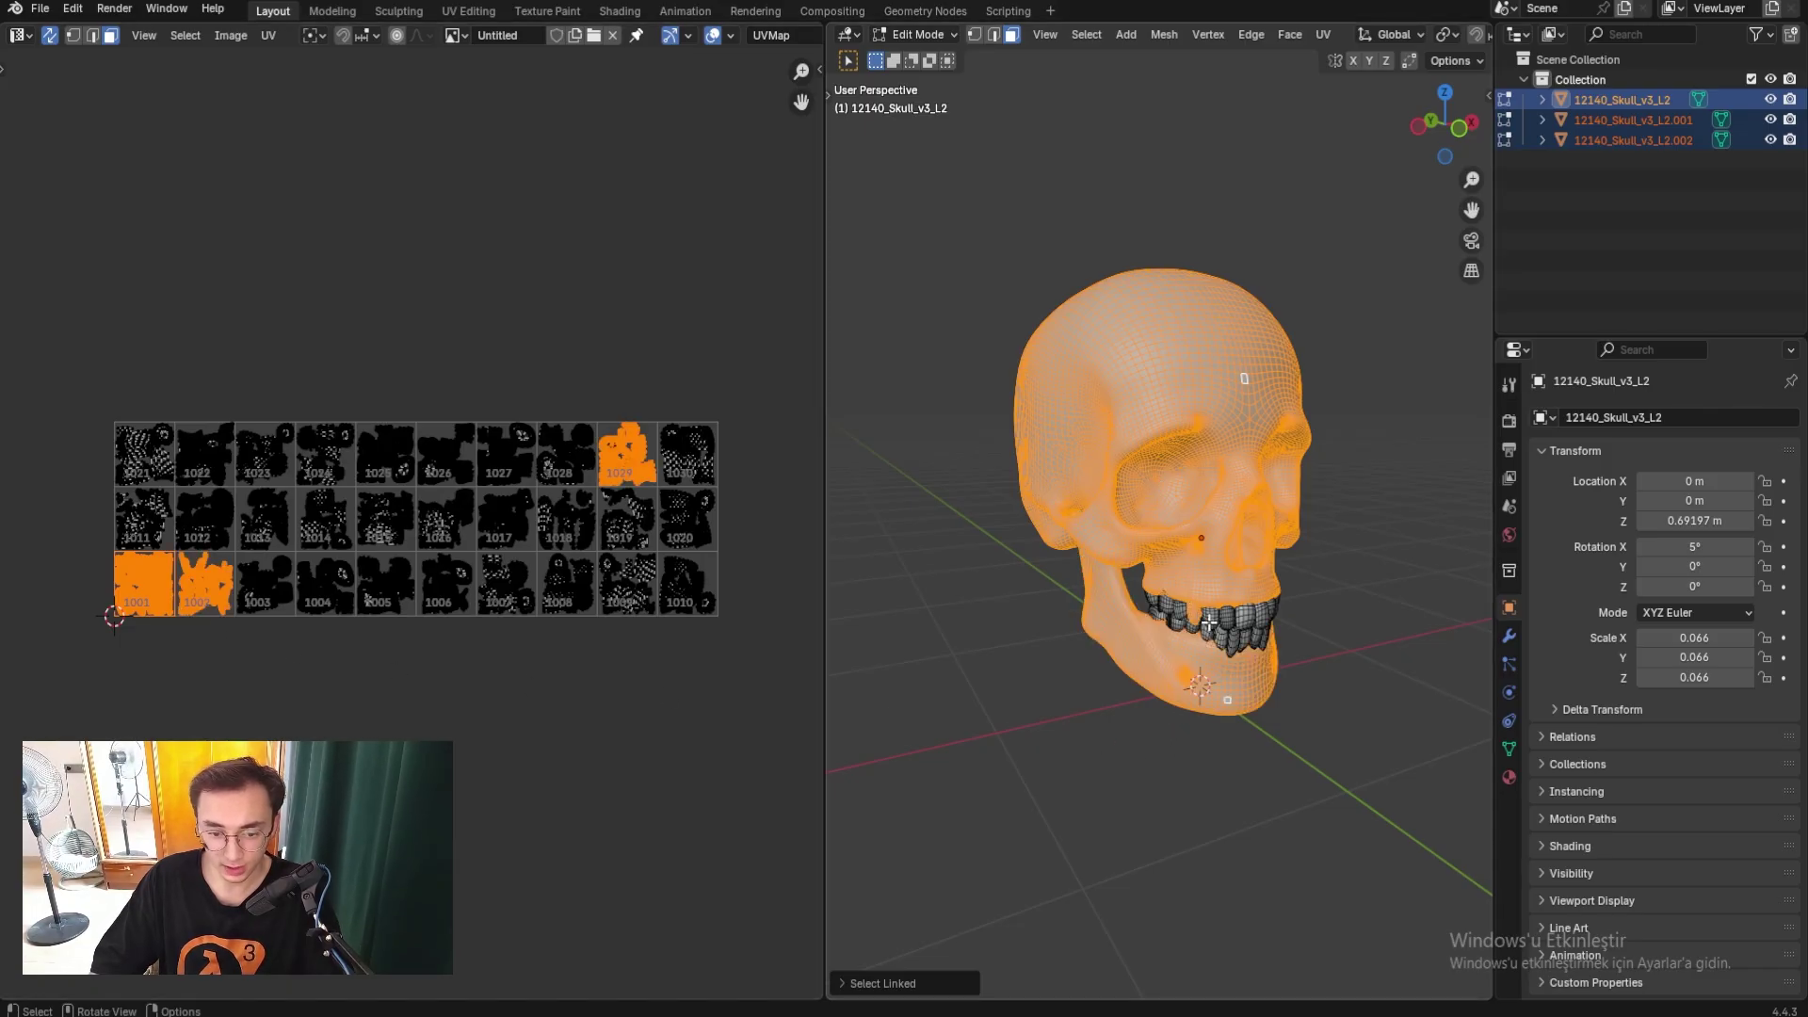
{"action": "key", "text": "l"}
{"action": "key", "text": "l"}
{"action": "key", "text": "l"}
{"action": "key", "text": "l"}
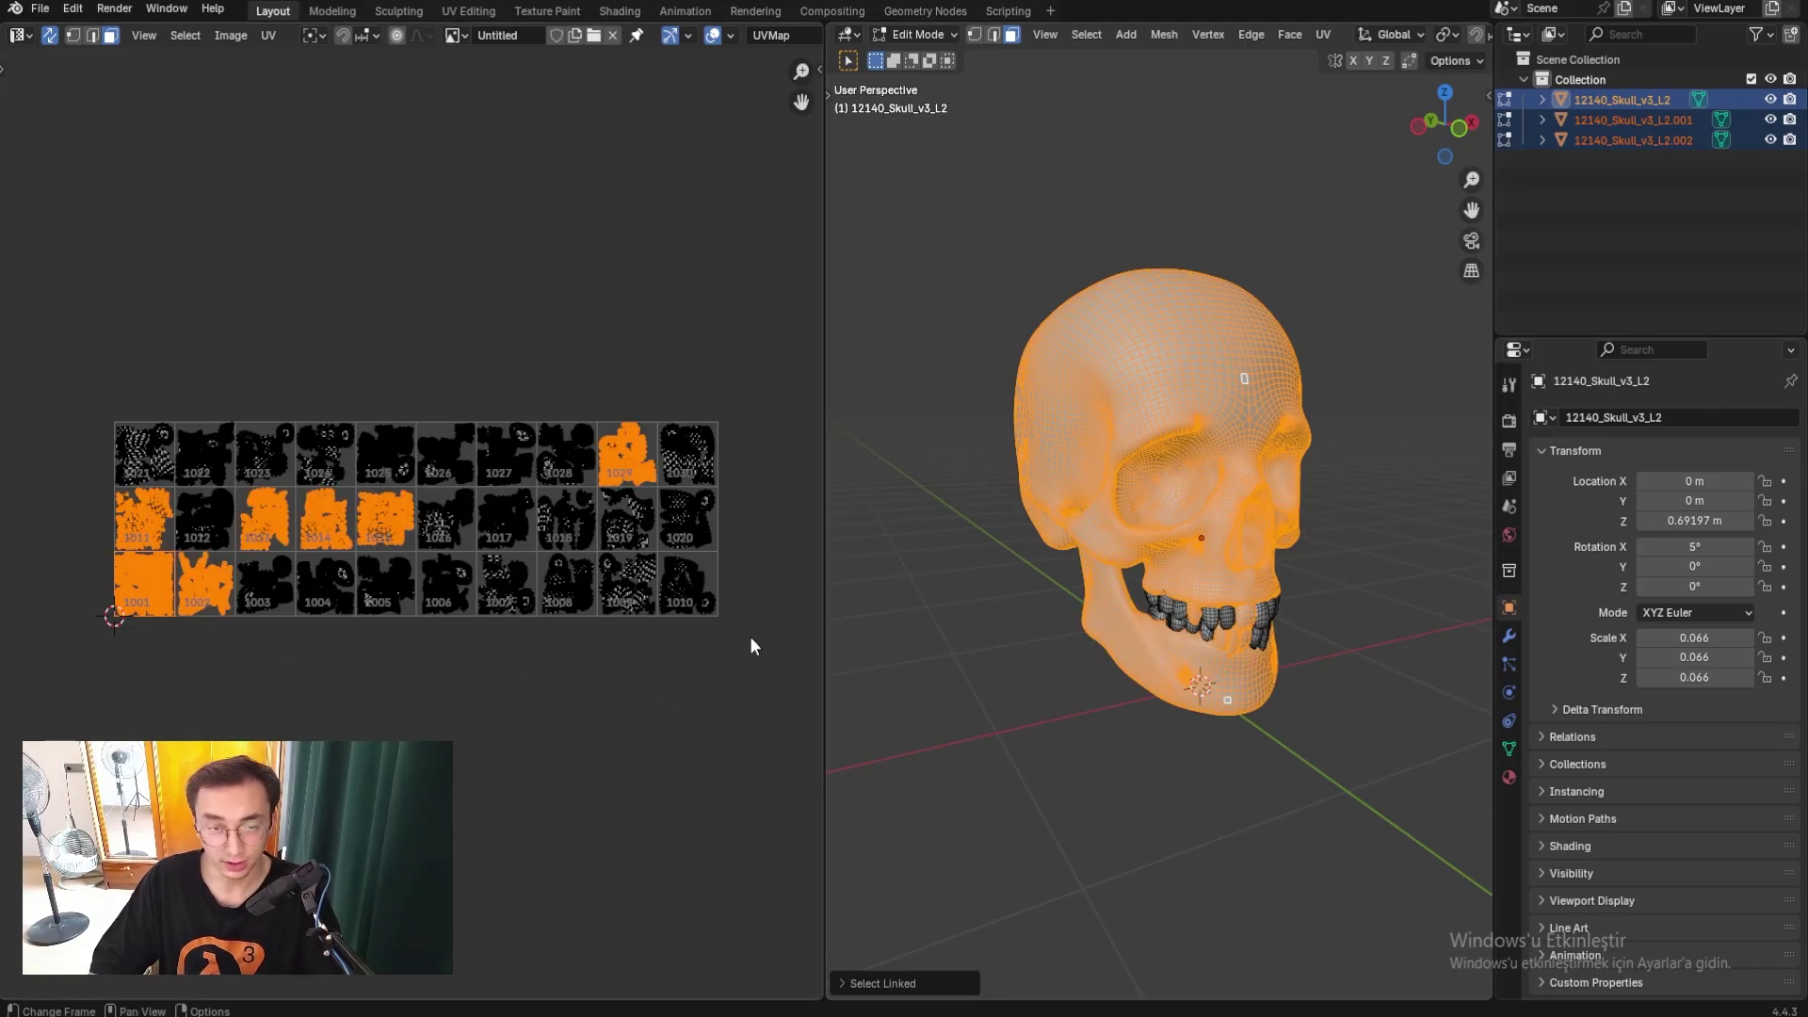
{"action": "key", "text": "ctrl+space"}
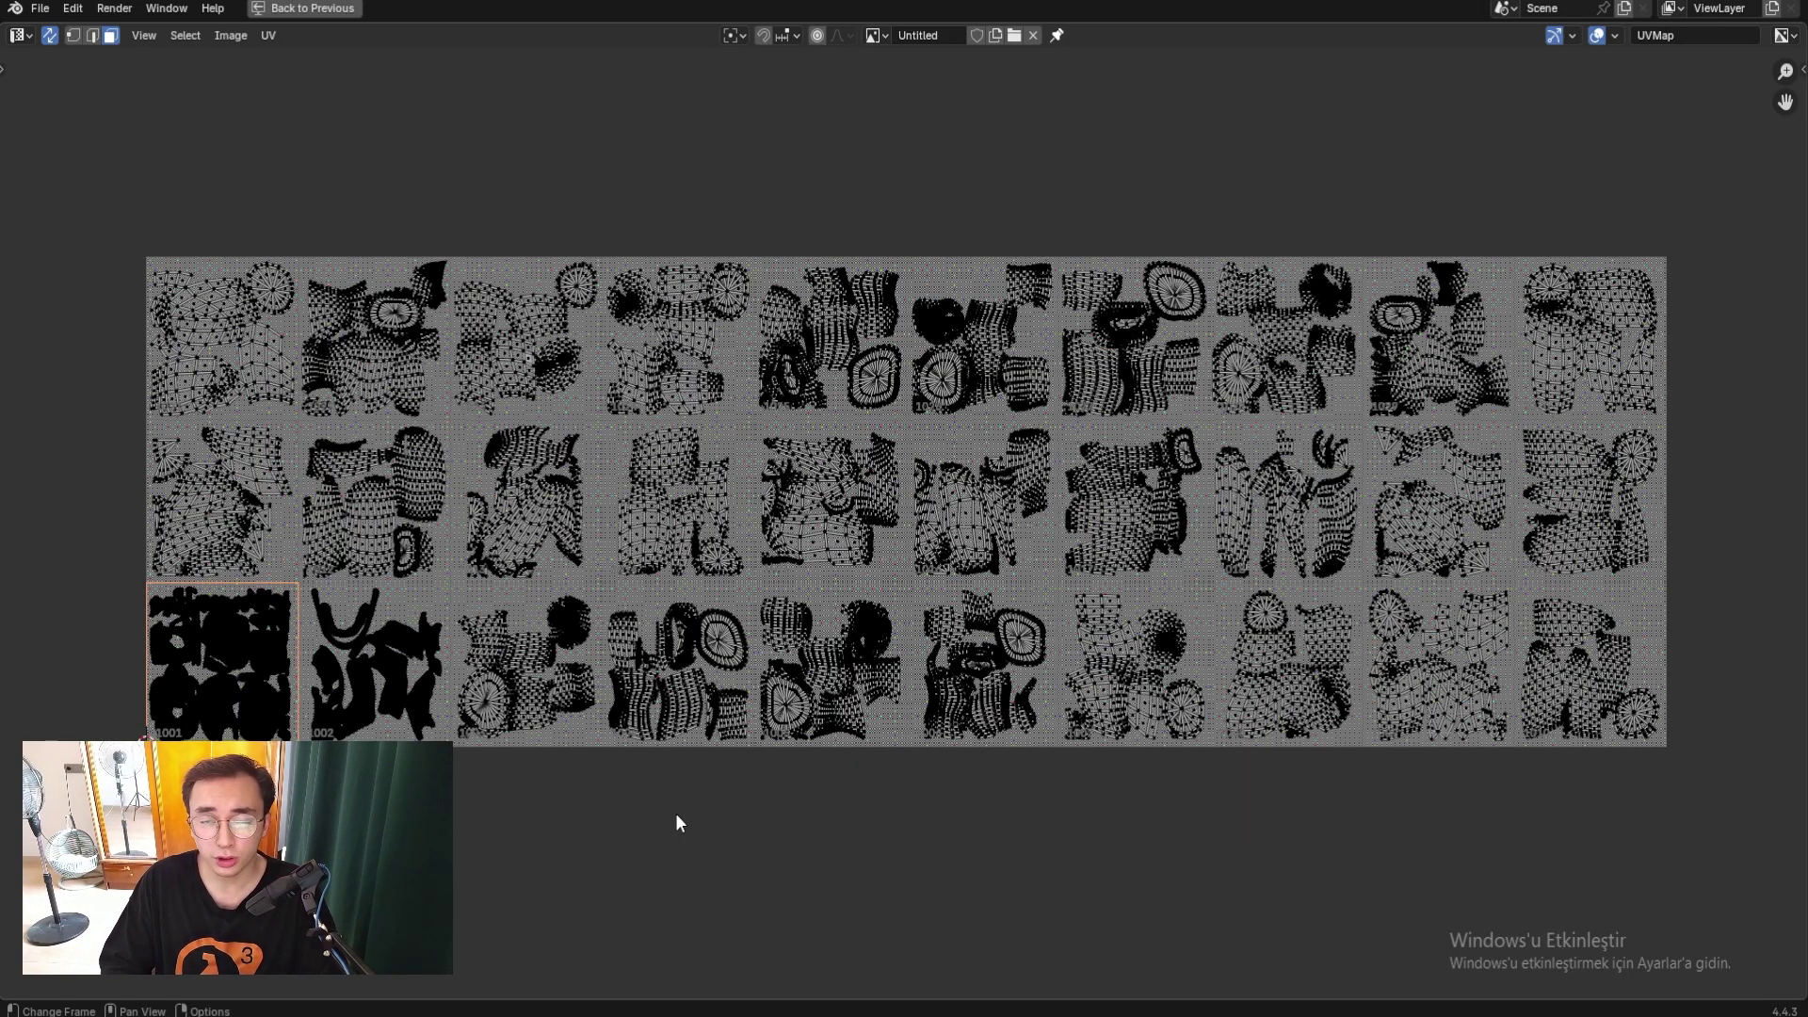
Select all UV islands and zoom around the thirty-tile layout.
{"action": "key", "text": "a"}
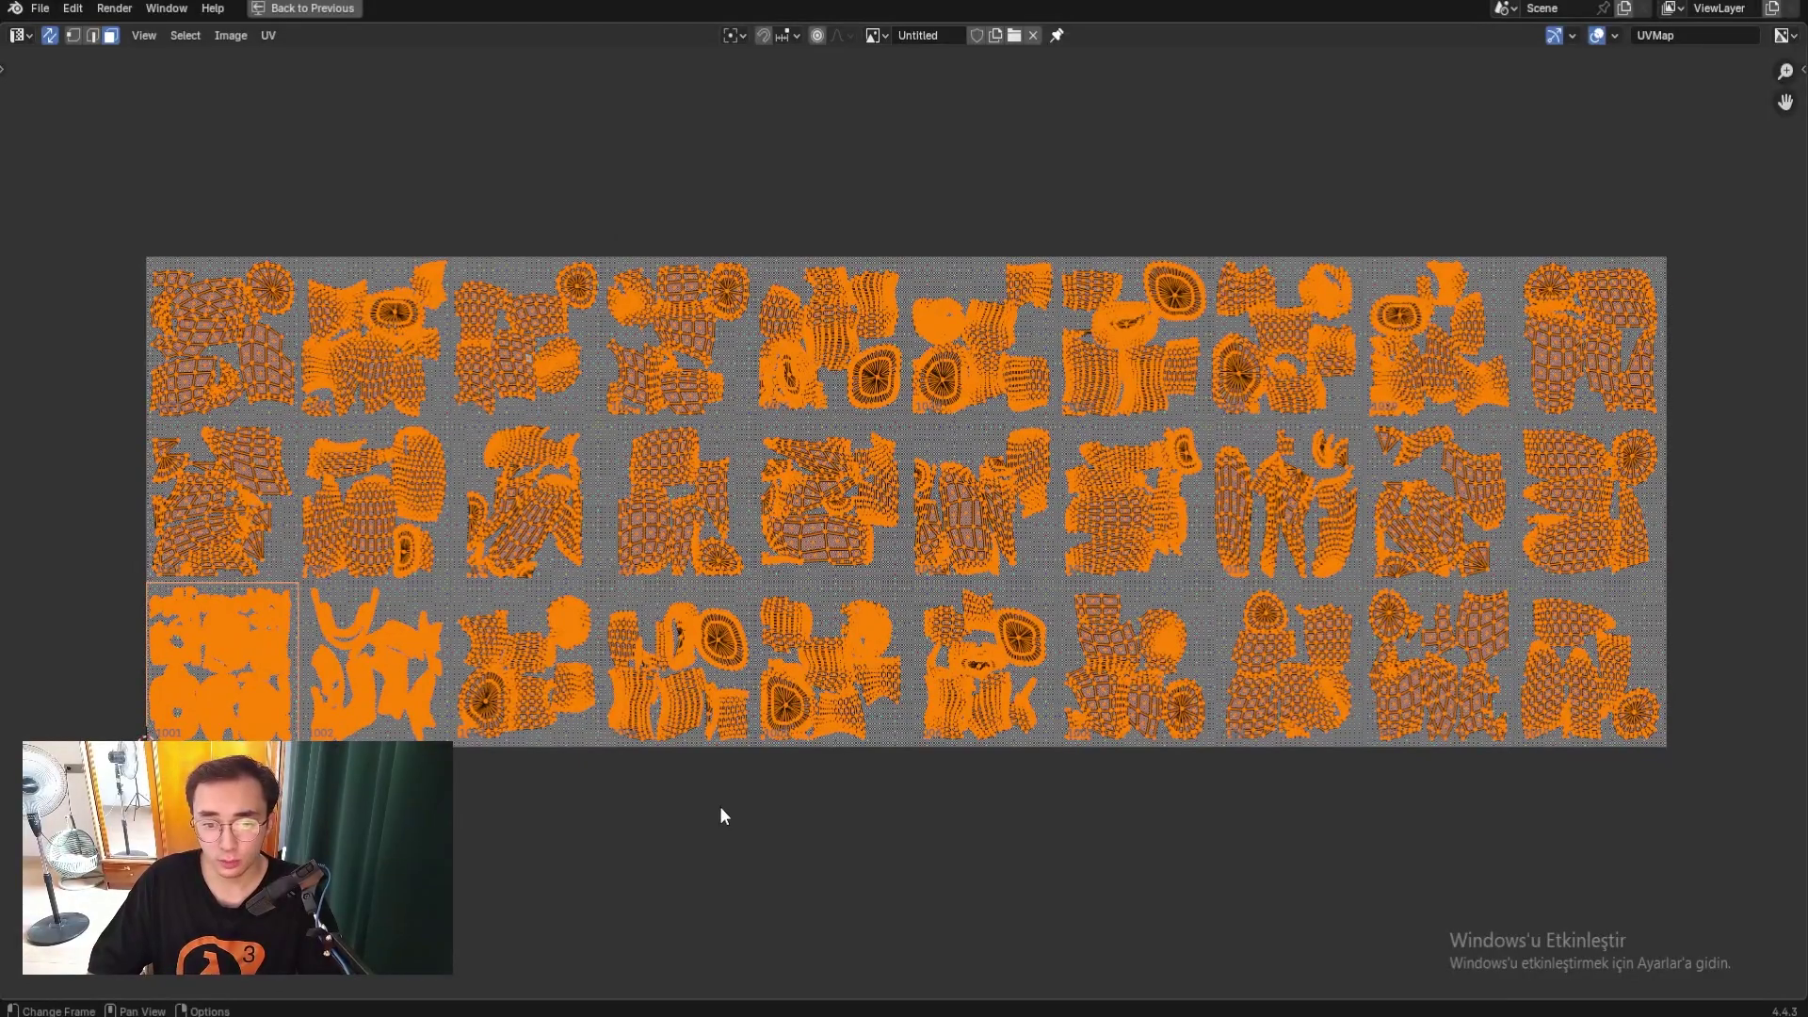
{"action": "scroll", "coordinate": [222, 659], "scroll_direction": "up", "scroll_amount": 6}
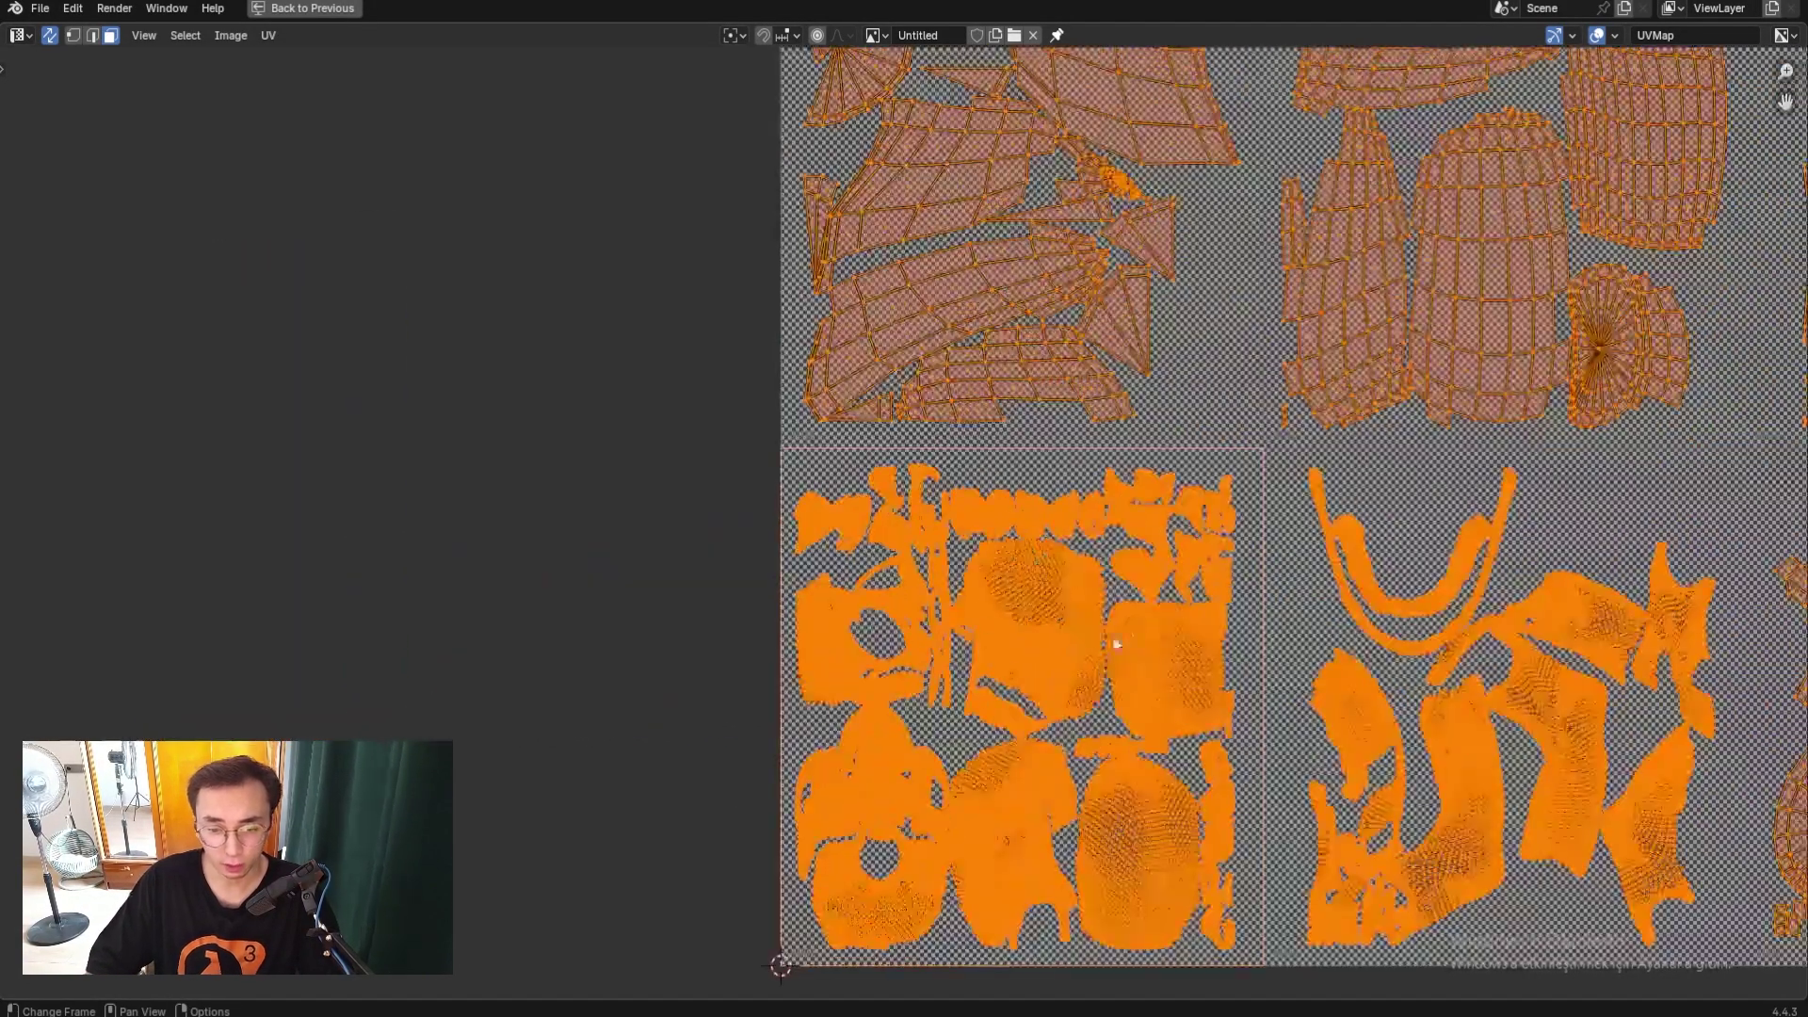
{"action": "scroll", "coordinate": [975, 141], "scroll_direction": "down", "scroll_amount": 1}
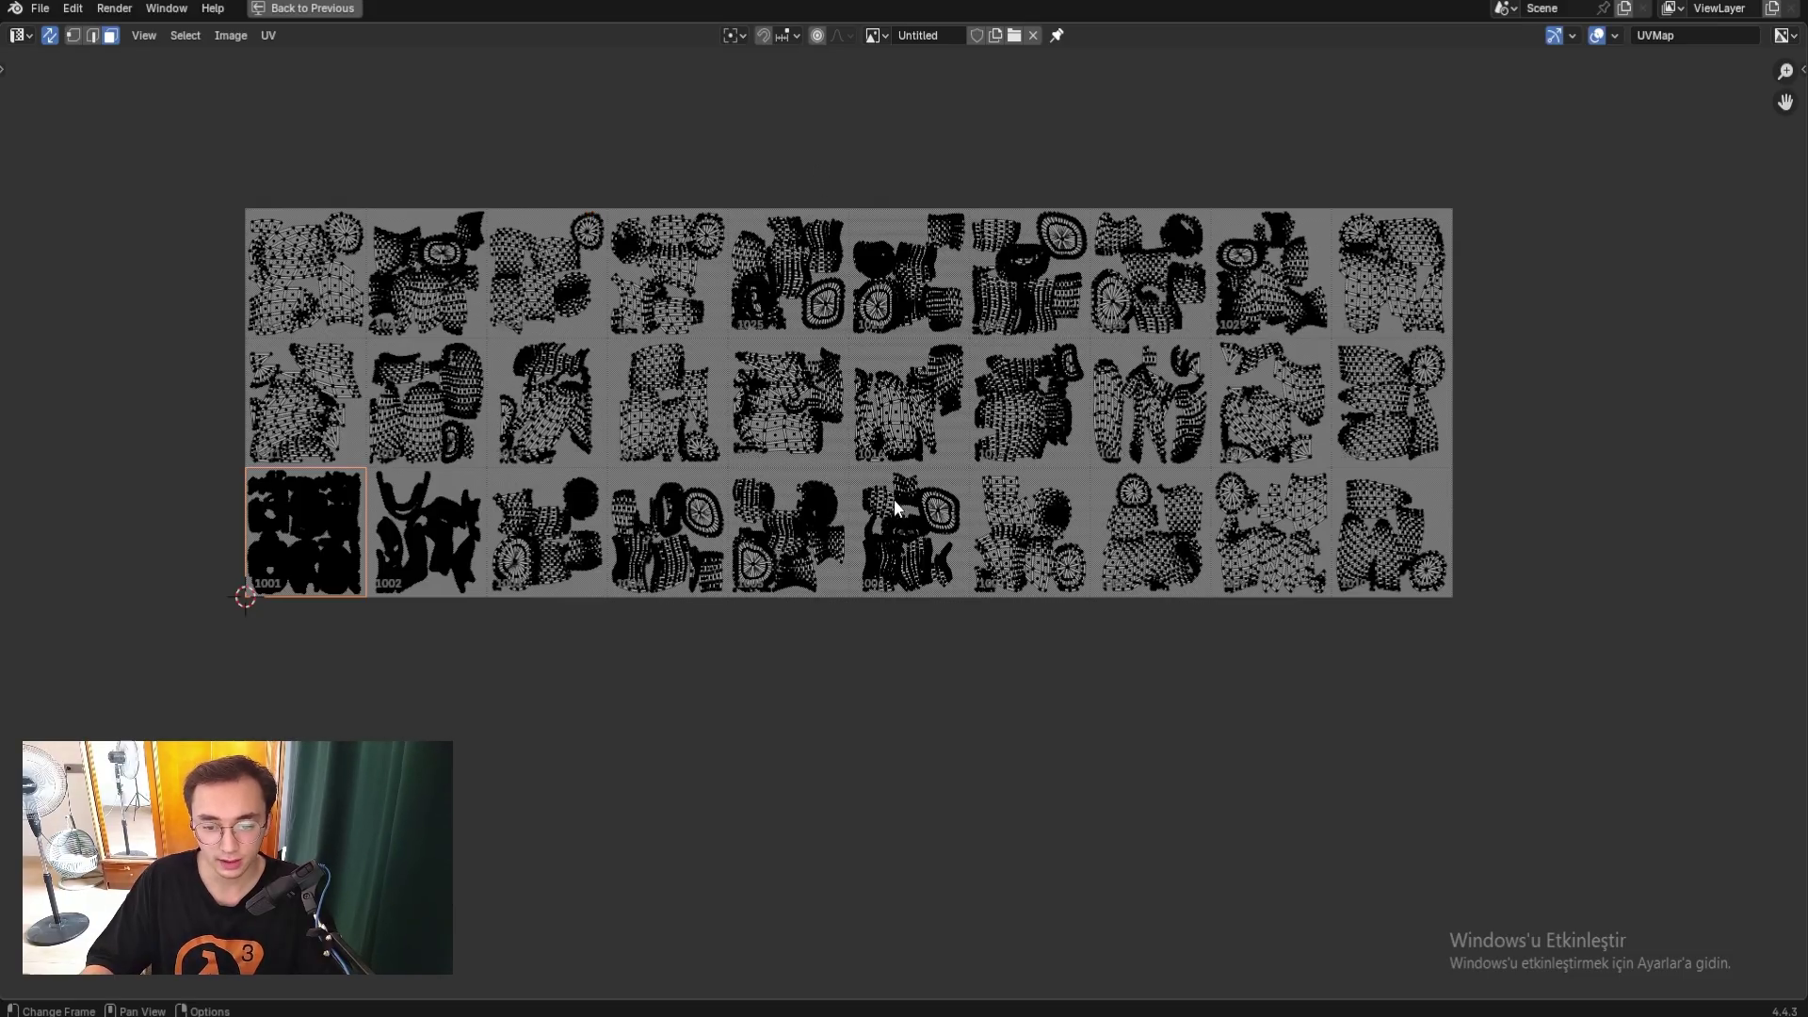
Make tile 1007 active and pack tile 1005's islands into it using Pack to Active UDIM.
{"action": "key", "text": "n"}
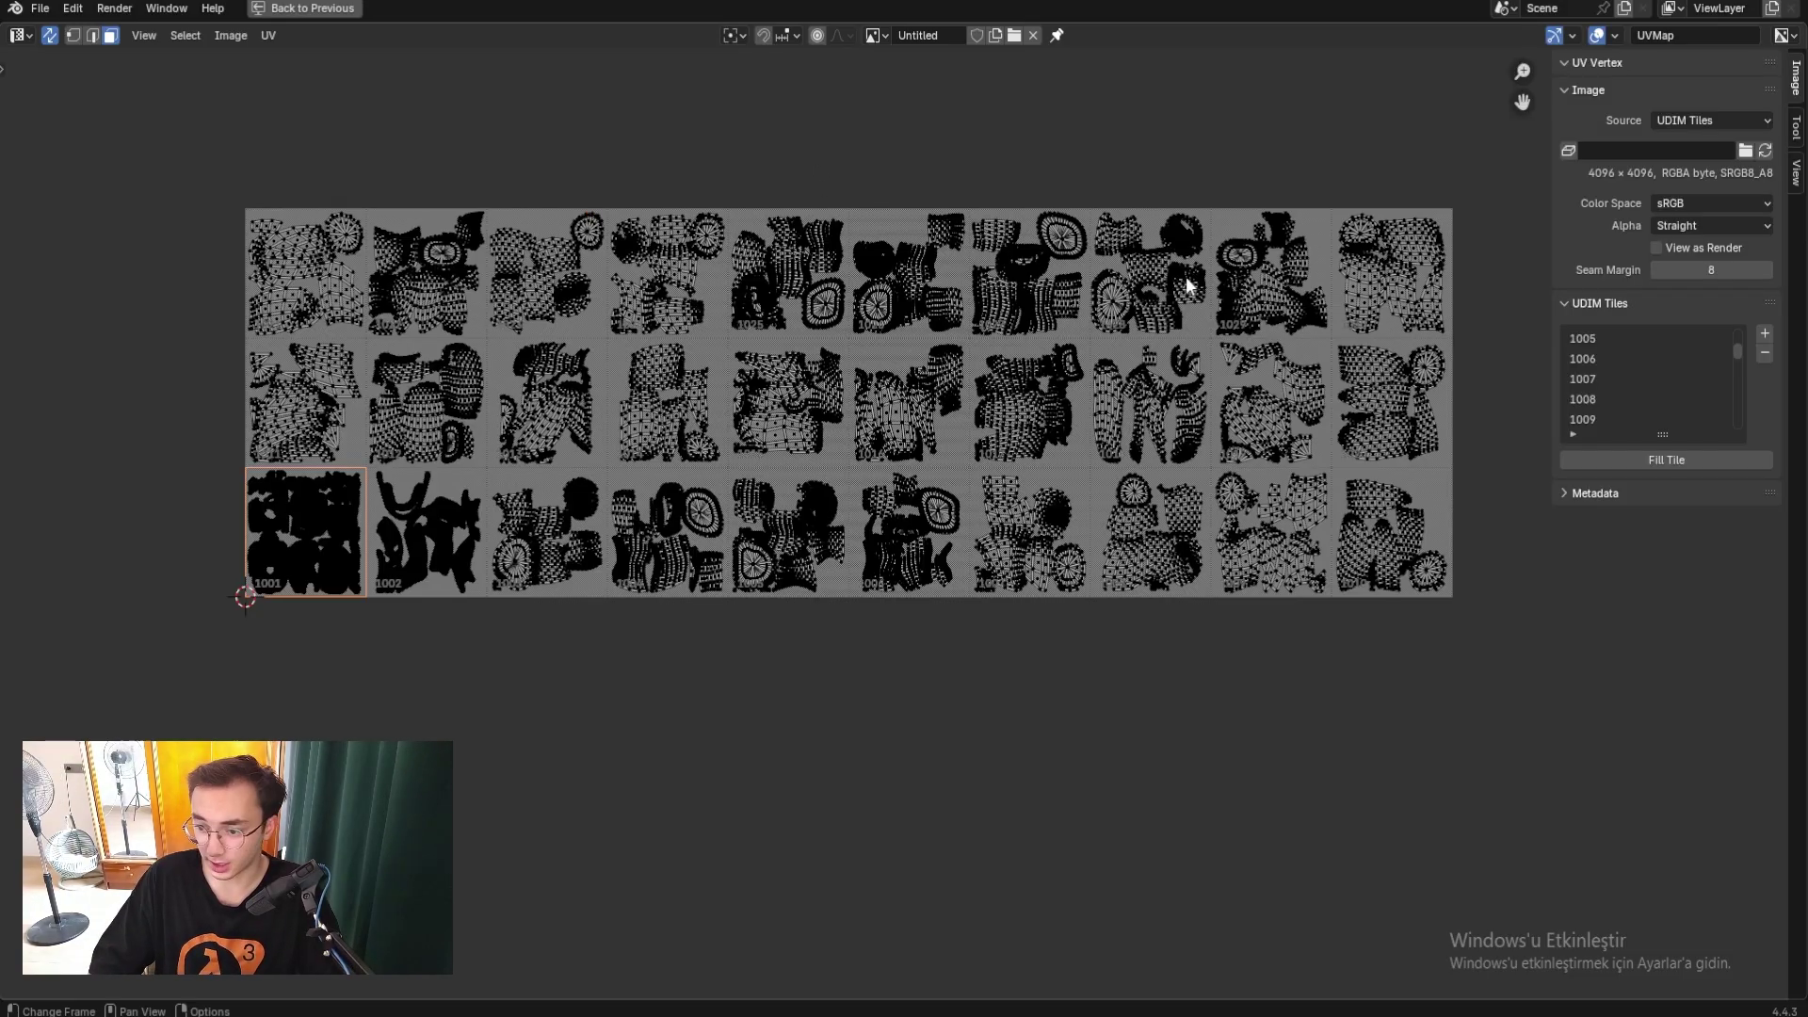
{"action": "left_click", "coordinate": [1598, 375]}
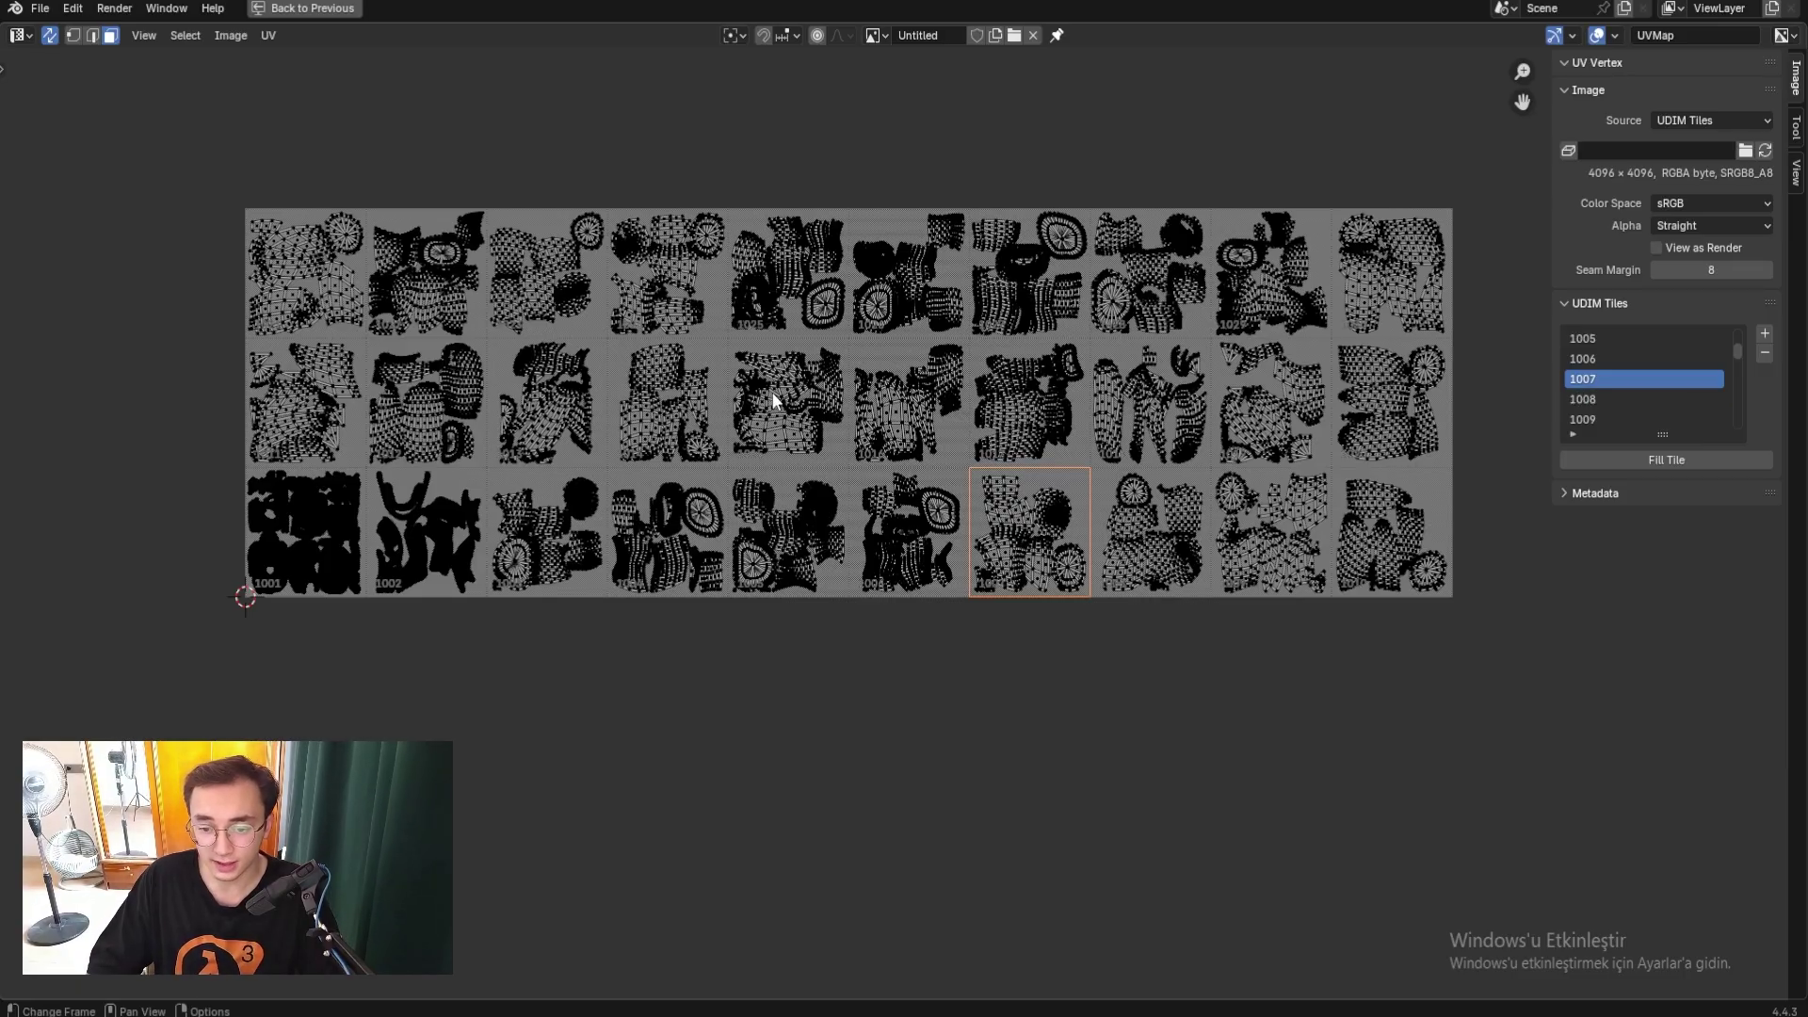
{"action": "scroll", "coordinate": [778, 423], "scroll_direction": "up", "scroll_amount": 2}
{"action": "left_click_drag", "start_coordinate": [814, 664], "coordinate": [623, 427]}
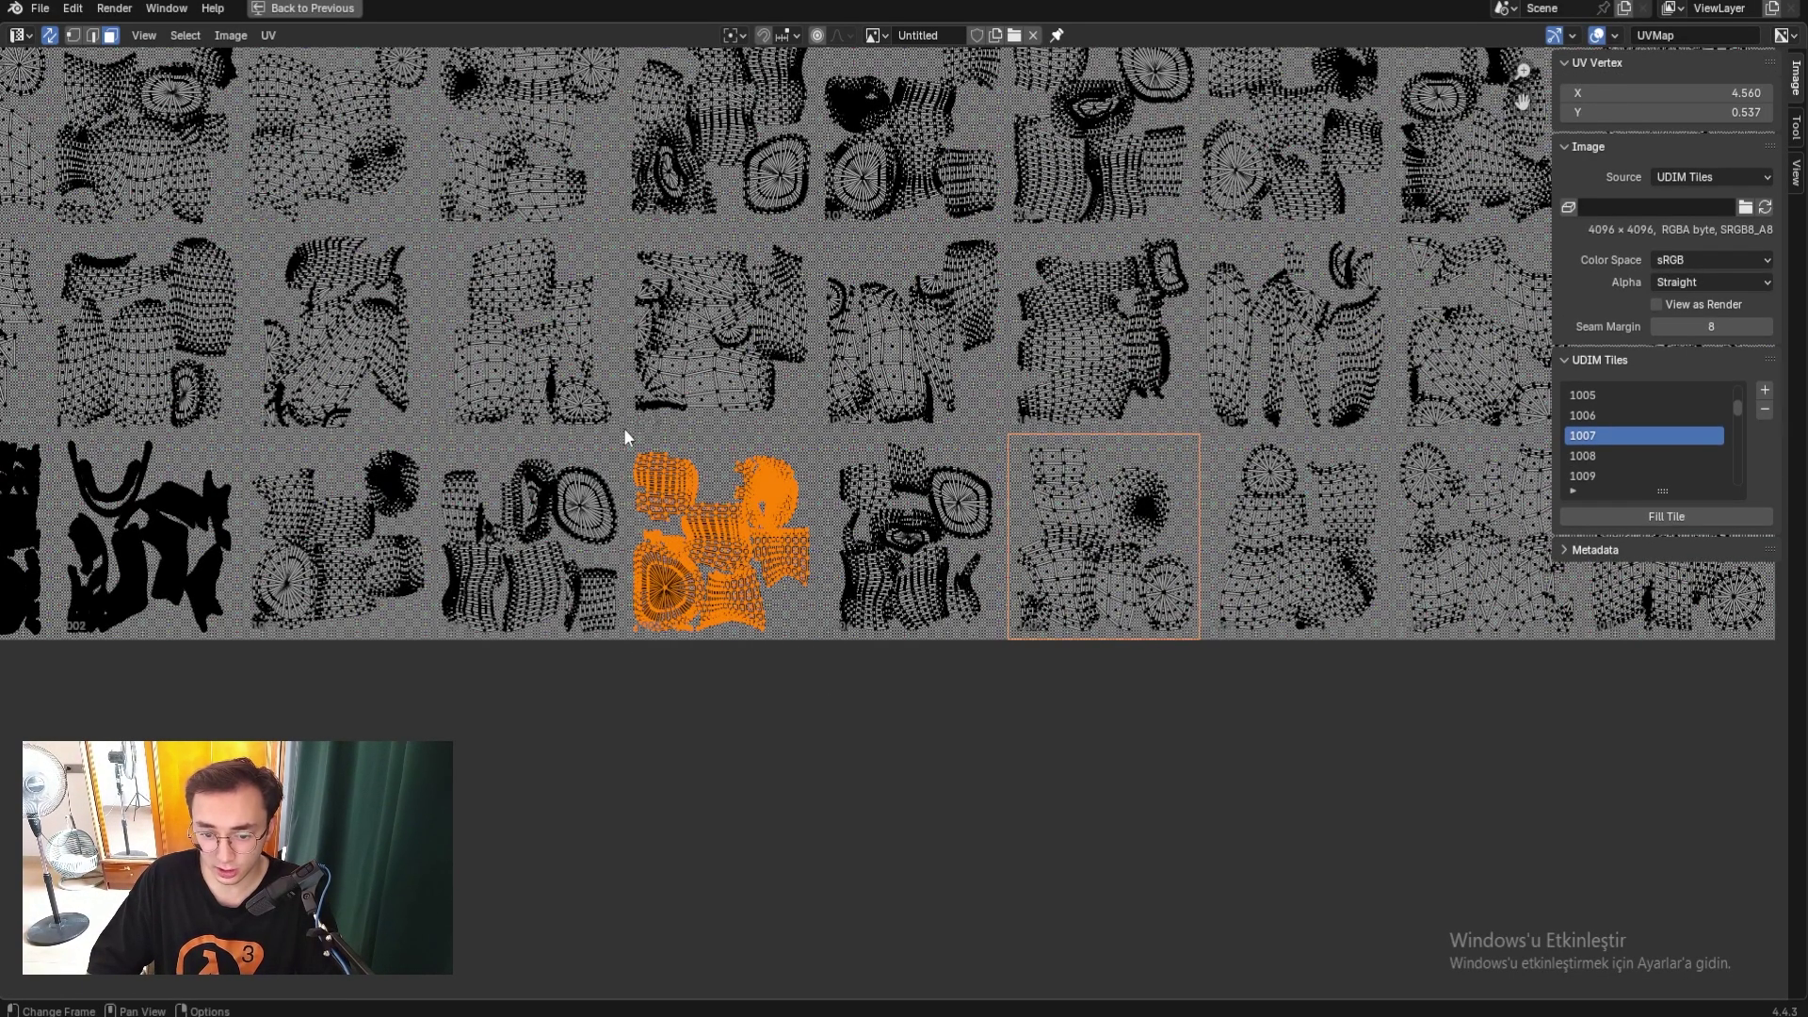
{"action": "key", "text": "Home"}
{"action": "key", "text": "q"}
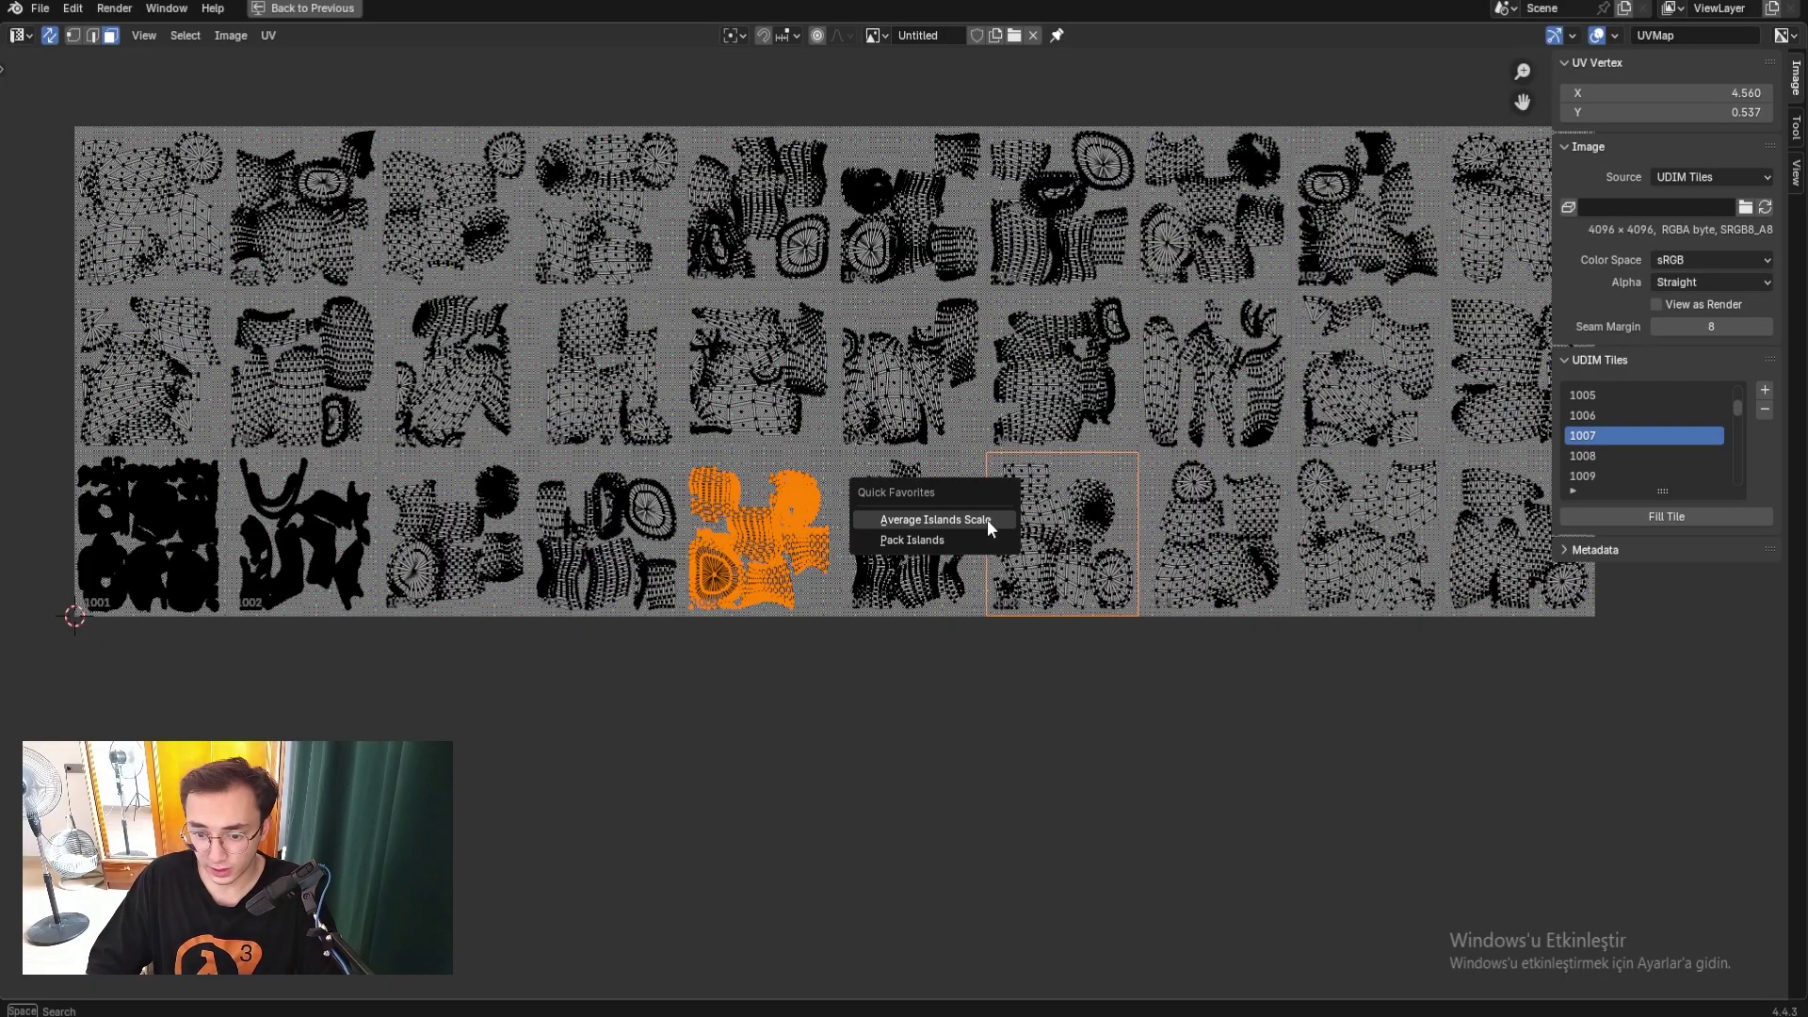
{"action": "left_click", "coordinate": [946, 539]}
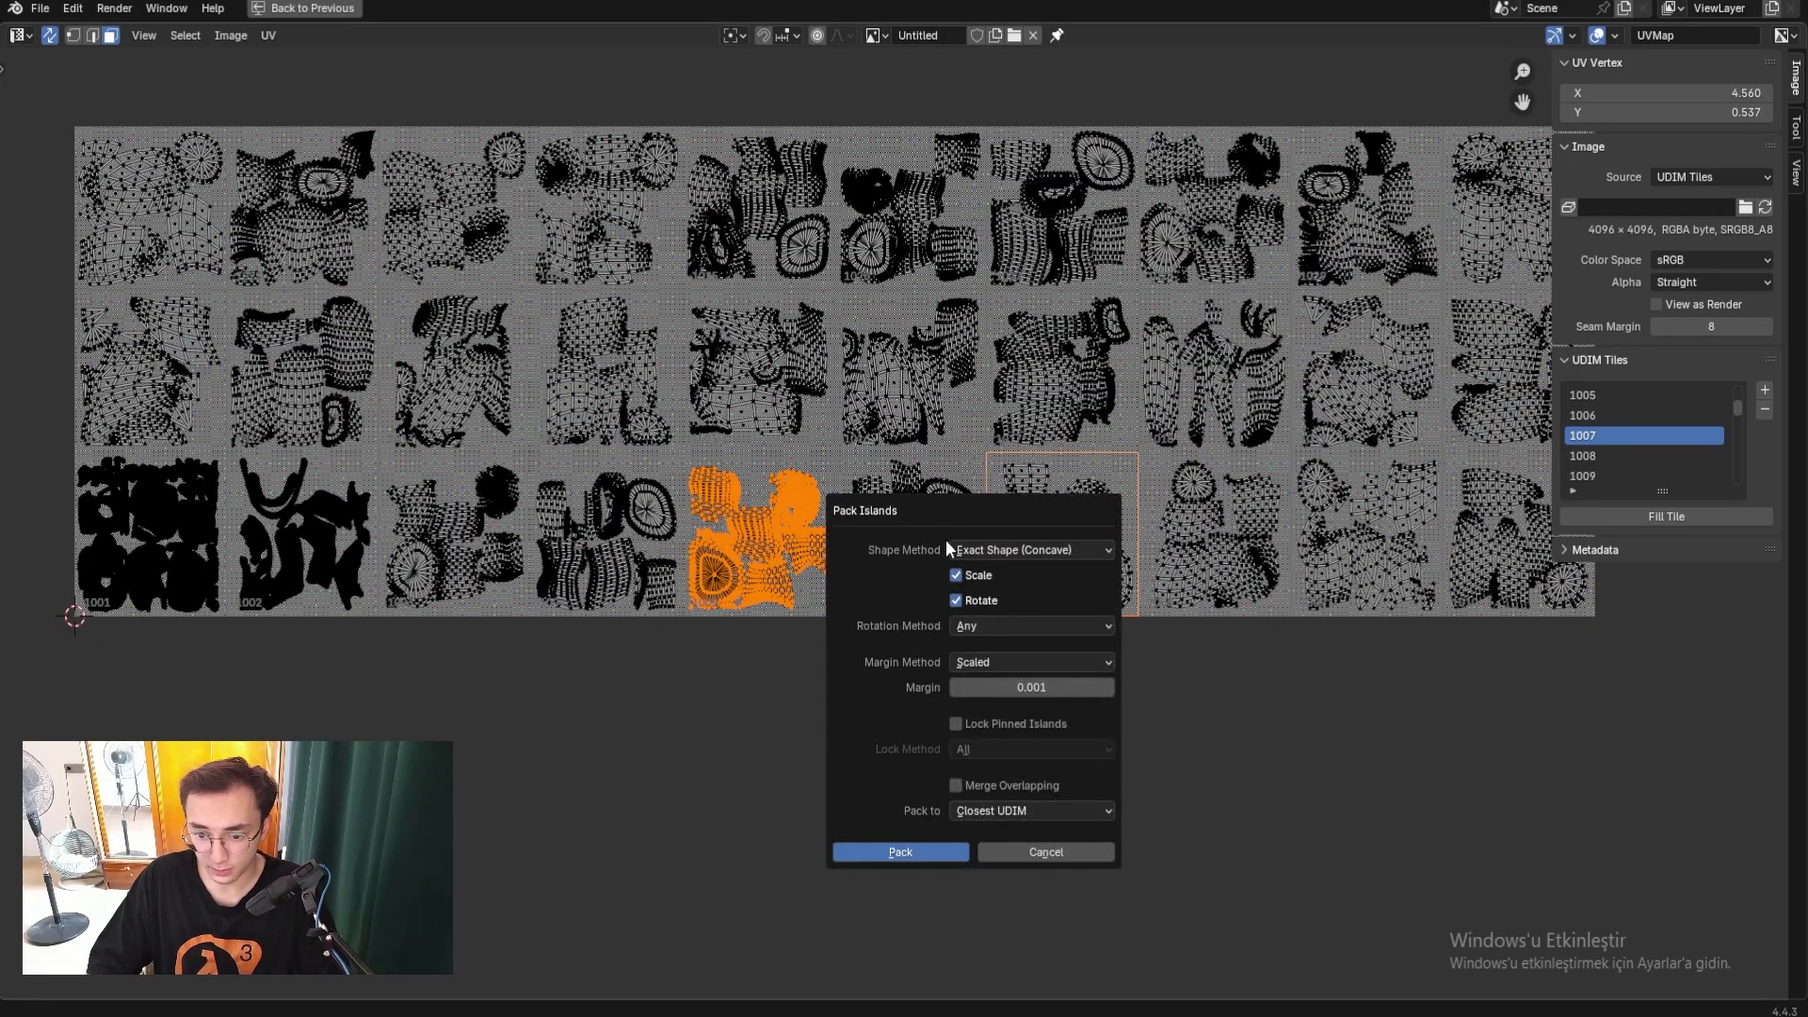
{"action": "left_click", "coordinate": [992, 810]}
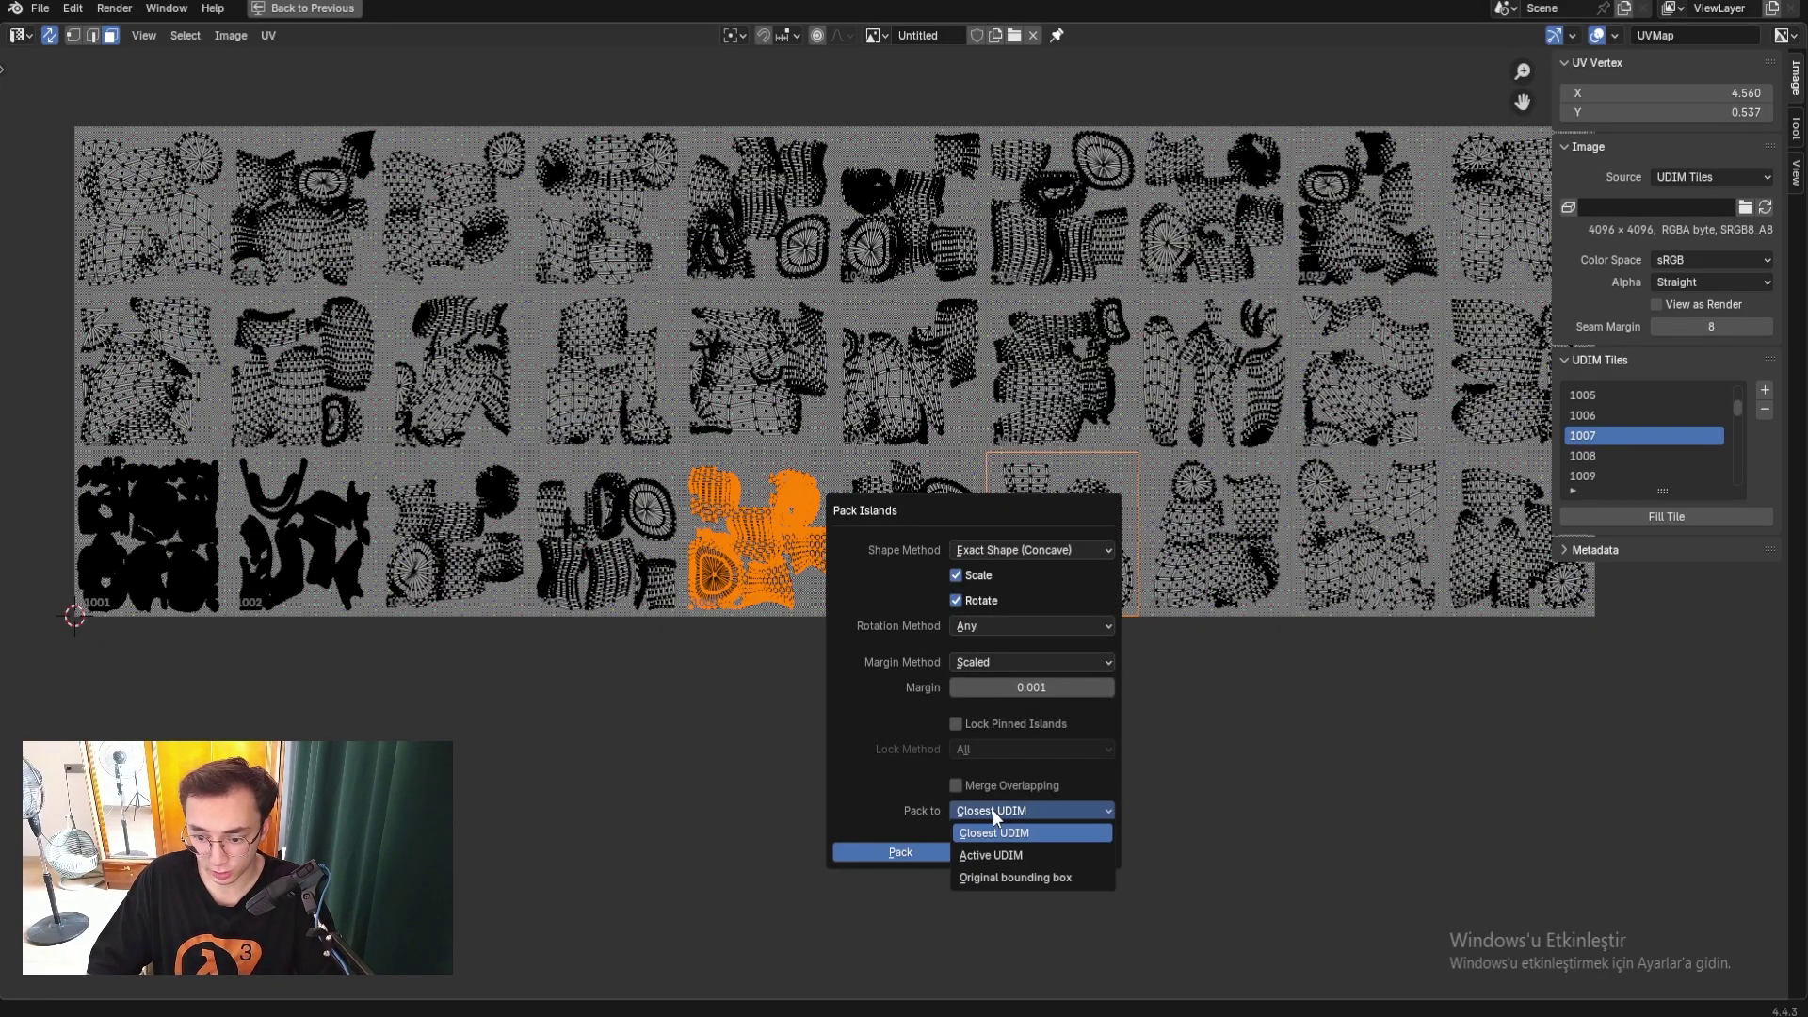
{"action": "left_click", "coordinate": [1007, 857]}
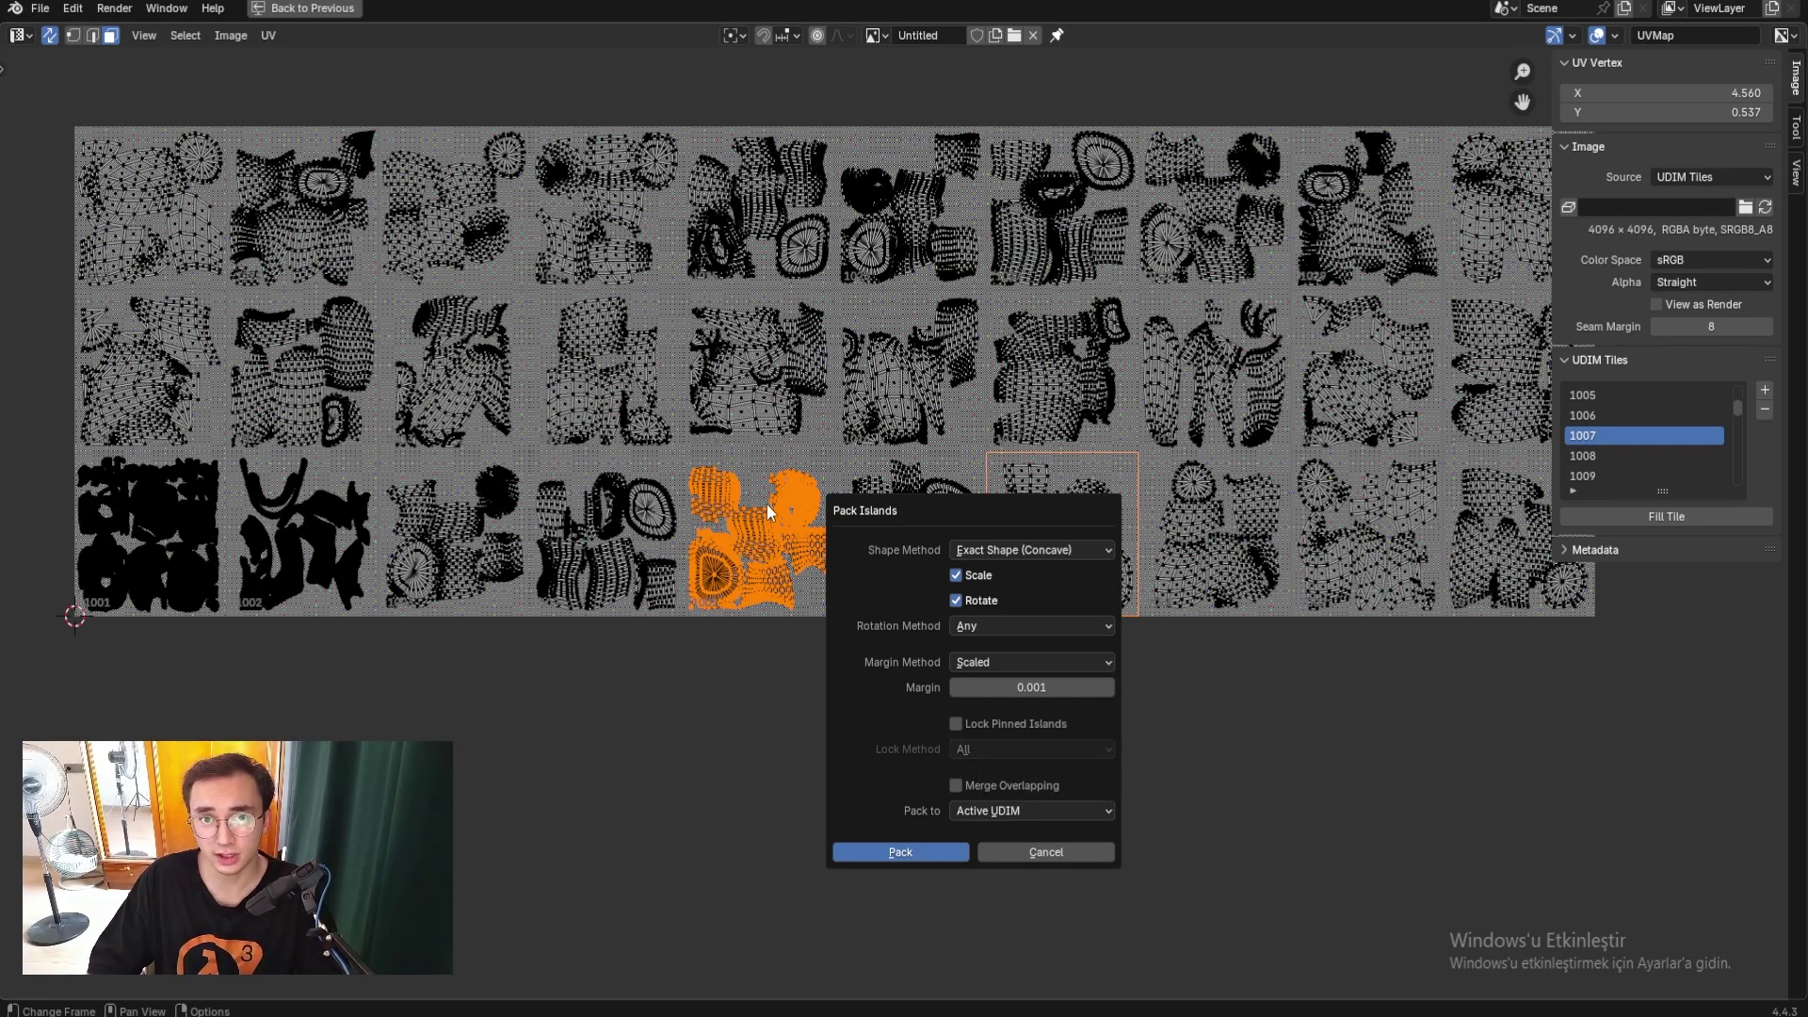
{"action": "left_click", "coordinate": [888, 851]}
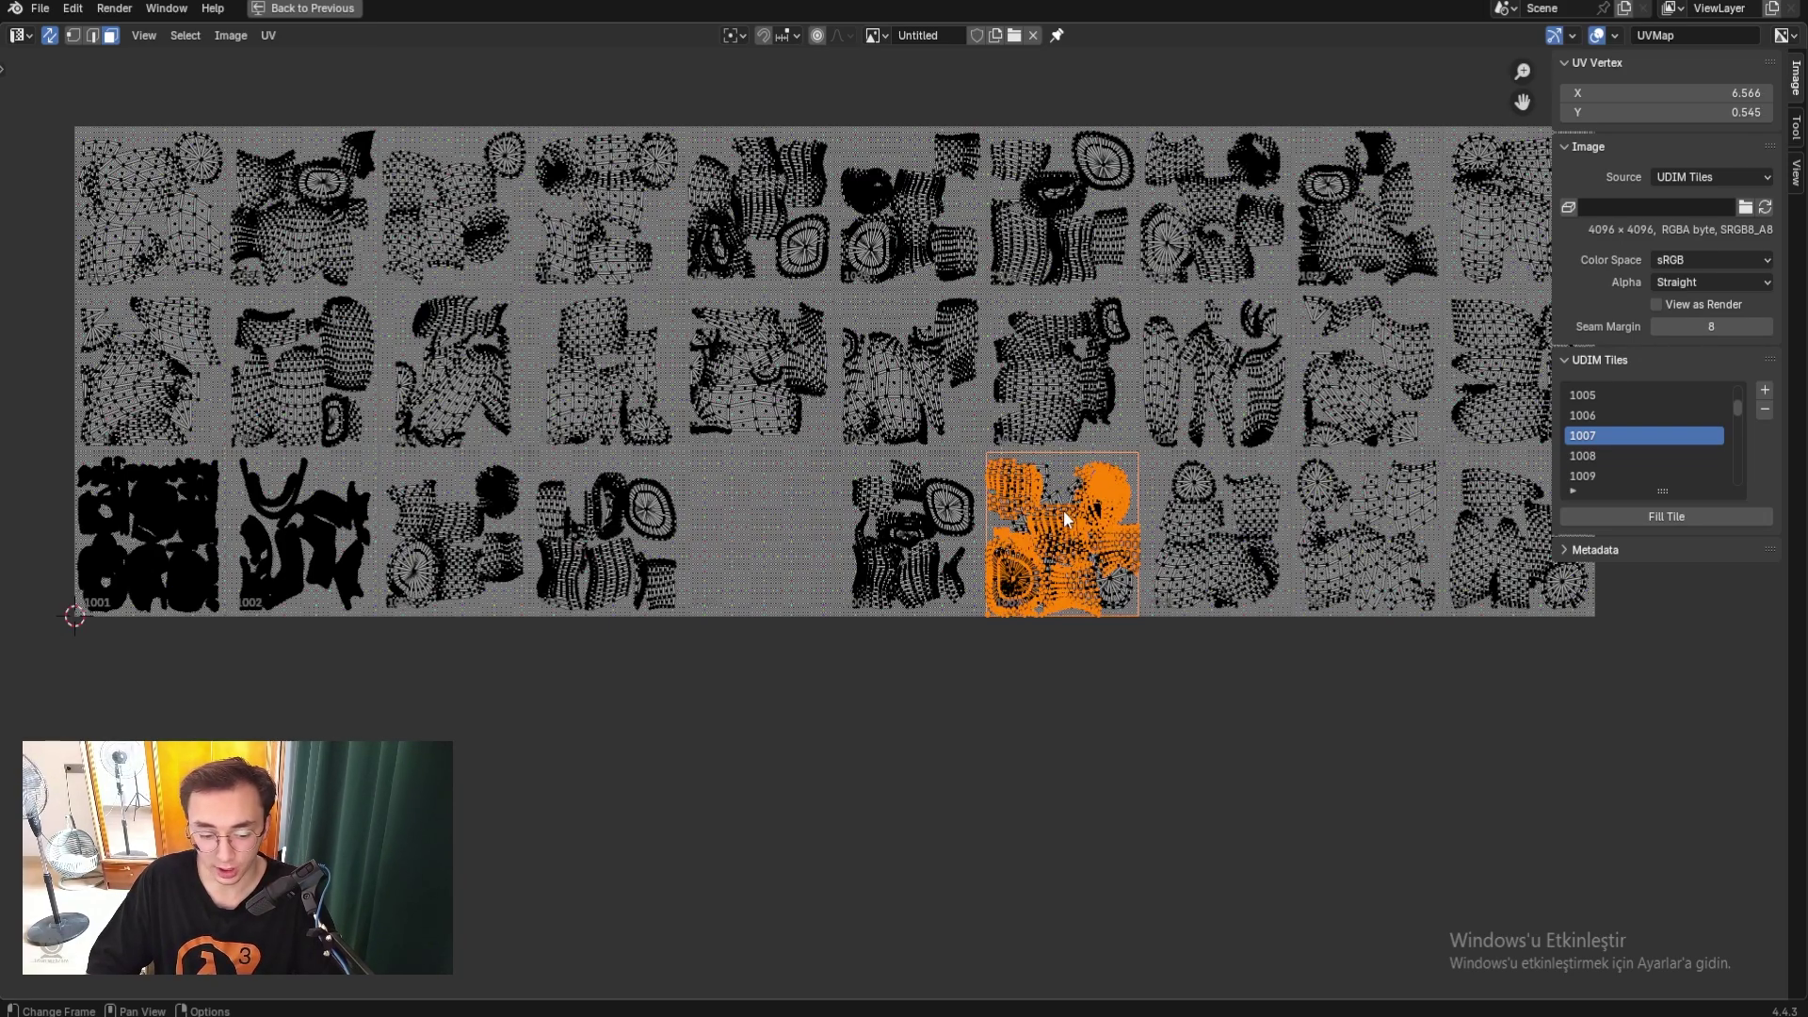
{"action": "left_click", "coordinate": [603, 536]}
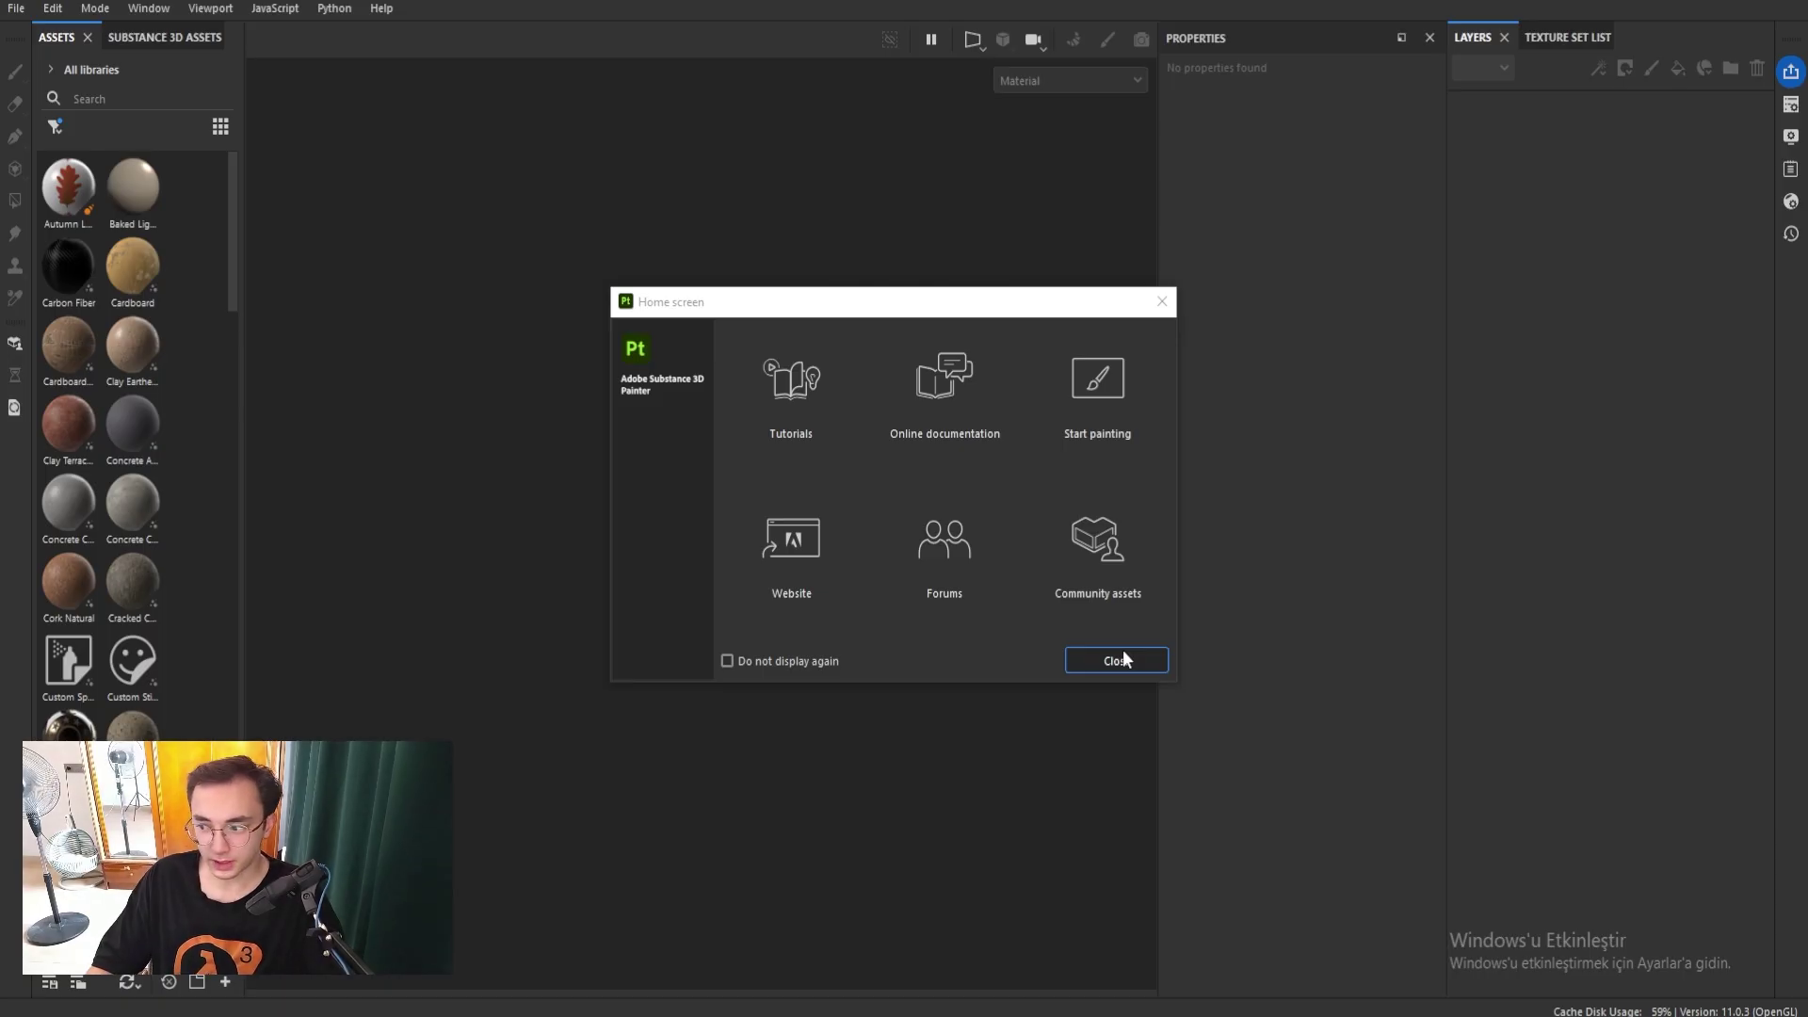
Start a new project from skull_udimm.fbx at 4096, OpenGL normals, UV Tile workflow on.
{"action": "left_click", "coordinate": [1117, 659]}
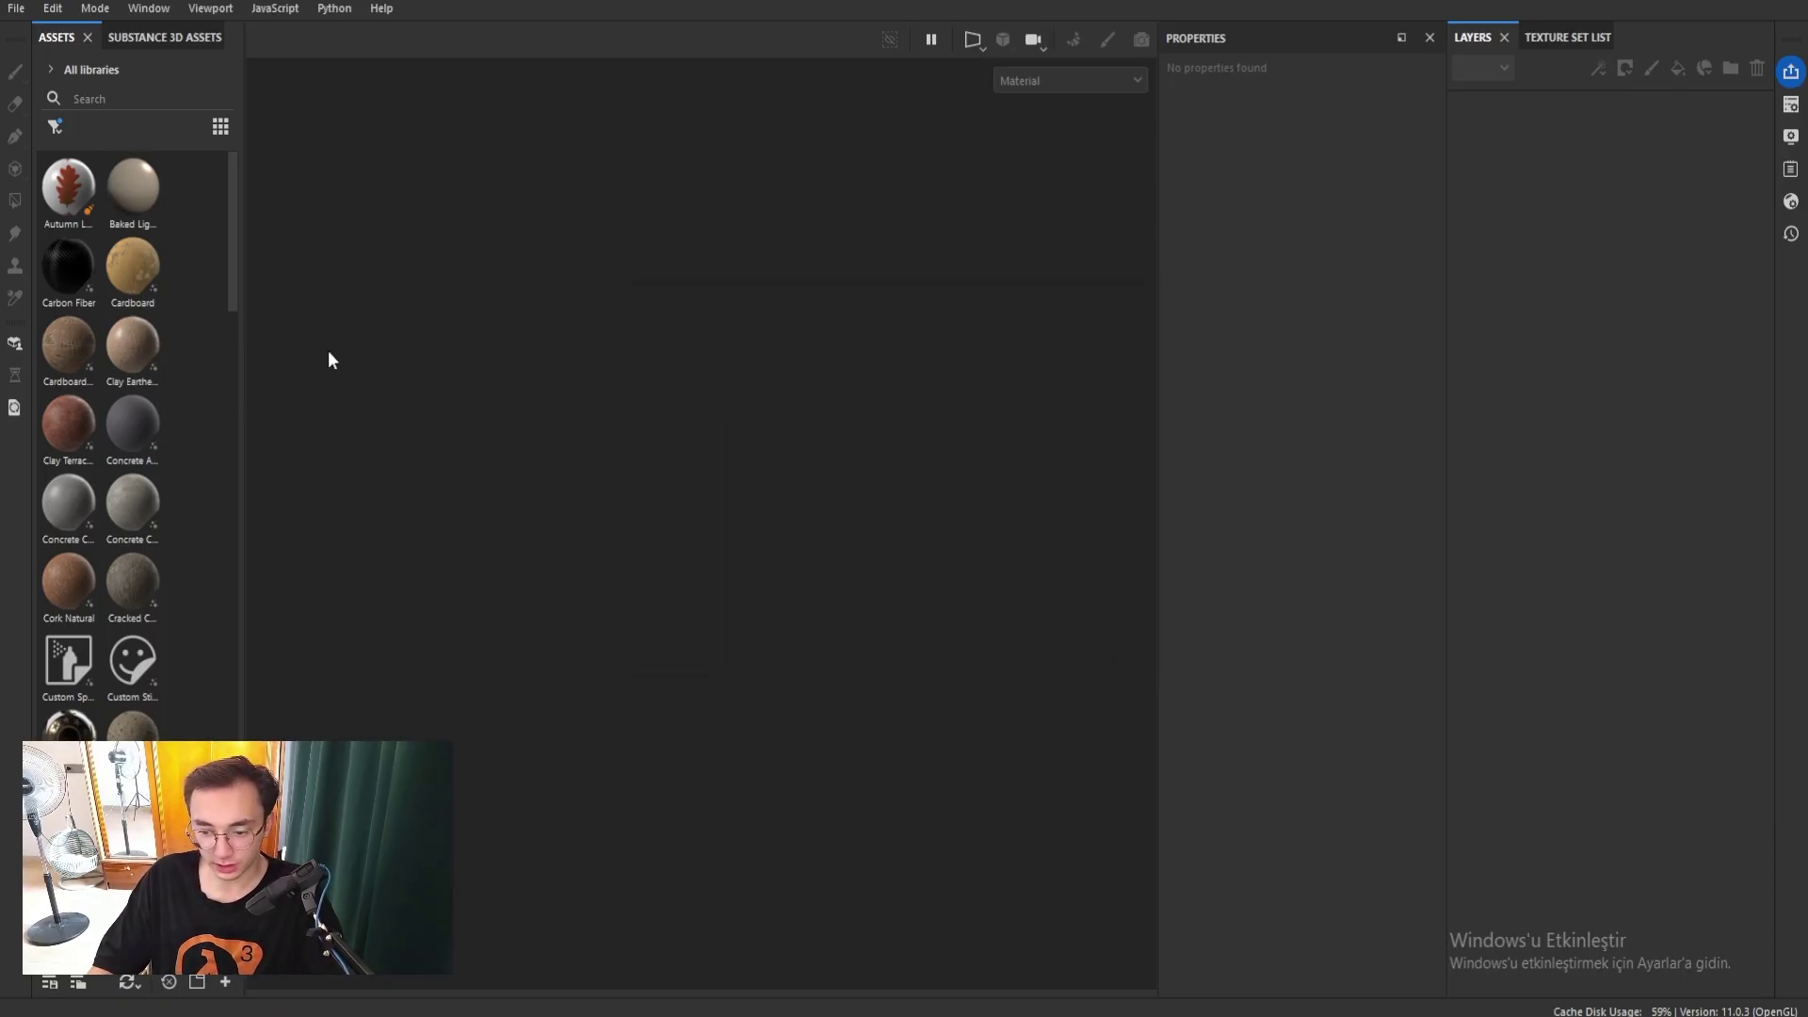
{"action": "left_click", "coordinate": [22, 18]}
{"action": "left_click", "coordinate": [16, 36]}
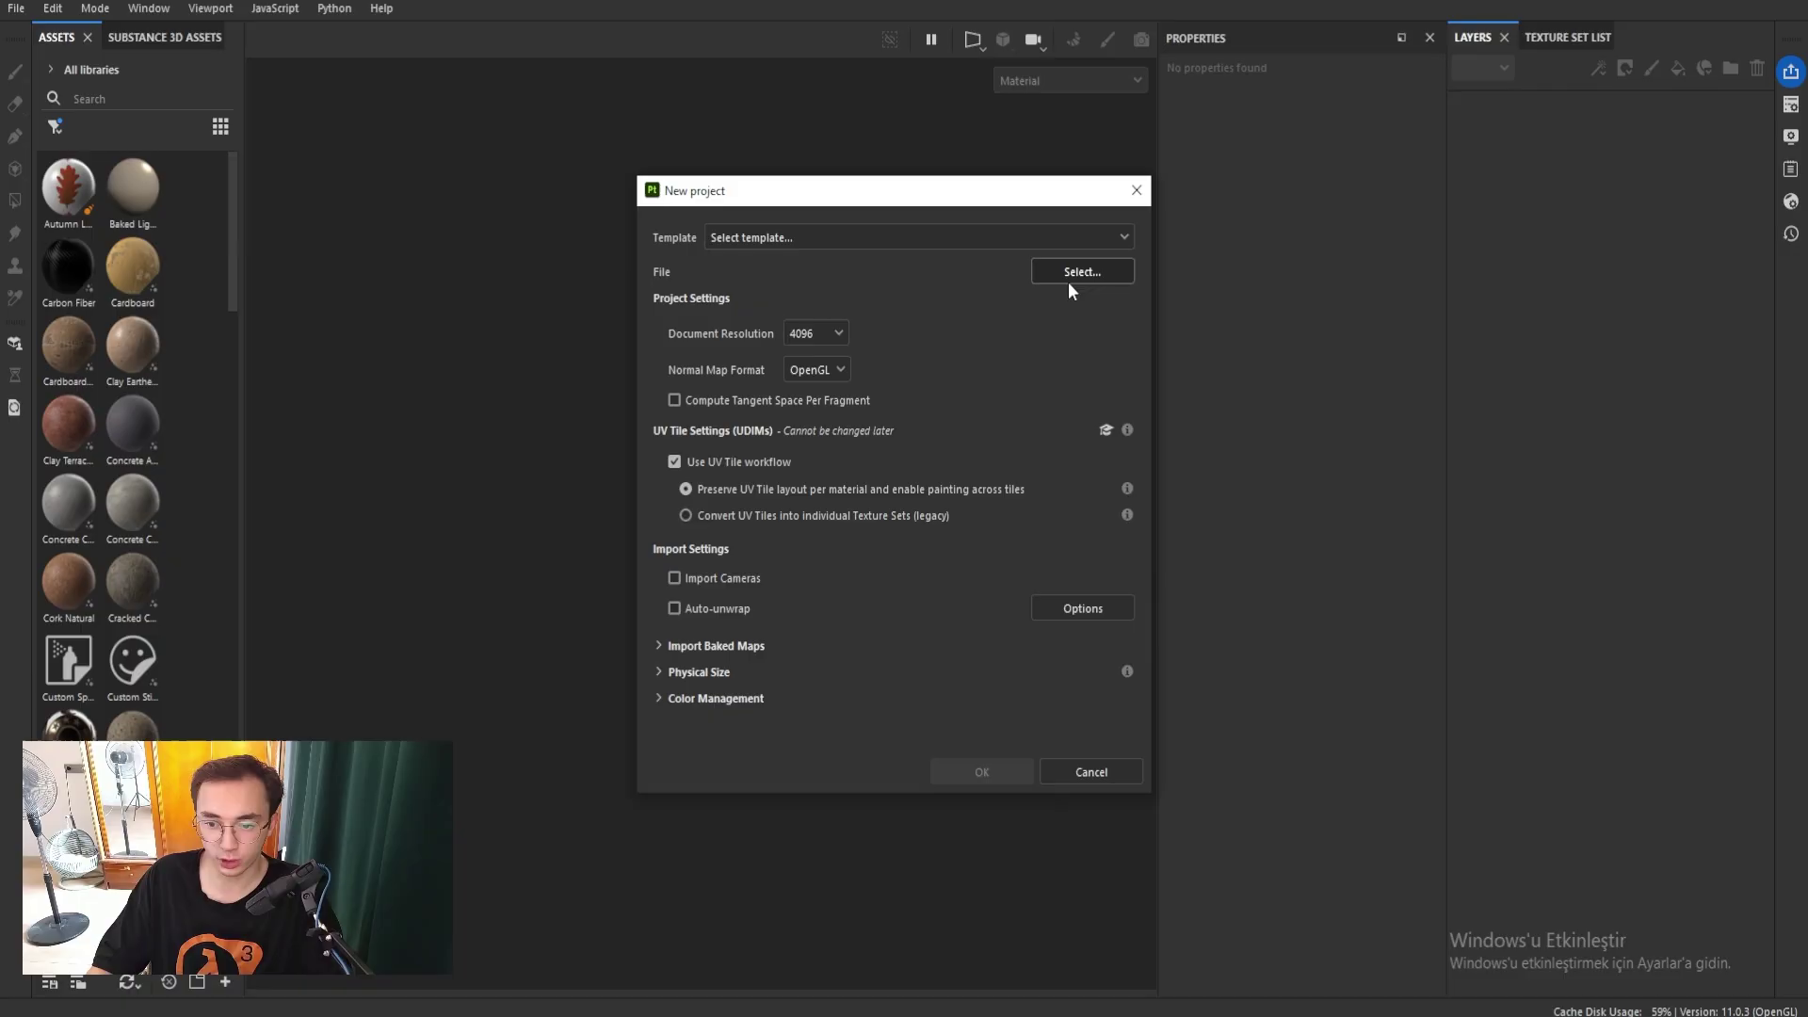
{"action": "double_click", "coordinate": [924, 304]}
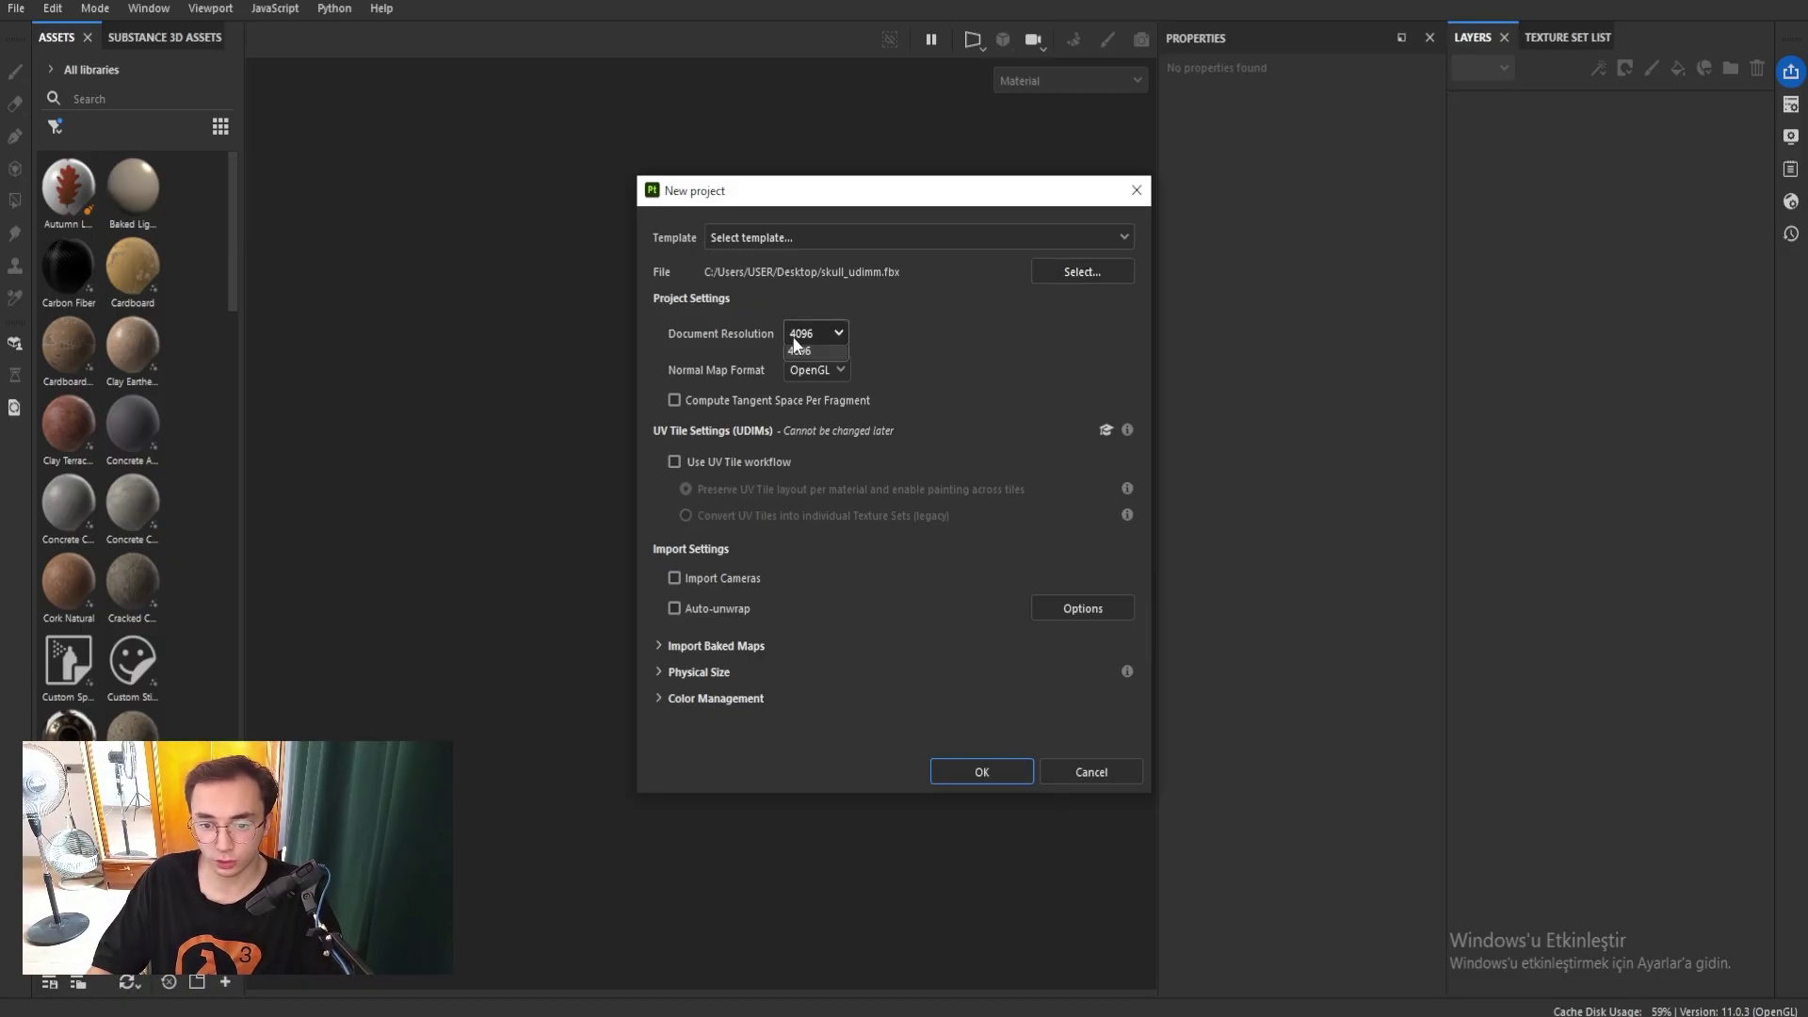
{"action": "left_click", "coordinate": [836, 334]}
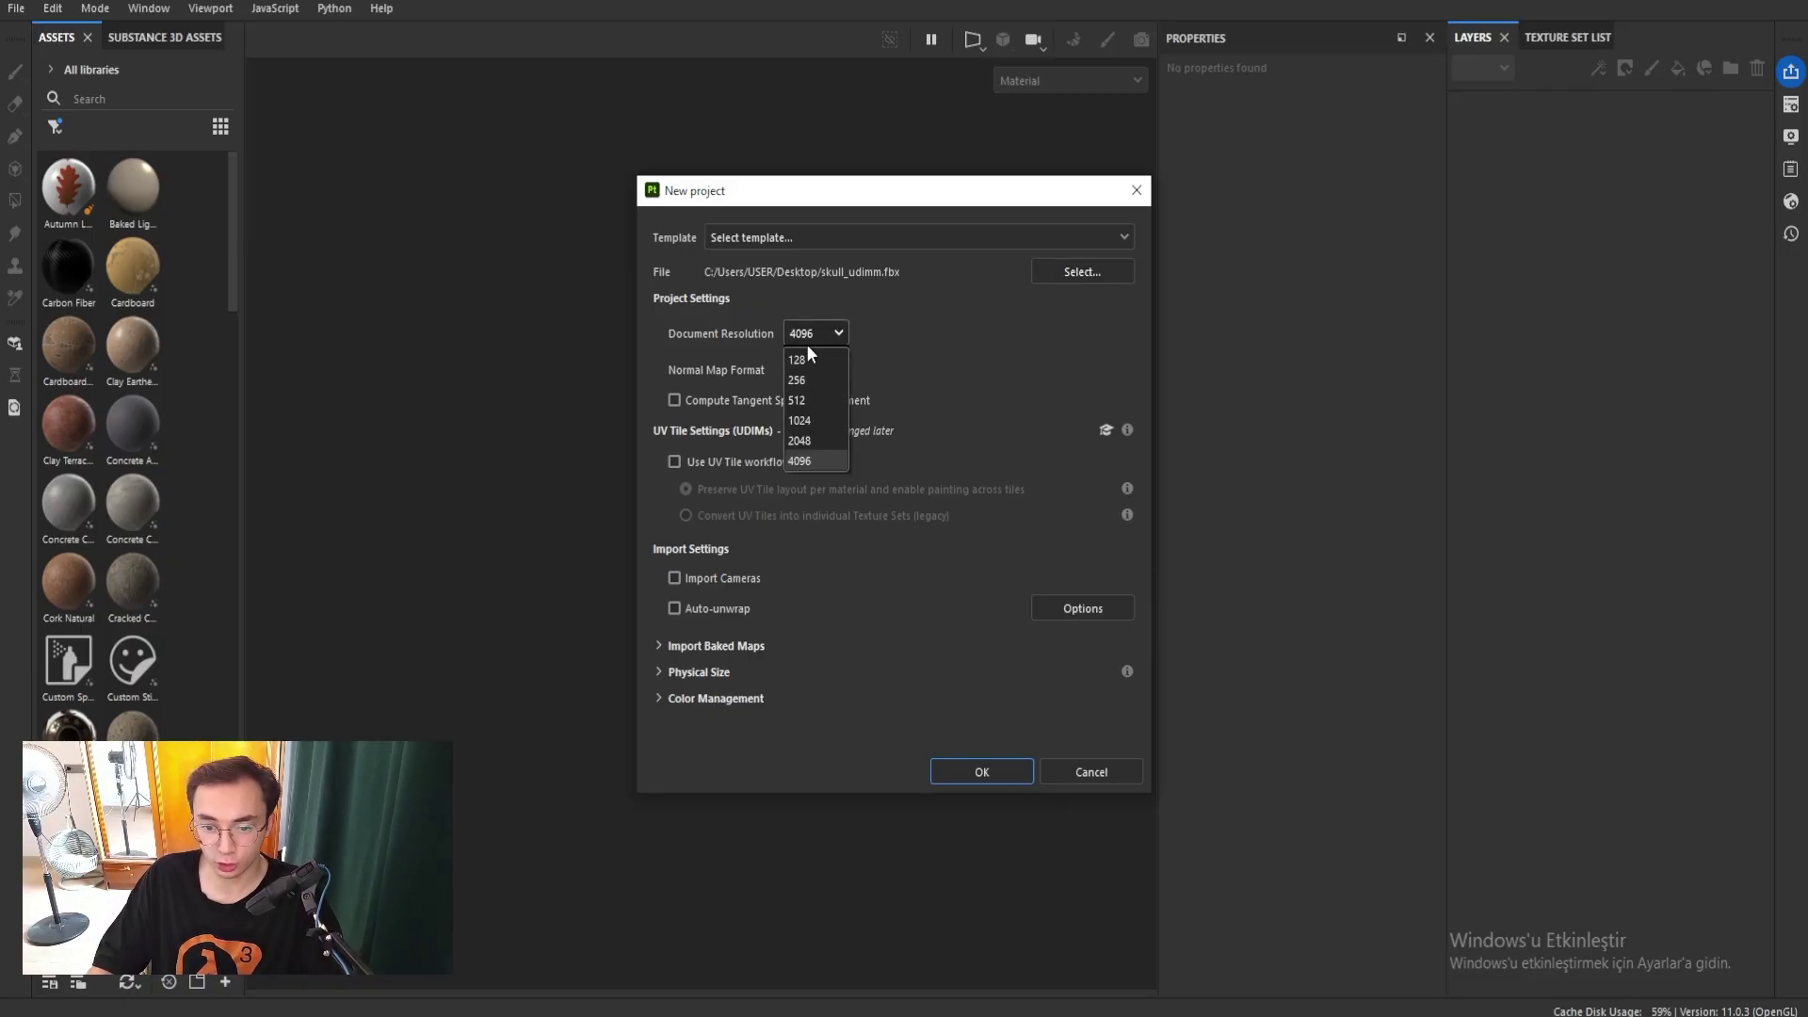
{"action": "left_click", "coordinate": [799, 462]}
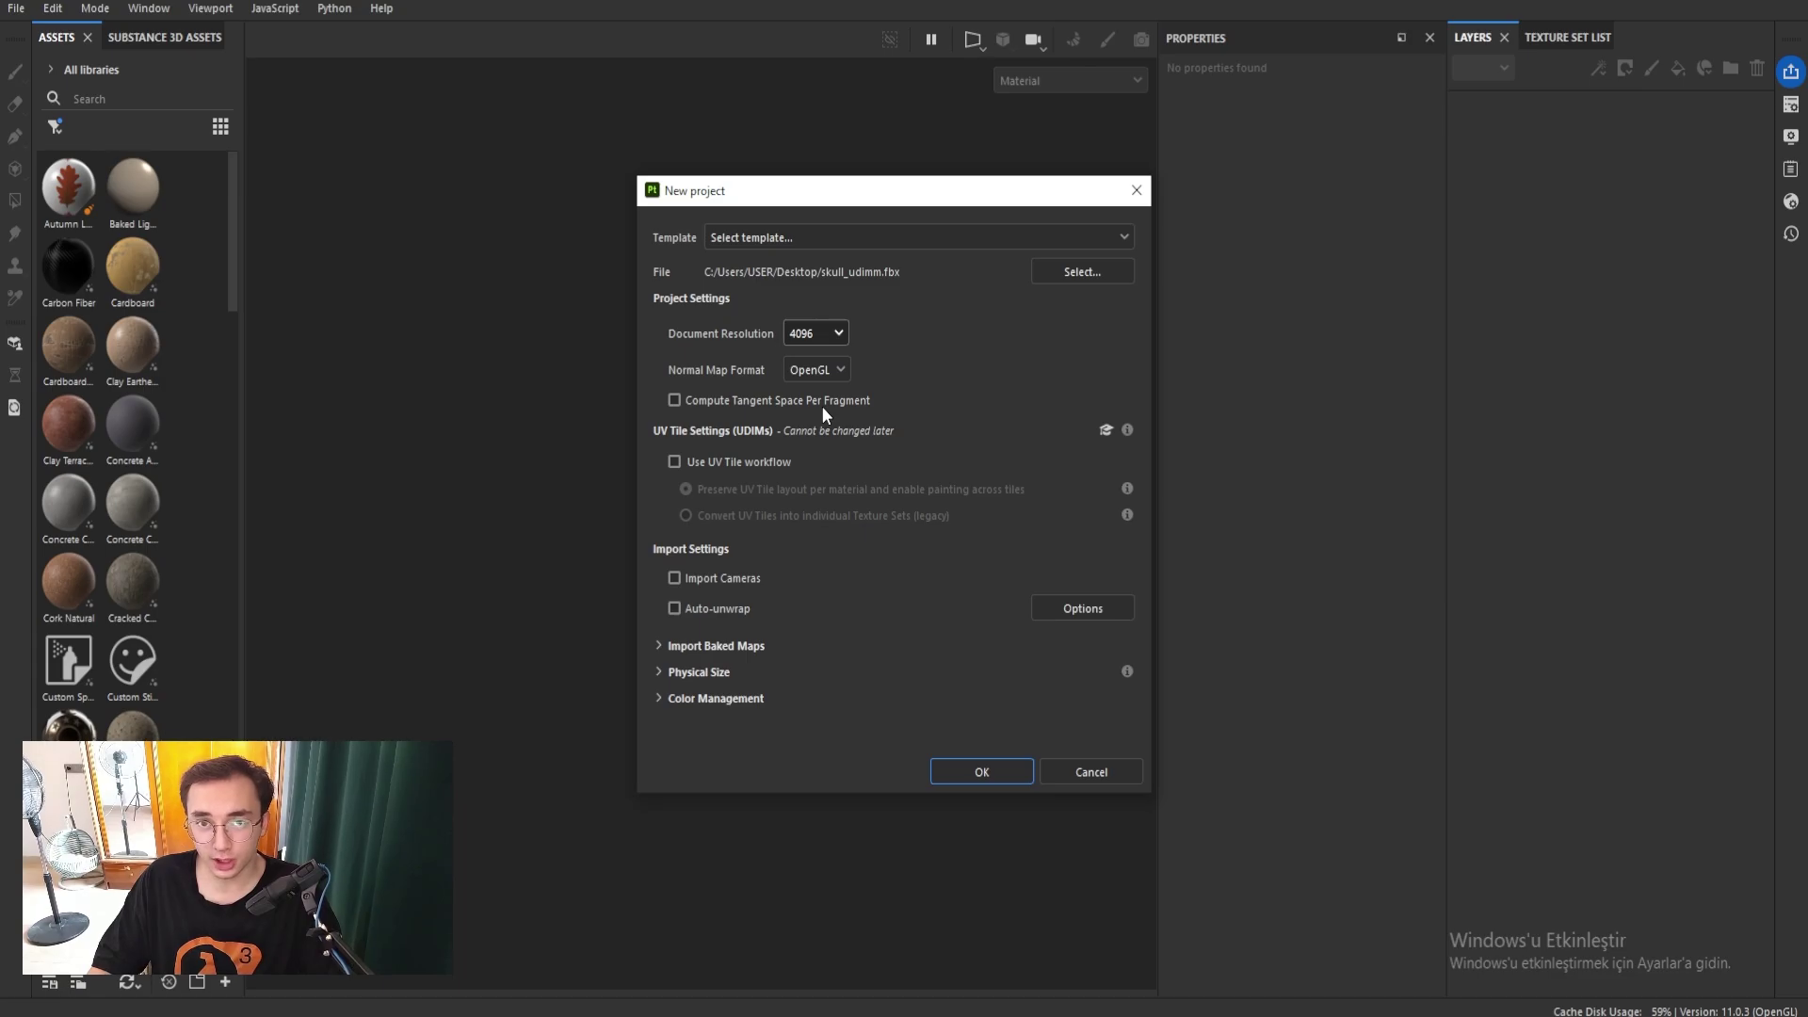
{"action": "left_click", "coordinate": [825, 381]}
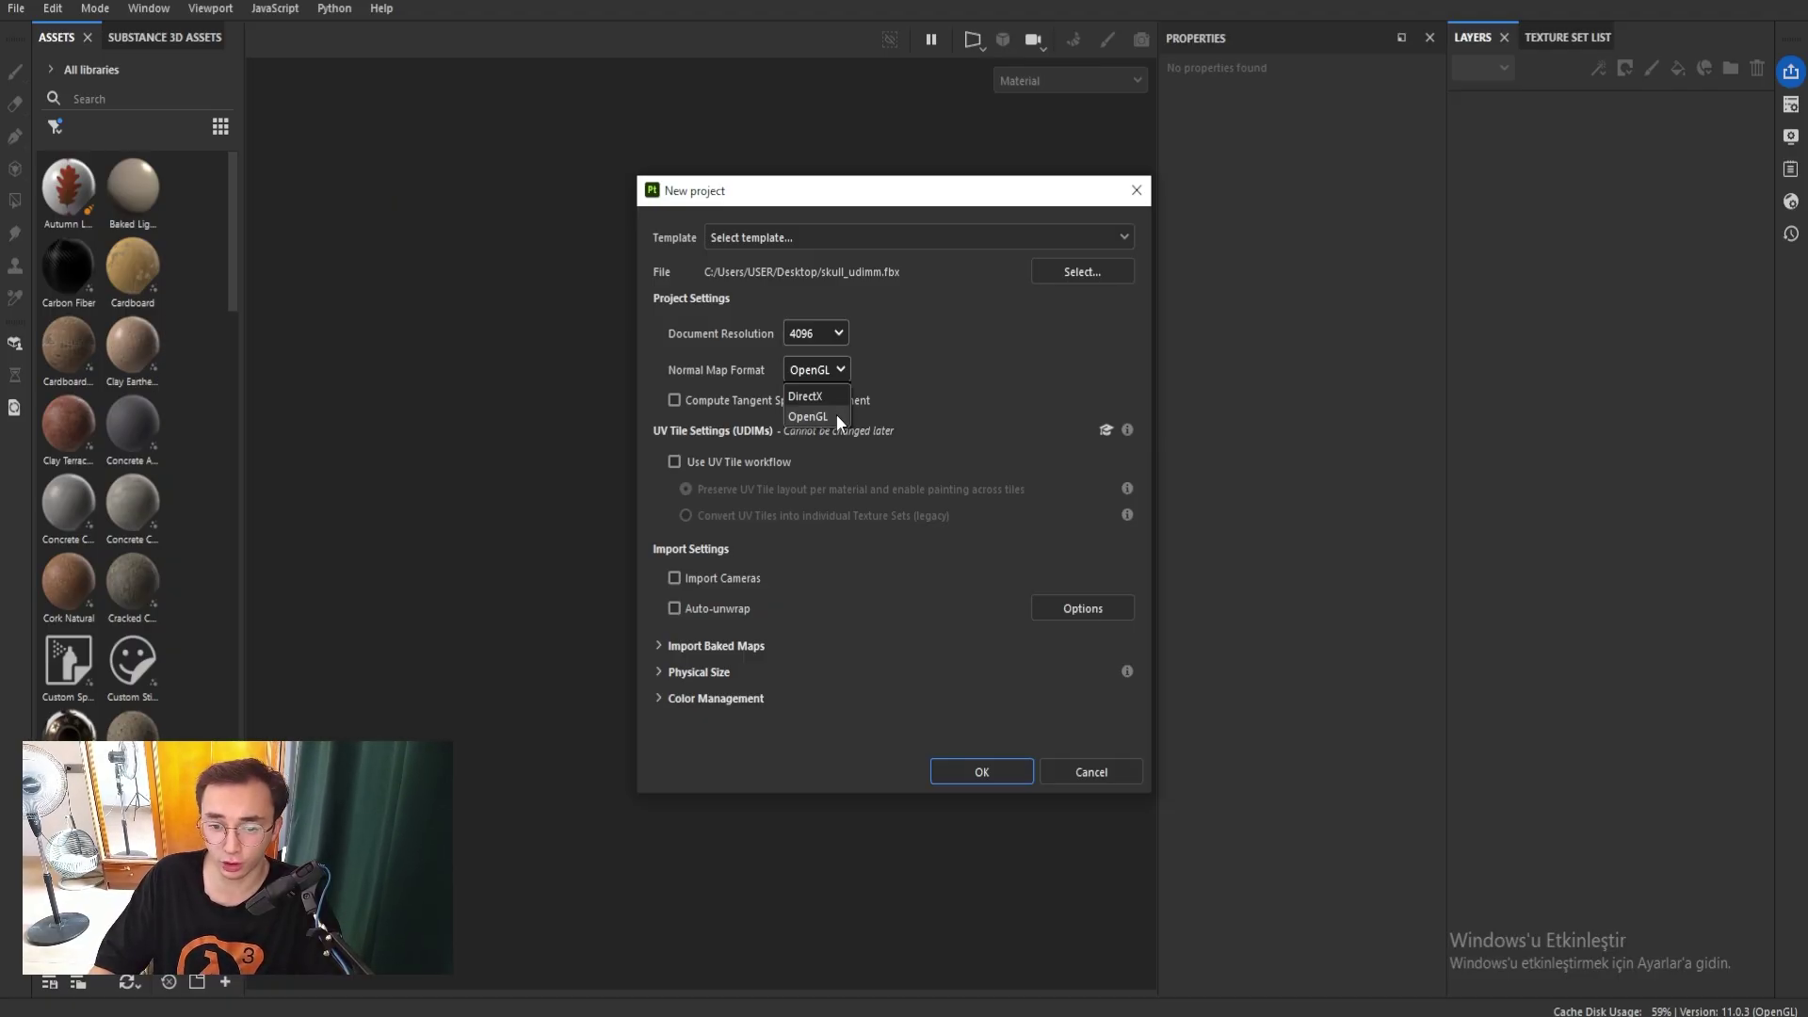
{"action": "left_click", "coordinate": [837, 416]}
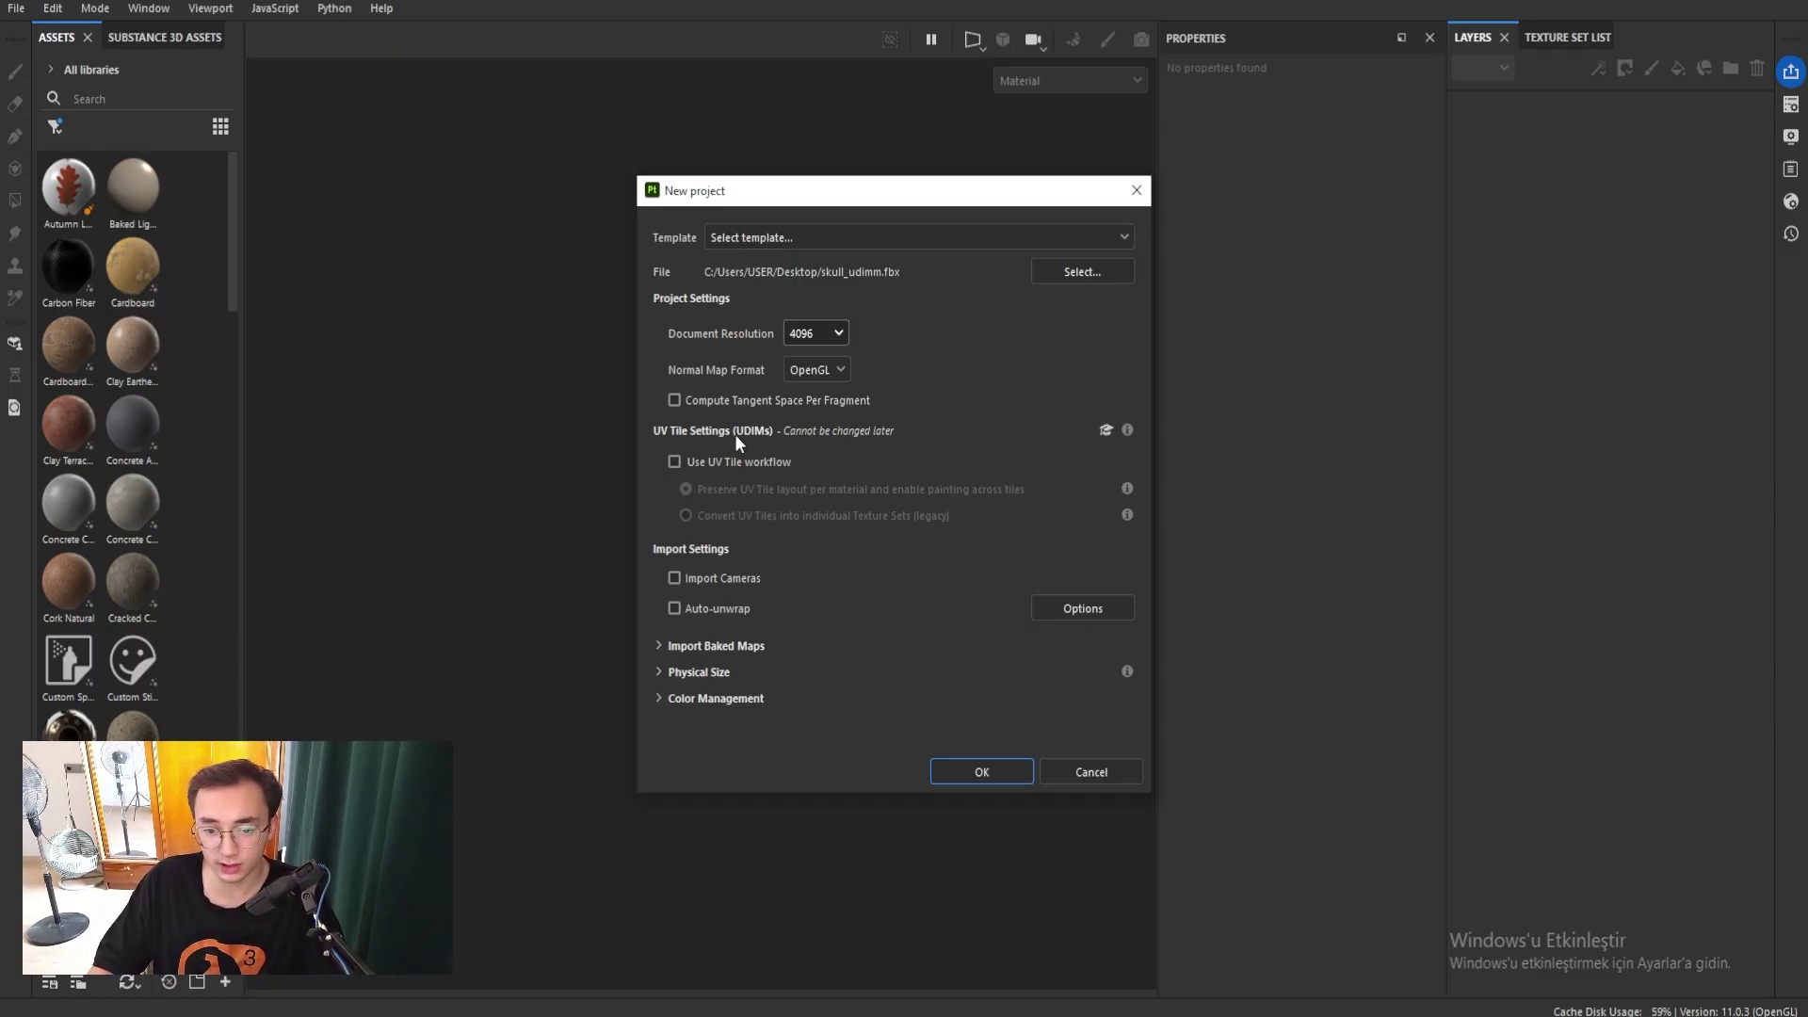
{"action": "left_click", "coordinate": [738, 461]}
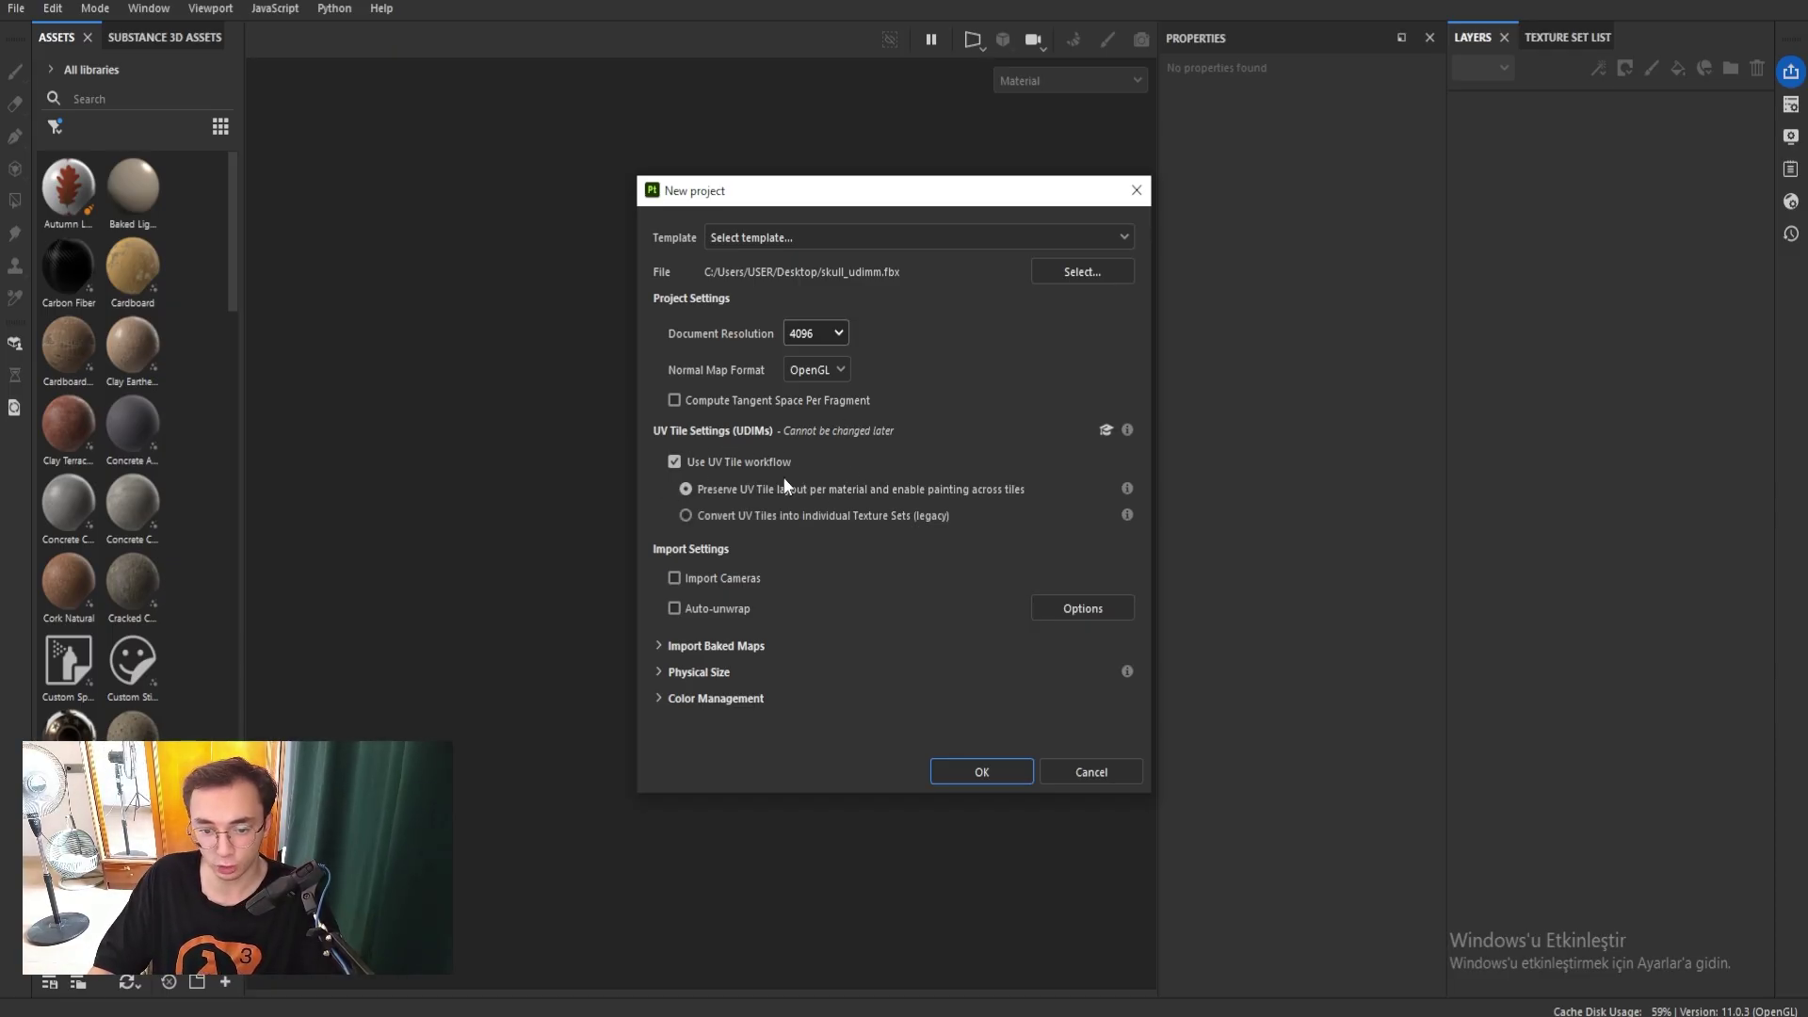
{"action": "left_click", "coordinate": [967, 773]}
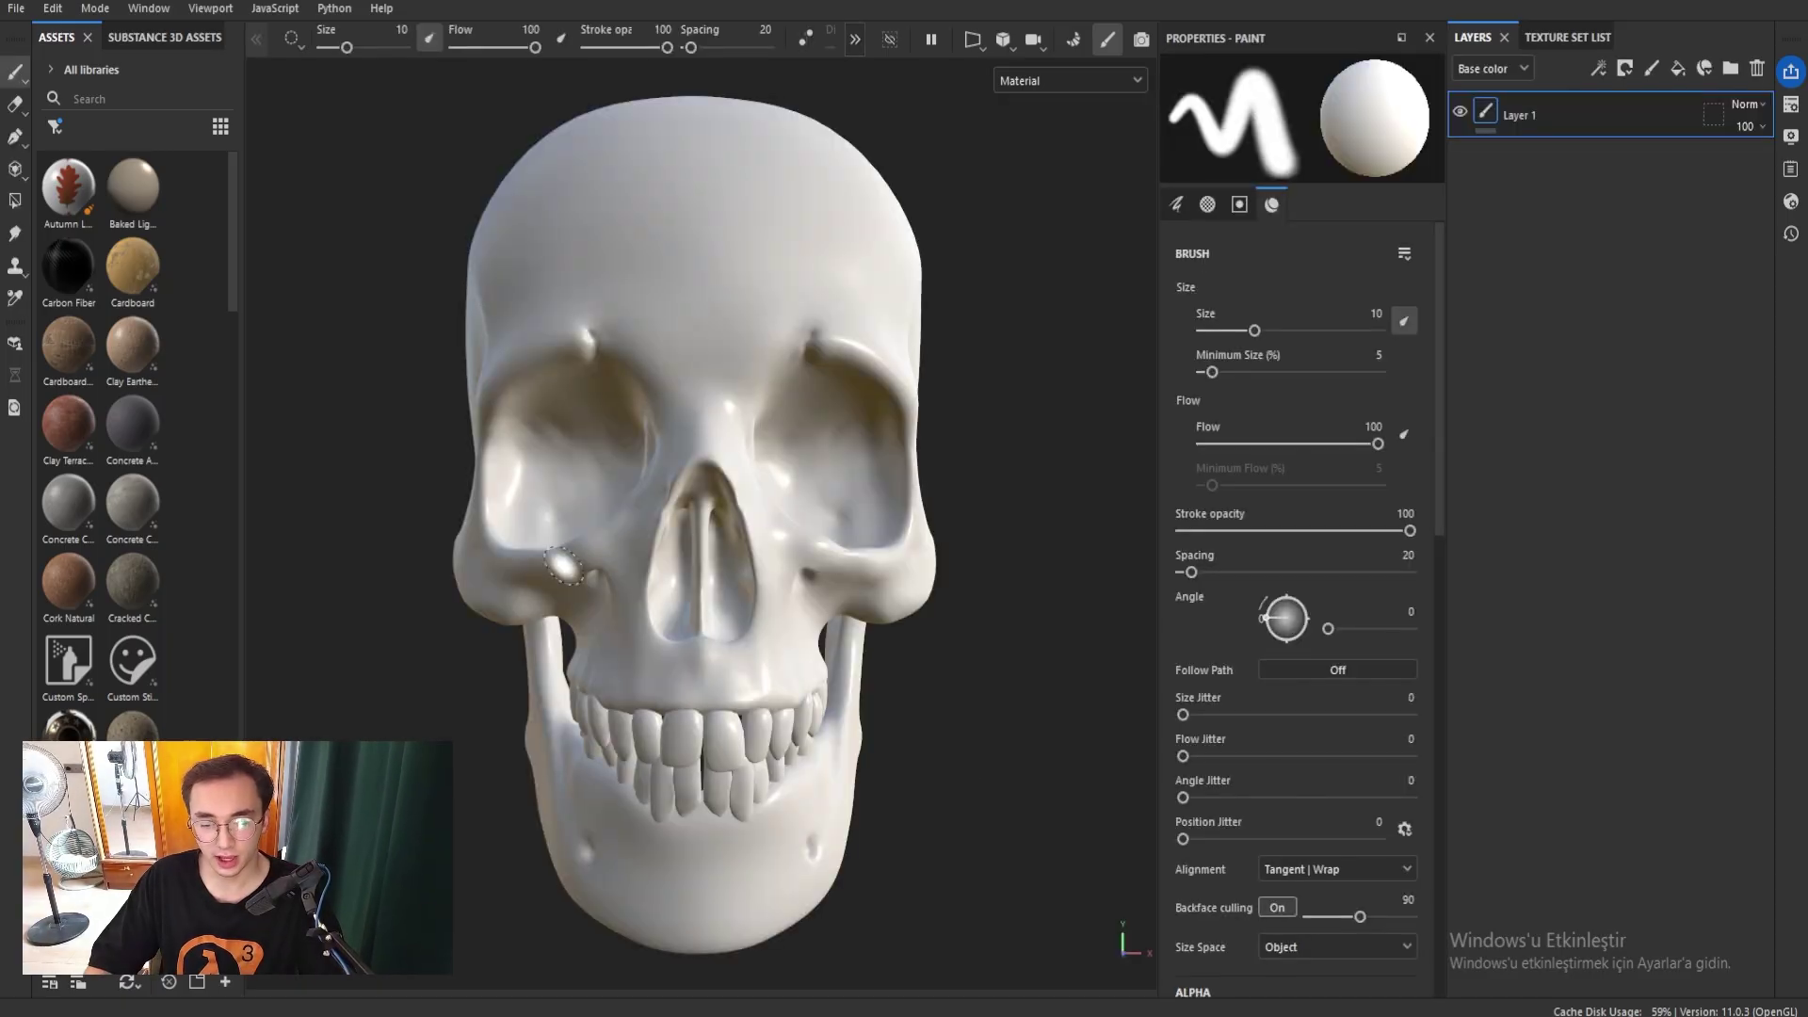
Orbit the skull and scroll the Texture Set Settings down to the empty Mesh Maps slots.
{"action": "mouse_move", "coordinate": [563, 565]}
{"action": "left_mouse_down", "text": "alt"}
{"action": "mouse_move", "coordinate": [821, 678]}
{"action": "mouse_move", "coordinate": [1079, 481]}
{"action": "mouse_move", "coordinate": [847, 527]}
{"action": "mouse_move", "coordinate": [440, 302]}
{"action": "left_mouse_up", "text": "alt"}
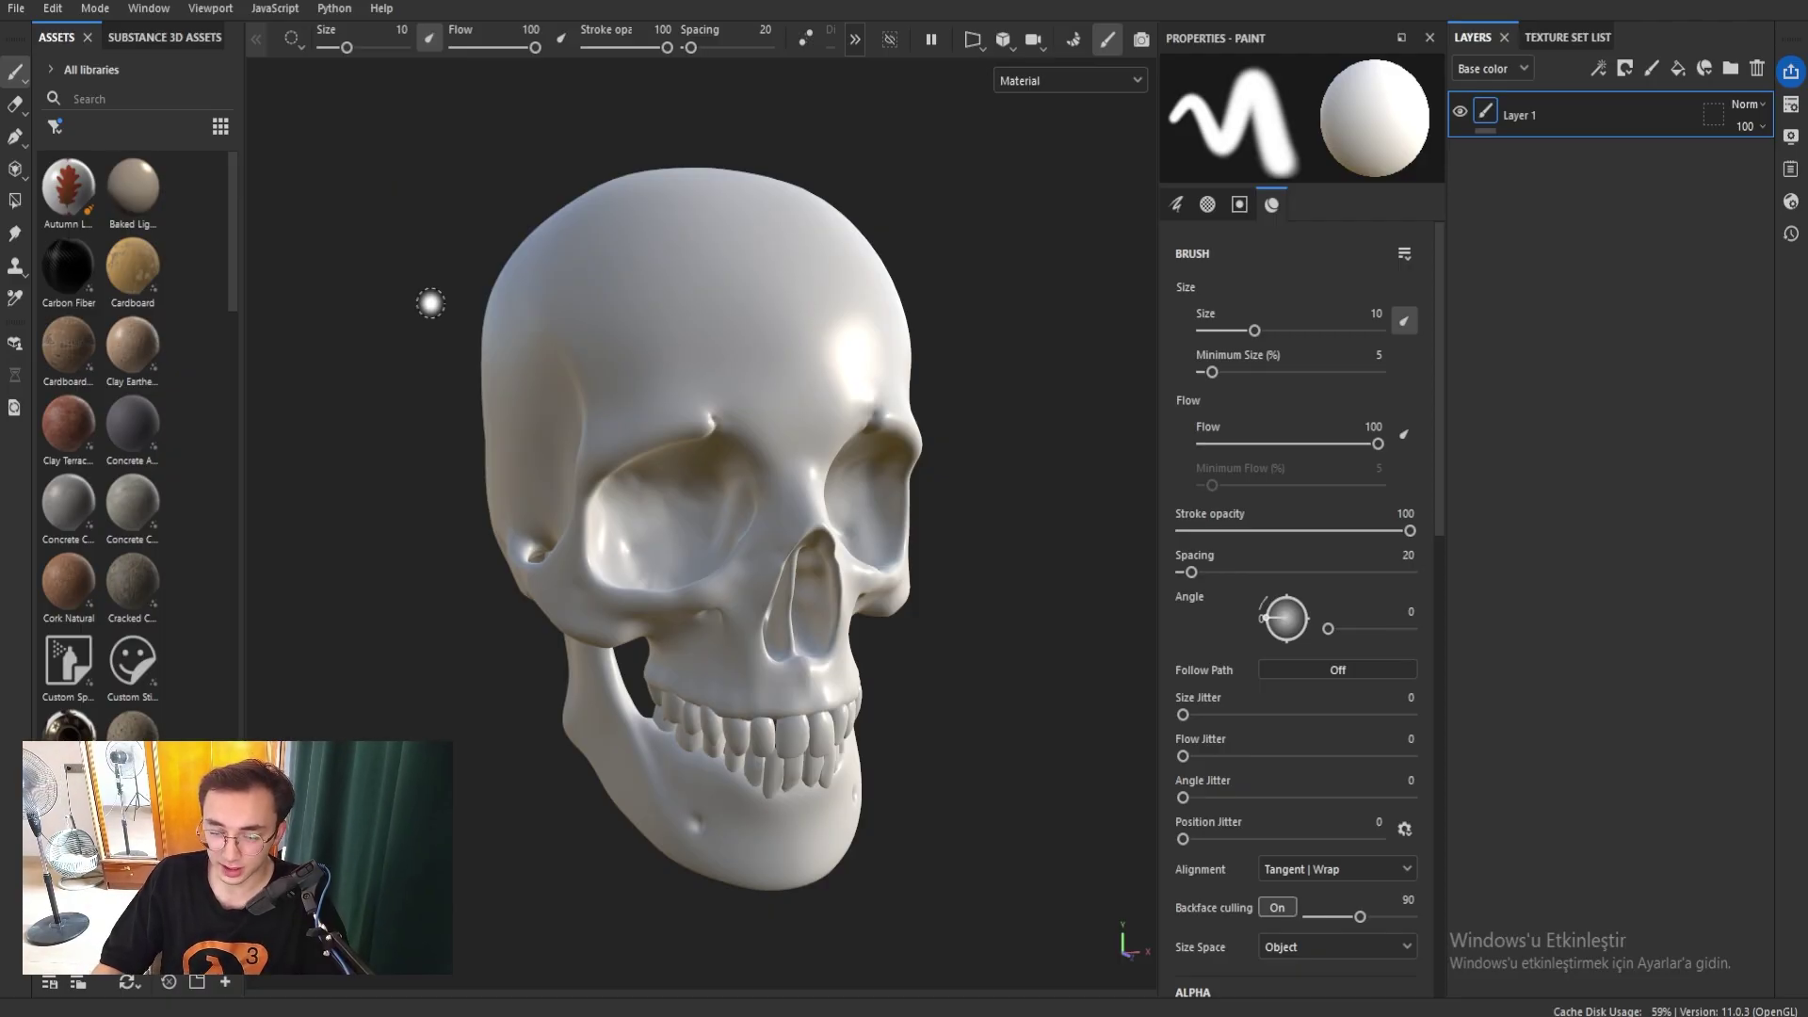
{"action": "left_click", "coordinate": [1792, 106]}
{"action": "scroll", "coordinate": [1696, 298], "scroll_direction": "down", "scroll_amount": 5}
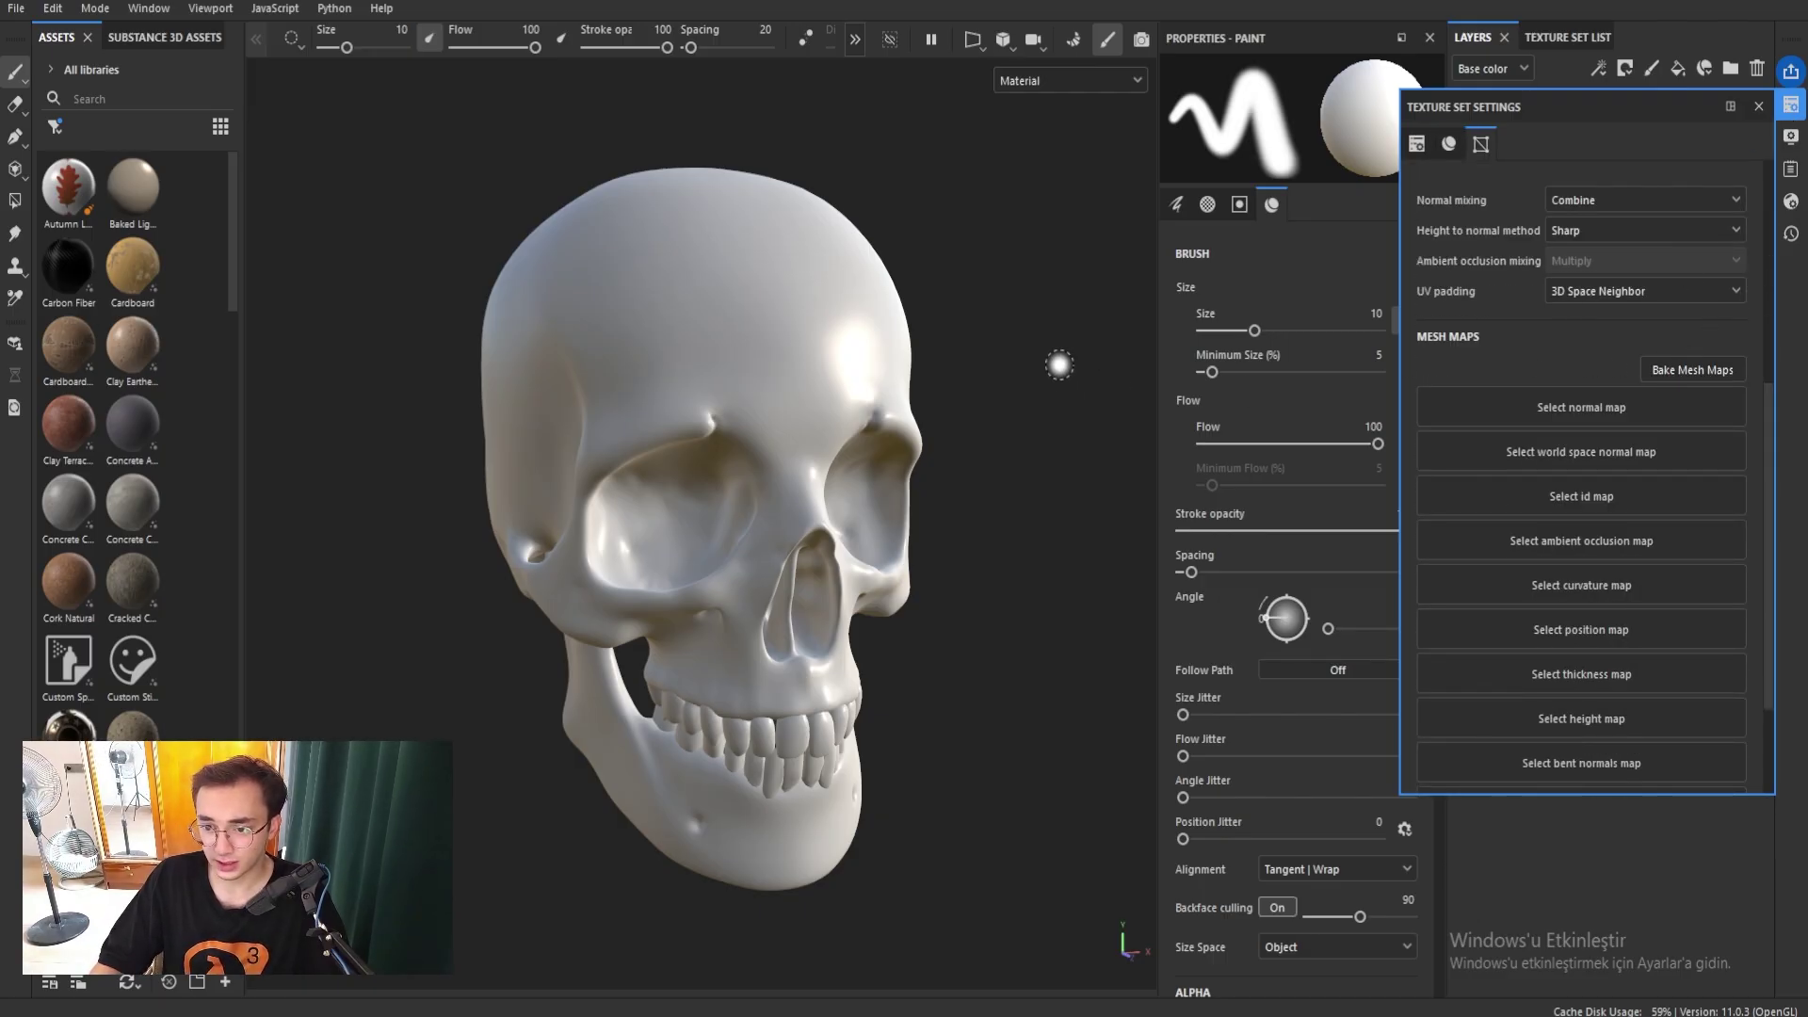
In Baking mode, set Antialiasing to Supersampling 16x and Output Size to 4096, then bake.
{"action": "left_click", "coordinate": [1075, 44]}
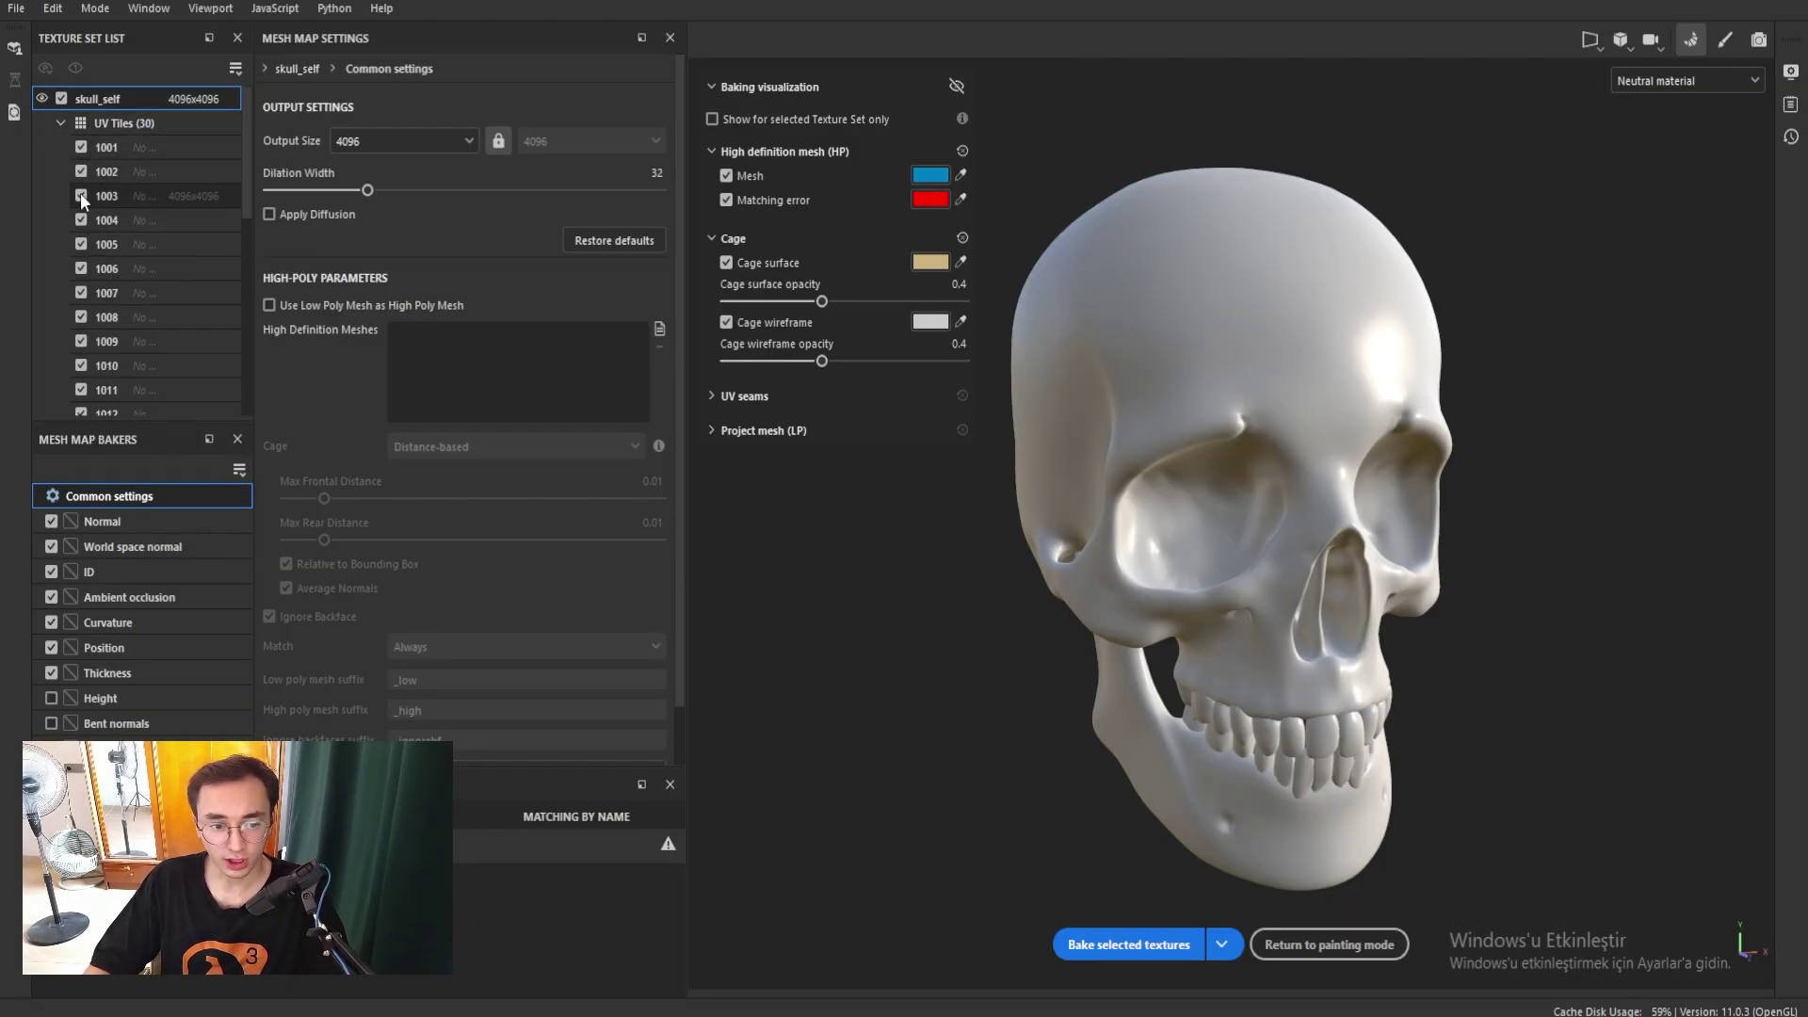
{"action": "mouse_move", "coordinate": [246, 177]}
{"action": "left_mouse_down"}
{"action": "mouse_move", "coordinate": [257, 410]}
{"action": "mouse_move", "coordinate": [433, 209]}
{"action": "left_mouse_up"}
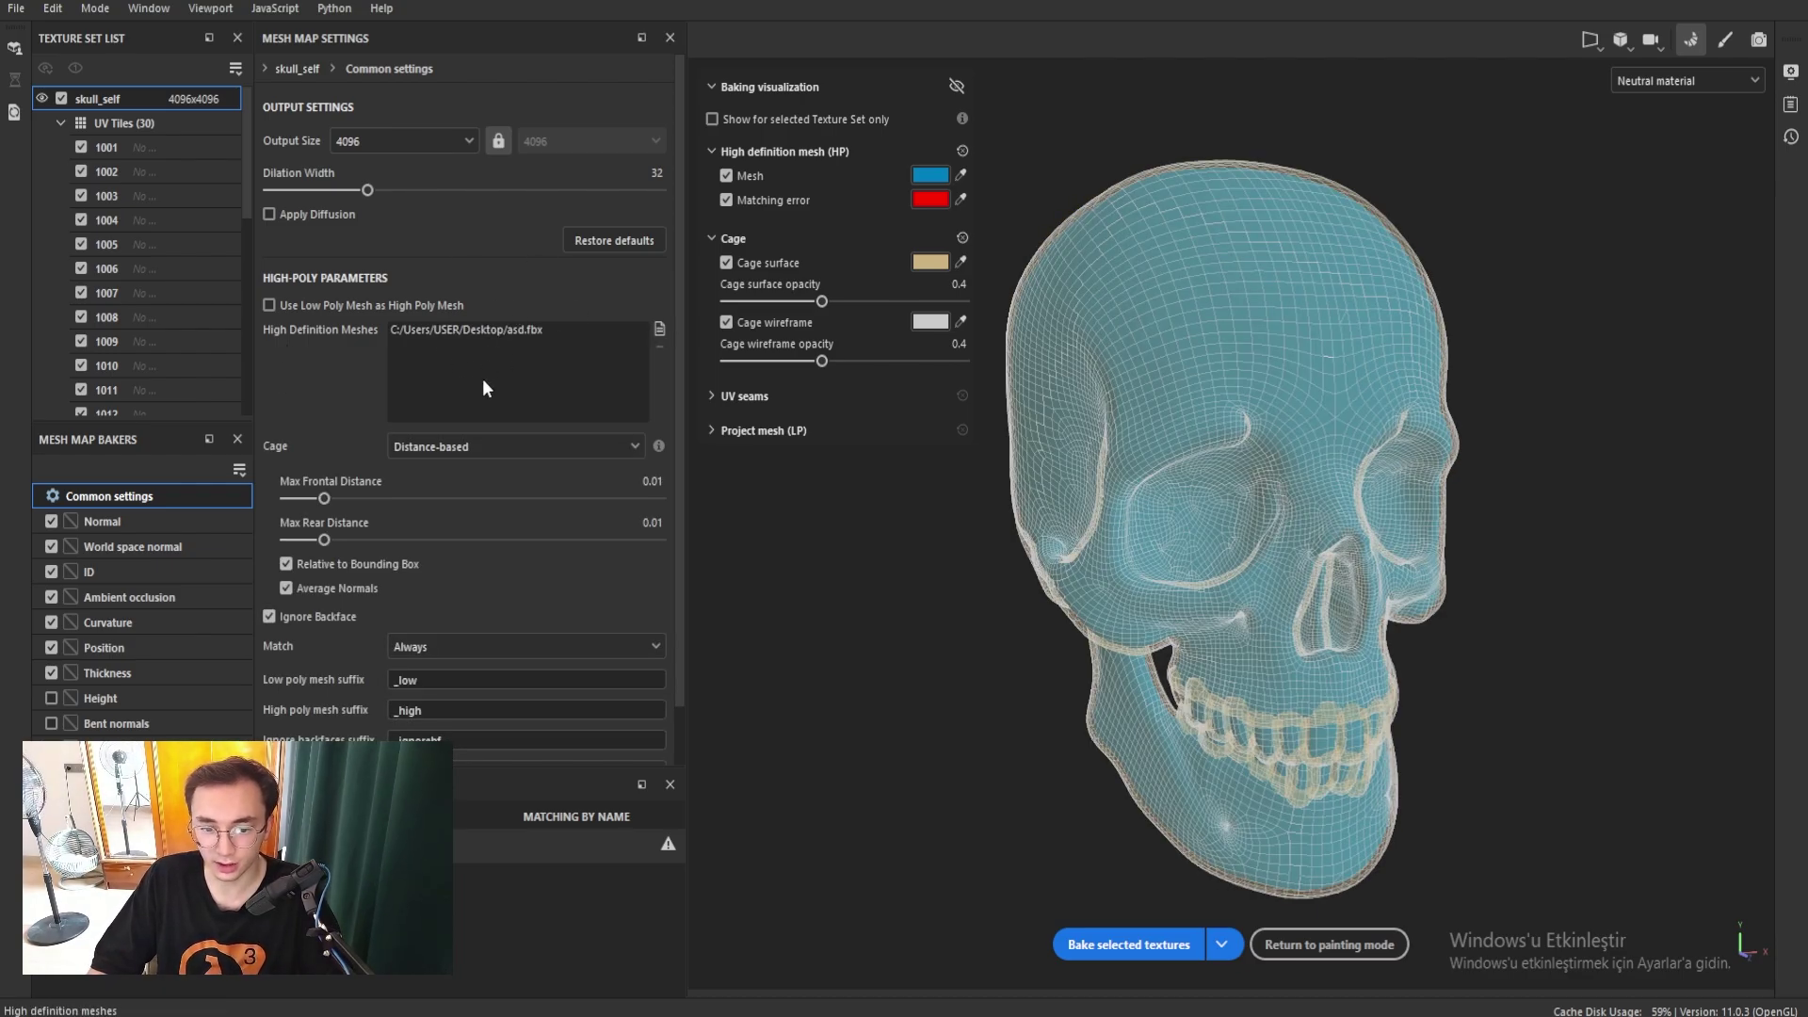
{"action": "scroll", "coordinate": [482, 382], "scroll_direction": "down", "scroll_amount": 1}
{"action": "left_click", "coordinate": [446, 708]}
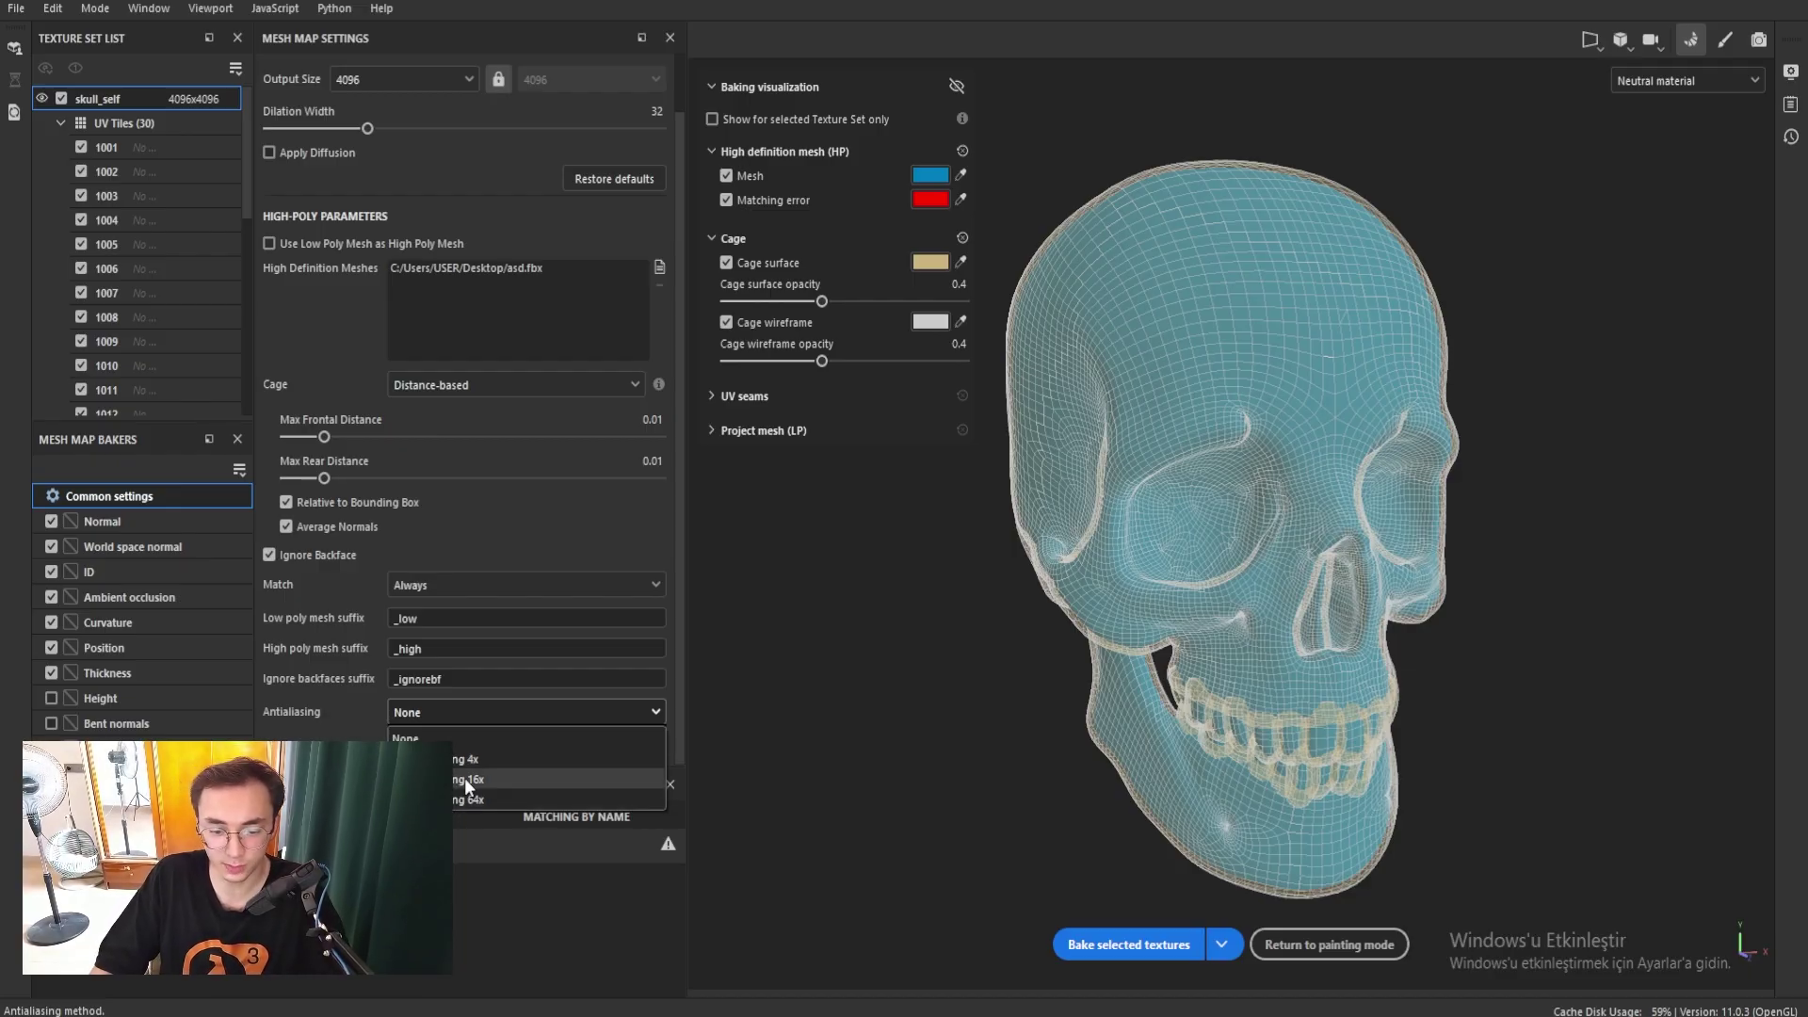
{"action": "left_click", "coordinate": [465, 779]}
{"action": "scroll", "coordinate": [400, 122], "scroll_direction": "up", "scroll_amount": 1}
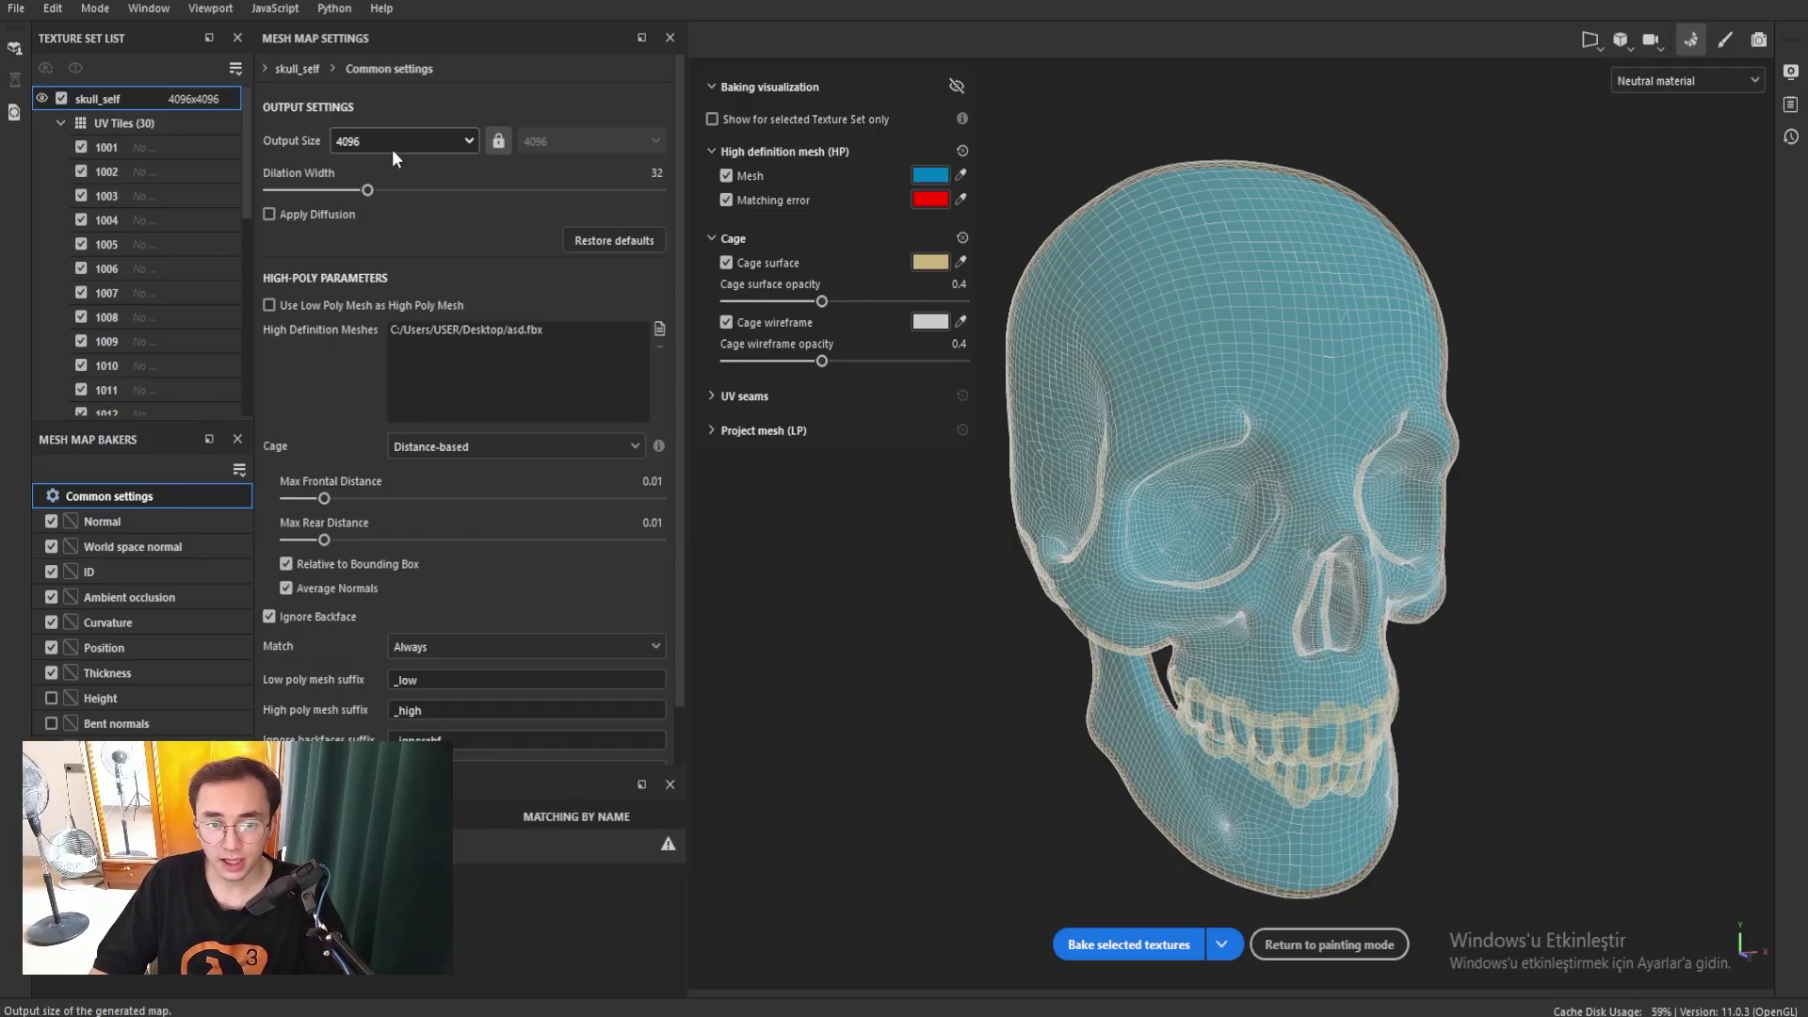
{"action": "left_click", "coordinate": [391, 143]}
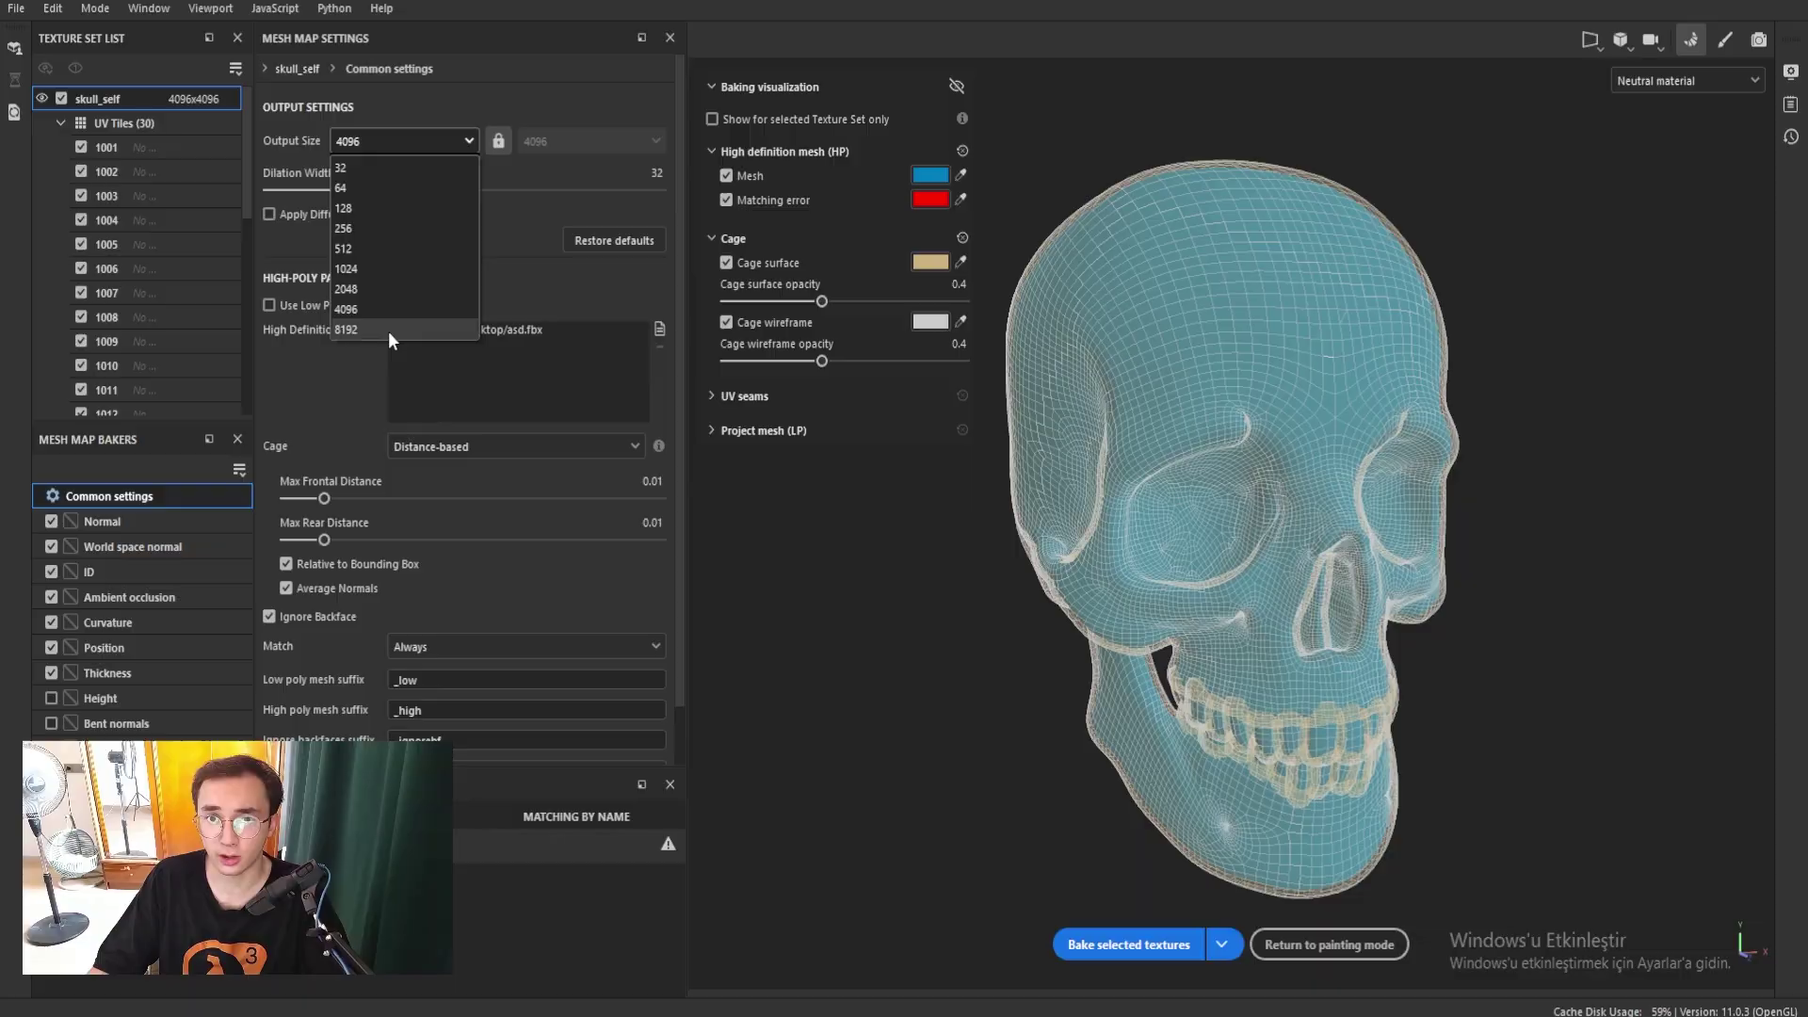
{"action": "left_click", "coordinate": [1154, 942]}
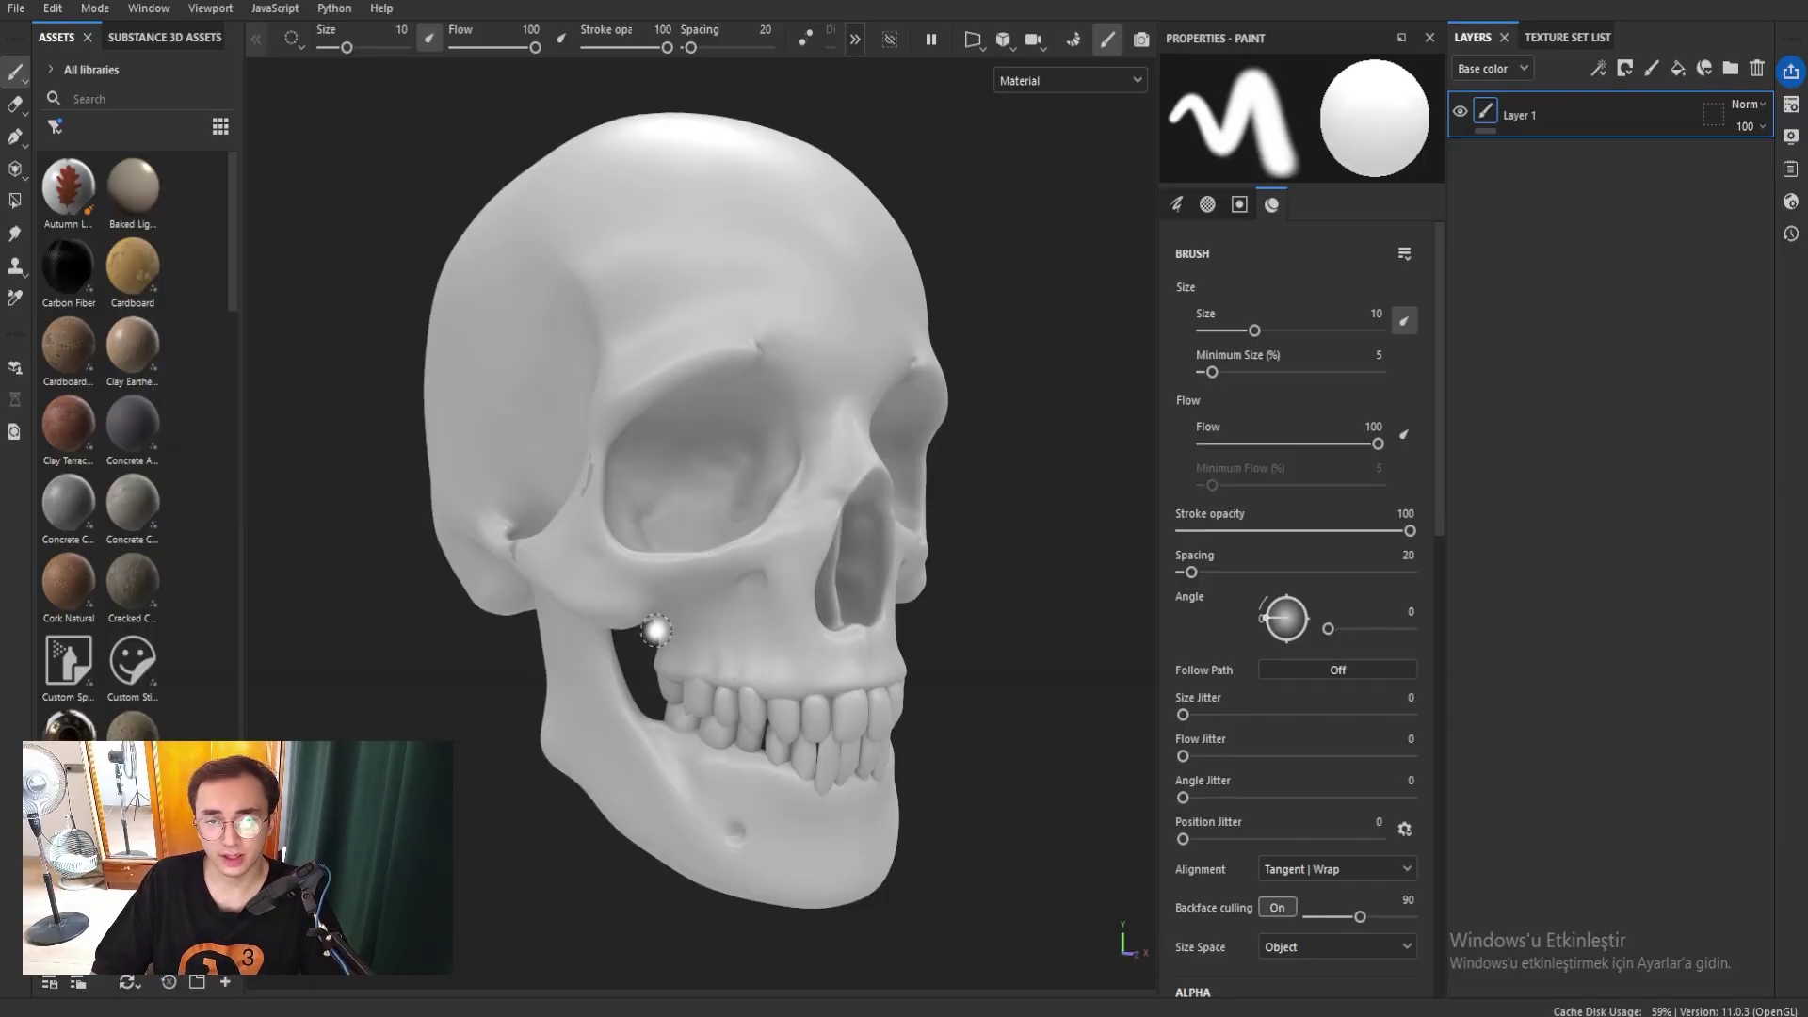
Drag the Machinery smart material from the Assets panel onto the skull's layer stack.
{"action": "scroll", "coordinate": [99, 424], "scroll_direction": "down", "scroll_amount": 5}
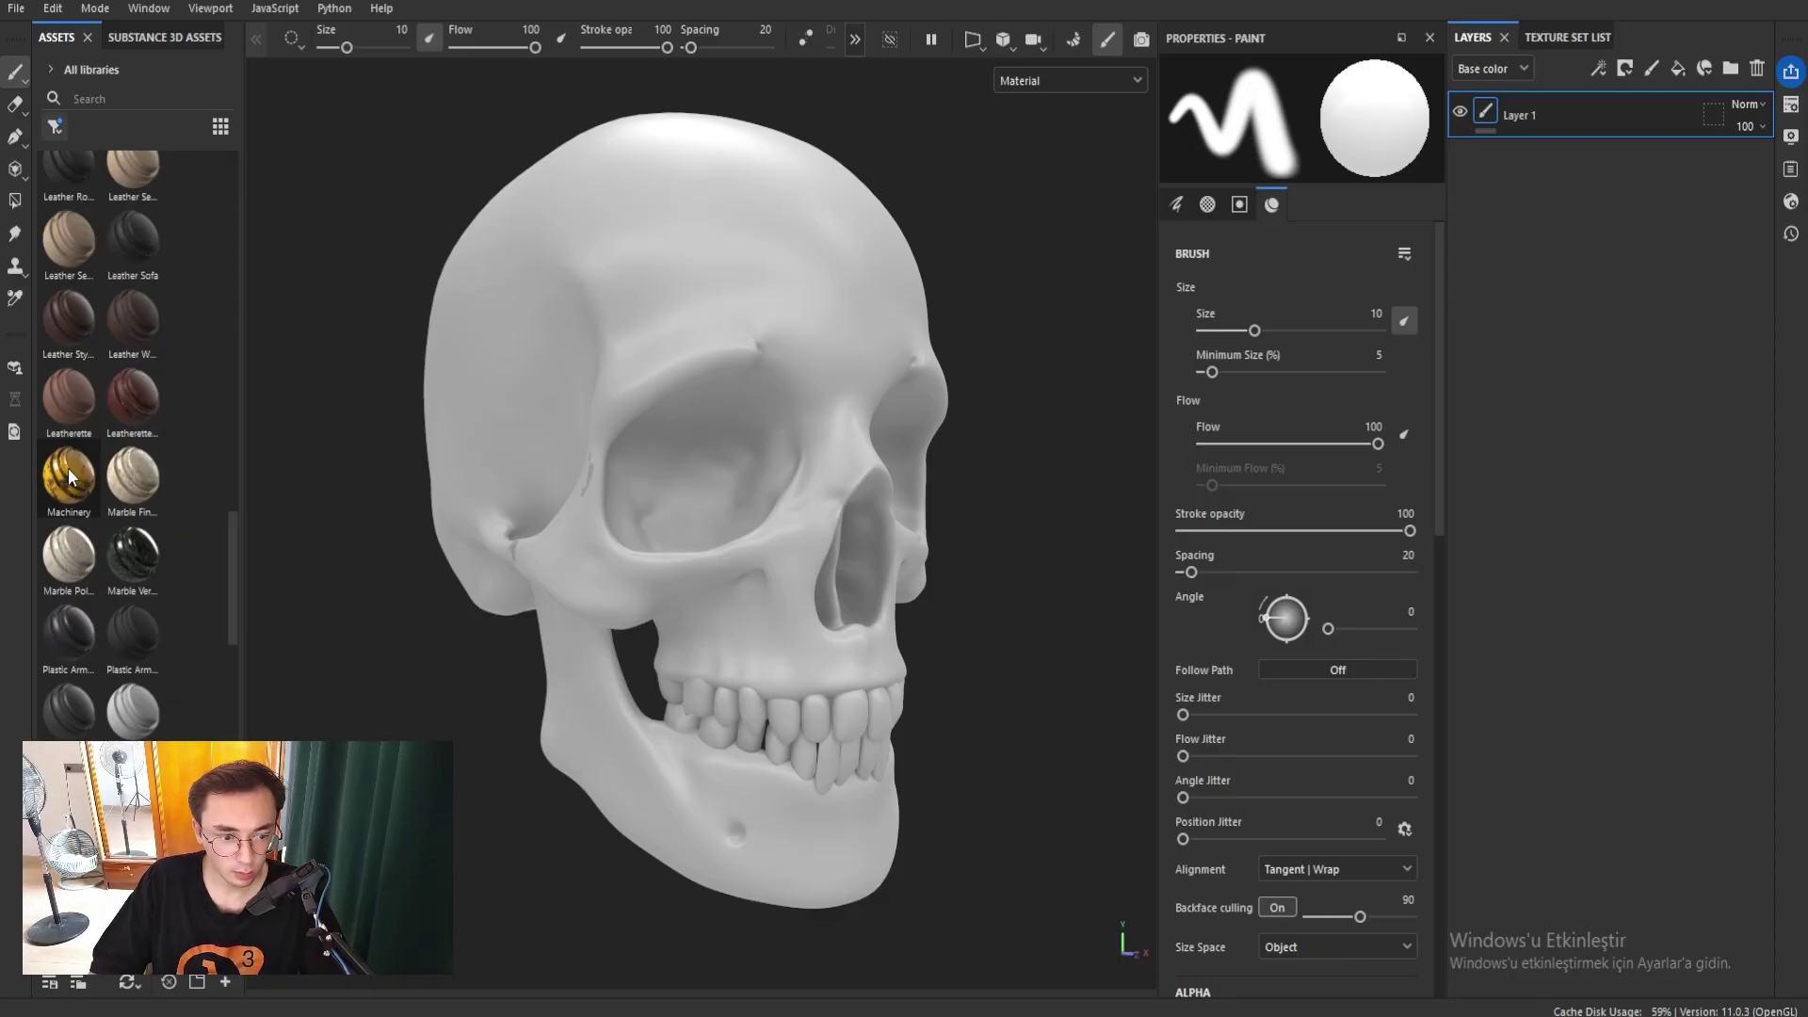
{"action": "mouse_move", "coordinate": [68, 477]}
{"action": "left_mouse_down"}
{"action": "mouse_move", "coordinate": [1267, 302]}
{"action": "mouse_move", "coordinate": [1577, 214]}
{"action": "left_mouse_up"}
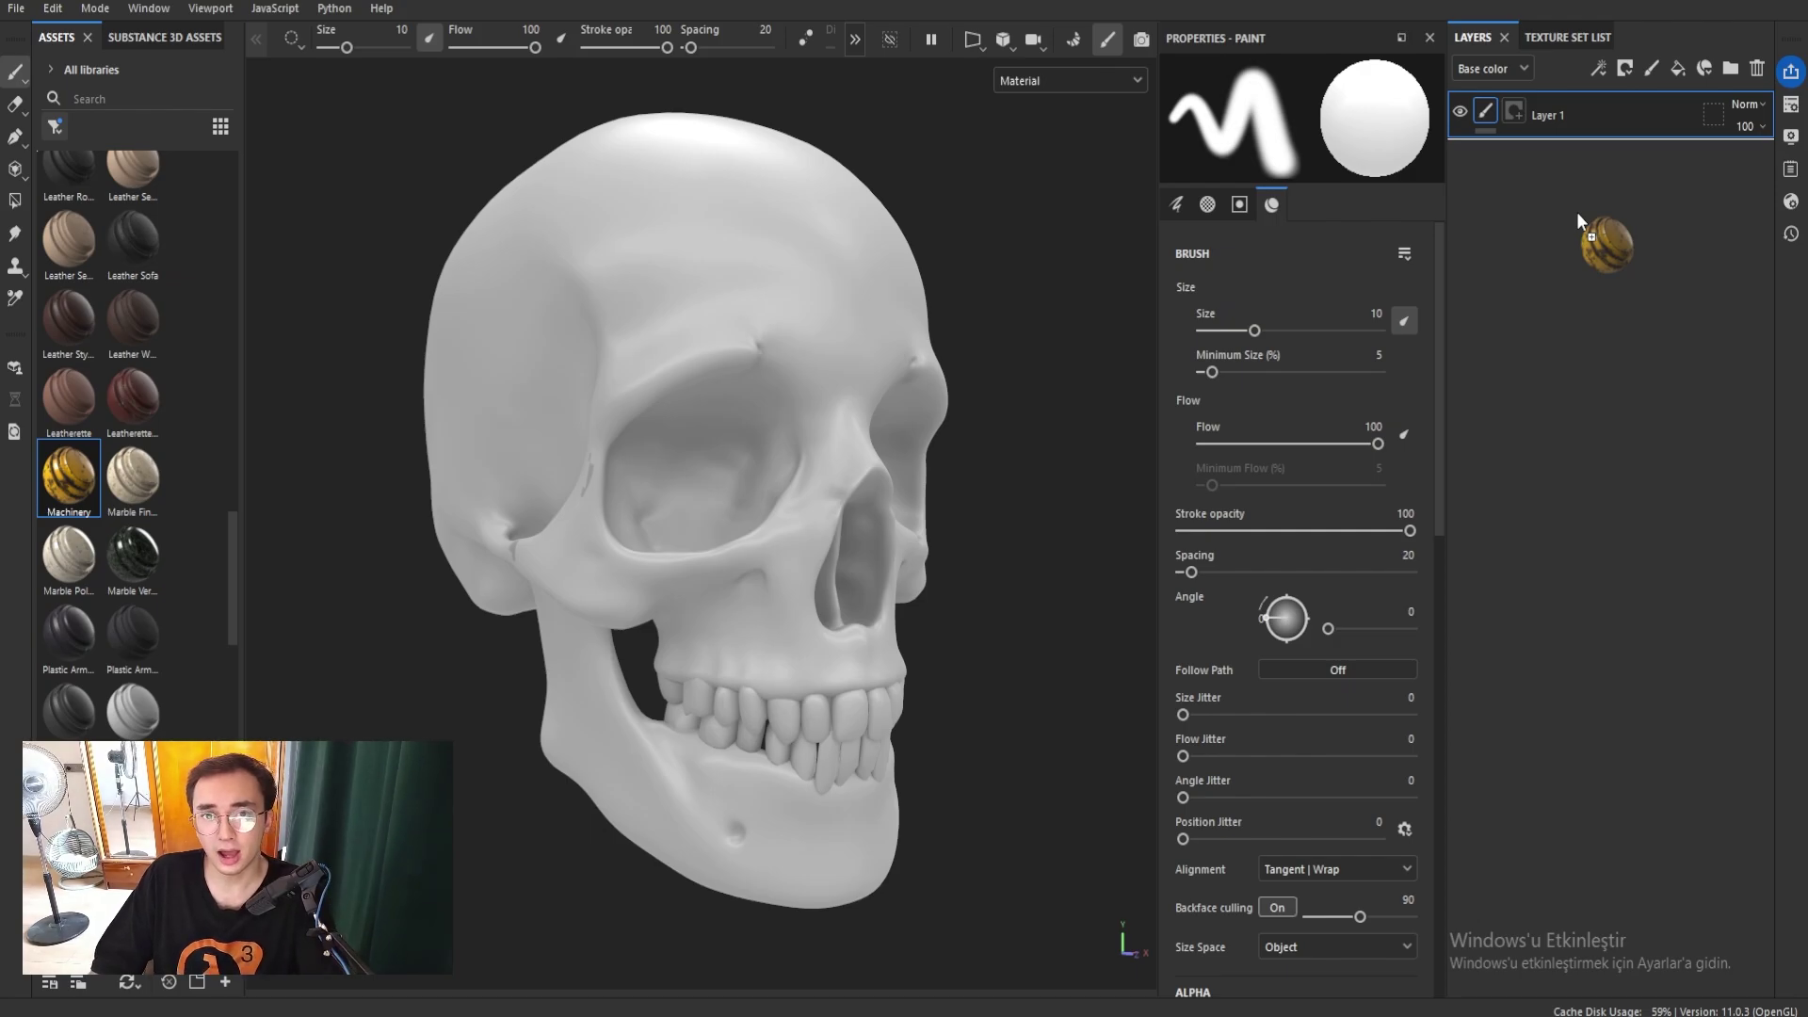
{"action": "left_click_drag", "start_coordinate": [1577, 213], "coordinate": [1573, 214]}
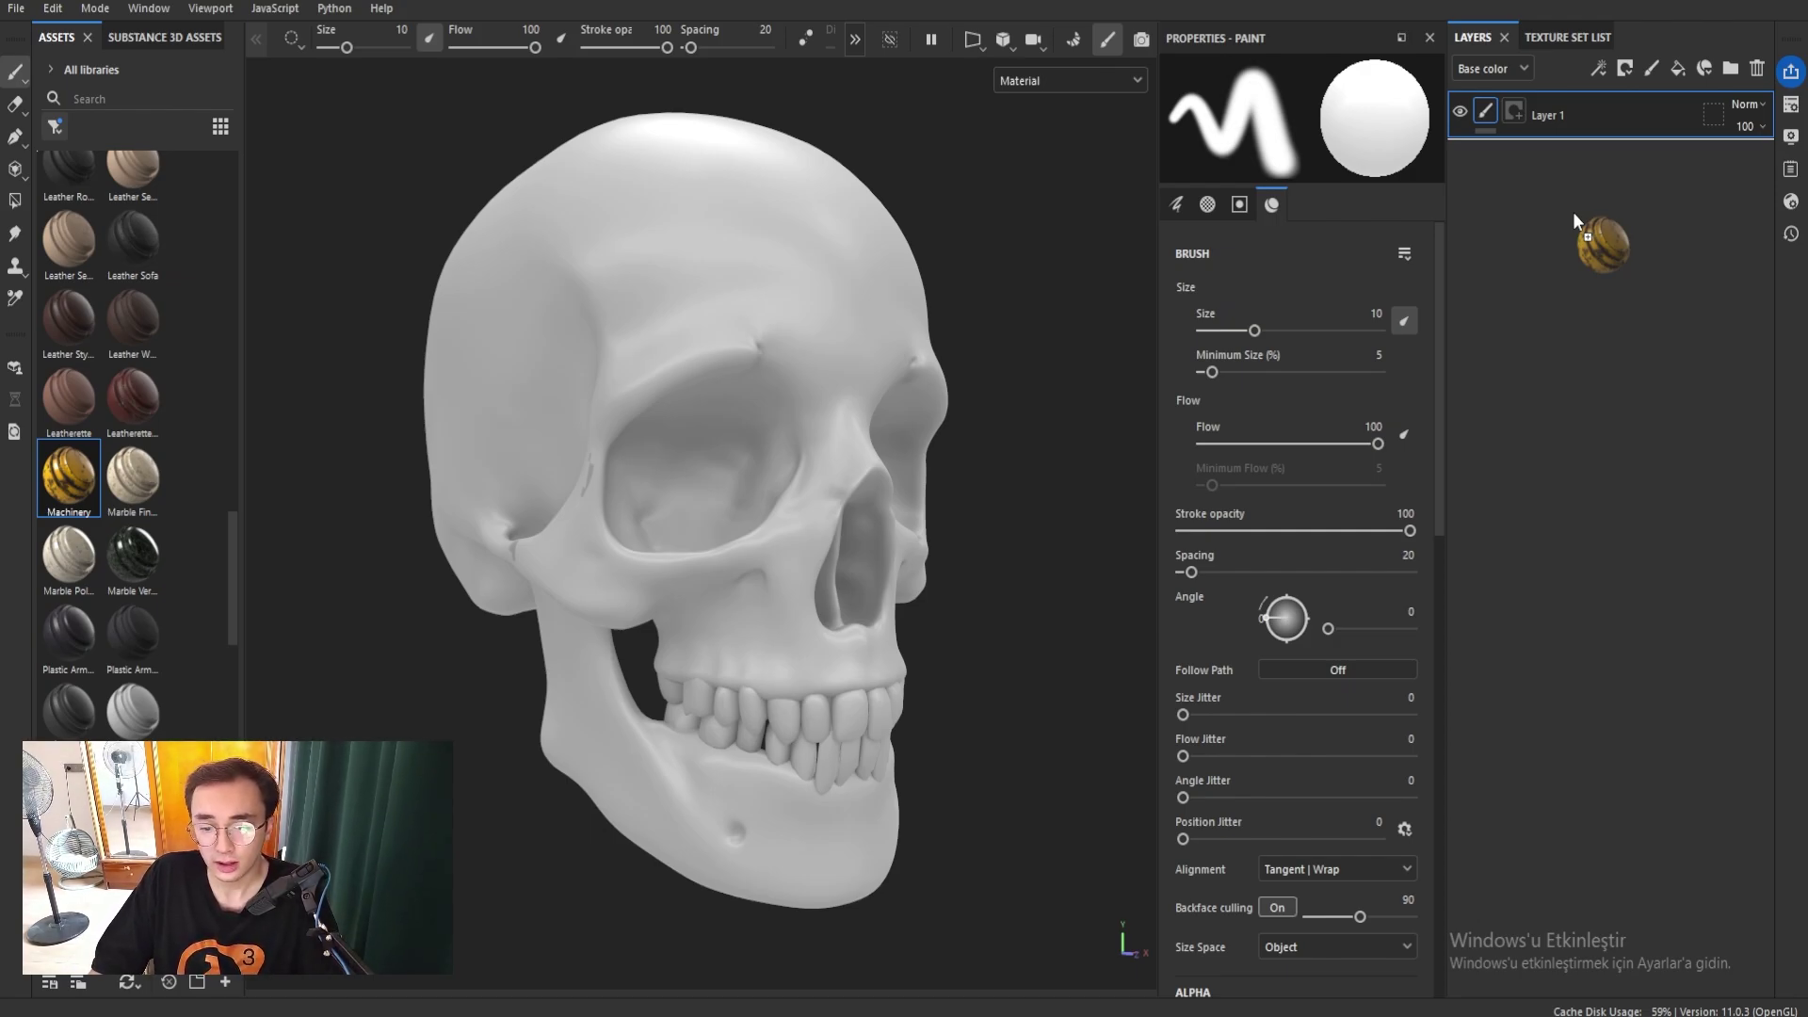
{"action": "left_click_drag", "start_coordinate": [1573, 212], "coordinate": [1572, 213]}
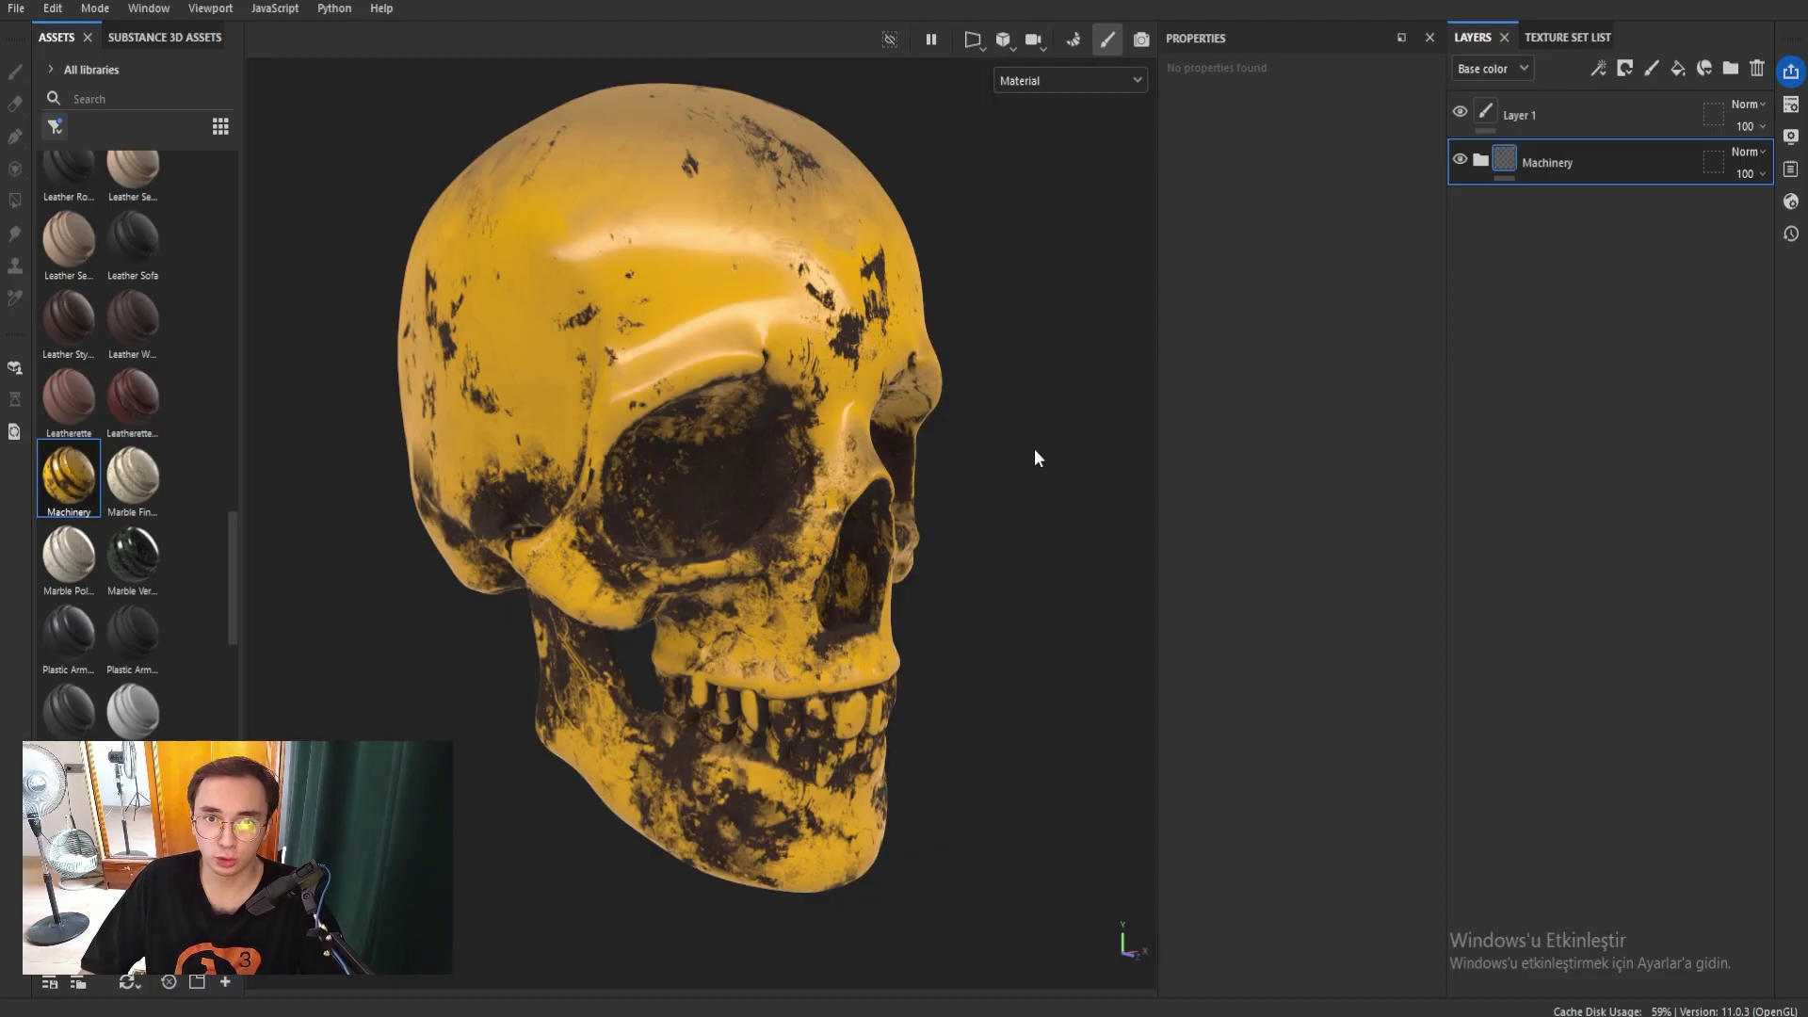
Orbit, zoom and frame the skull to inspect the worn yellow paint from the front.
{"action": "mouse_move", "coordinate": [1034, 448]}
{"action": "left_mouse_down", "text": "alt"}
{"action": "mouse_move", "coordinate": [929, 504]}
{"action": "mouse_move", "coordinate": [786, 723]}
{"action": "left_mouse_up", "text": "alt"}
{"action": "scroll", "coordinate": [793, 721], "scroll_direction": "up", "scroll_amount": 3}
{"action": "scroll", "coordinate": [848, 601], "scroll_direction": "up", "scroll_amount": 3}
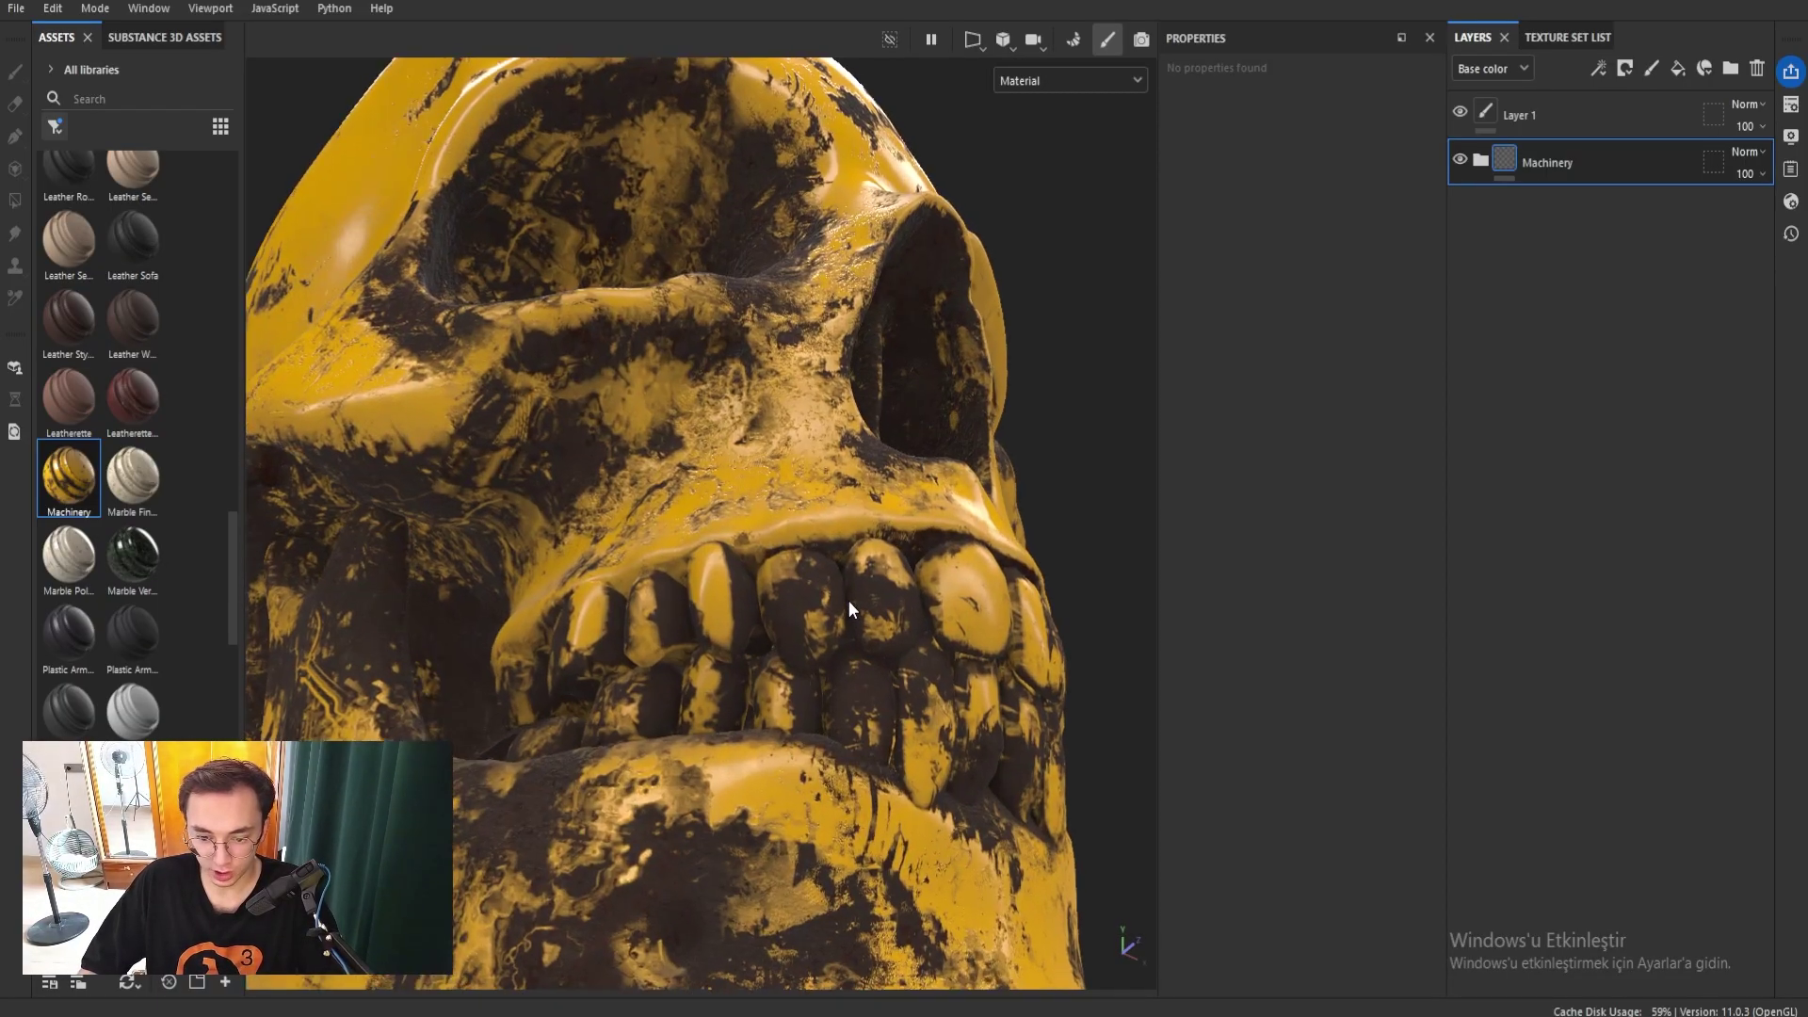
{"action": "scroll", "coordinate": [849, 599], "scroll_direction": "up", "scroll_amount": 3}
{"action": "scroll", "coordinate": [977, 612], "scroll_direction": "up", "scroll_amount": 3}
{"action": "scroll", "coordinate": [976, 615], "scroll_direction": "up", "scroll_amount": 3}
{"action": "scroll", "coordinate": [973, 636], "scroll_direction": "up", "scroll_amount": 4}
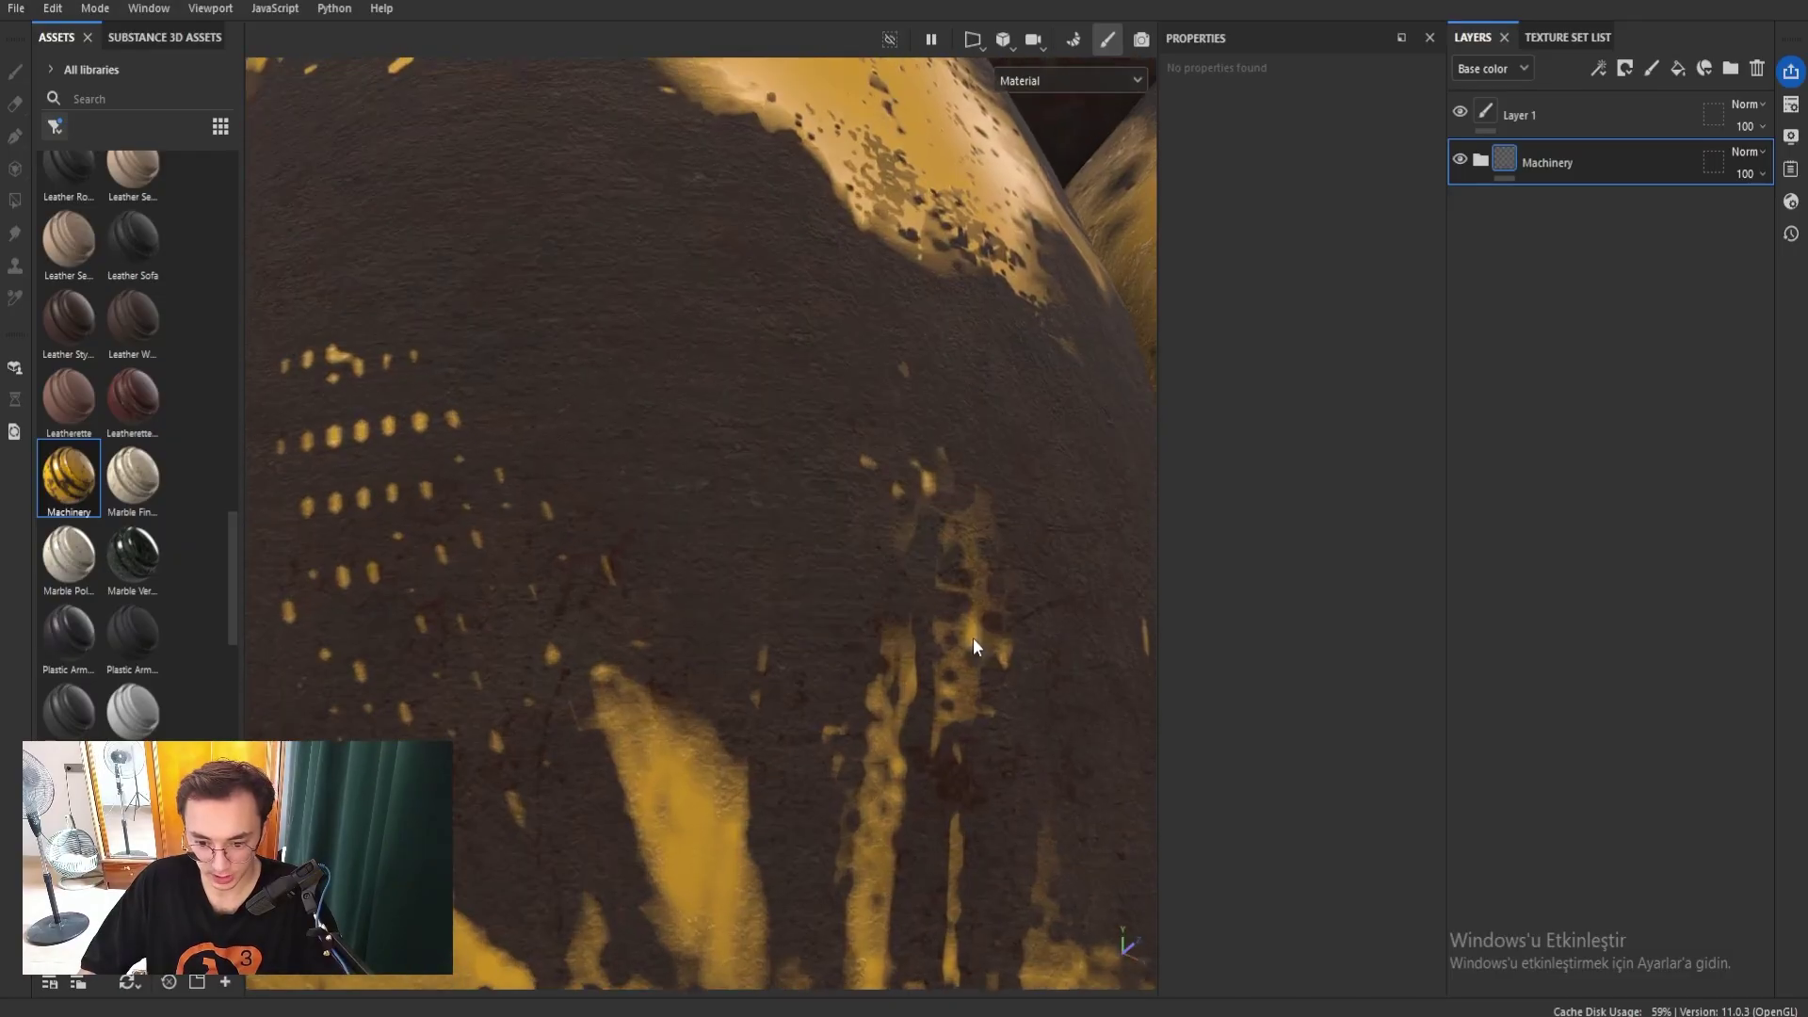
{"action": "scroll", "coordinate": [974, 639], "scroll_direction": "up", "scroll_amount": 3}
{"action": "mouse_move", "coordinate": [973, 639]}
{"action": "left_mouse_down", "text": "alt"}
{"action": "mouse_move", "coordinate": [928, 634]}
{"action": "mouse_move", "coordinate": [794, 505]}
{"action": "mouse_move", "coordinate": [835, 585]}
{"action": "mouse_move", "coordinate": [855, 779]}
{"action": "mouse_move", "coordinate": [878, 781]}
{"action": "mouse_move", "coordinate": [881, 417]}
{"action": "left_mouse_up", "text": "alt"}
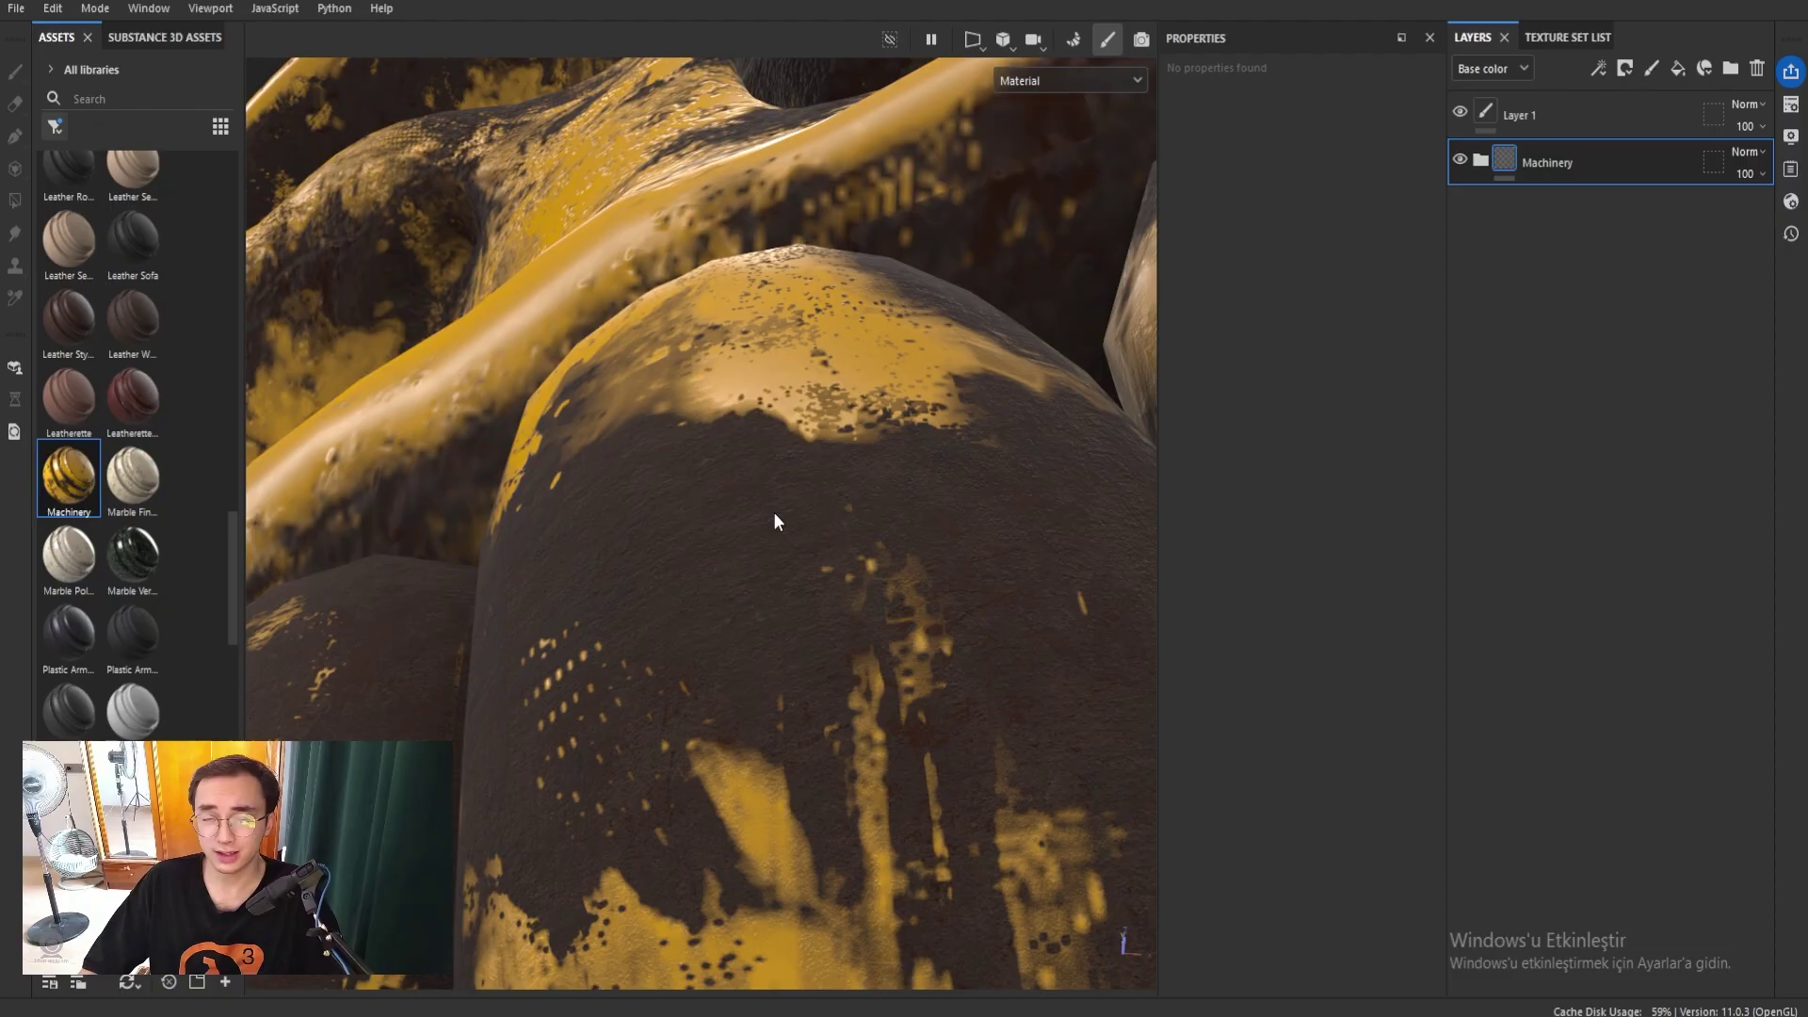
{"action": "key", "text": "f"}
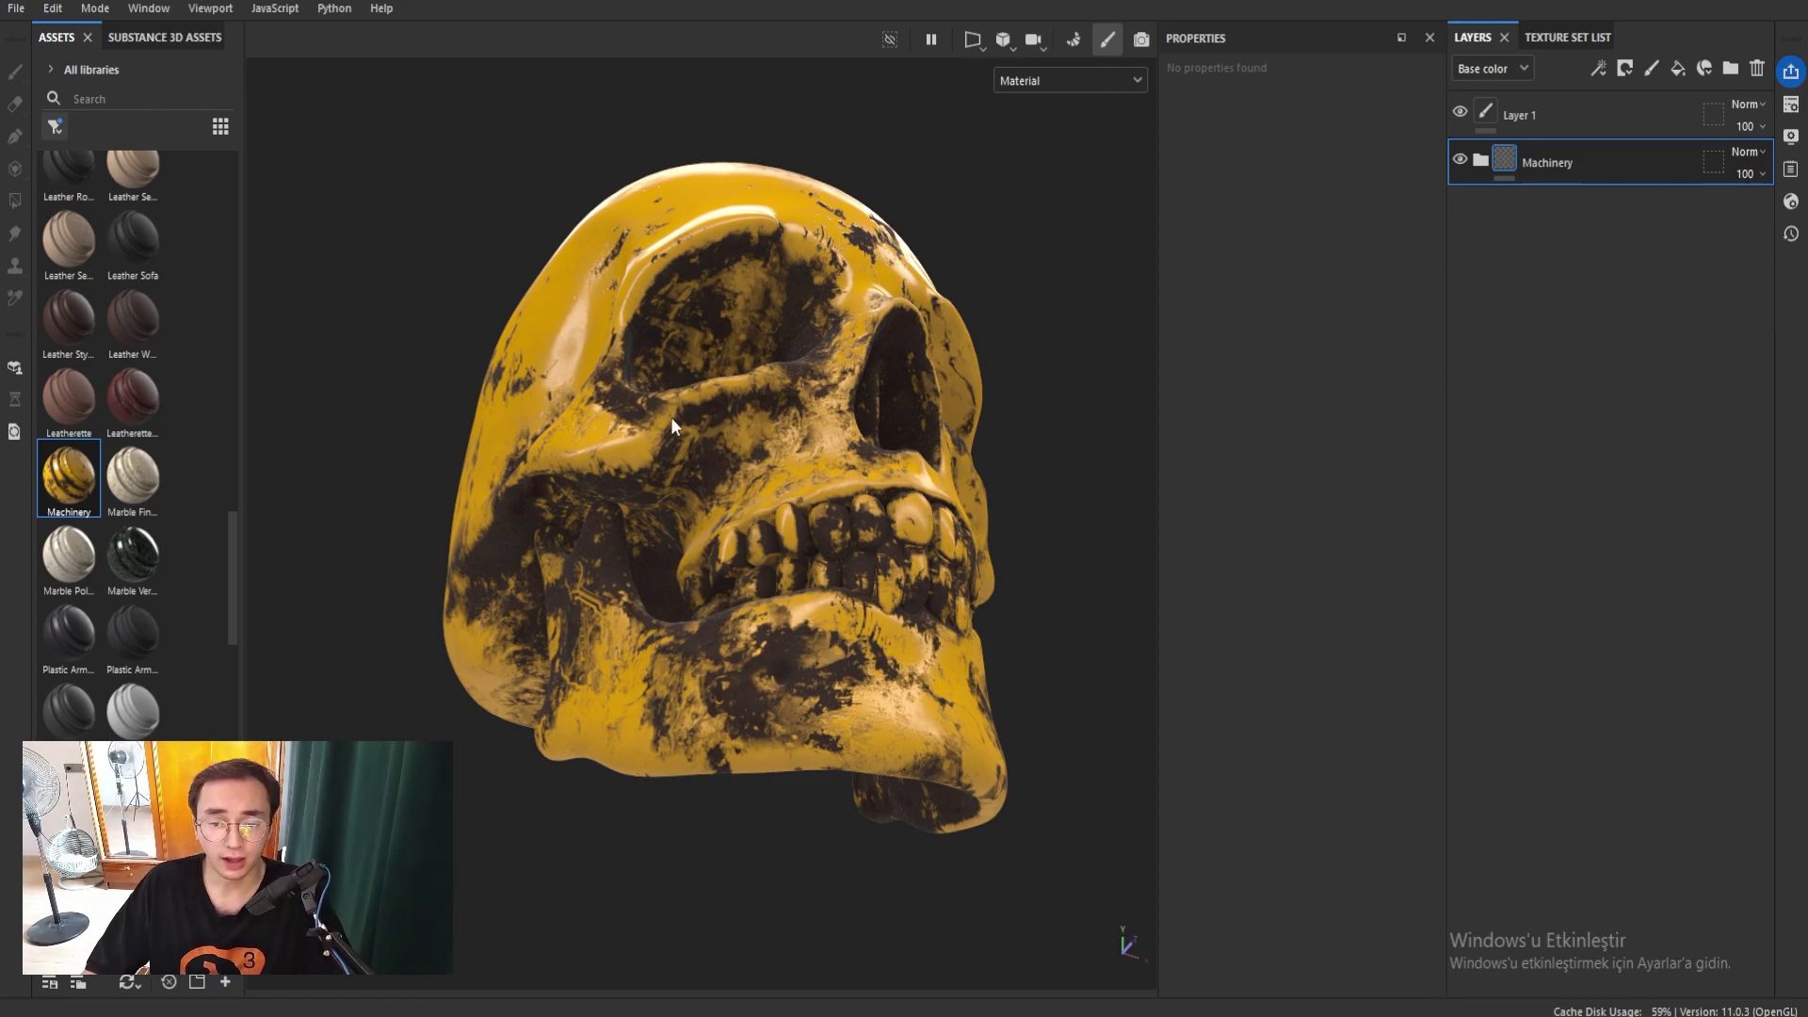
{"action": "left_click_drag", "start_coordinate": [670, 417], "coordinate": [781, 109], "text": "alt"}
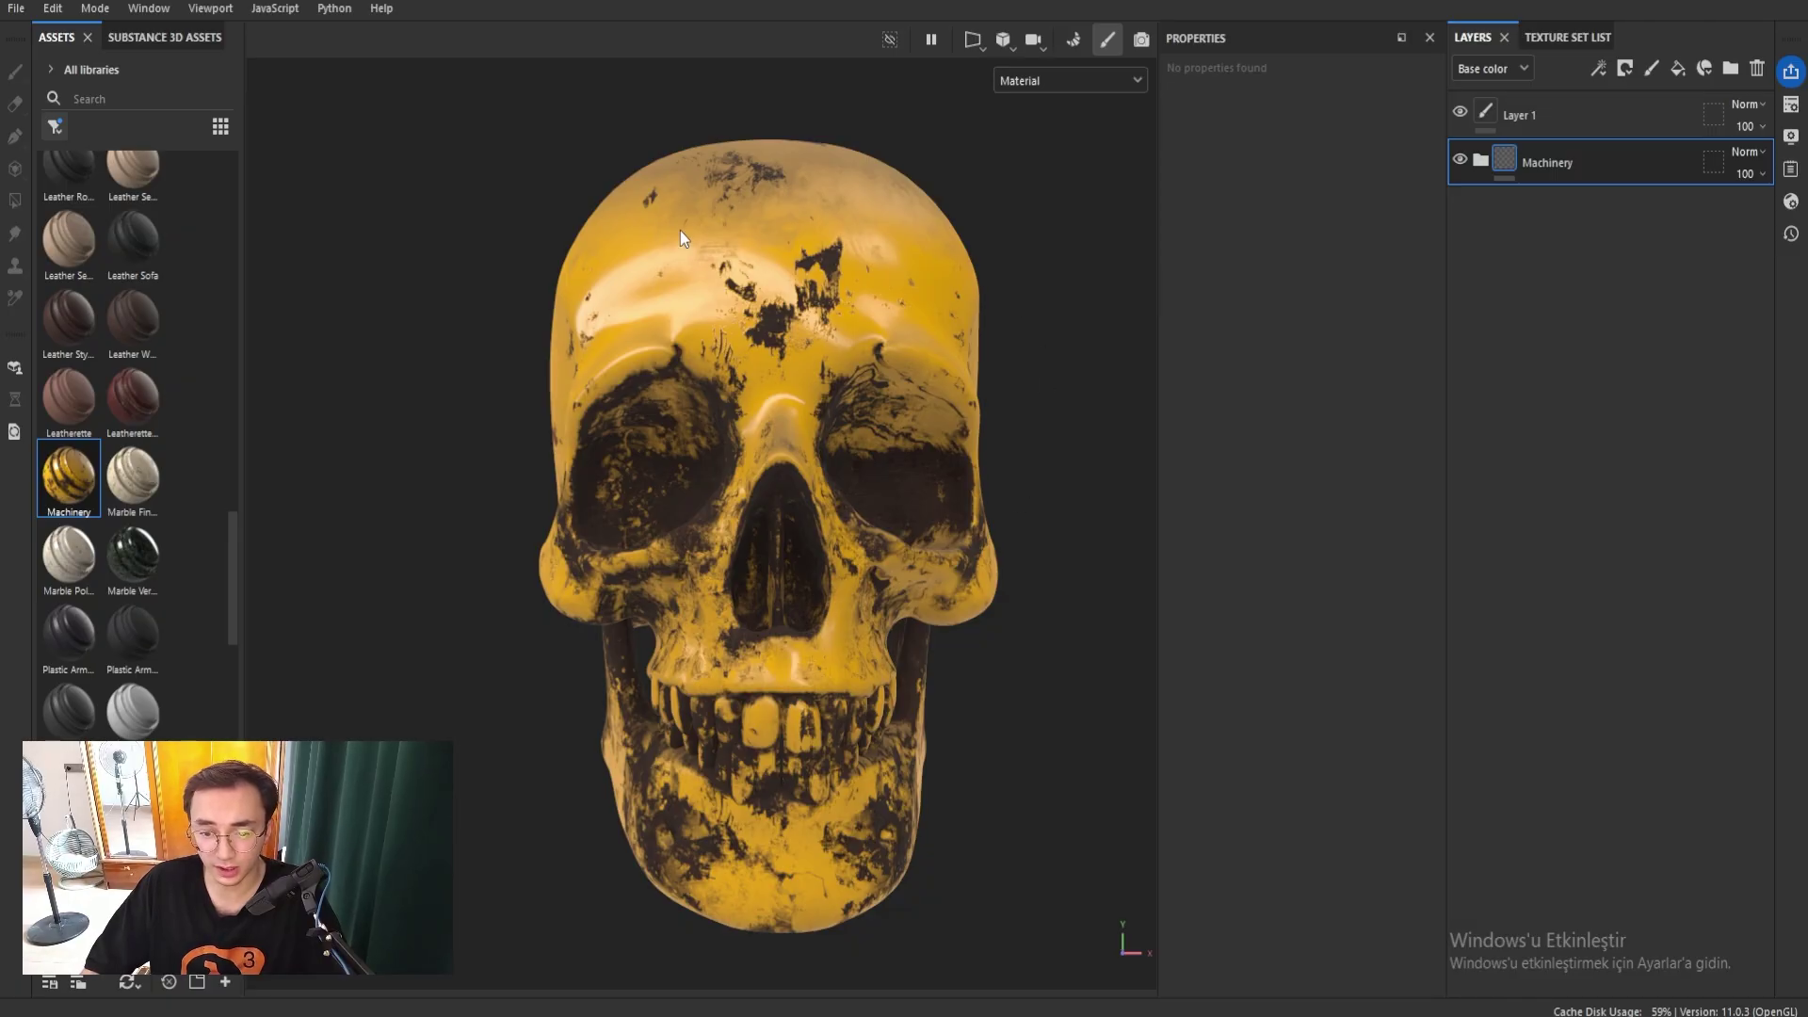
{"action": "key", "text": "ctrl+z"}
{"action": "left_click_drag", "start_coordinate": [488, 559], "coordinate": [776, 458], "text": "alt"}
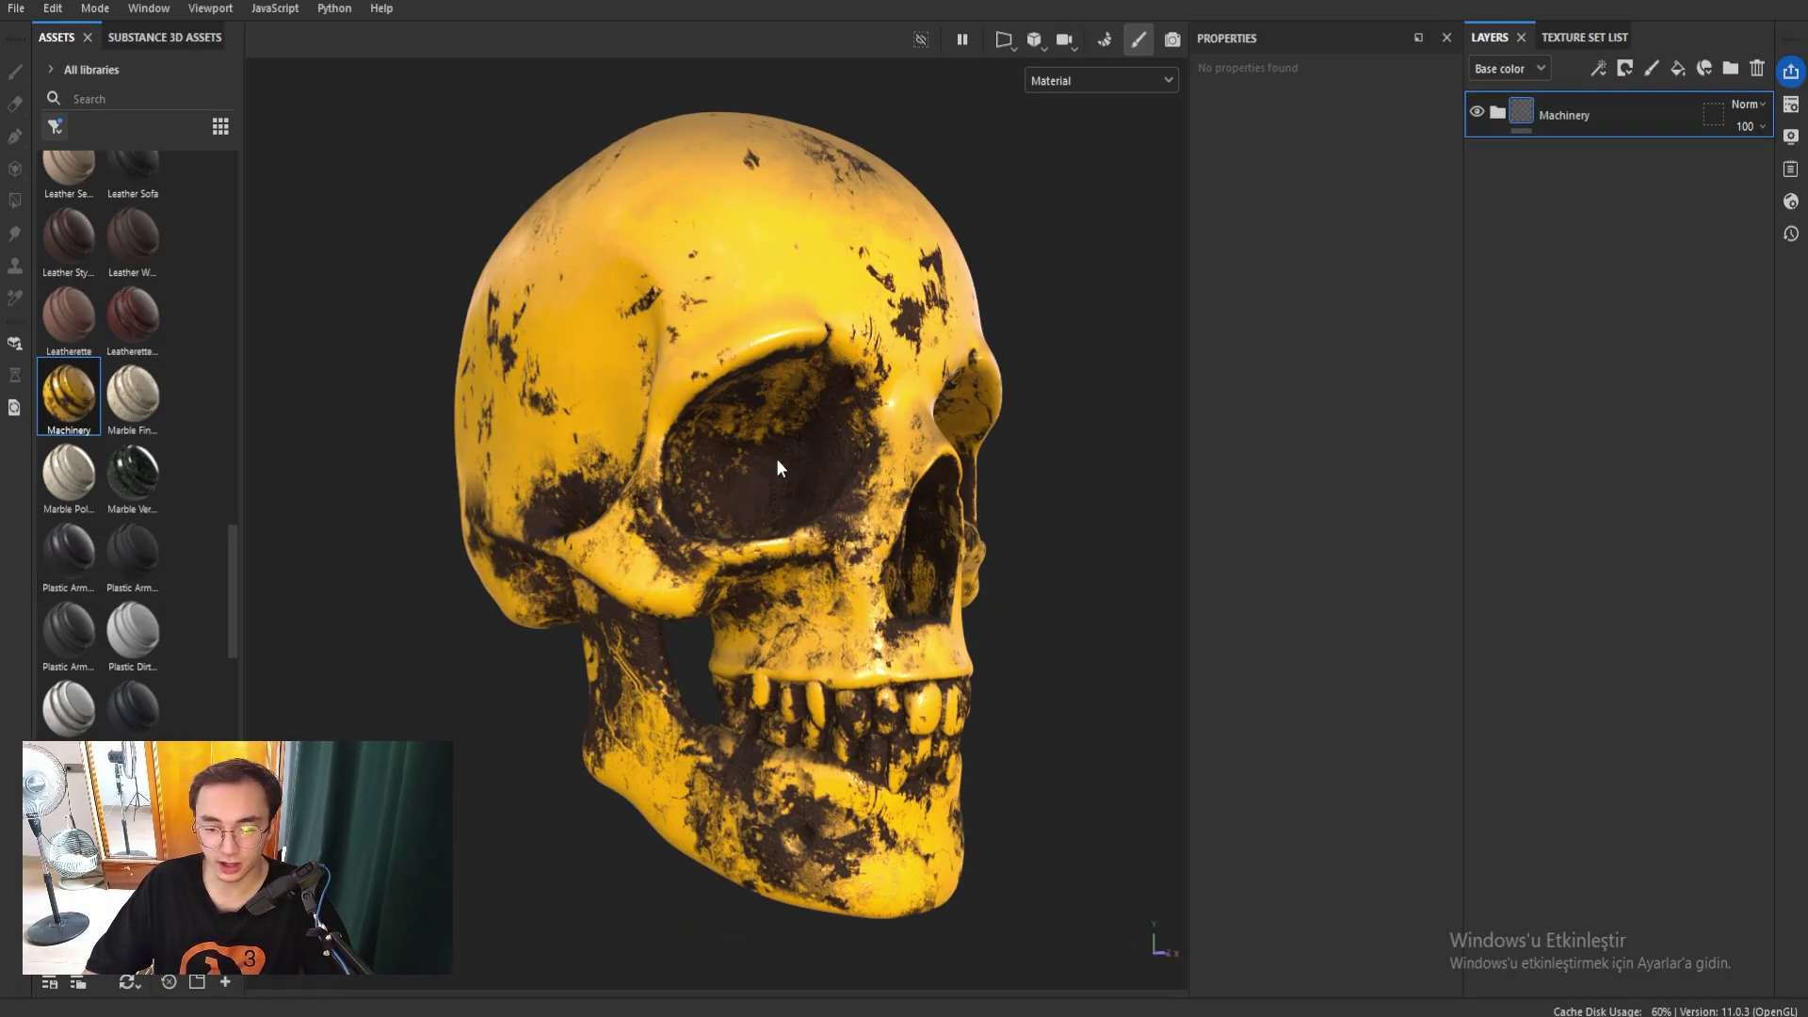
{"action": "left_click_drag", "start_coordinate": [778, 465], "coordinate": [832, 485], "text": "alt"}
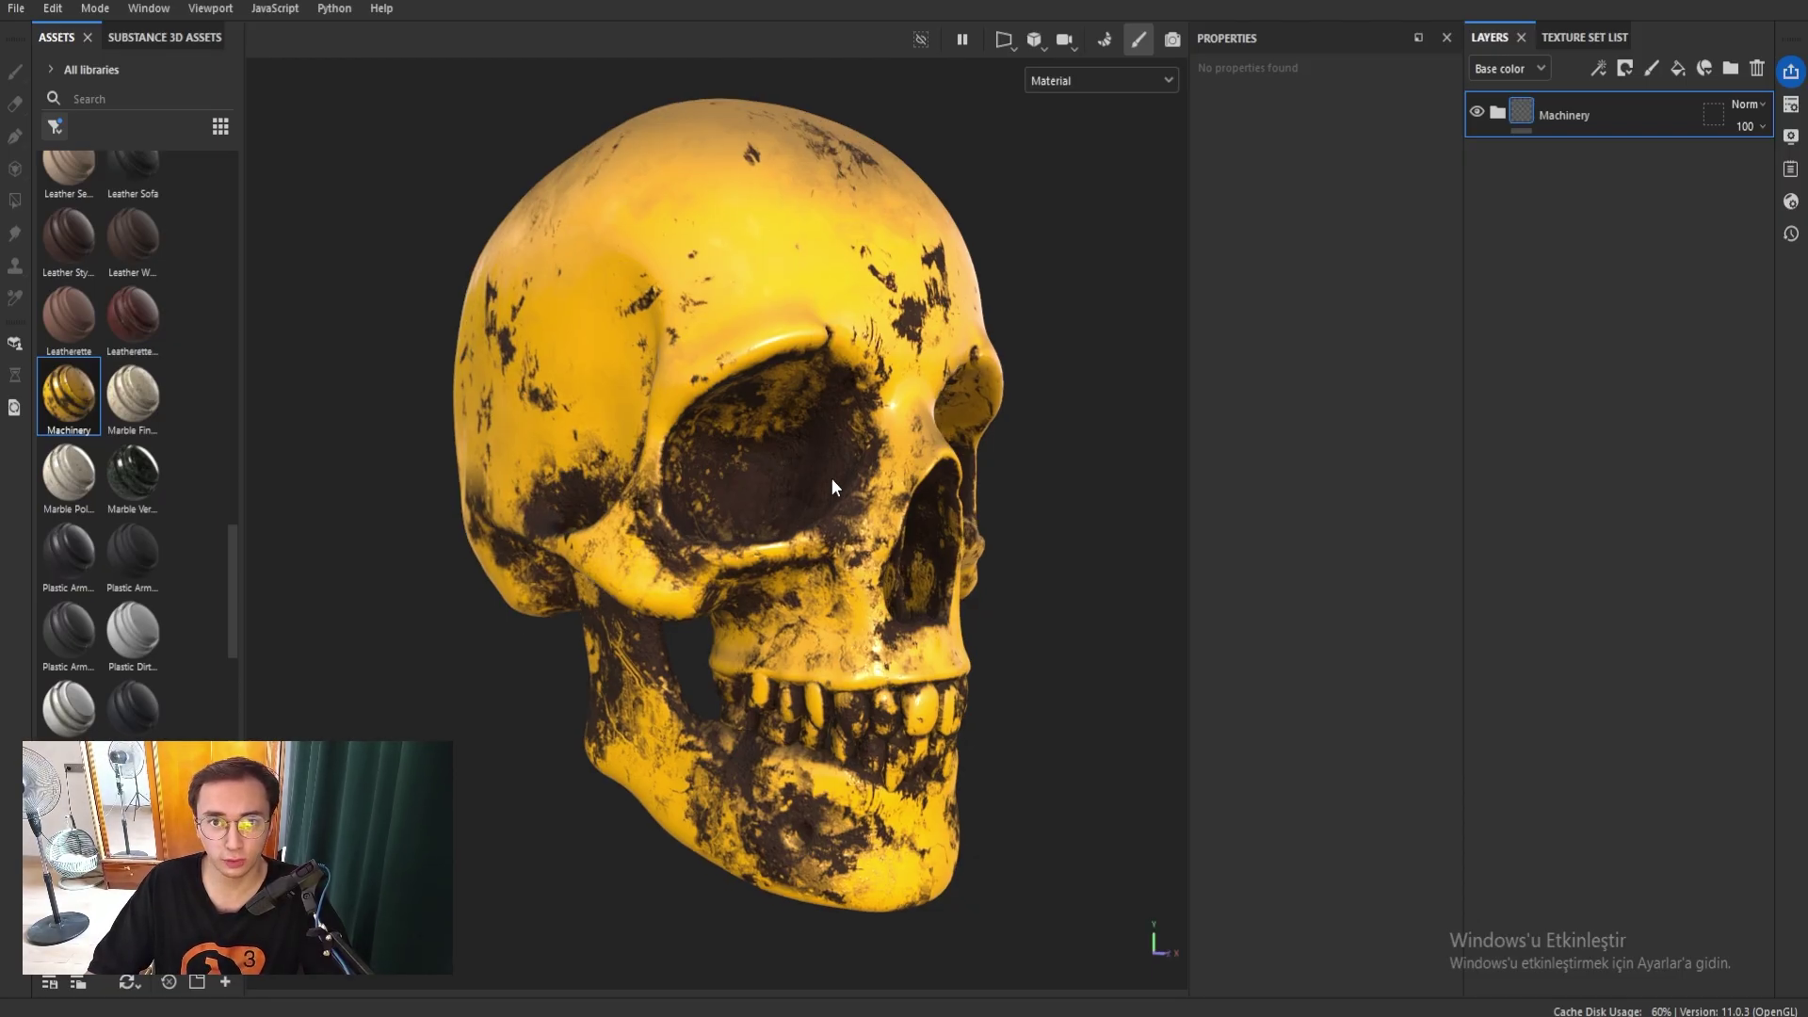
{"action": "scroll", "coordinate": [832, 487], "scroll_direction": "up", "scroll_amount": 3}
{"action": "scroll", "coordinate": [831, 487], "scroll_direction": "up", "scroll_amount": 3}
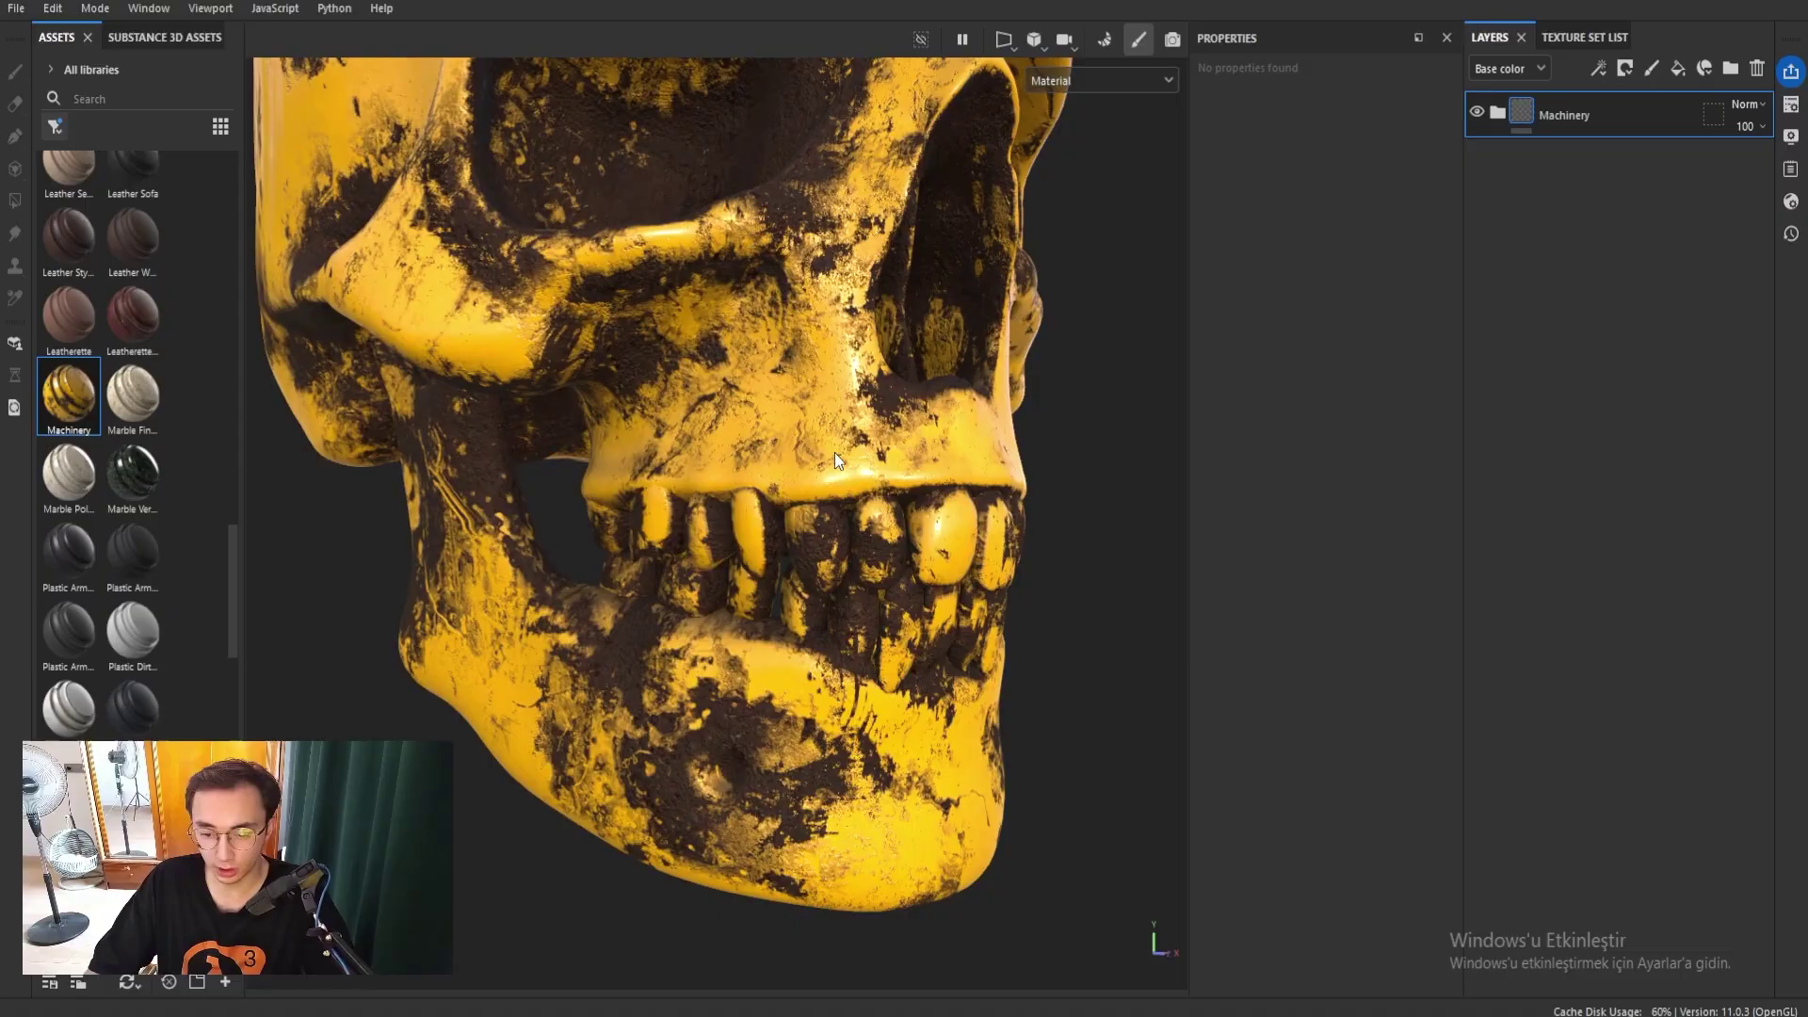
{"action": "scroll", "coordinate": [836, 489], "scroll_direction": "up", "scroll_amount": 2}
{"action": "scroll", "coordinate": [839, 496], "scroll_direction": "up", "scroll_amount": 2}
{"action": "scroll", "coordinate": [822, 561], "scroll_direction": "up", "scroll_amount": 3}
{"action": "scroll", "coordinate": [732, 313], "scroll_direction": "up", "scroll_amount": 2}
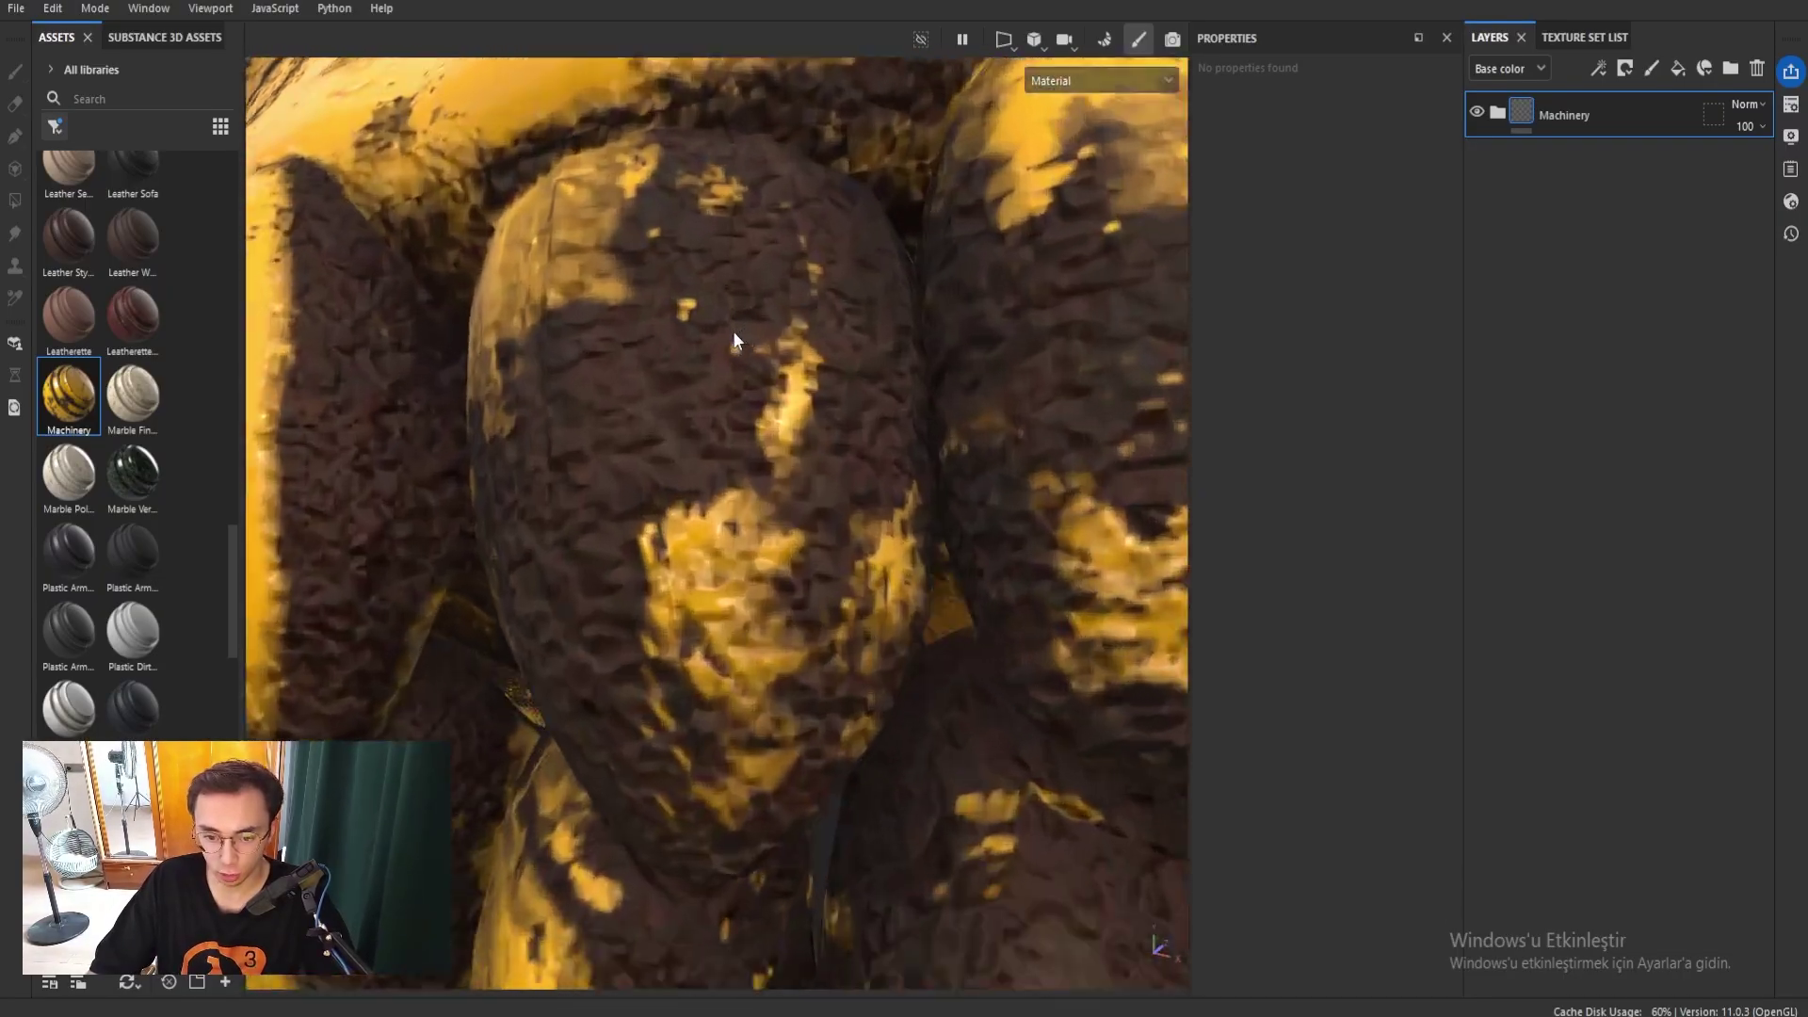
{"action": "middle_click_drag", "start_coordinate": [662, 366], "coordinate": [940, 339]}
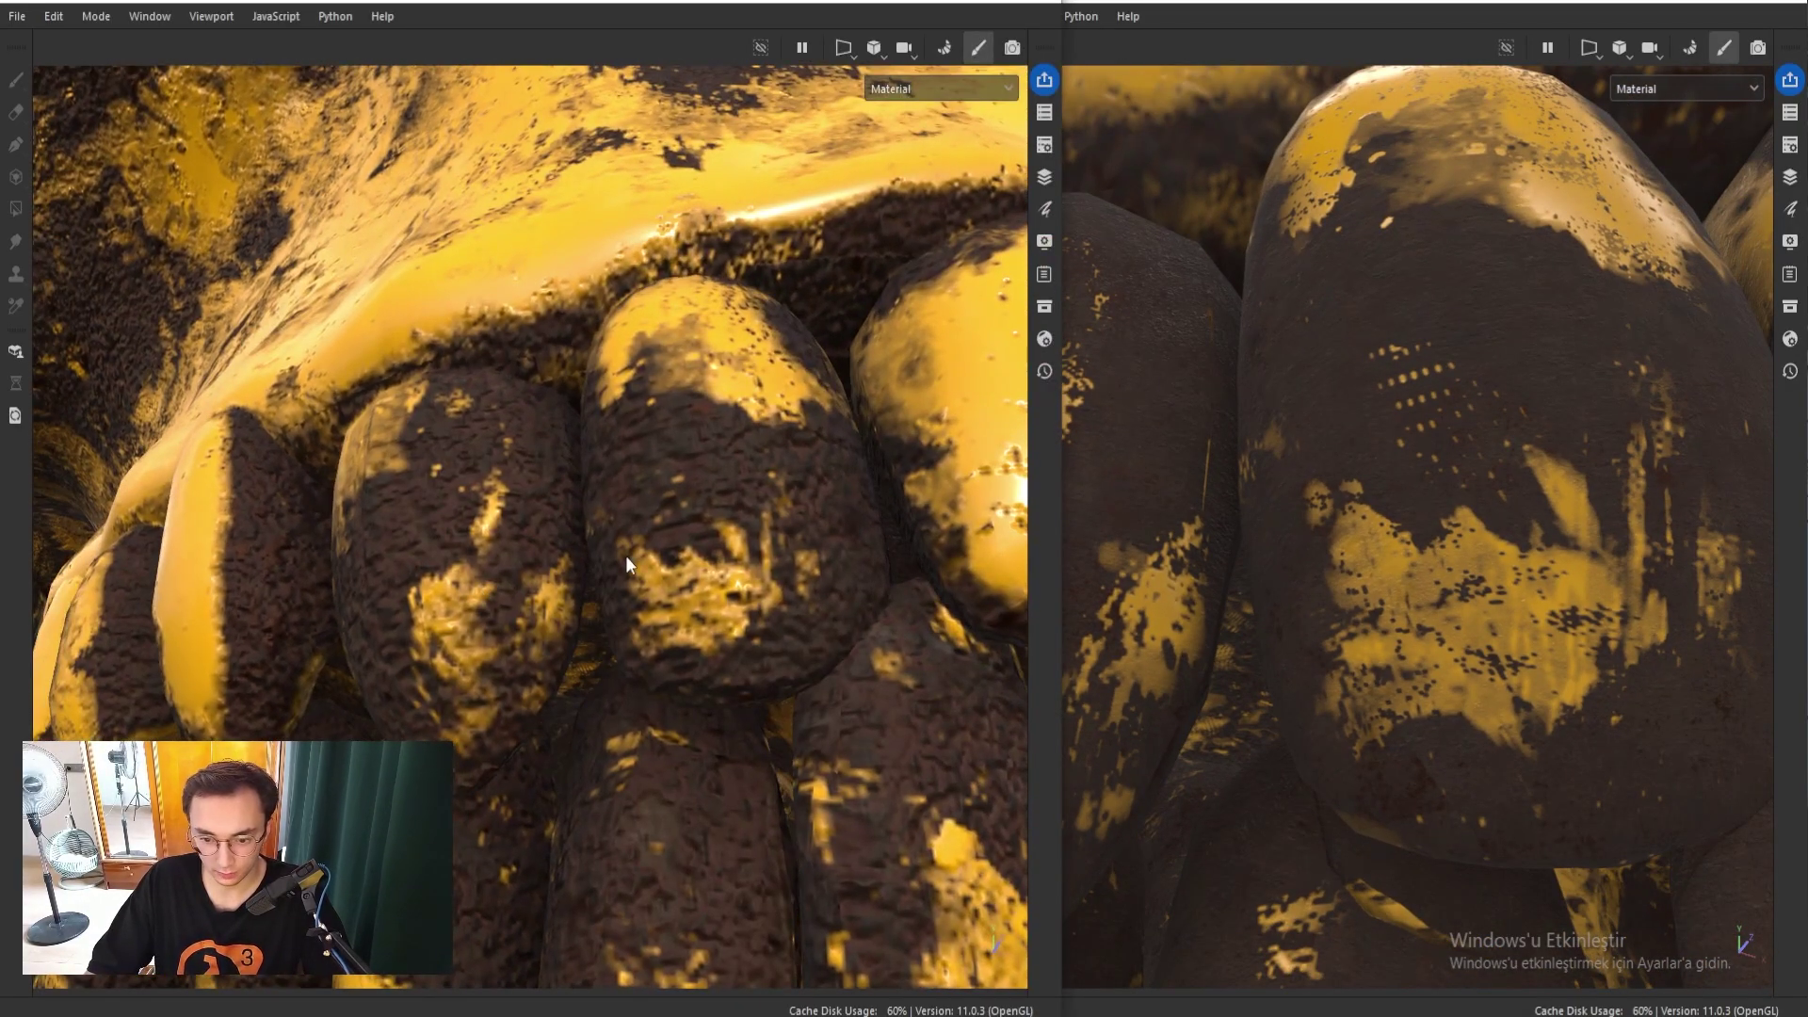
{"action": "scroll", "coordinate": [625, 555], "scroll_direction": "up", "scroll_amount": 2}
{"action": "scroll", "coordinate": [614, 597], "scroll_direction": "up", "scroll_amount": 1}
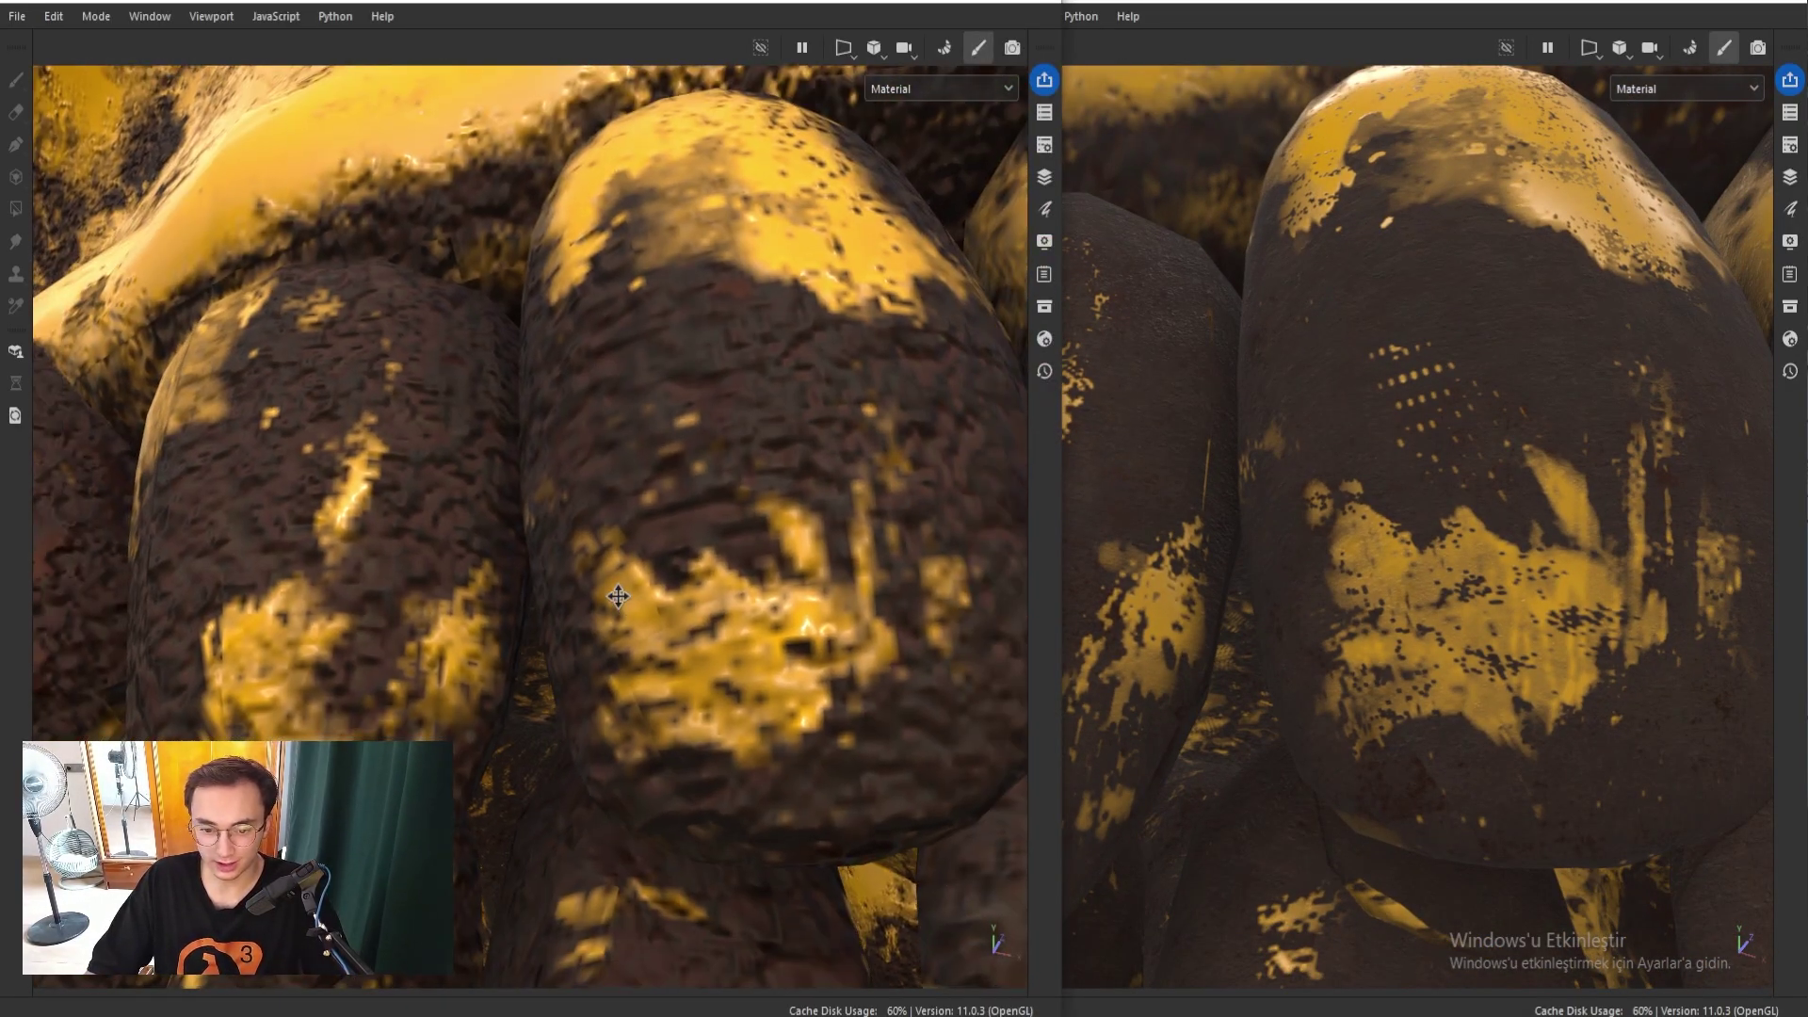
{"action": "scroll", "coordinate": [618, 583], "scroll_direction": "up", "scroll_amount": 2}
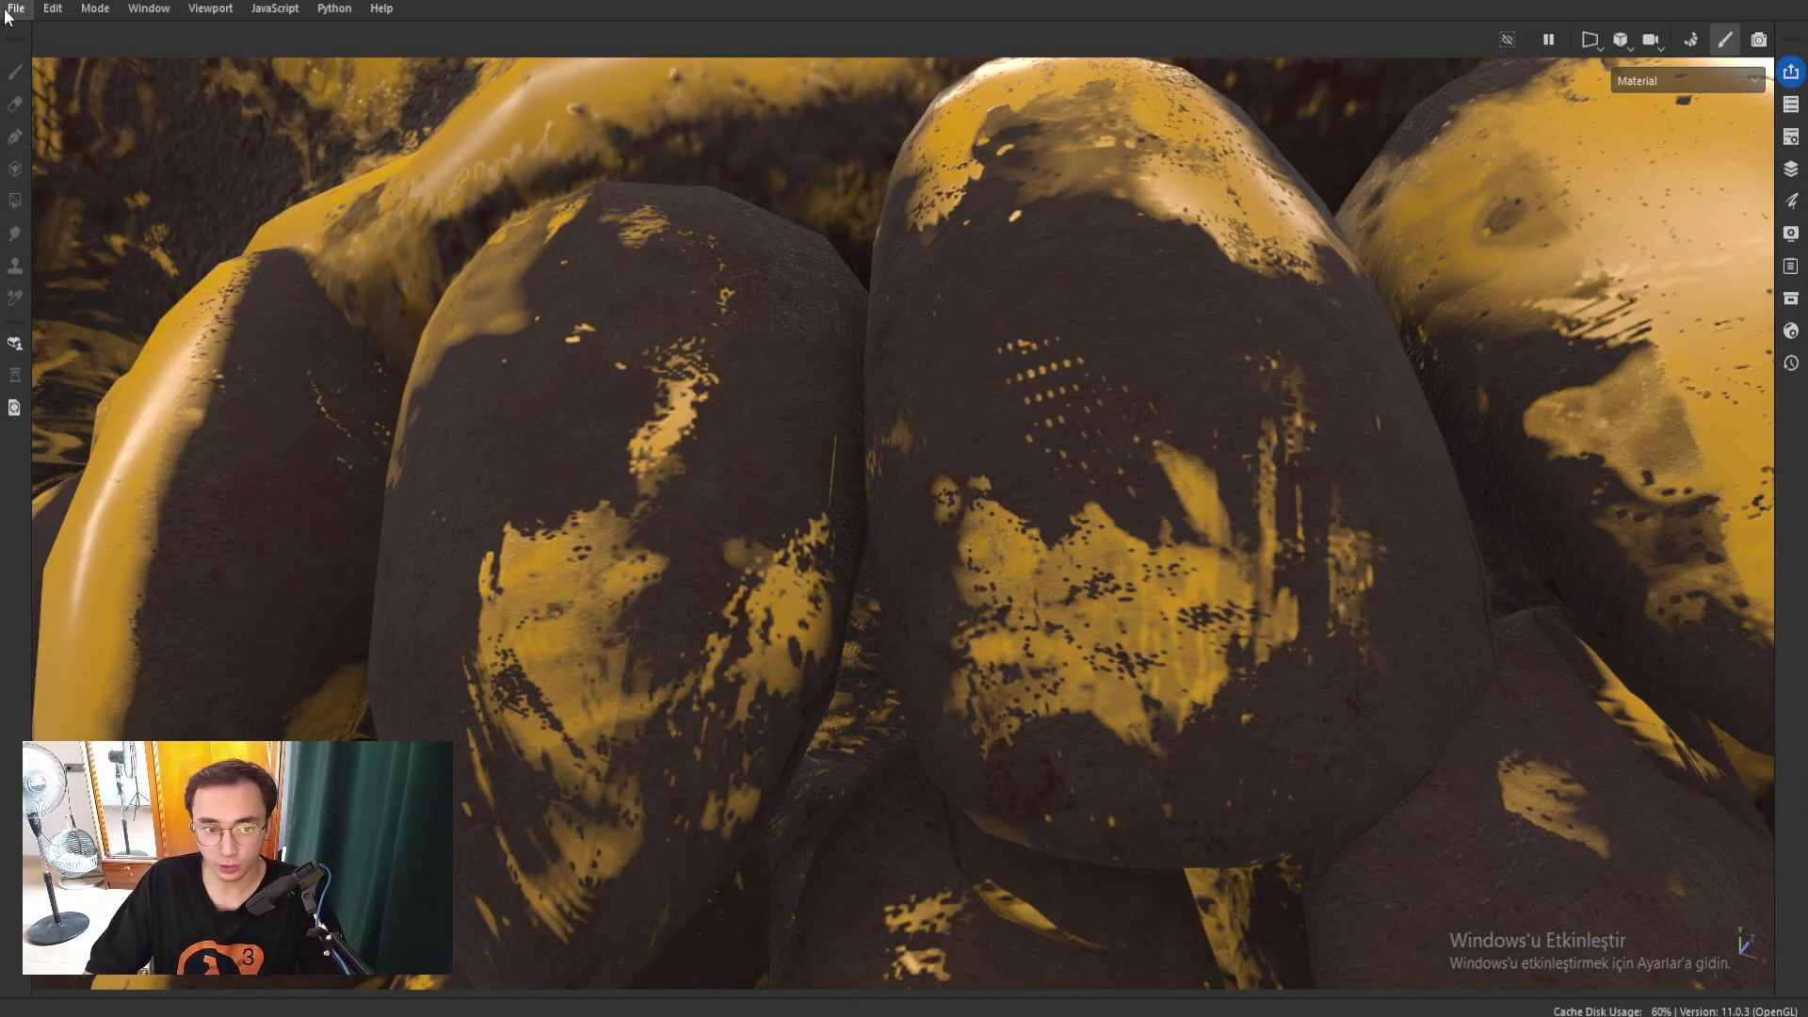
Open the texture export settings and choose the Blender (Principled BSDF) template.
{"action": "left_click", "coordinate": [16, 8]}
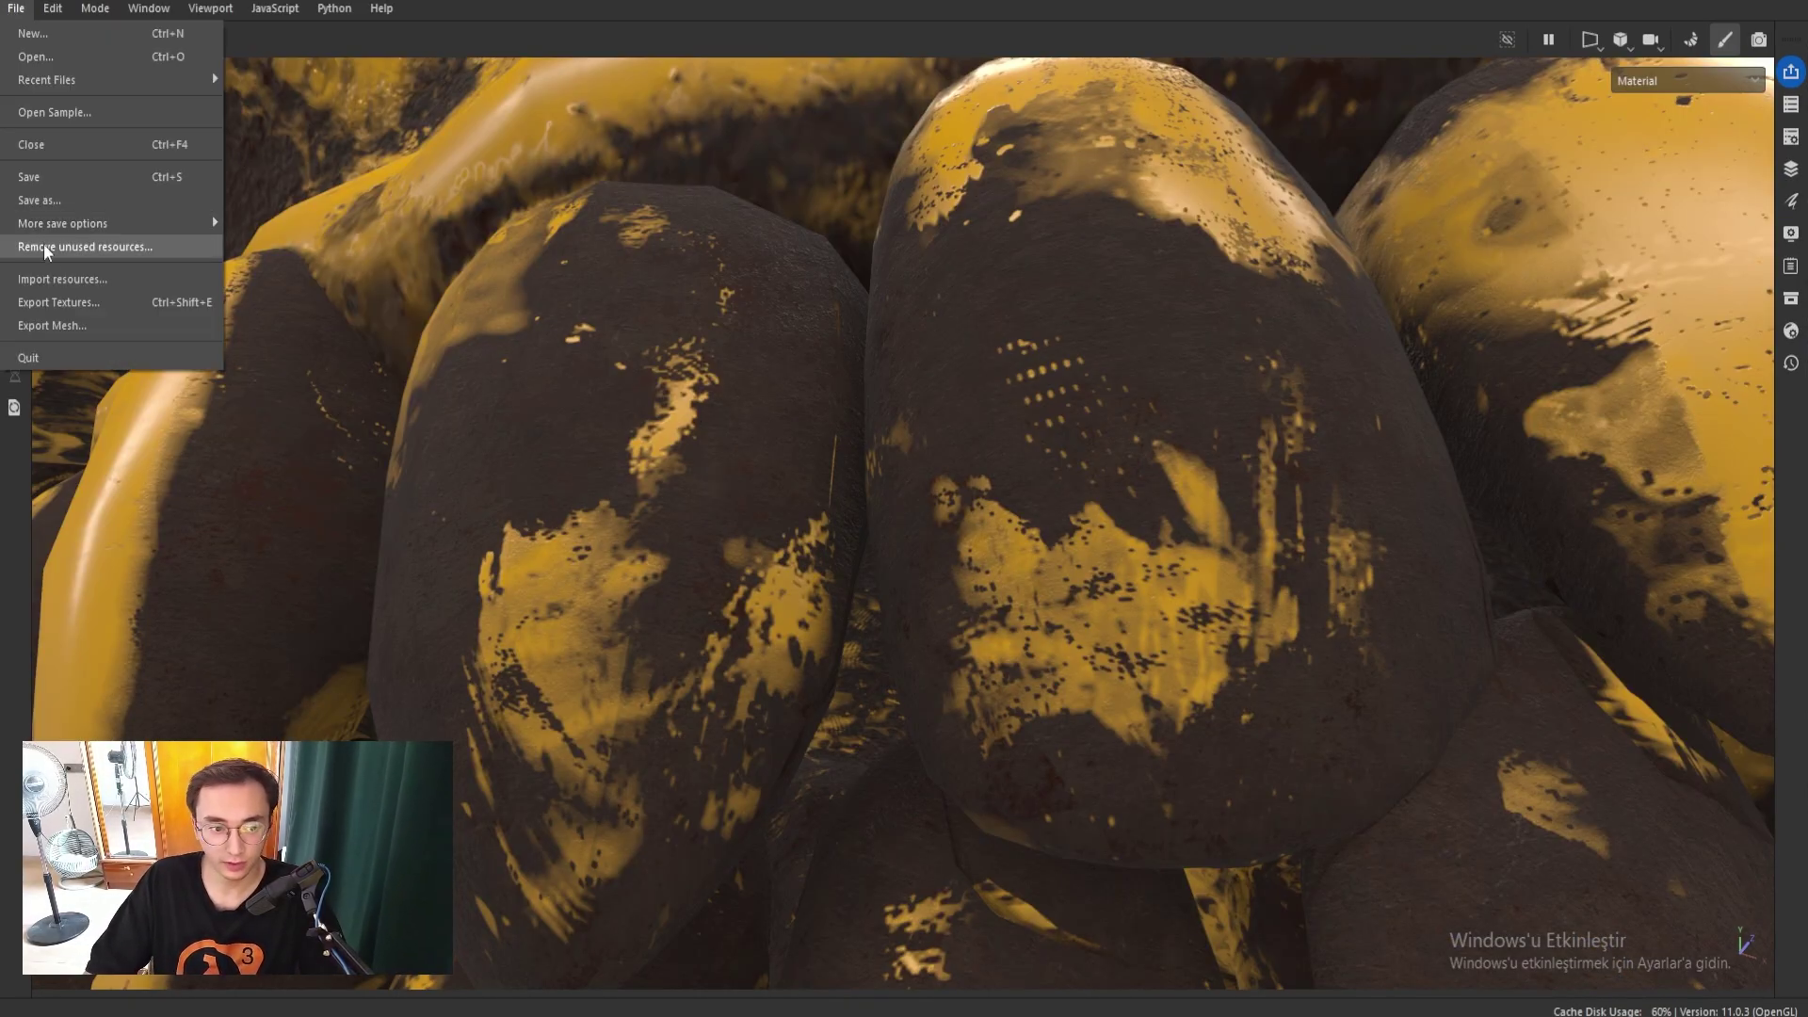
{"action": "left_click", "coordinate": [47, 302]}
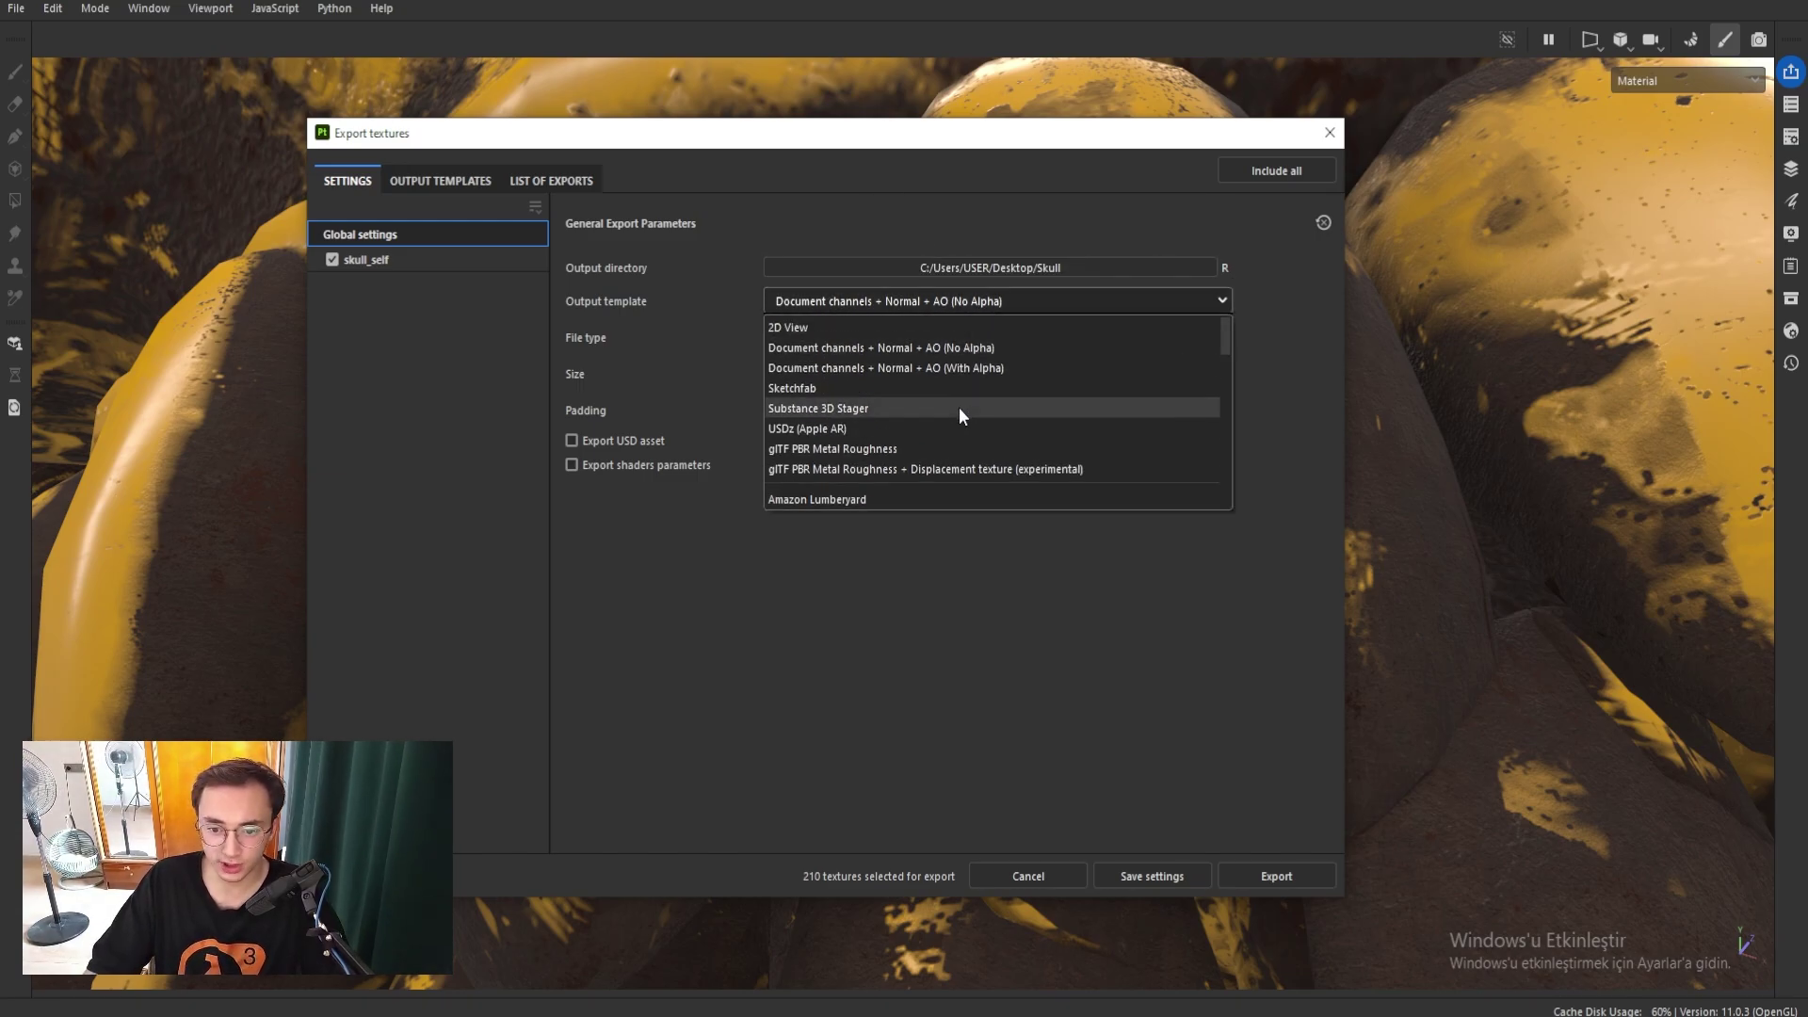
{"action": "scroll", "coordinate": [958, 406], "scroll_direction": "down", "scroll_amount": 2}
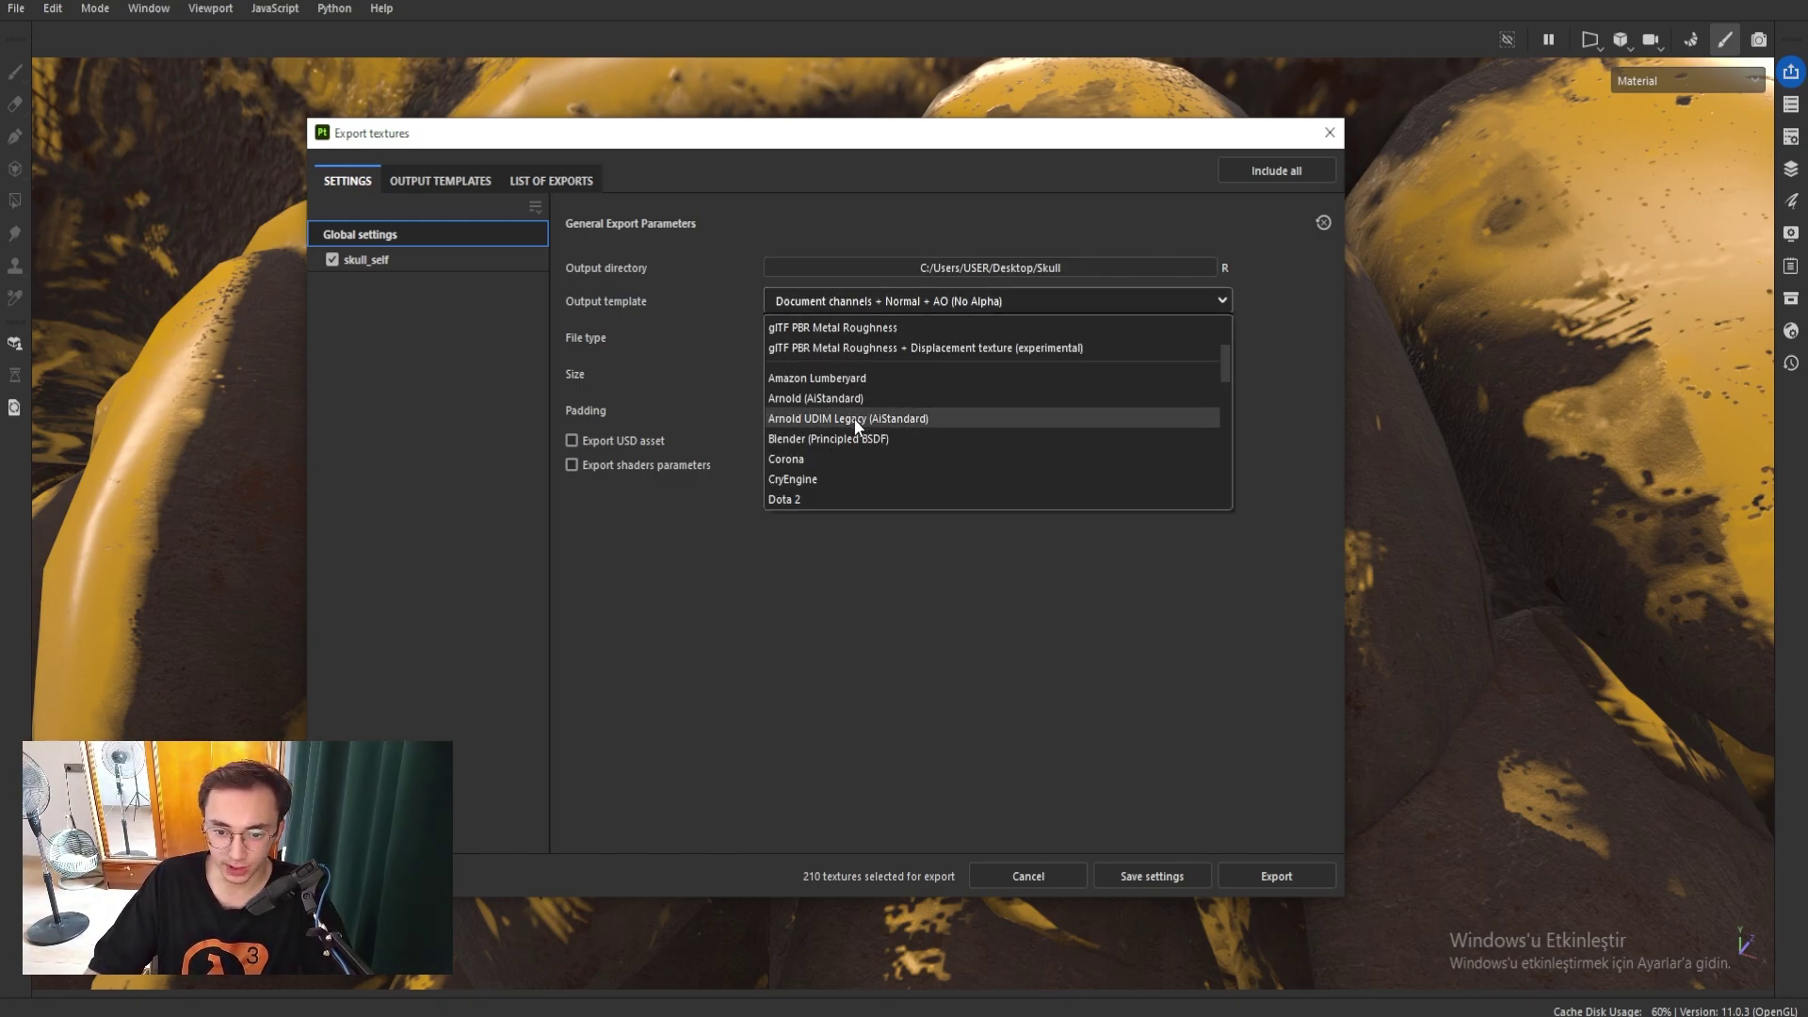
{"action": "left_click", "coordinate": [919, 421]}
Set the export file type to png and the size to 4096.
{"action": "left_click", "coordinate": [863, 339]}
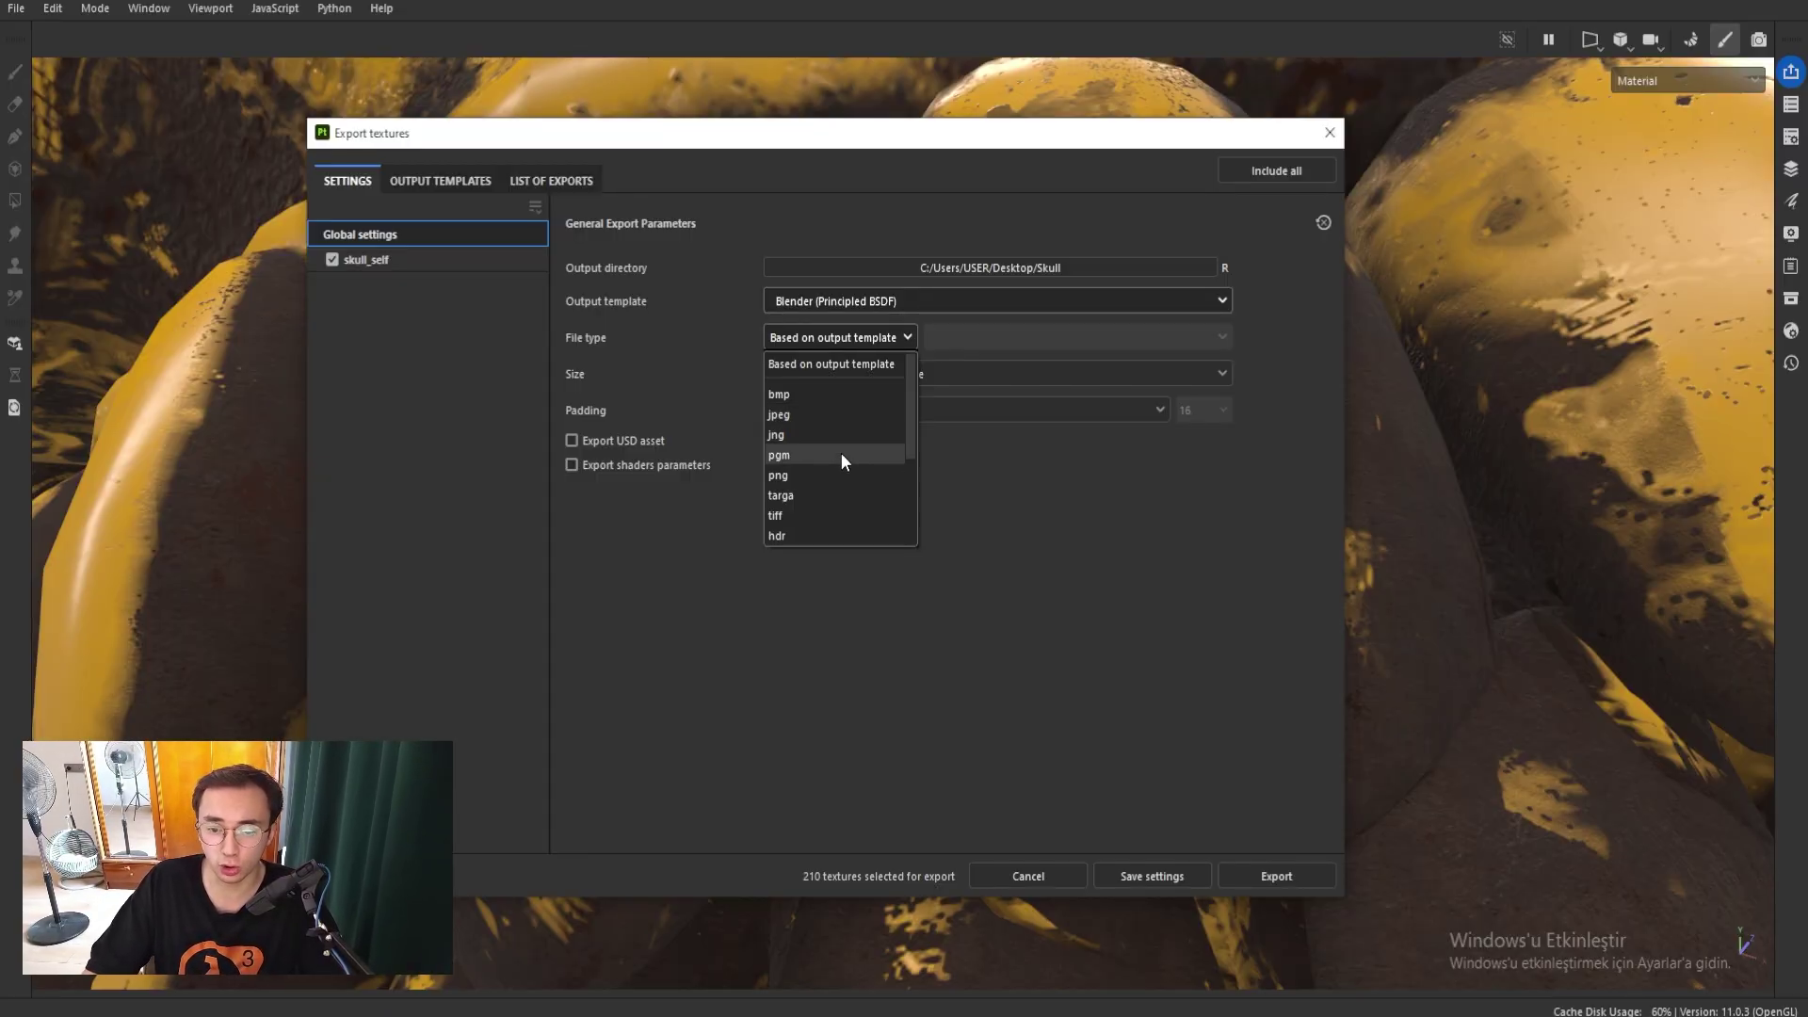
{"action": "left_click", "coordinate": [831, 476]}
{"action": "left_click", "coordinate": [906, 377]}
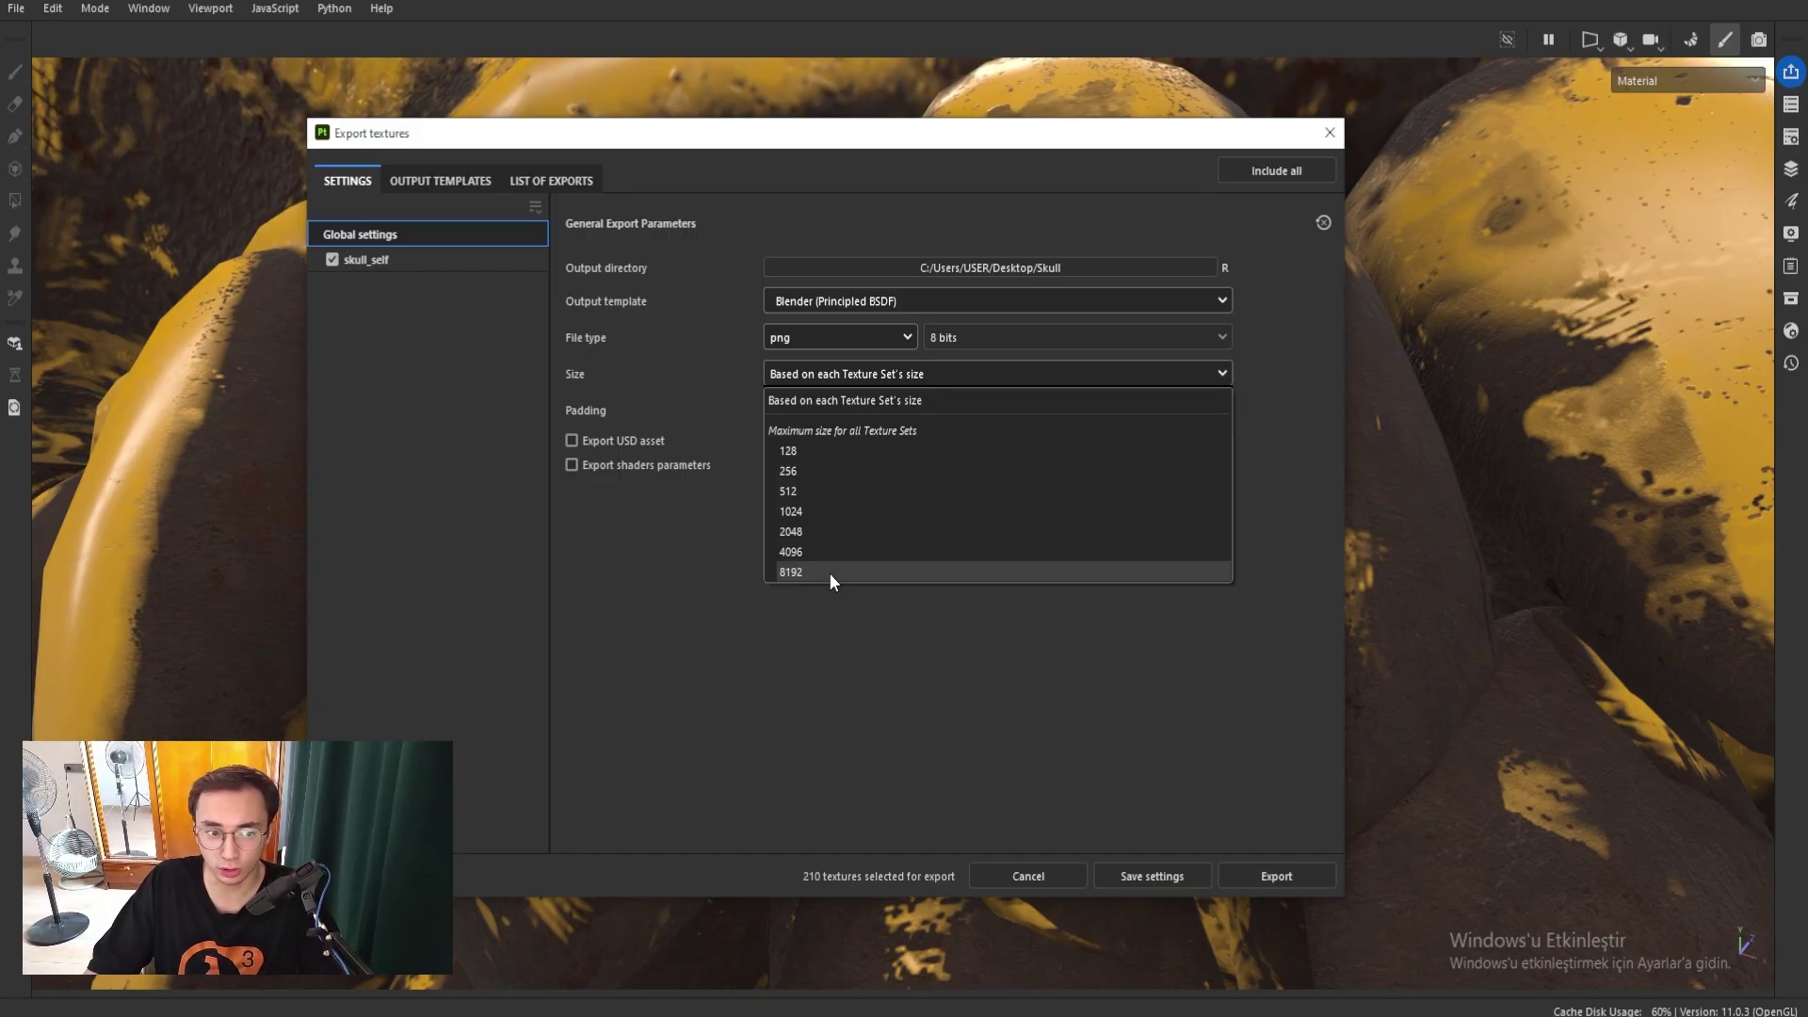
{"action": "left_click", "coordinate": [834, 551]}
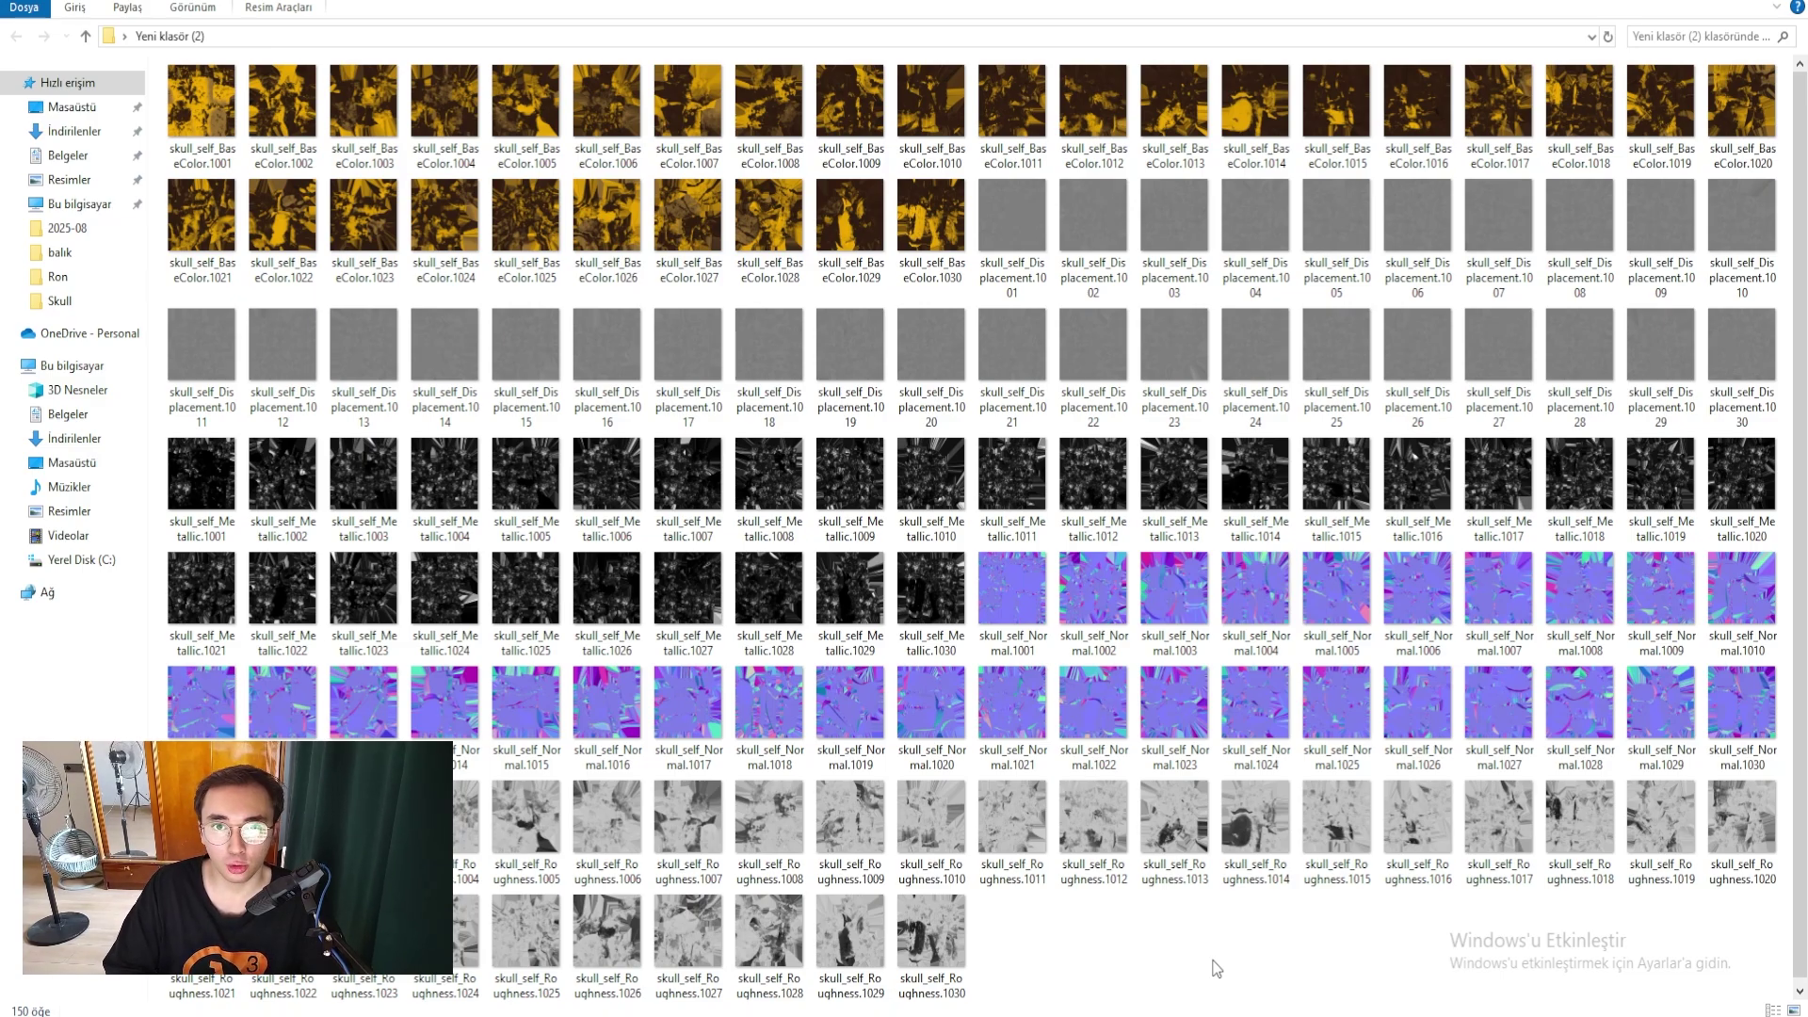
Select all exported skull_self PNGs and show their combined Properties with Alt+Enter.
{"action": "key", "text": "ctrl+a"}
{"action": "key", "text": "alt+Return"}
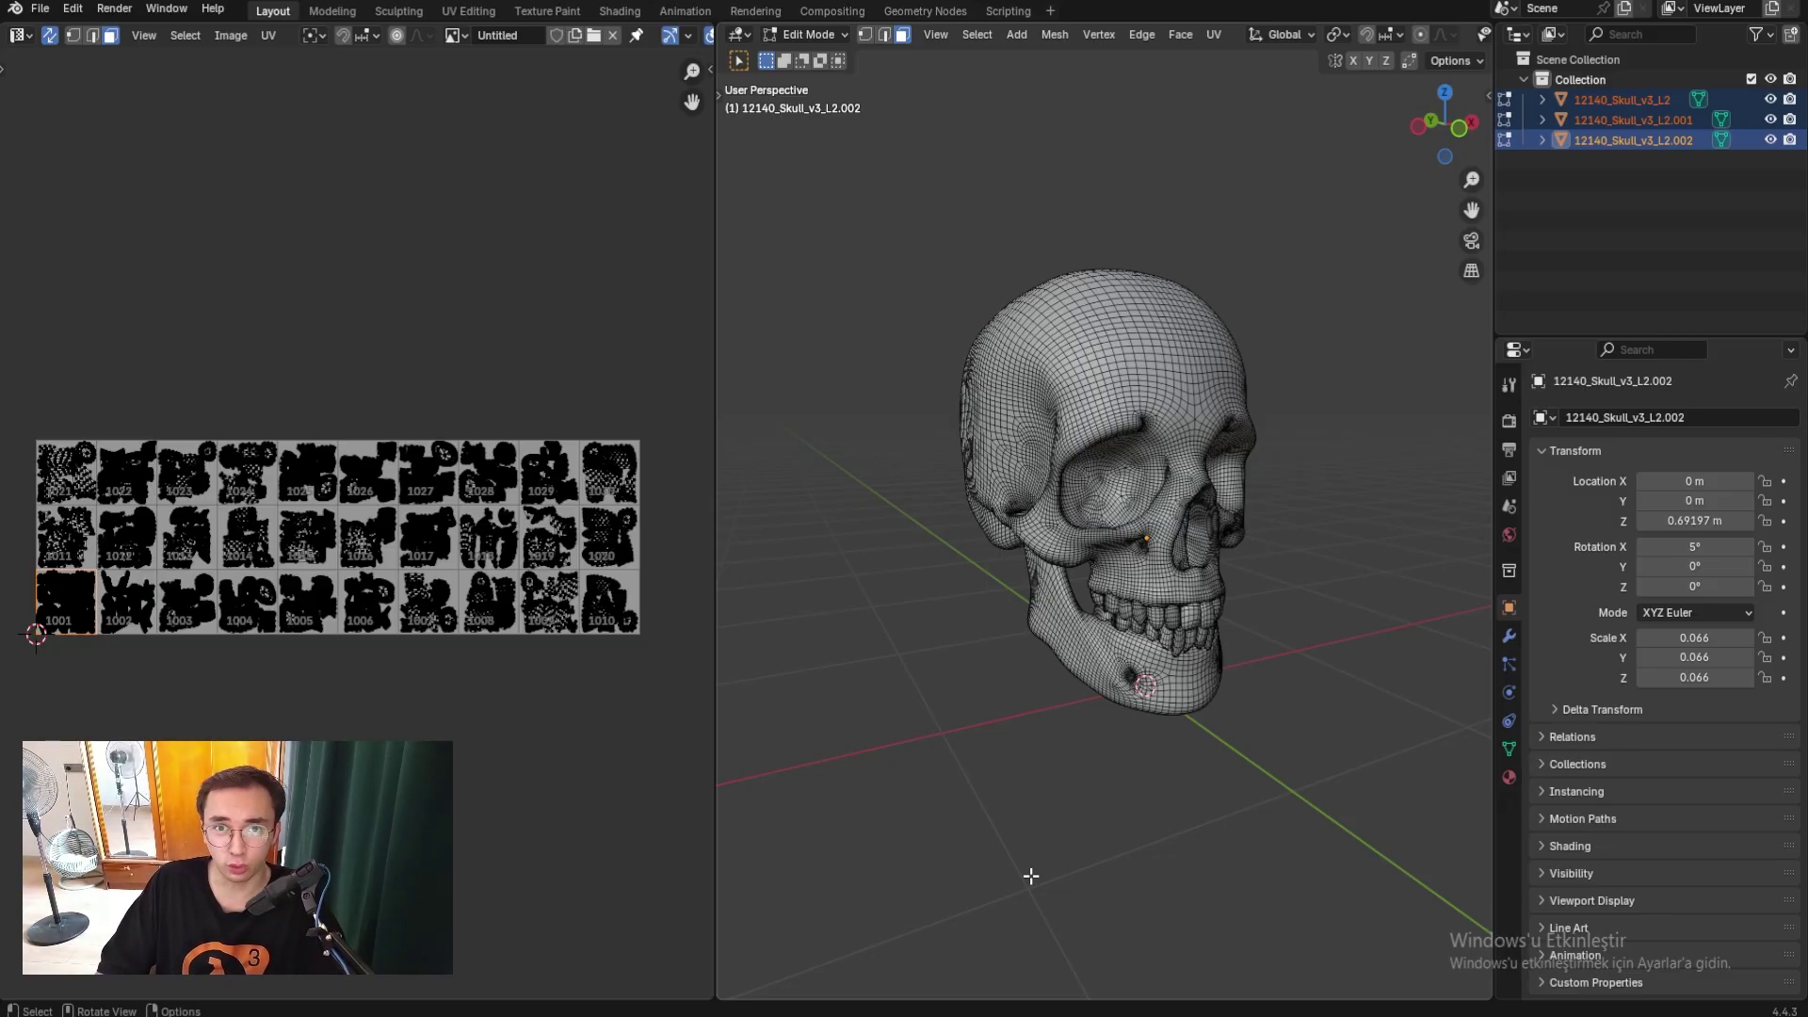
Switch the left area to the Shader Editor and verify Node Wrangler is enabled under Add-ons.
{"action": "left_click", "coordinate": [22, 36]}
{"action": "left_click", "coordinate": [59, 201]}
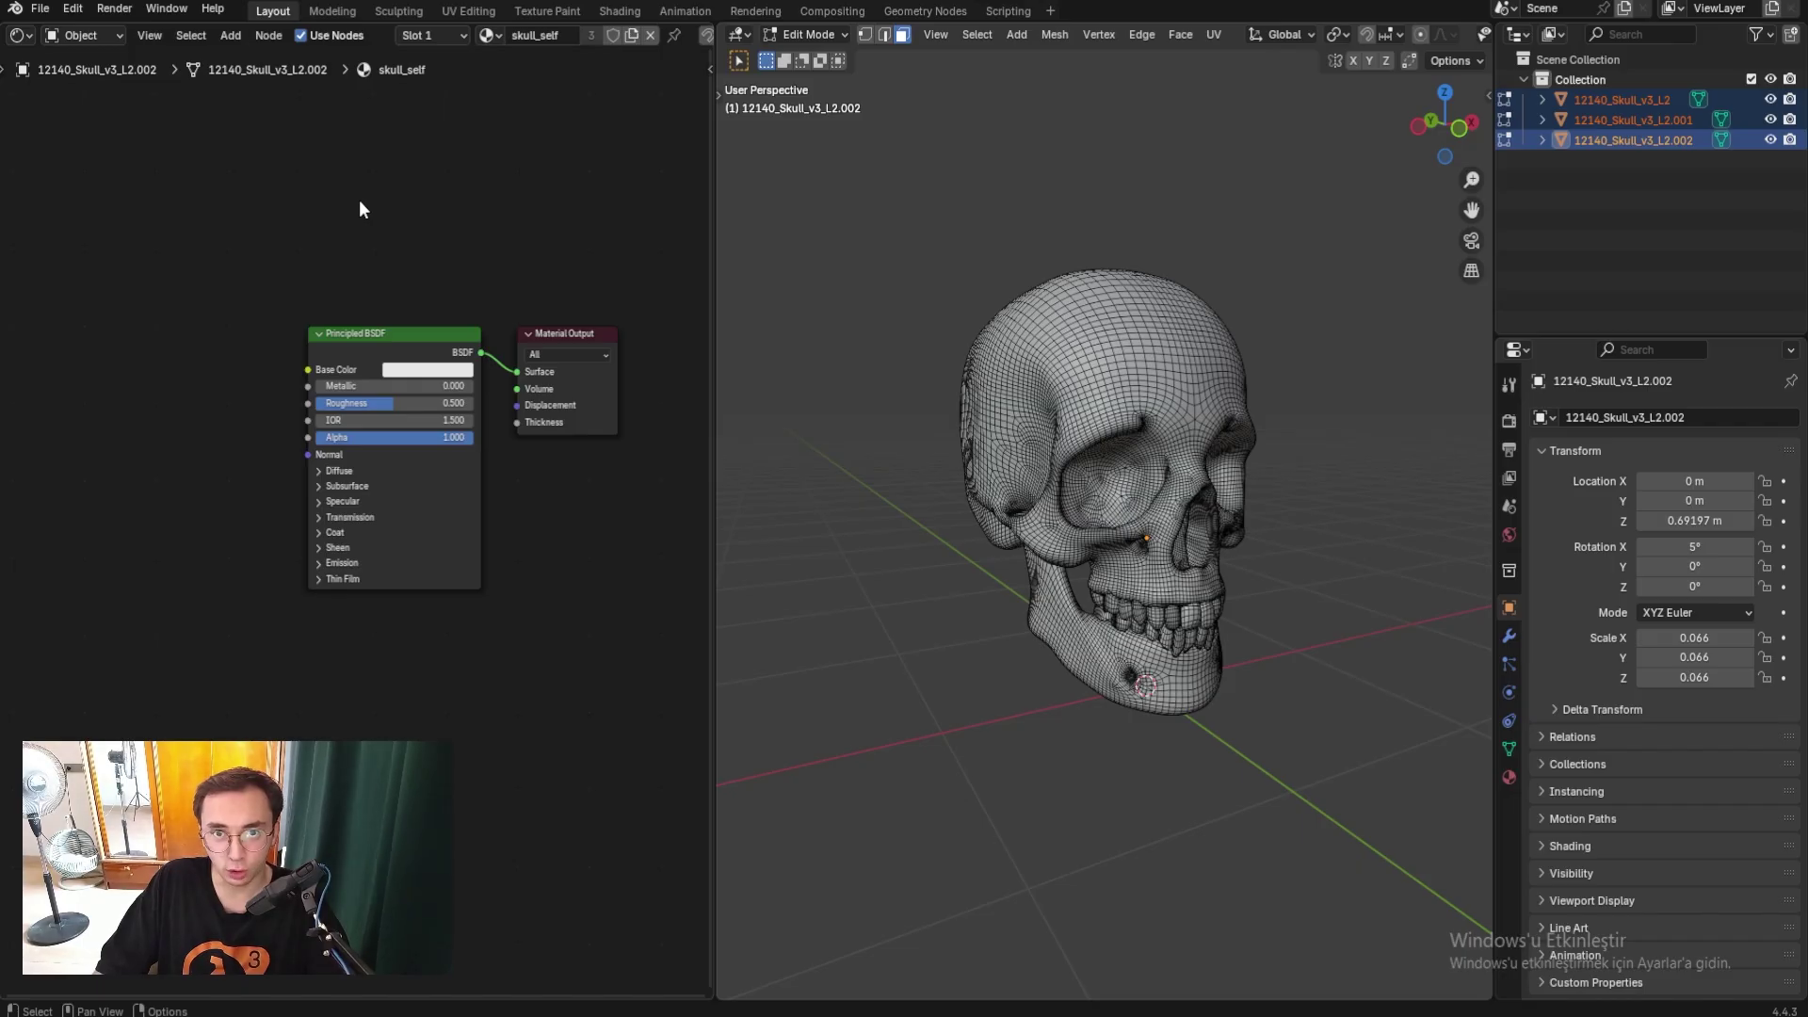
{"action": "left_click", "coordinate": [73, 8]}
{"action": "left_click", "coordinate": [89, 269]}
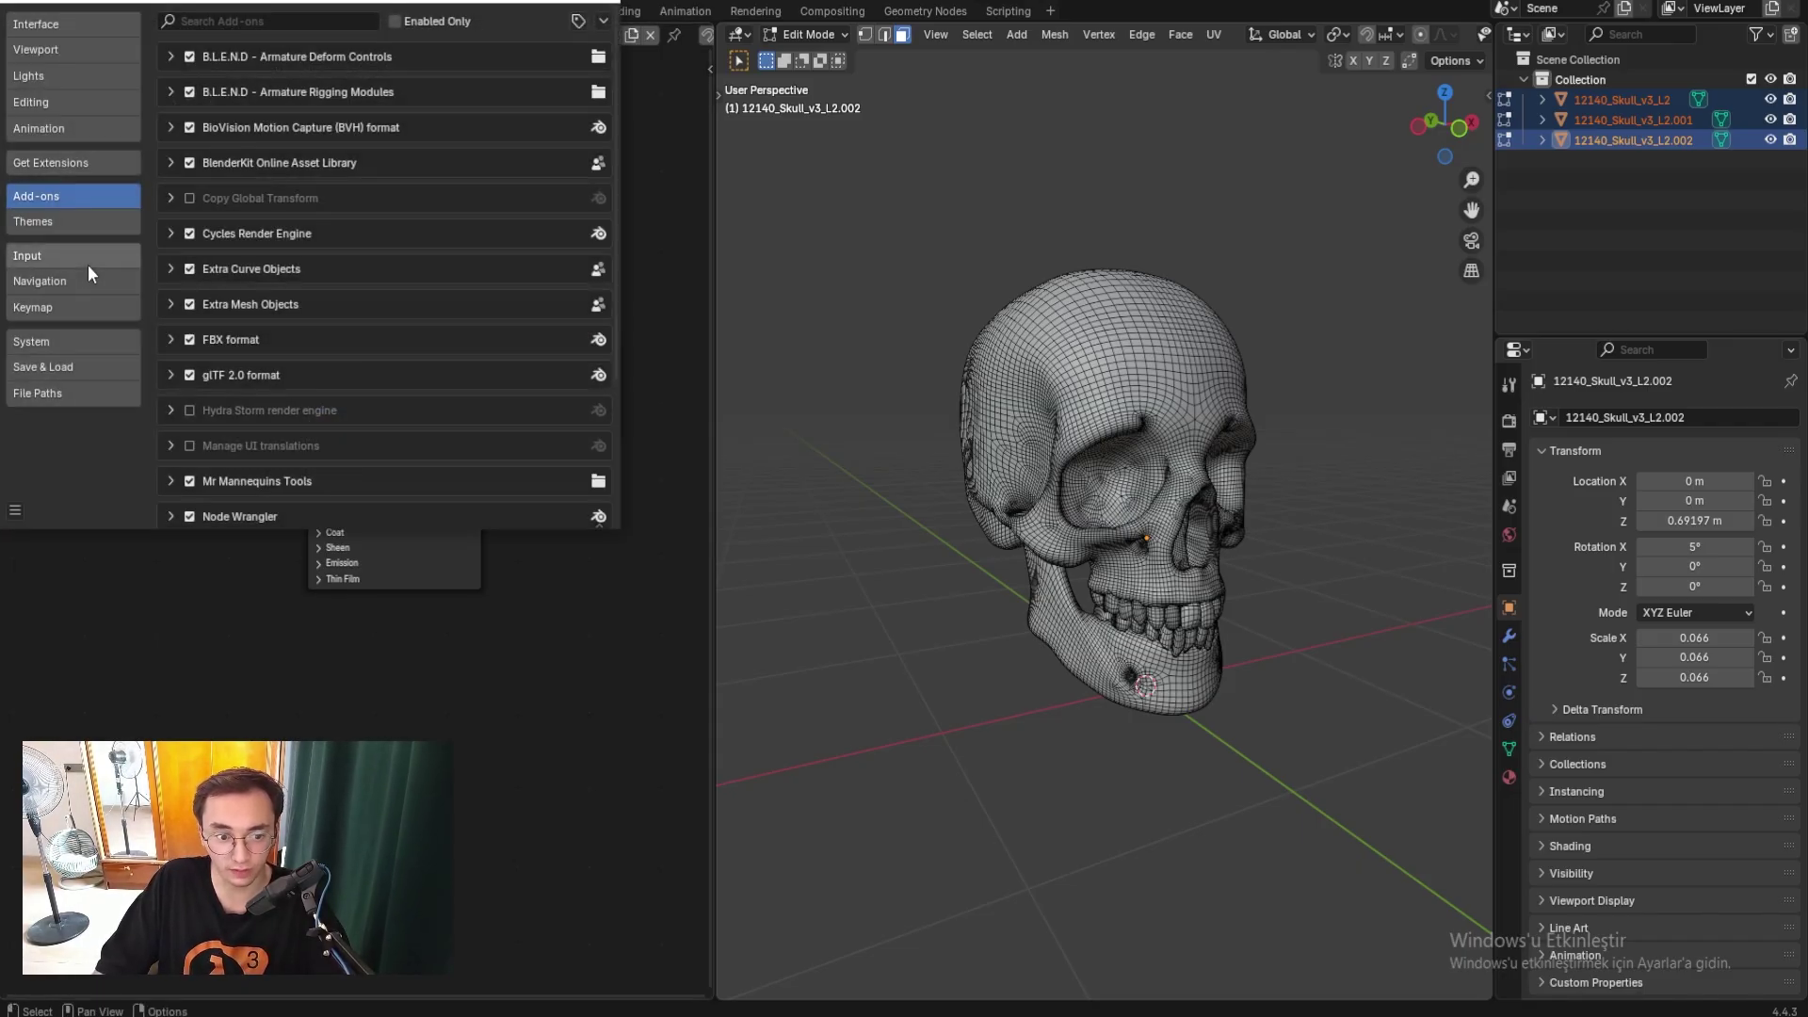
{"action": "scroll", "coordinate": [234, 352], "scroll_direction": "down", "scroll_amount": 2}
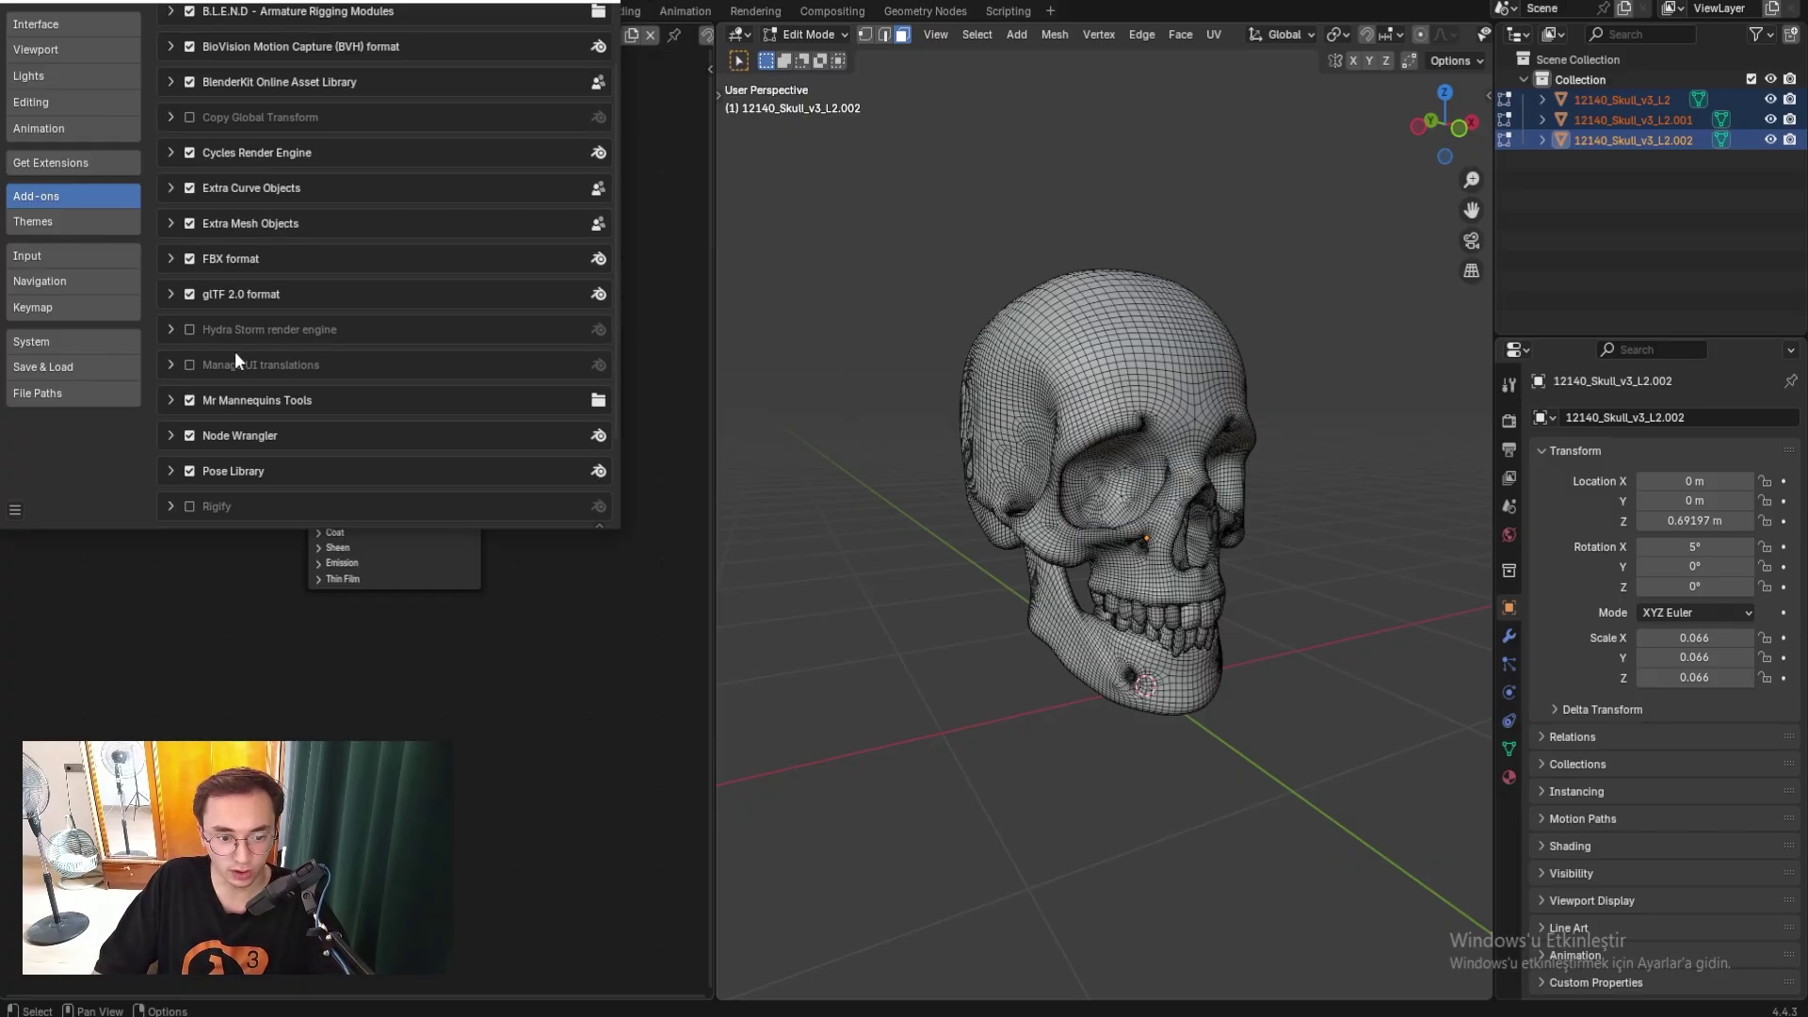
{"action": "scroll", "coordinate": [238, 431], "scroll_direction": "up", "scroll_amount": 2}
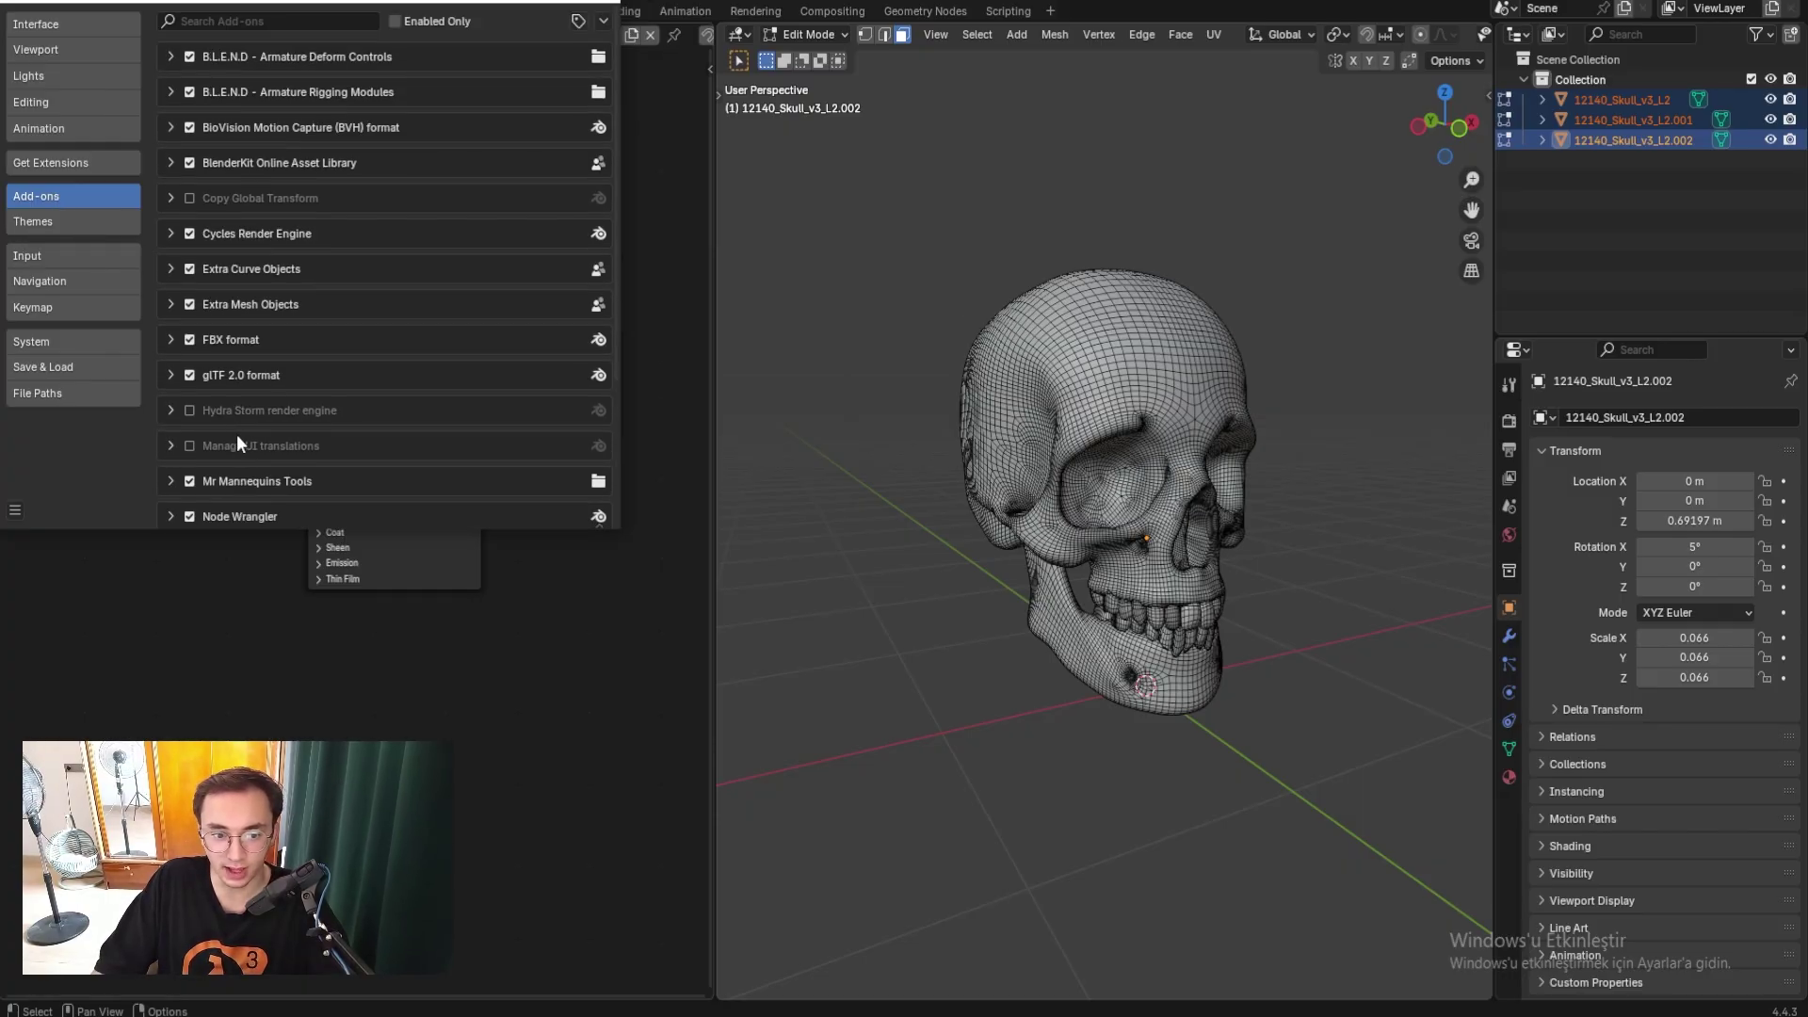
{"action": "left_click", "coordinate": [53, 168]}
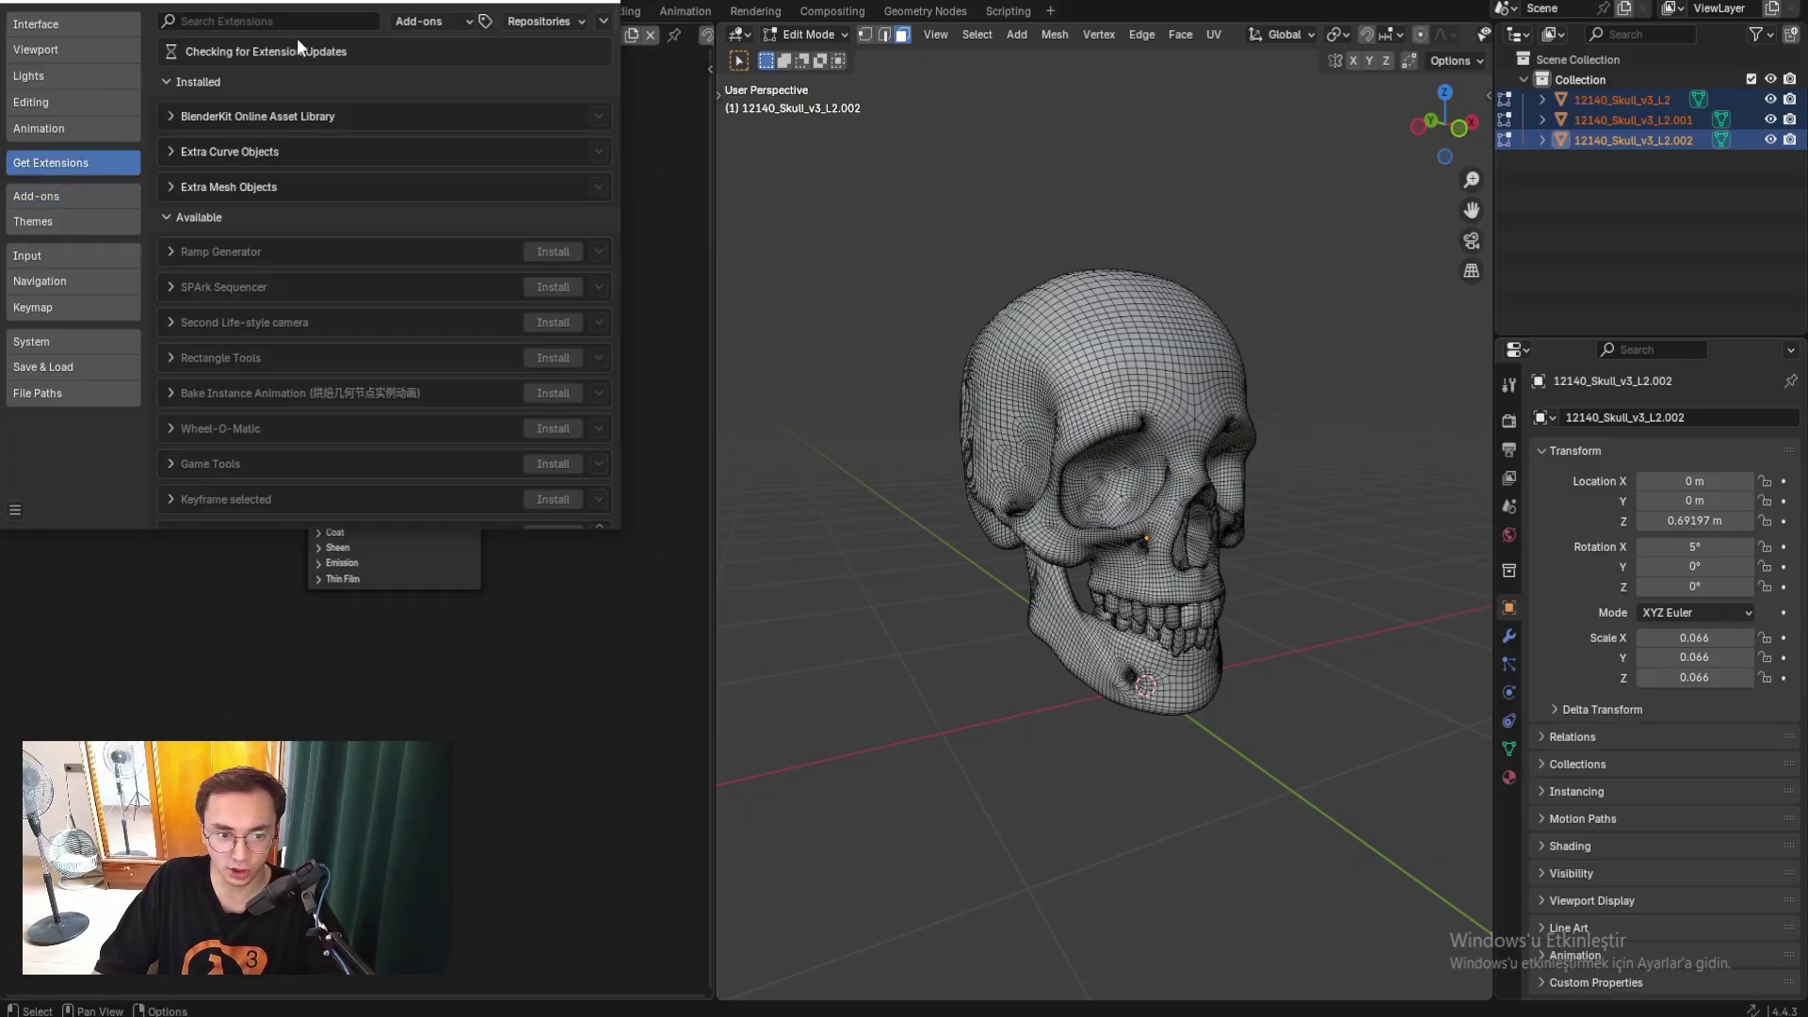
{"action": "left_click", "coordinate": [274, 23]}
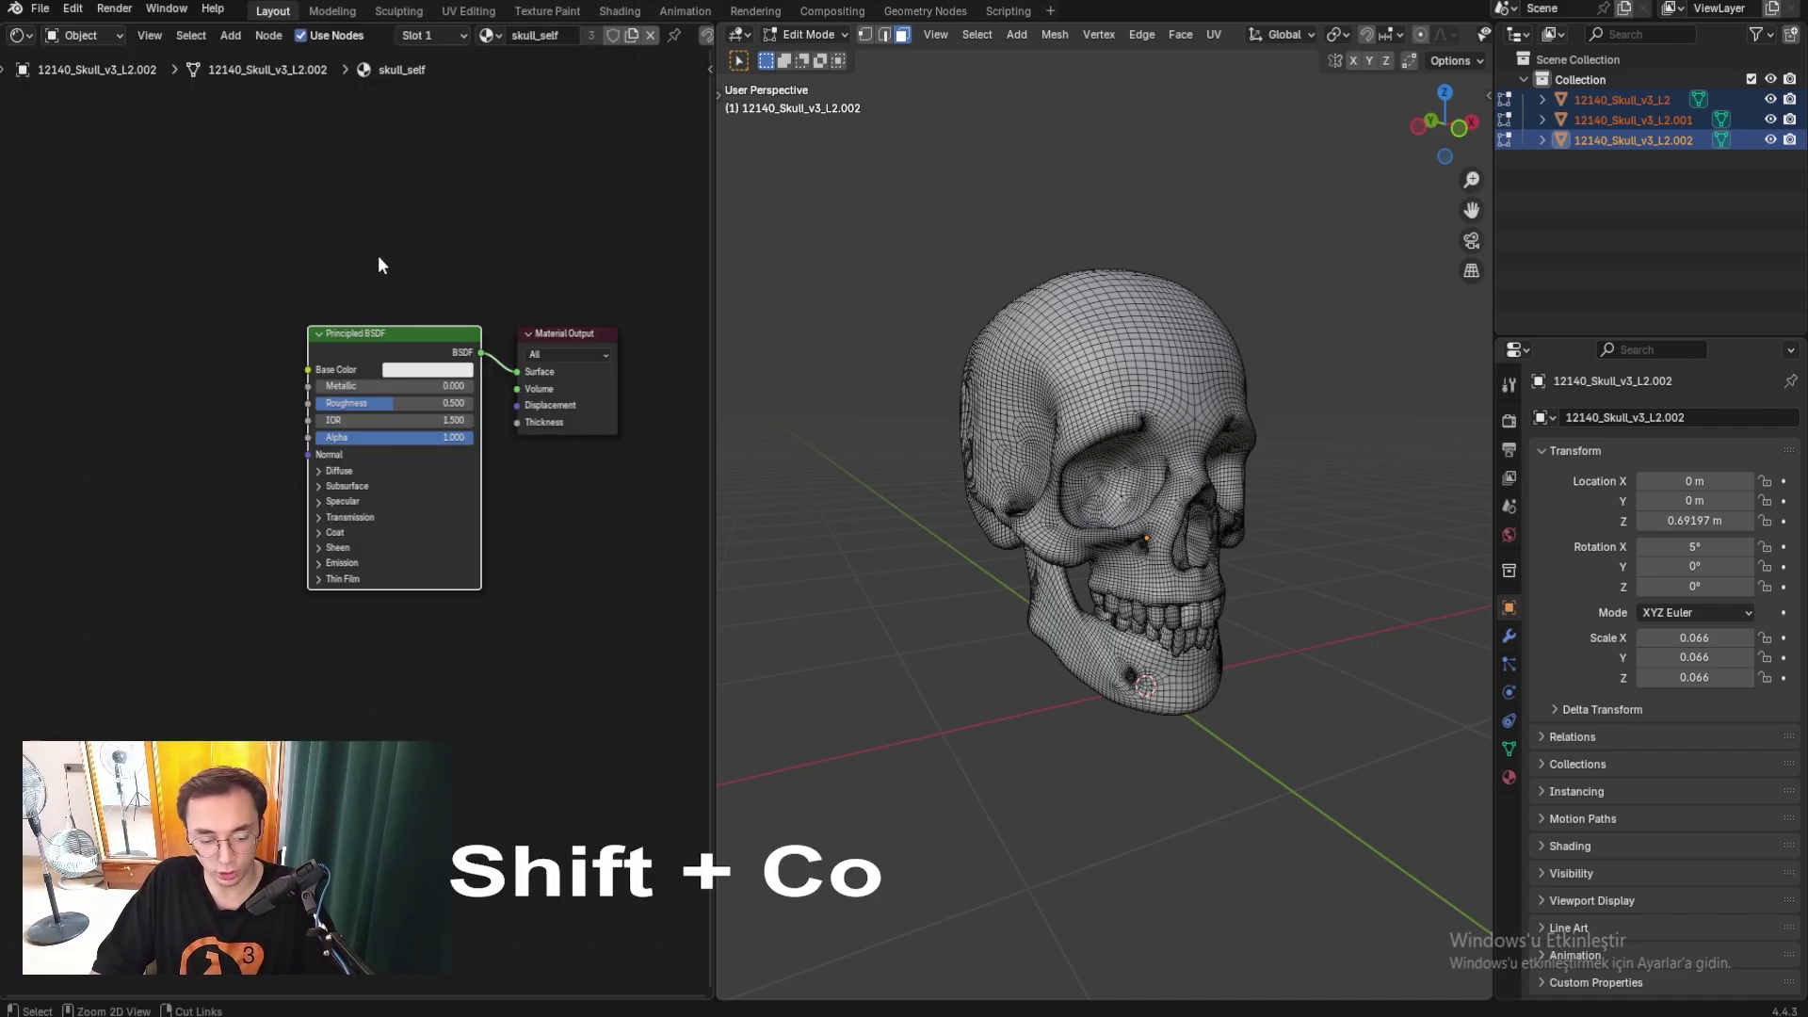
Run Principled Texture Setup with all the skull_self texture images selected.
{"action": "key", "text": "ctrl+shift+t"}
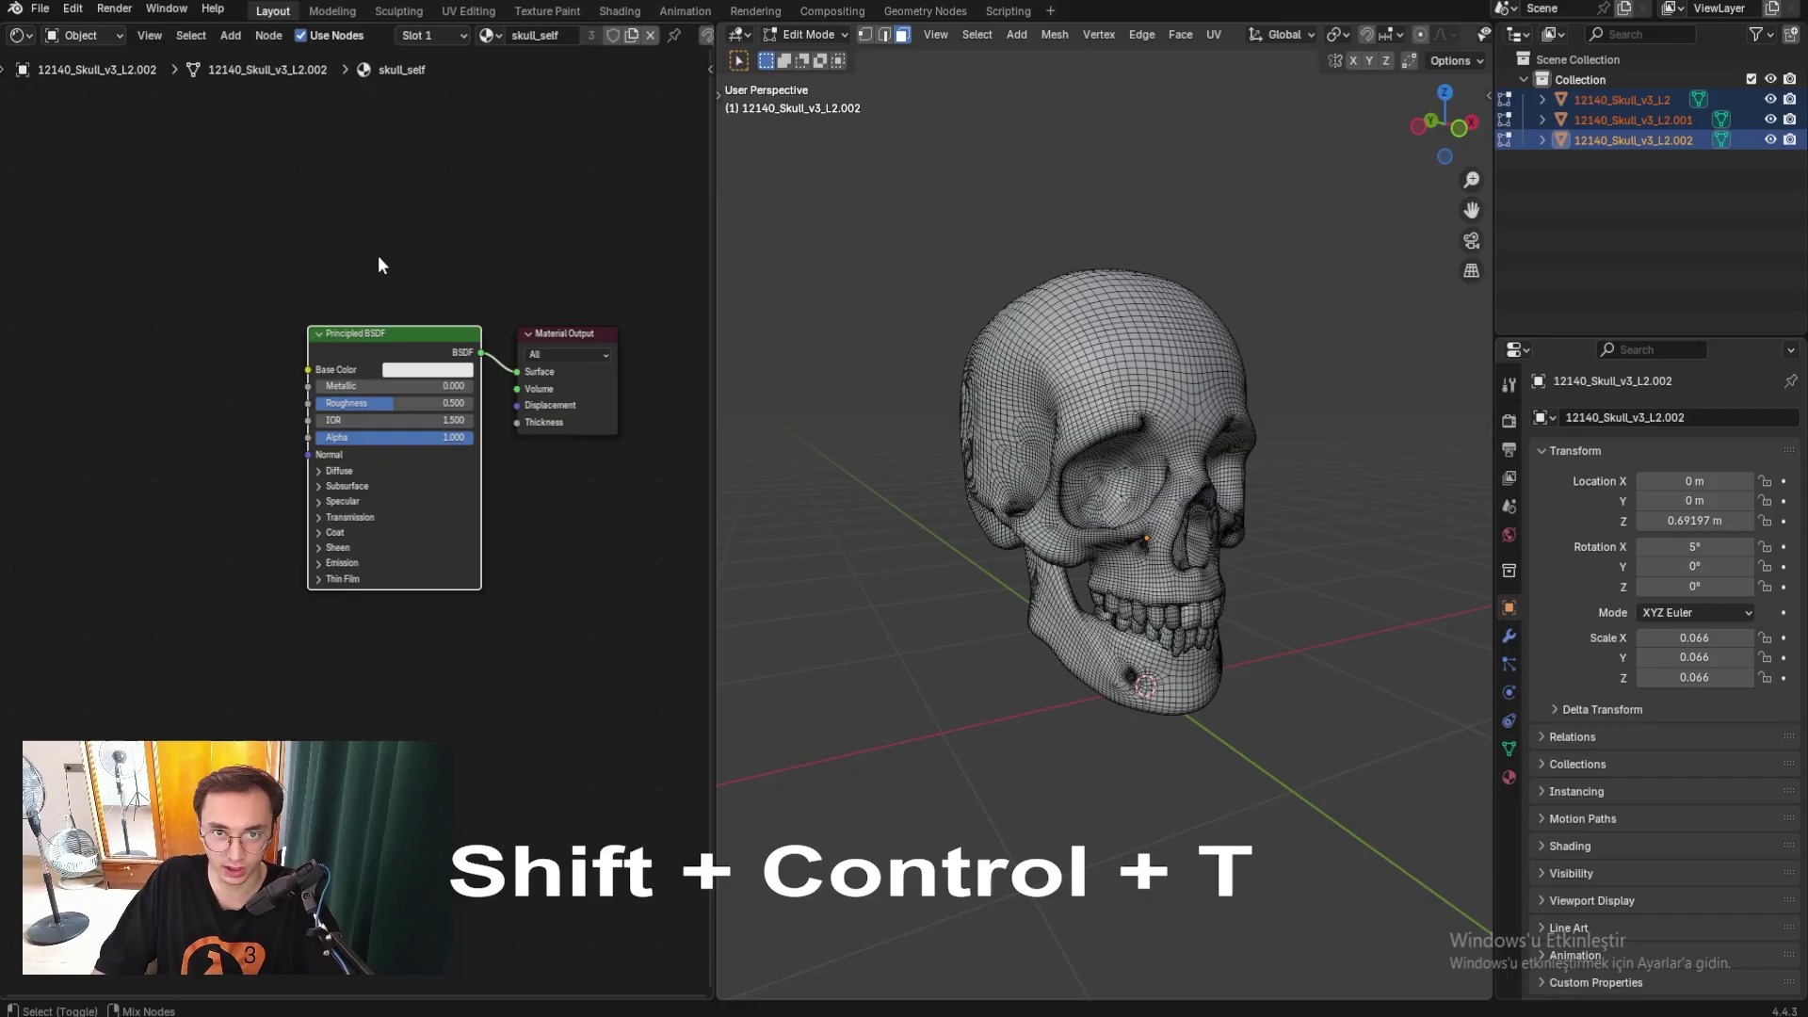
{"action": "key", "text": "ctrl+shift+t"}
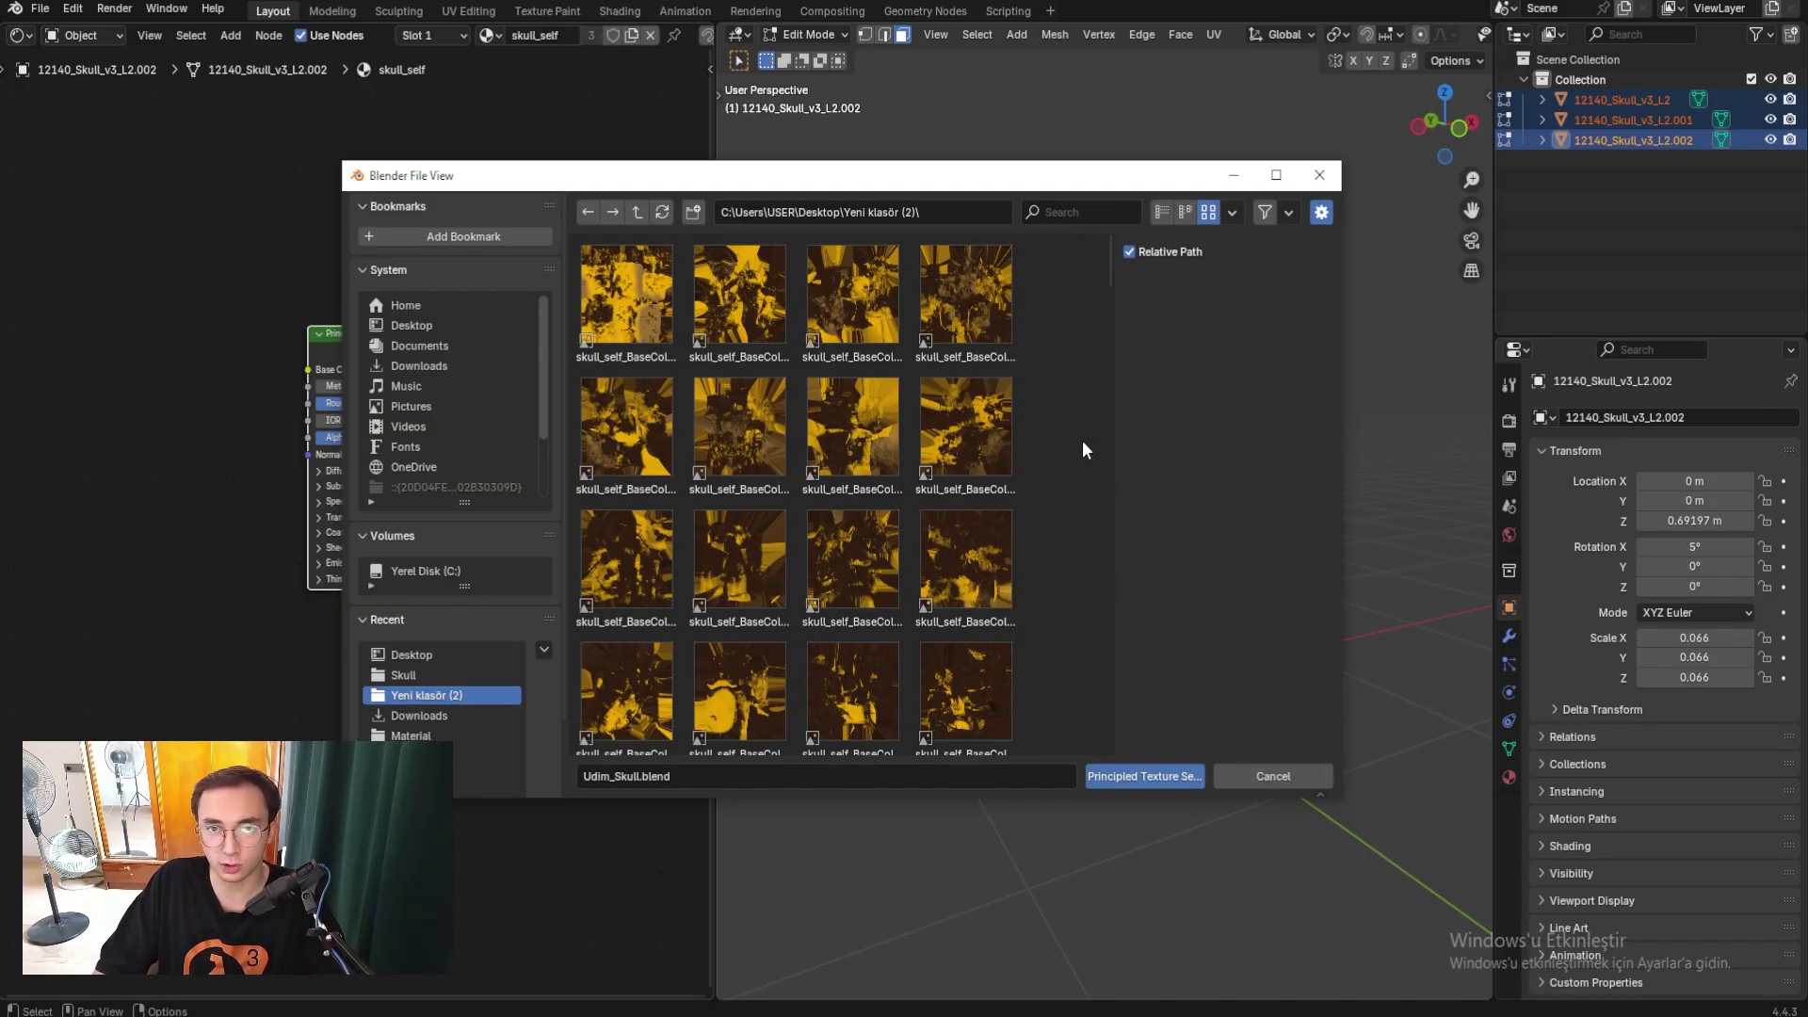
{"action": "key", "text": "a"}
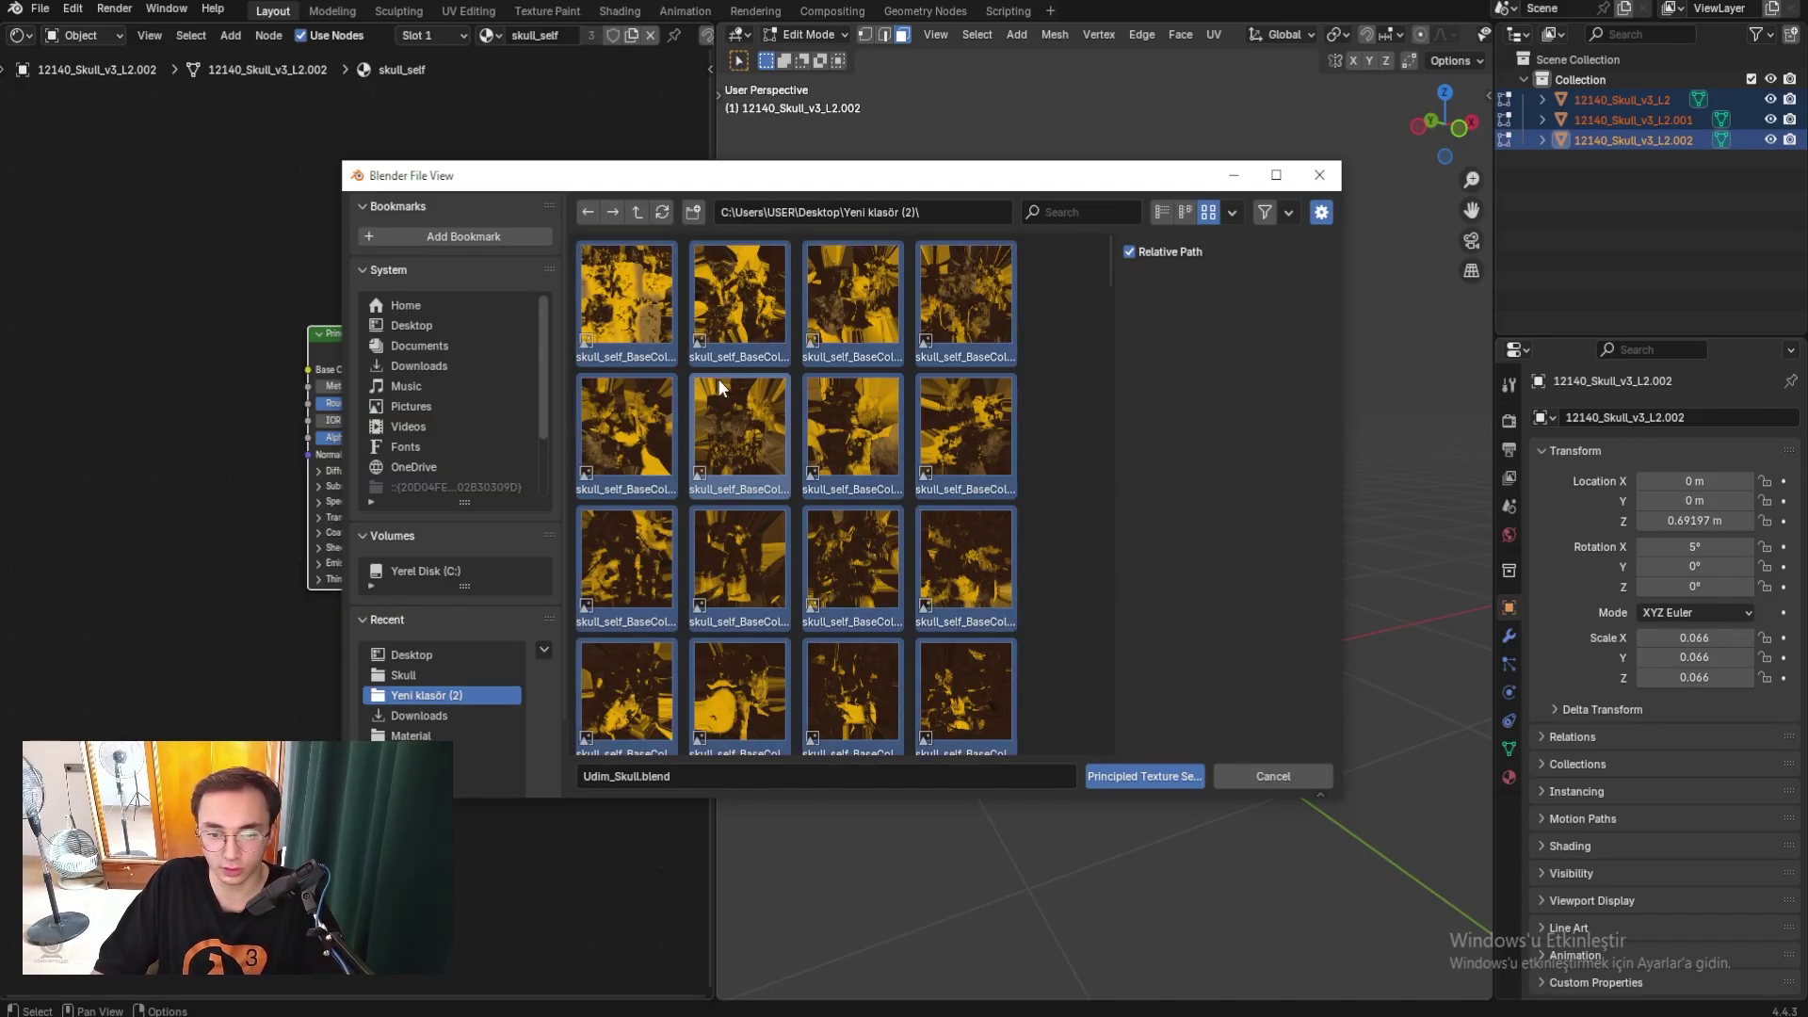
{"action": "left_click", "coordinate": [1160, 776]}
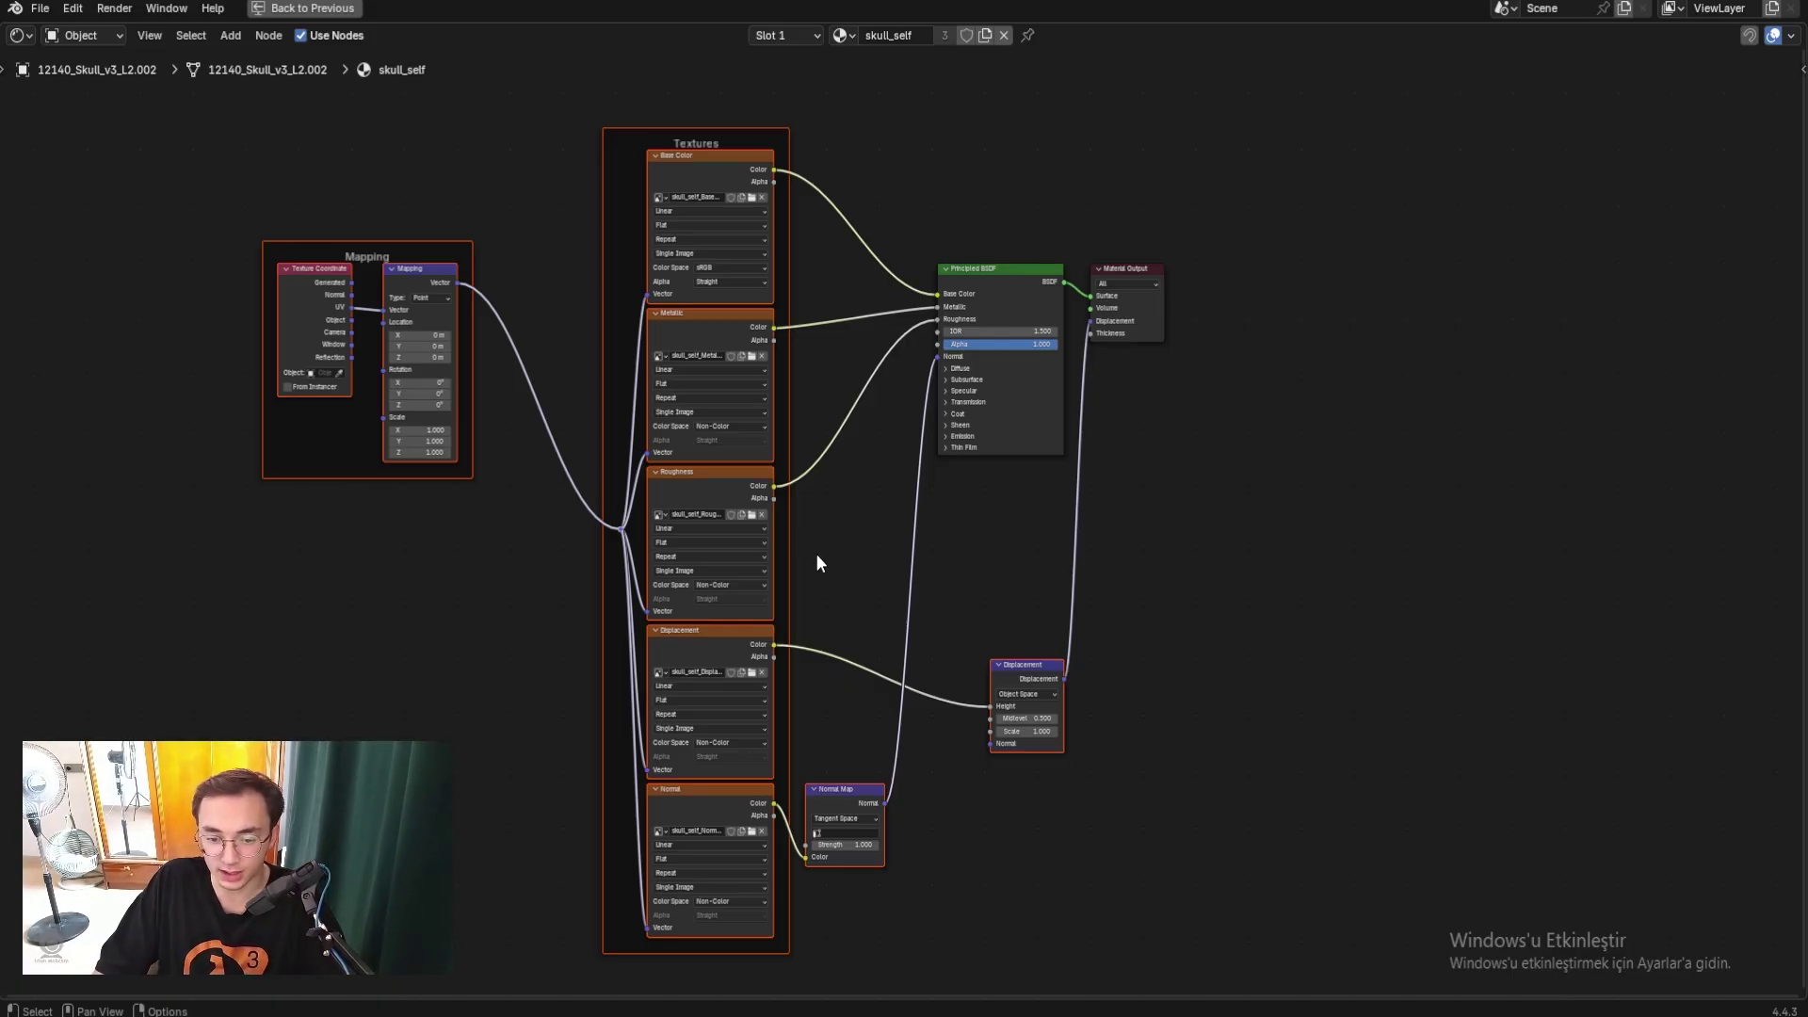
Delete the Displacement image texture node and its Displacement vector node.
{"action": "scroll", "coordinate": [880, 589], "scroll_direction": "up", "scroll_amount": 1}
{"action": "scroll", "coordinate": [861, 582], "scroll_direction": "up", "scroll_amount": 1}
{"action": "left_click", "coordinate": [687, 667]}
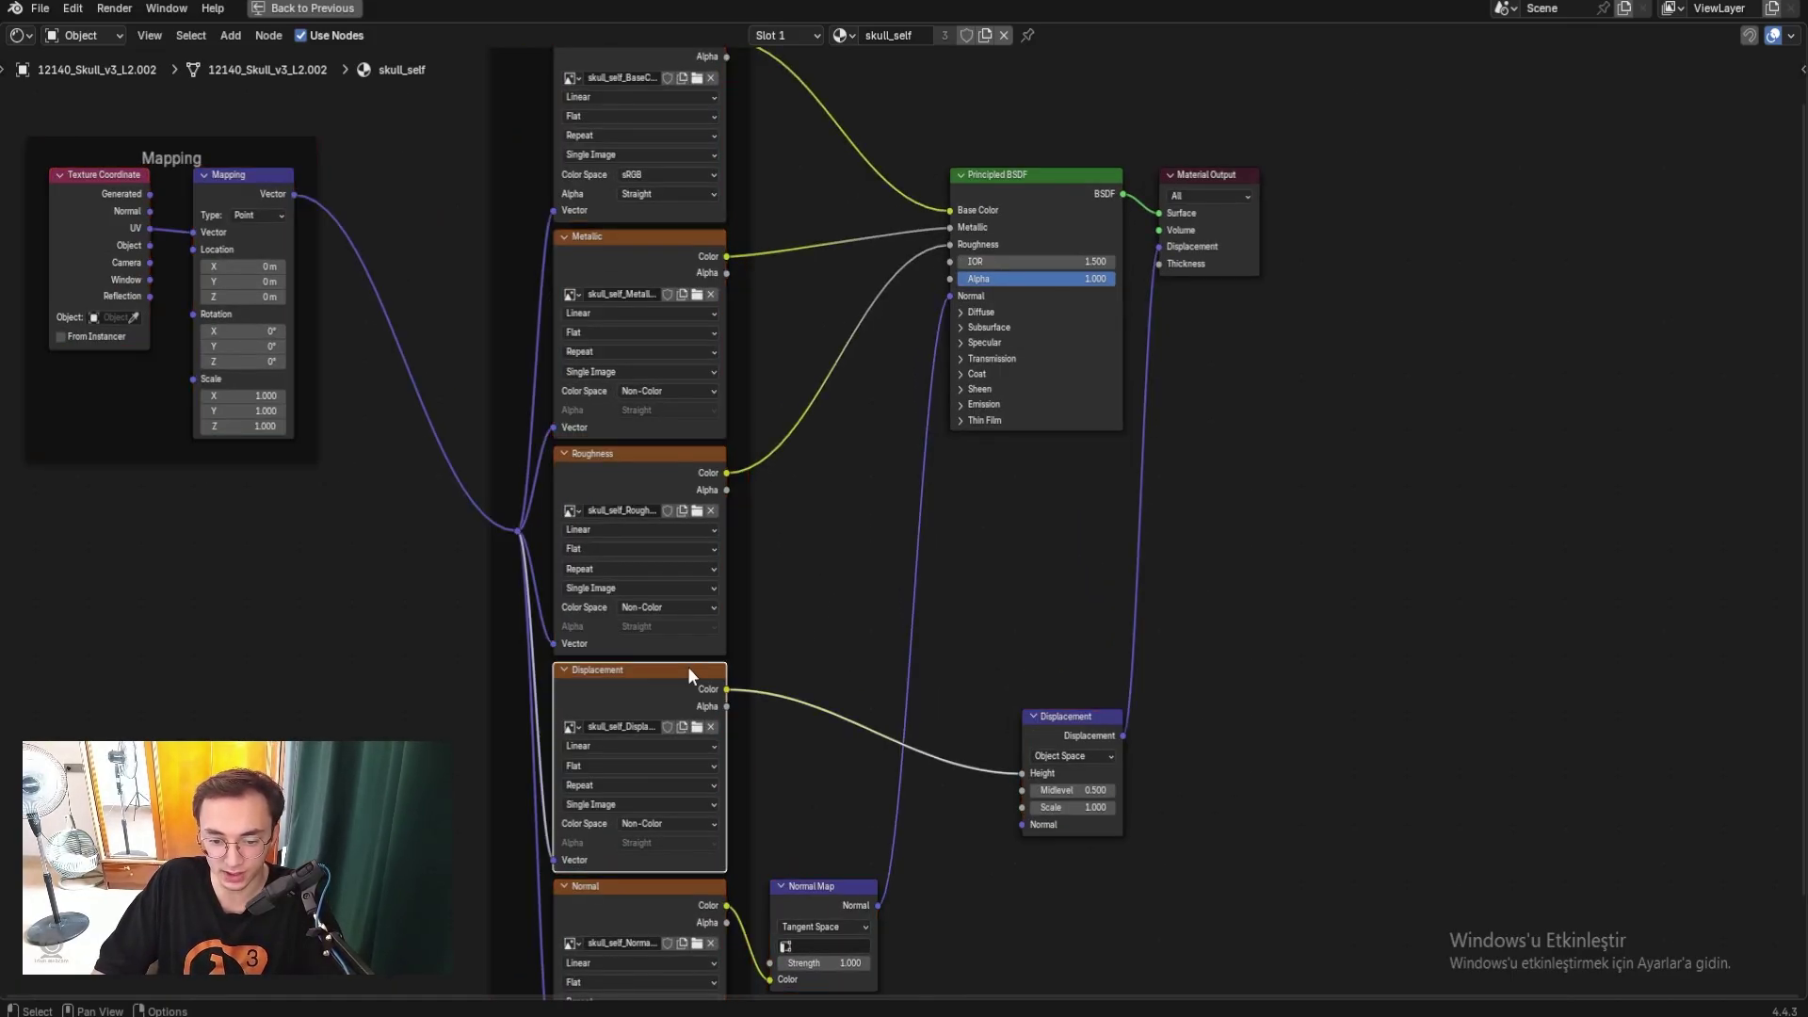
{"action": "key", "text": "x"}
{"action": "left_click", "coordinate": [1099, 725]}
{"action": "key", "text": "x"}
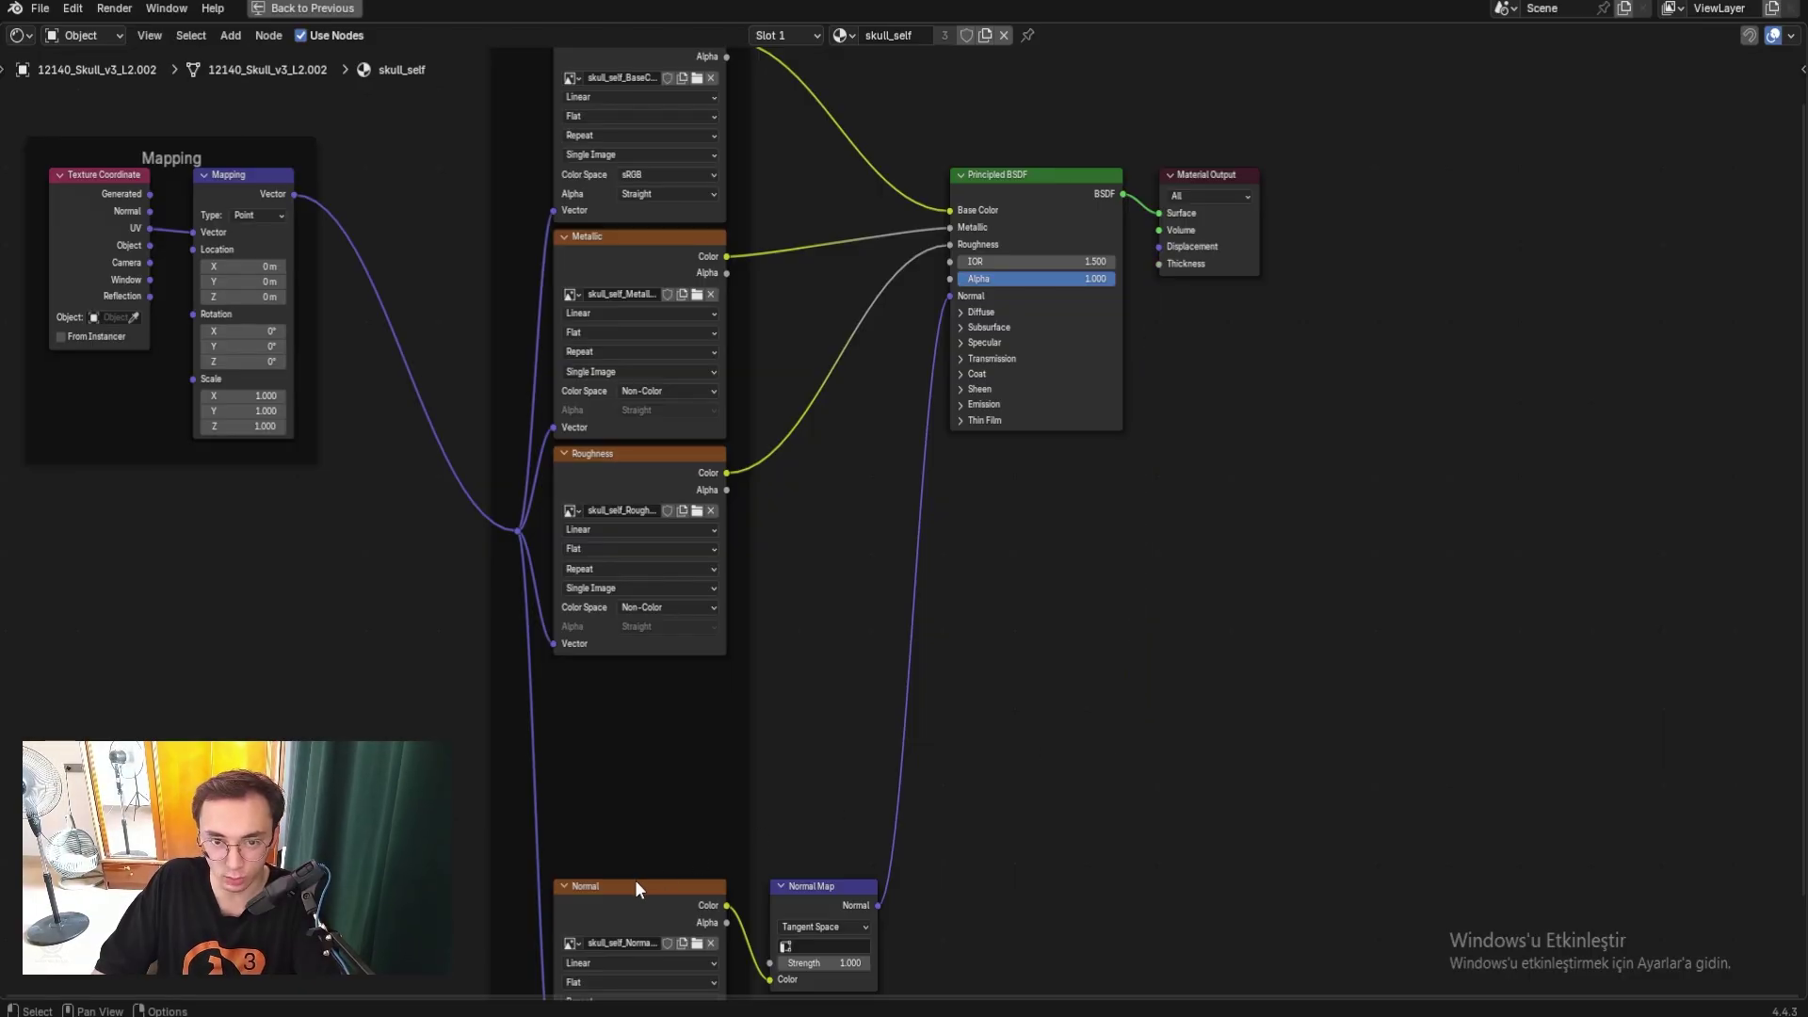
Move the Normal image and Normal Map nodes up beneath the Roughness node.
{"action": "left_click_drag", "start_coordinate": [634, 889], "coordinate": [636, 685]}
{"action": "left_click_drag", "start_coordinate": [803, 886], "coordinate": [847, 580]}
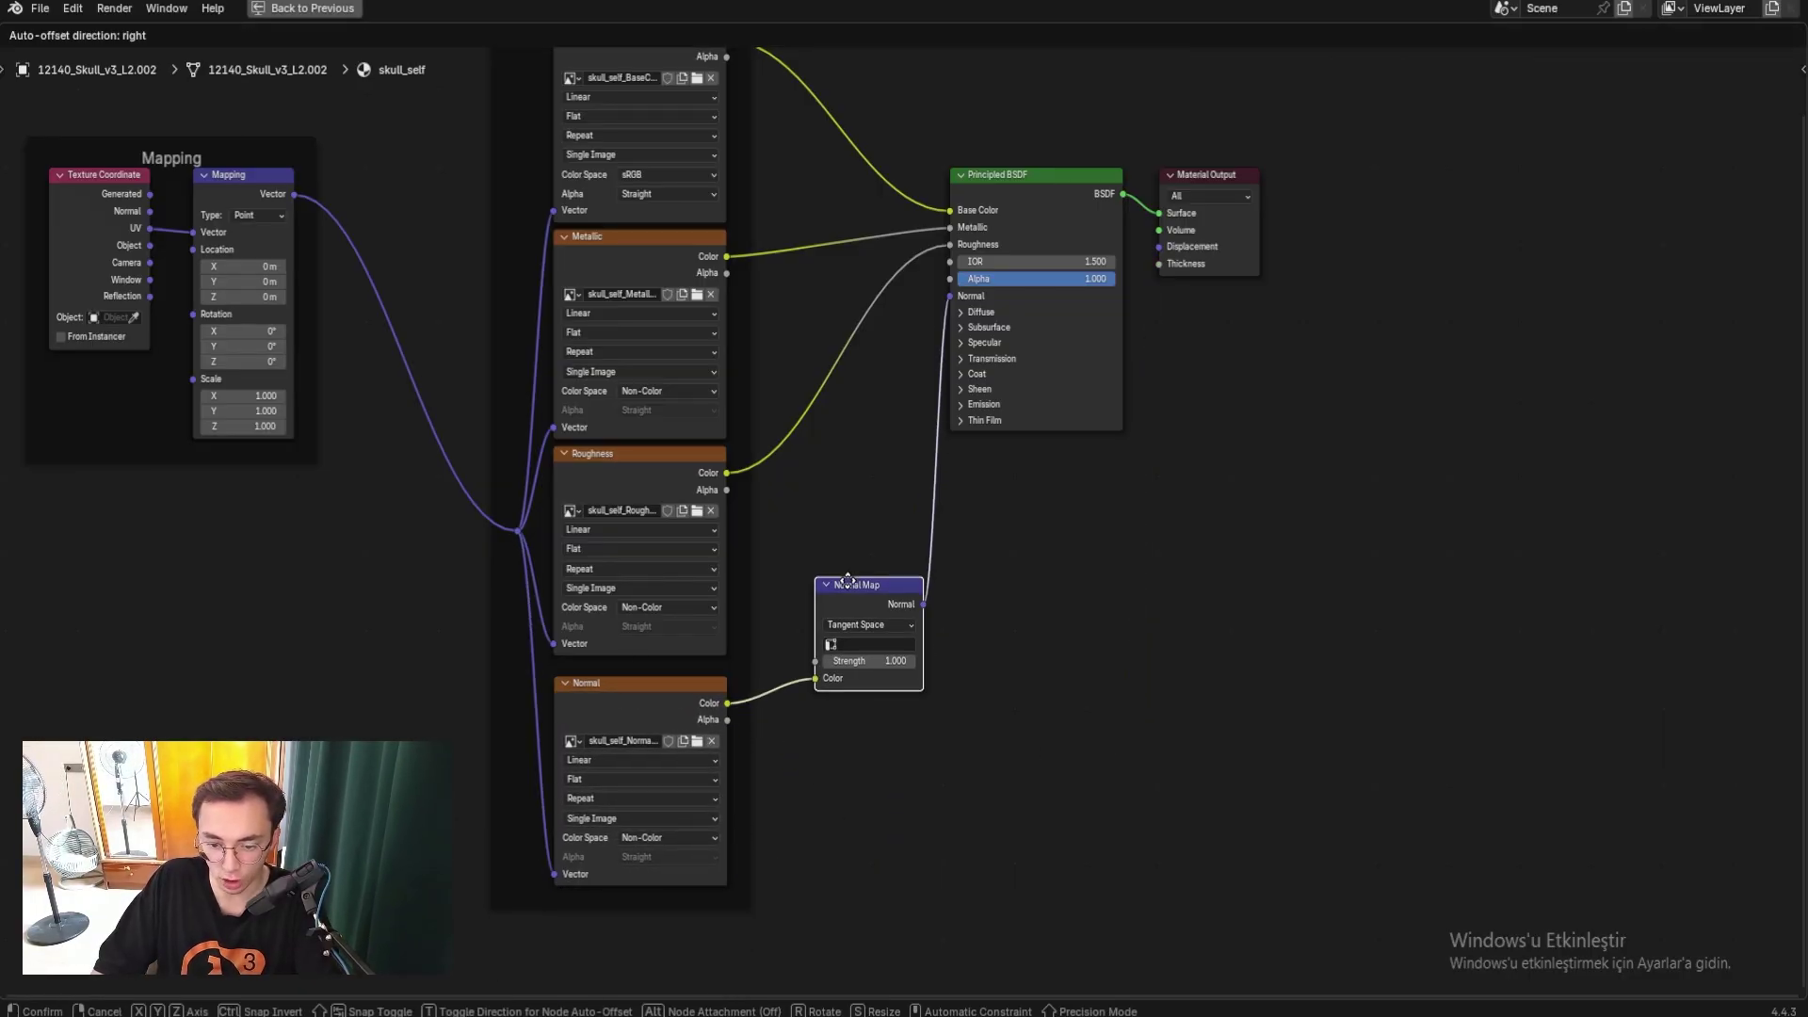
{"action": "middle_click_drag", "start_coordinate": [1048, 609], "coordinate": [1075, 703]}
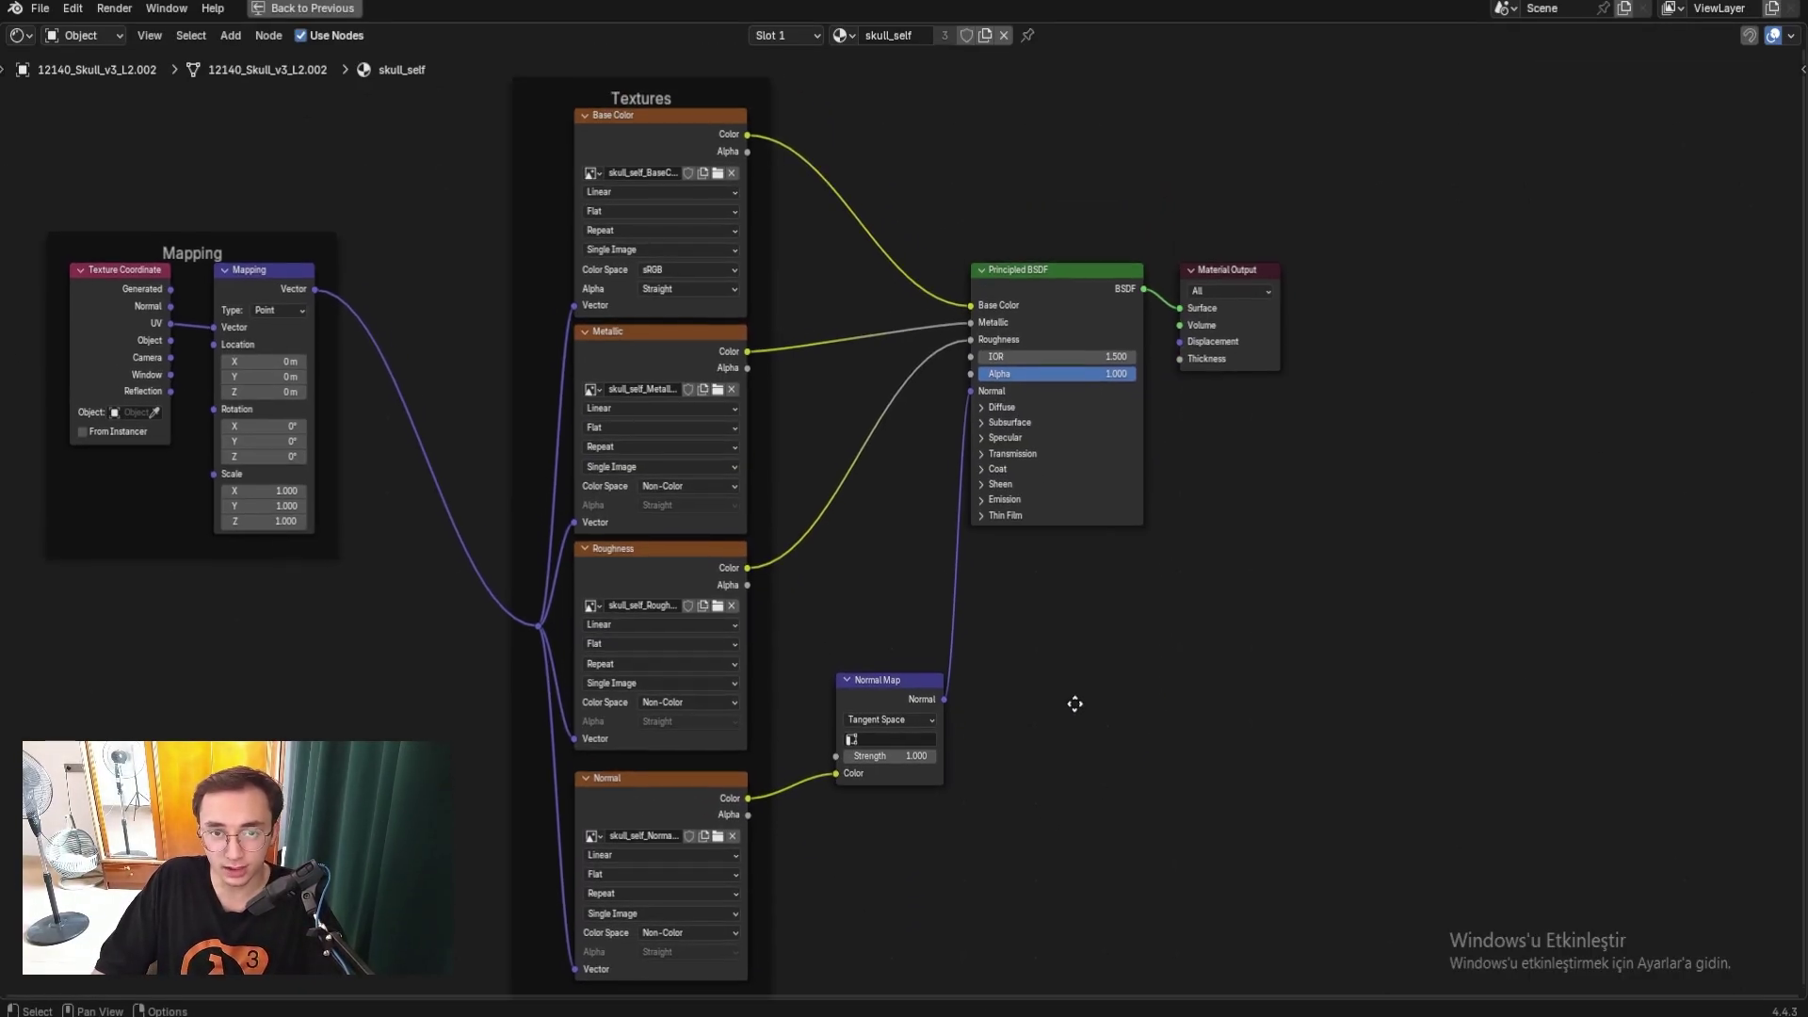
{"action": "scroll", "coordinate": [1075, 702], "scroll_direction": "down", "scroll_amount": 1}
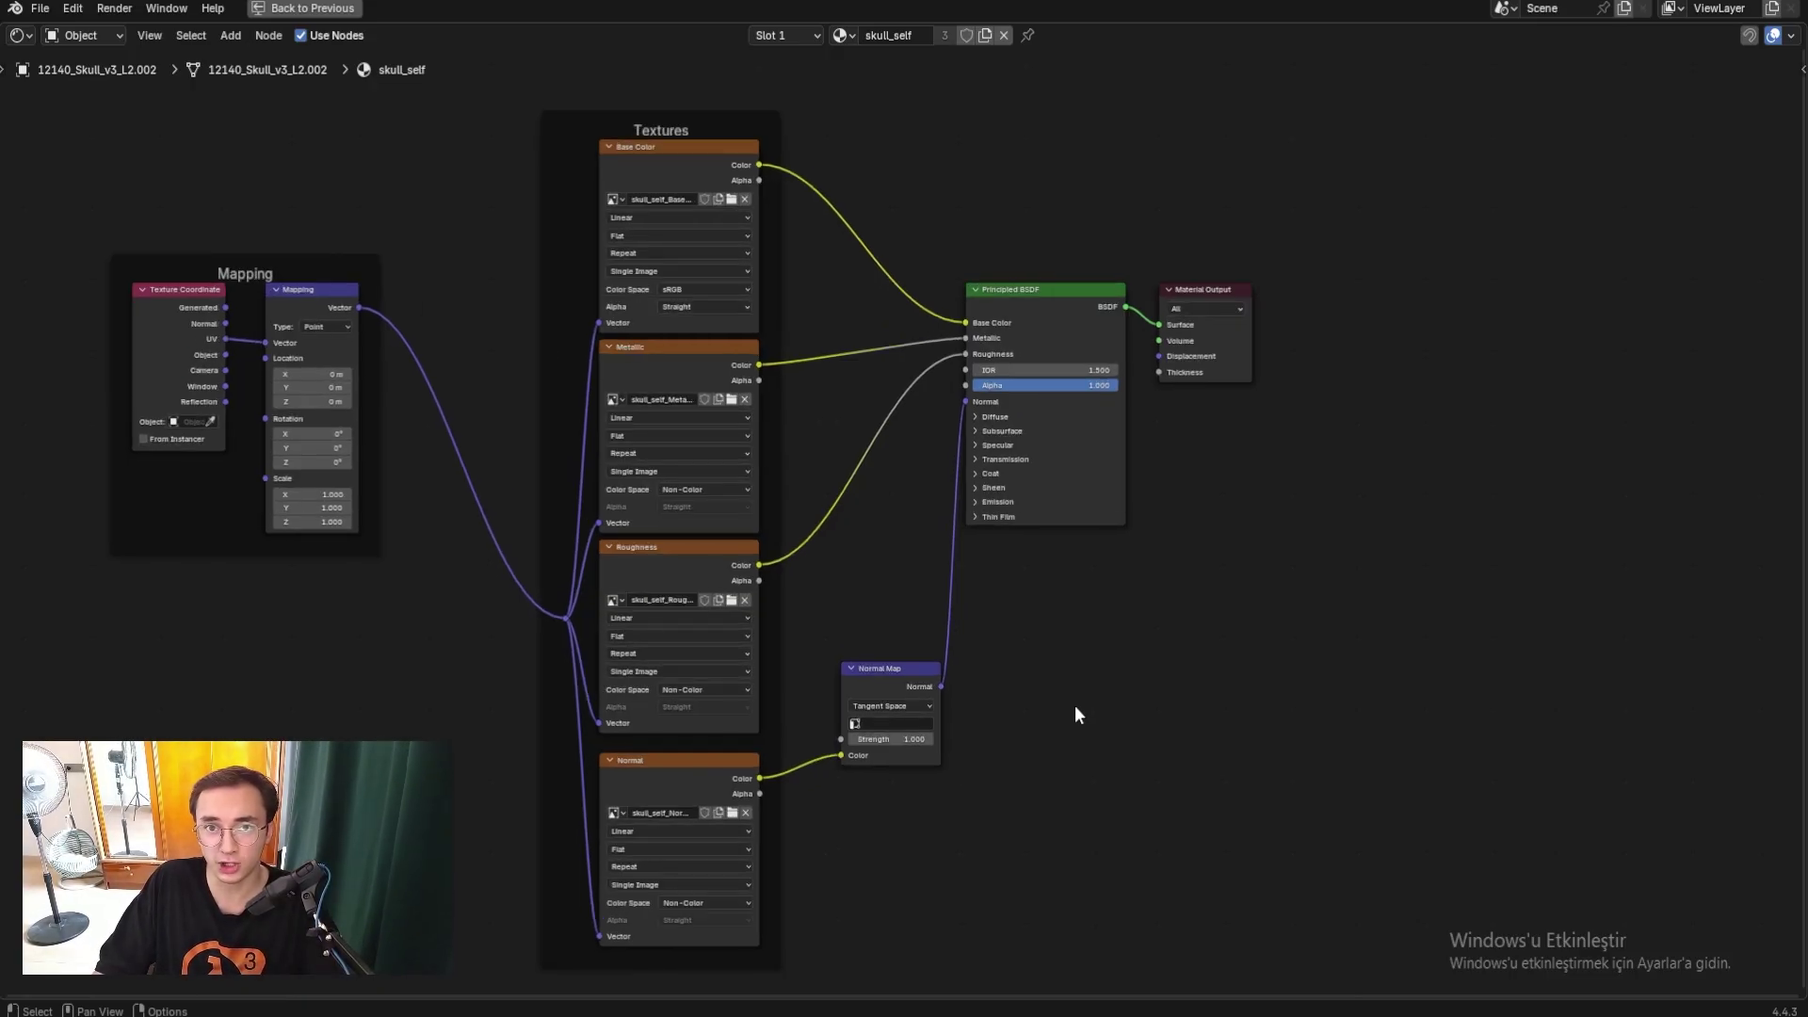
{"action": "scroll", "coordinate": [742, 476], "scroll_direction": "up", "scroll_amount": 3}
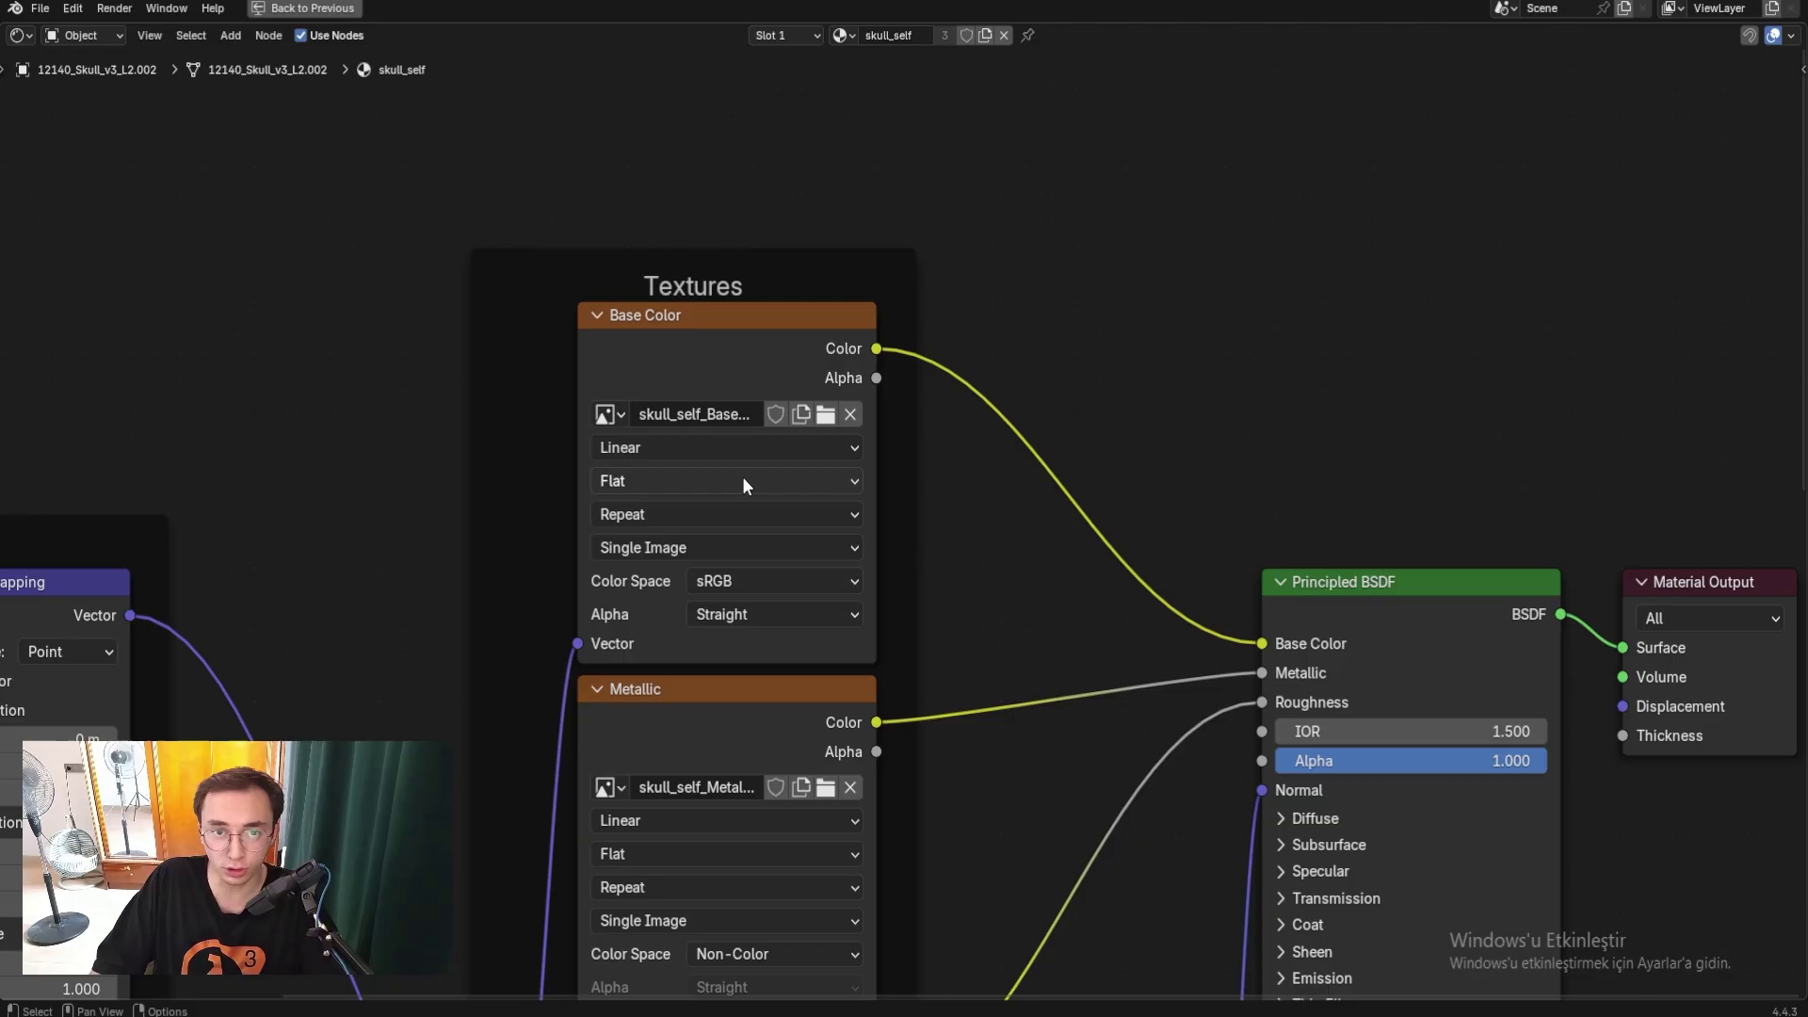
{"action": "scroll", "coordinate": [686, 517], "scroll_direction": "up", "scroll_amount": 2}
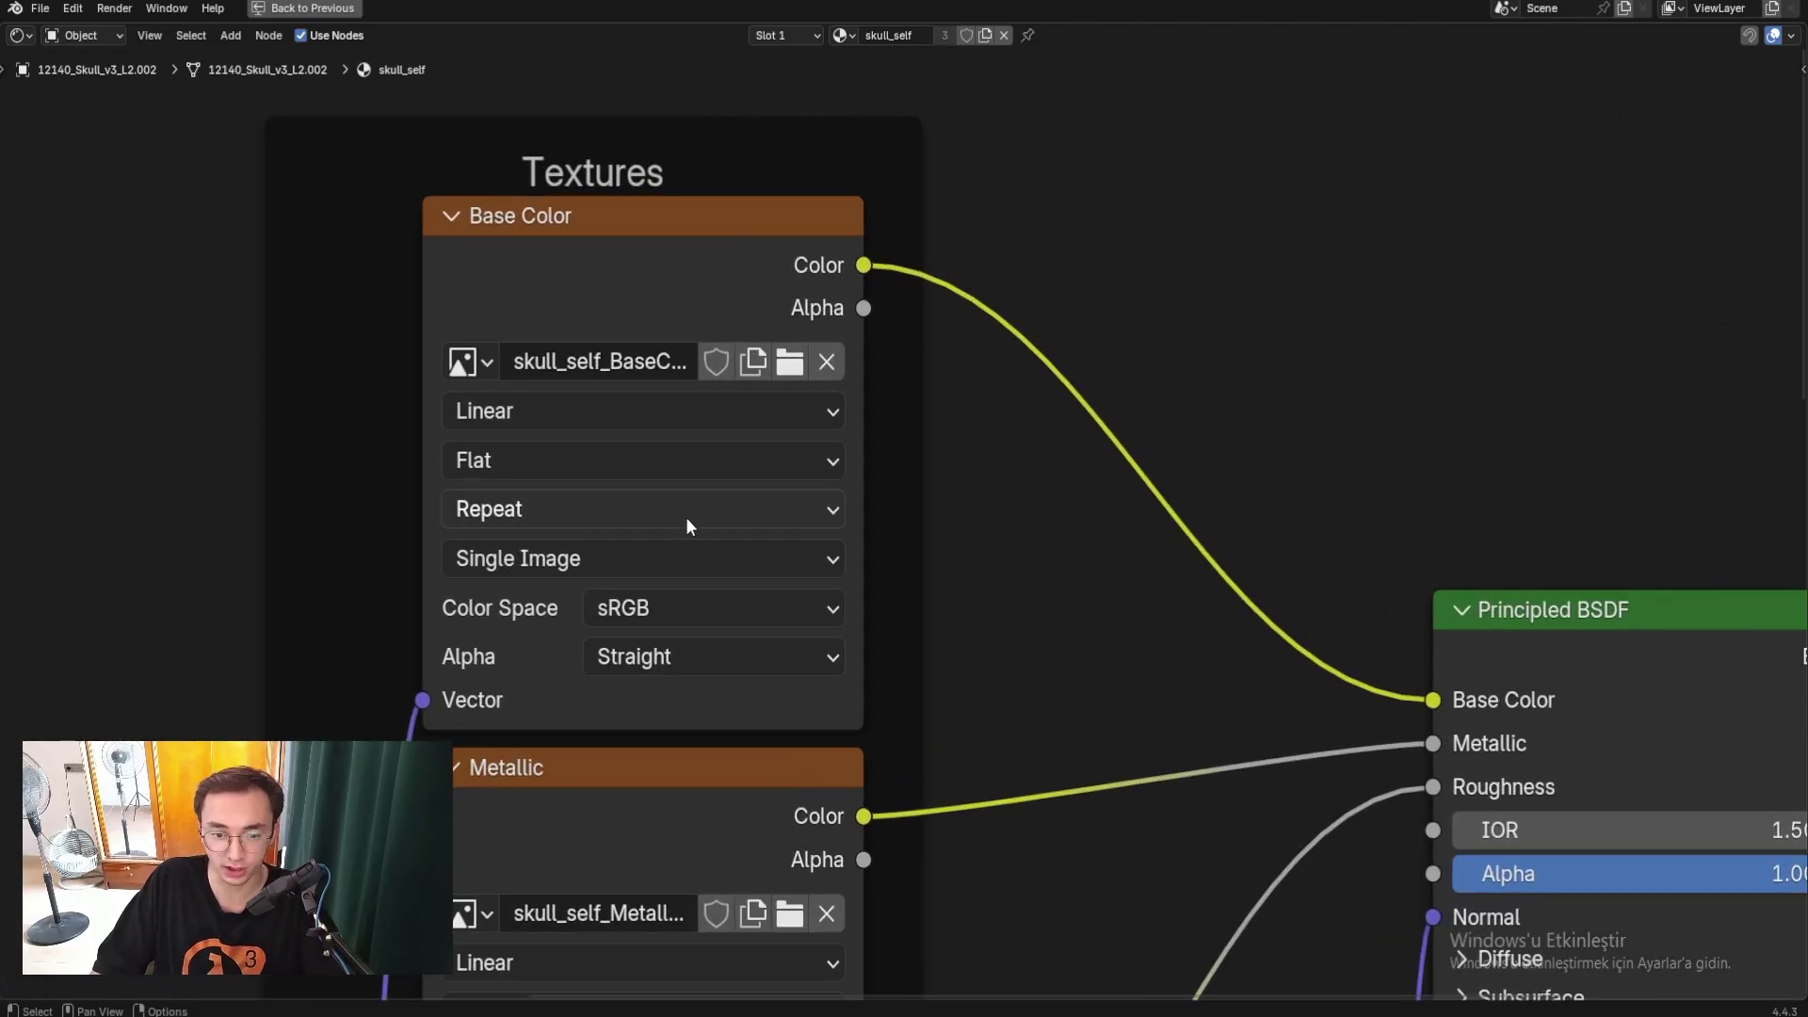
Change the Base Color image texture source from Single Image to UDIM Tiles.
{"action": "left_click", "coordinate": [585, 558]}
{"action": "left_click", "coordinate": [528, 832]}
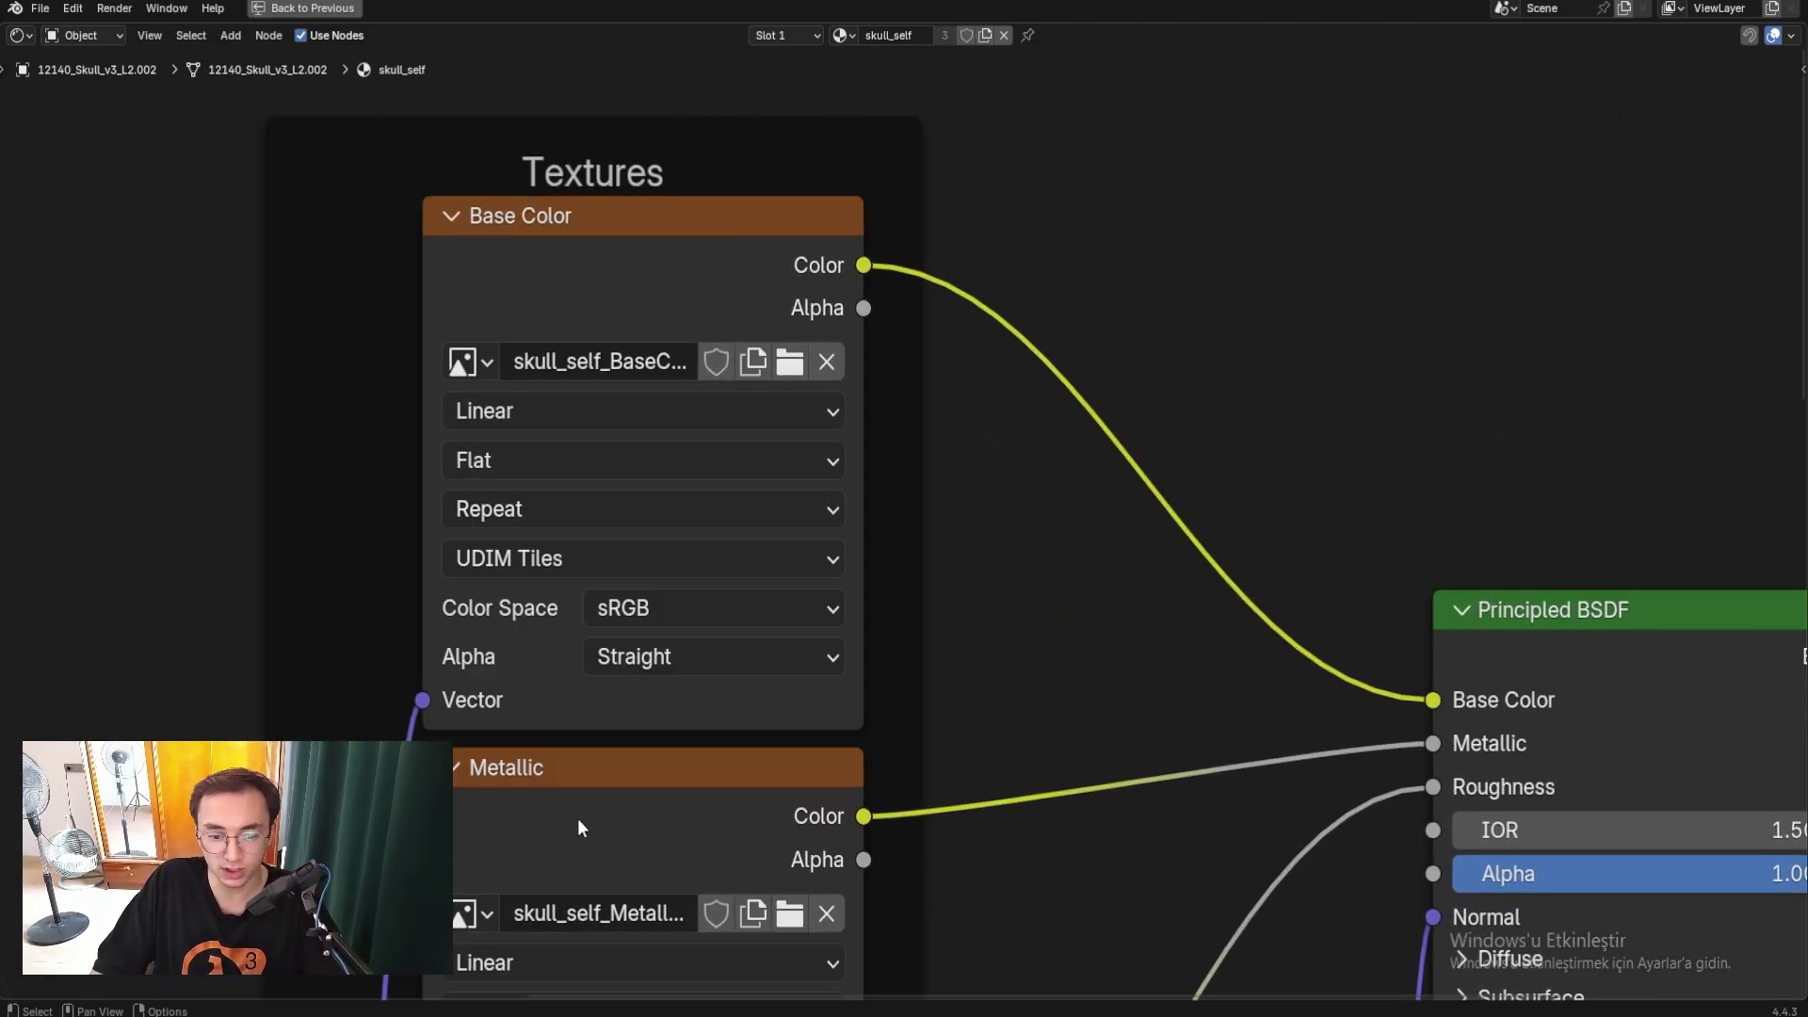
{"action": "middle_click_drag", "start_coordinate": [578, 817], "coordinate": [635, 333]}
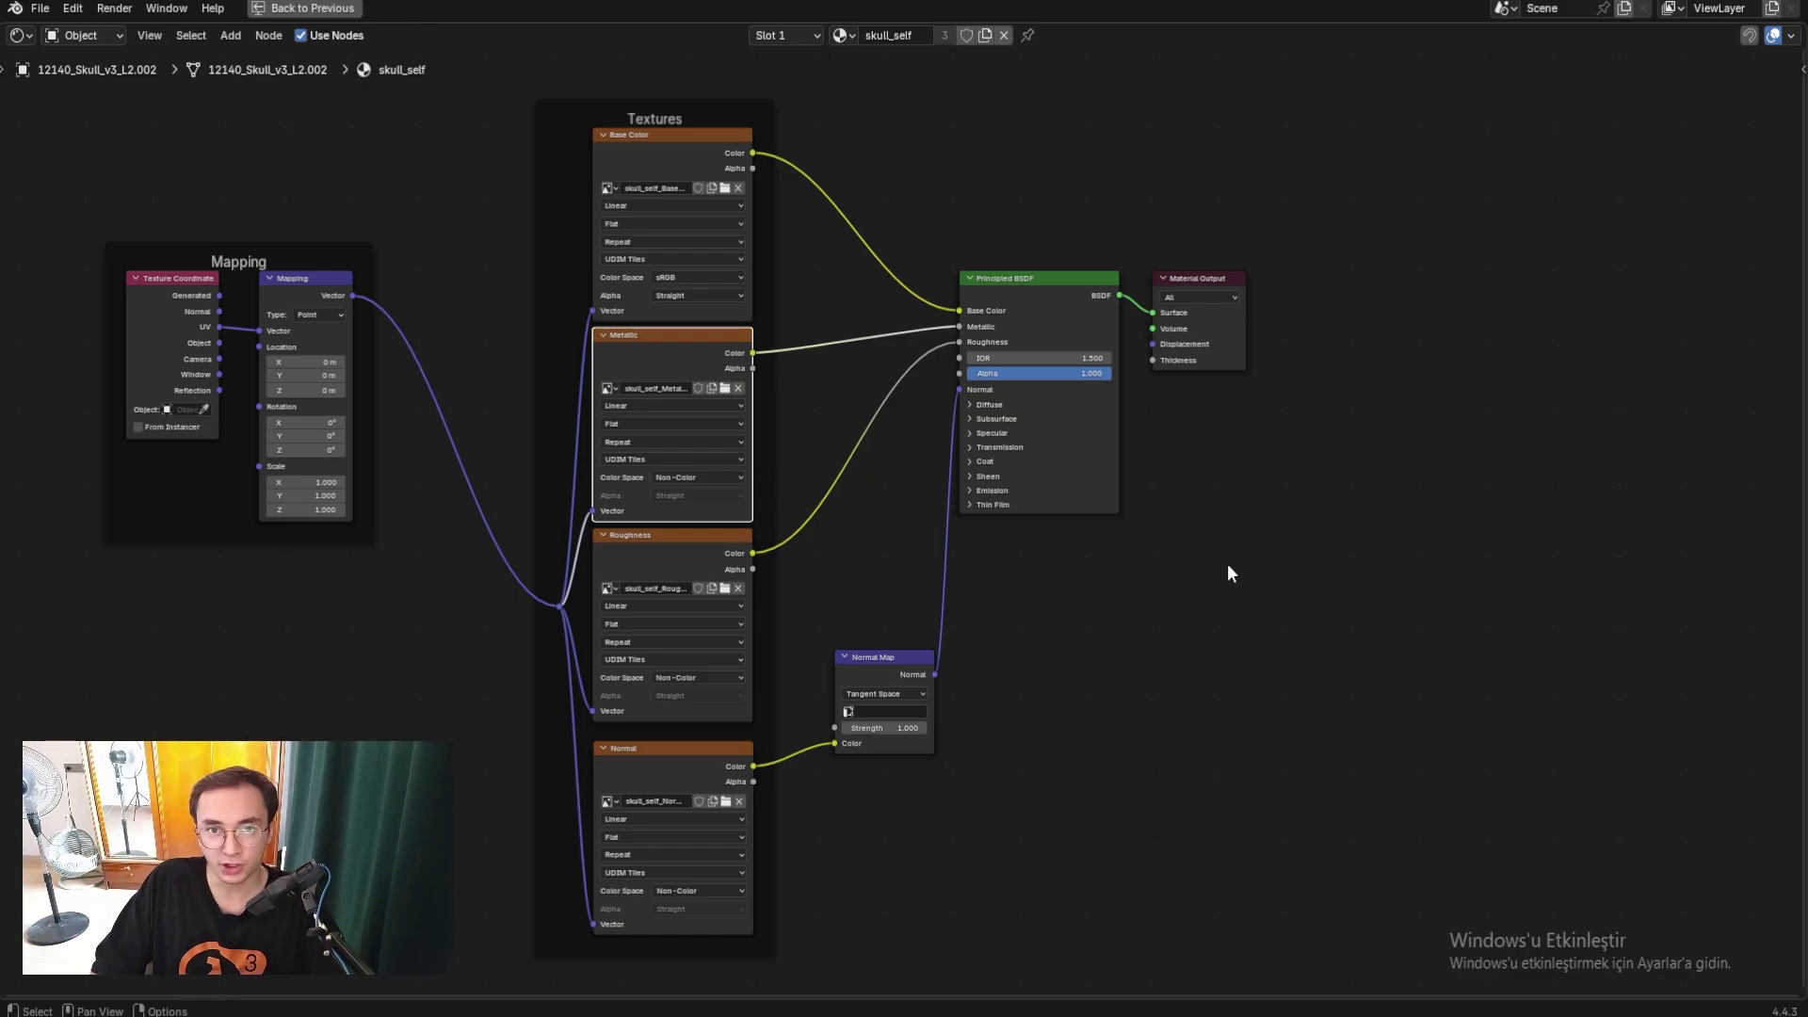